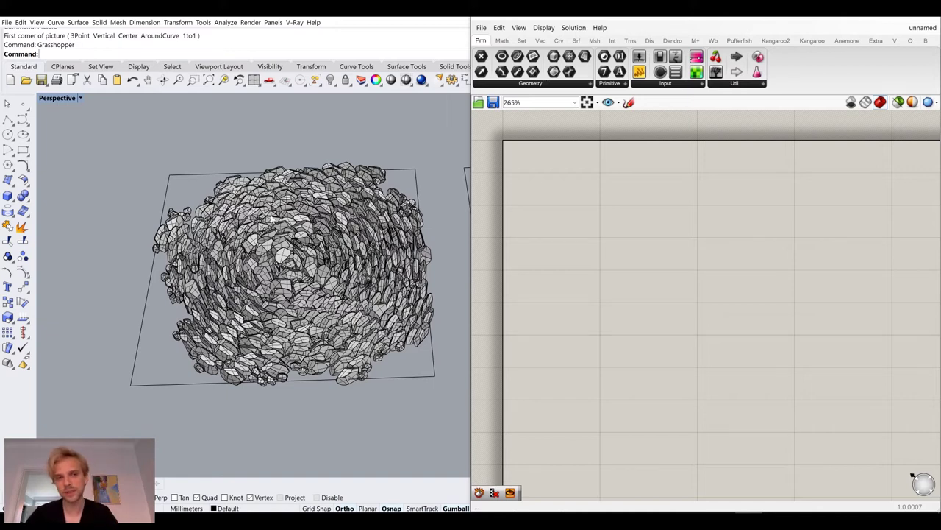
- Examine the cluster of stone polysurfaces in the Perspective viewport from several angles and distances
left_click(284, 249)
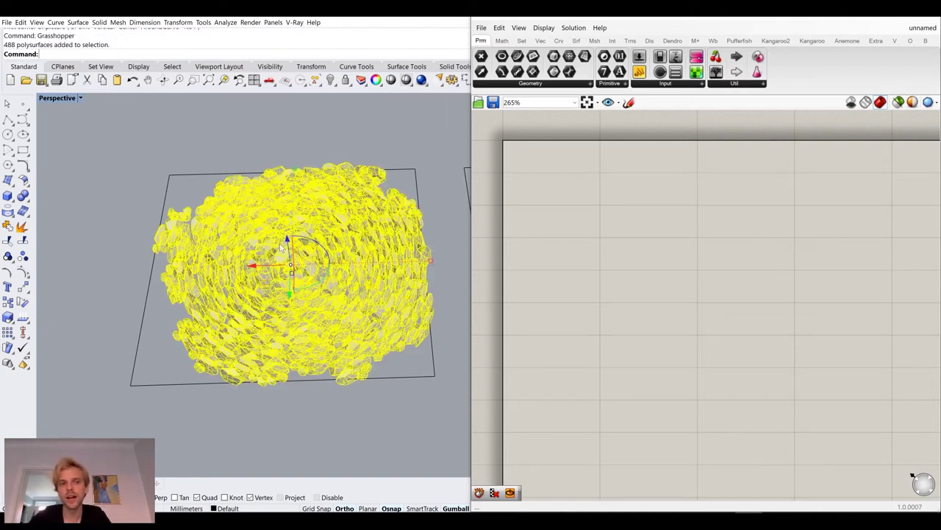
left_click(126, 242)
right_click_drag(342, 296, 332, 302)
scroll(332, 294, "up", 5)
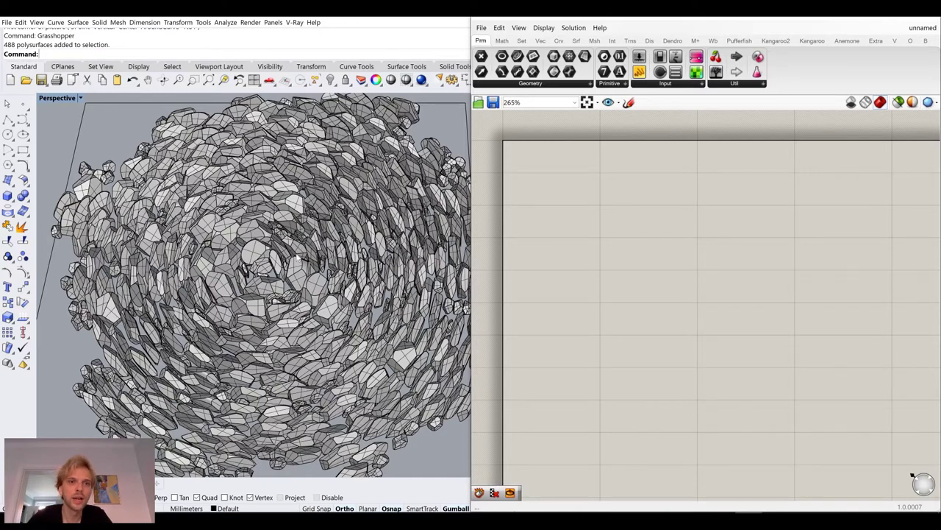
scroll(259, 248, "down", 5)
right_click_drag(294, 280, 305, 258)
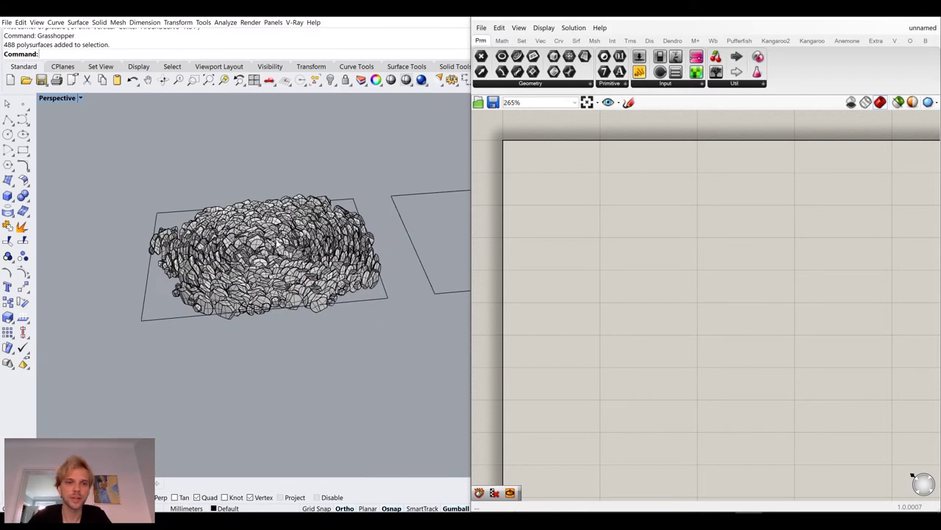
scroll(279, 243, "up", 3)
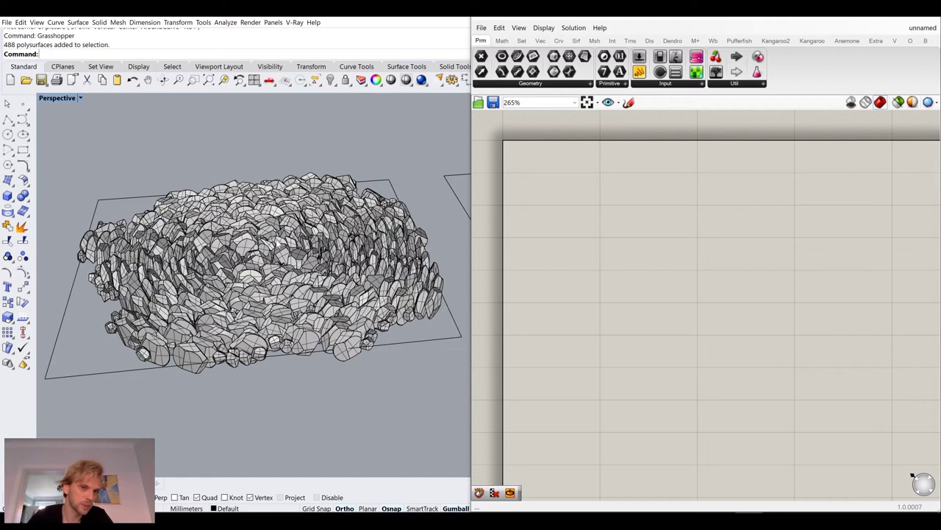
right_click_drag(278, 245, 272, 260)
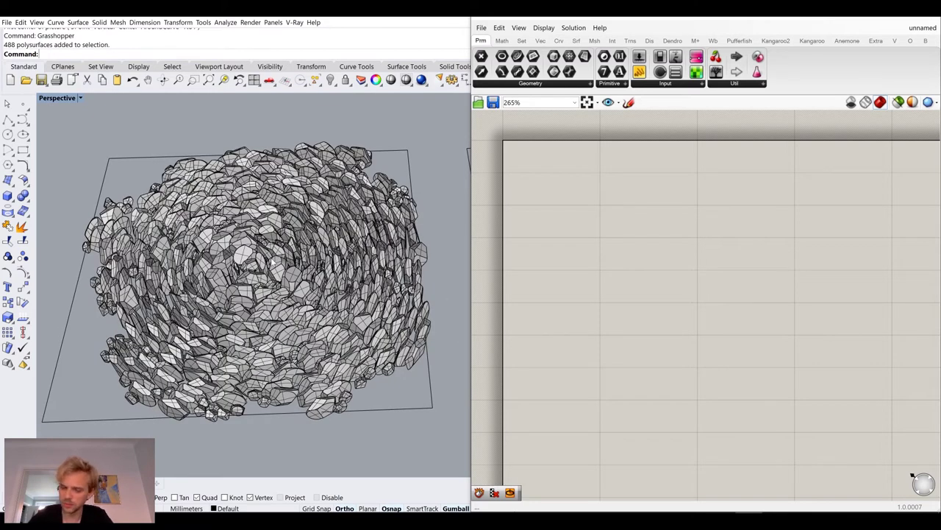
mouse_move(275, 264)
right_mouse_down()
mouse_move(312, 225)
mouse_move(294, 197)
mouse_move(292, 267)
right_mouse_up()
right_click_drag(168, 240, 205, 222)
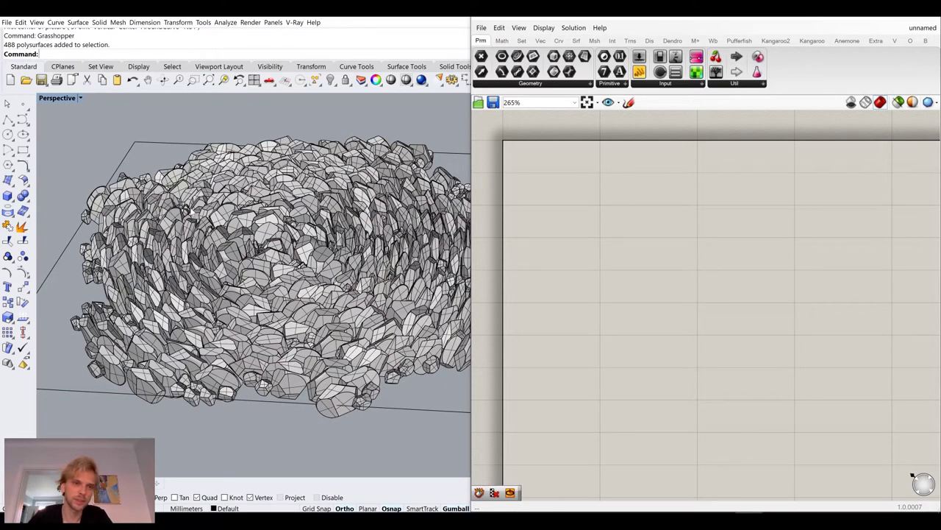
left_click(191, 208)
left_click(90, 169)
right_click_drag(127, 188, 132, 210)
right_click_drag(133, 243, 133, 225)
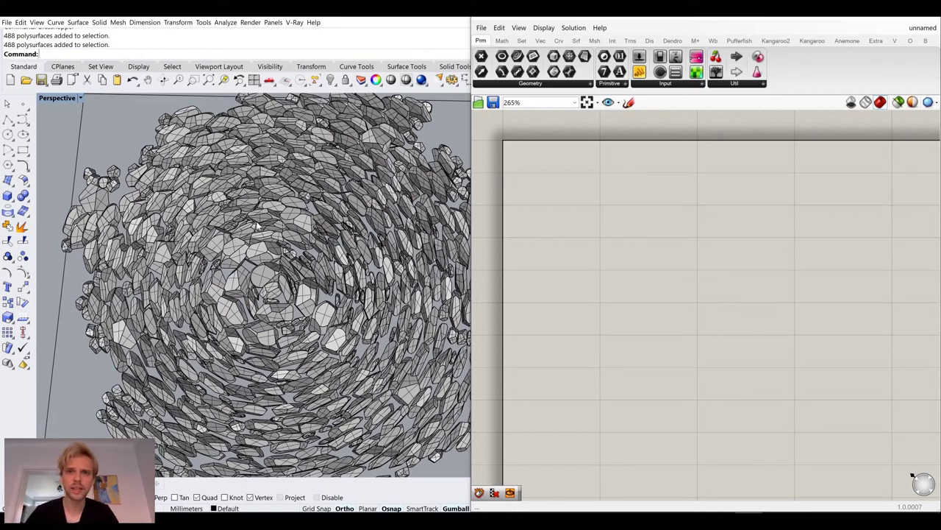
scroll(259, 261, "down", 3)
- Maximize the Top viewport in Shaded display mode and inspect how closely neighbouring stones touch
double_click(69, 100)
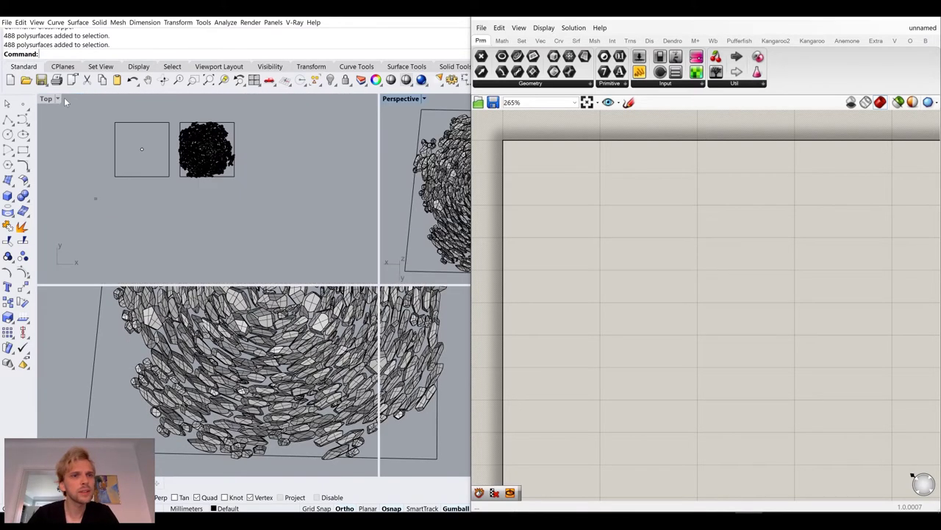
double_click(47, 97)
scroll(351, 193, "up", 5)
scroll(350, 193, "up", 3)
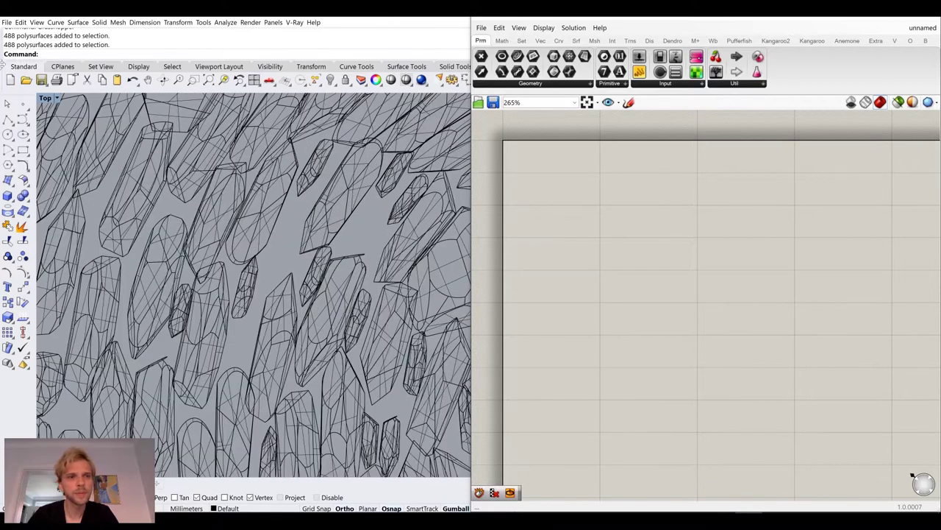
left_click(46, 98)
left_click(66, 129)
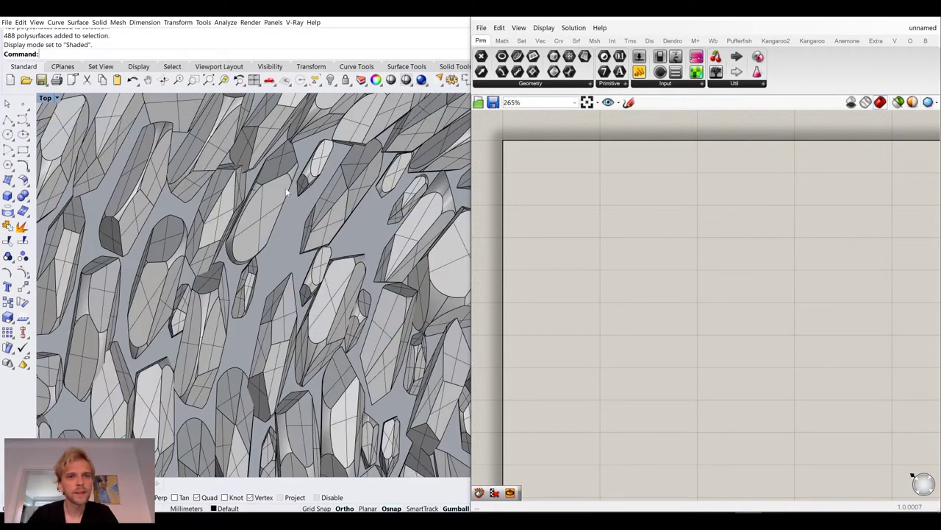
scroll(305, 193, "up", 2)
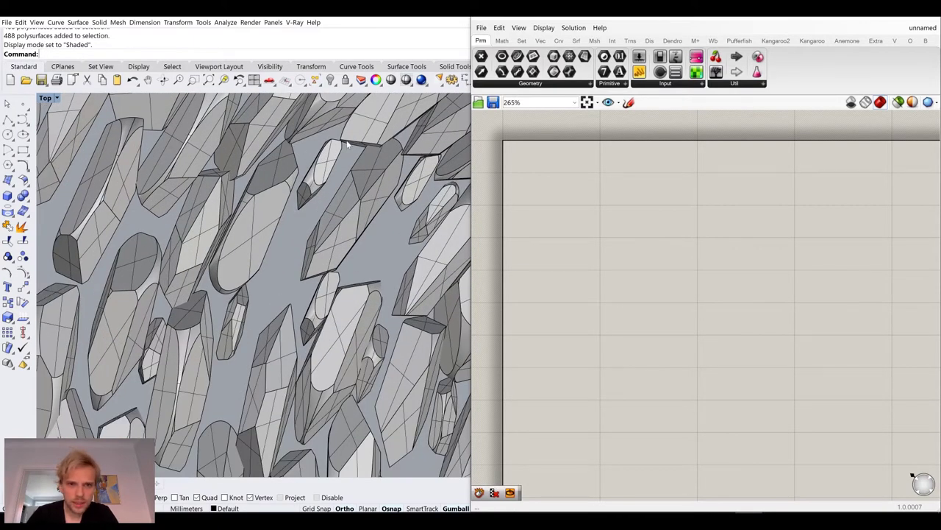
scroll(302, 193, "up", 6)
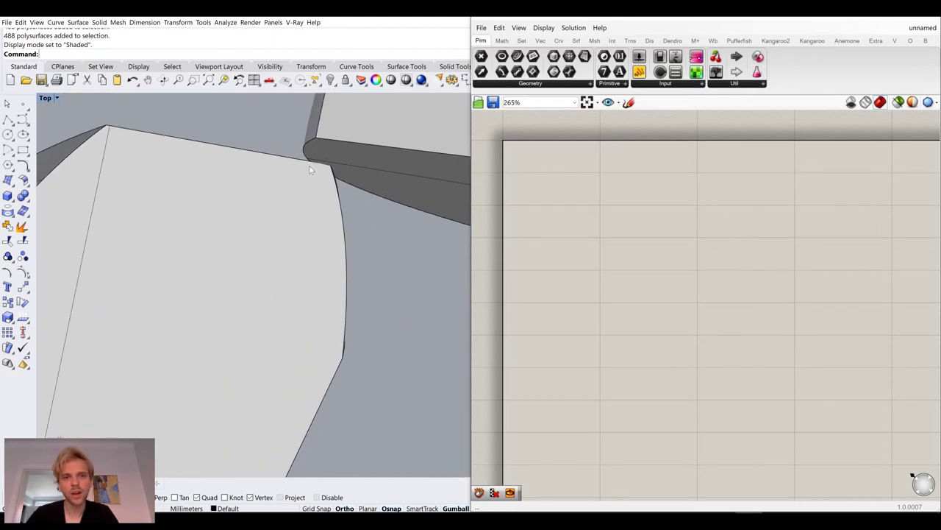
scroll(311, 184, "down", 9)
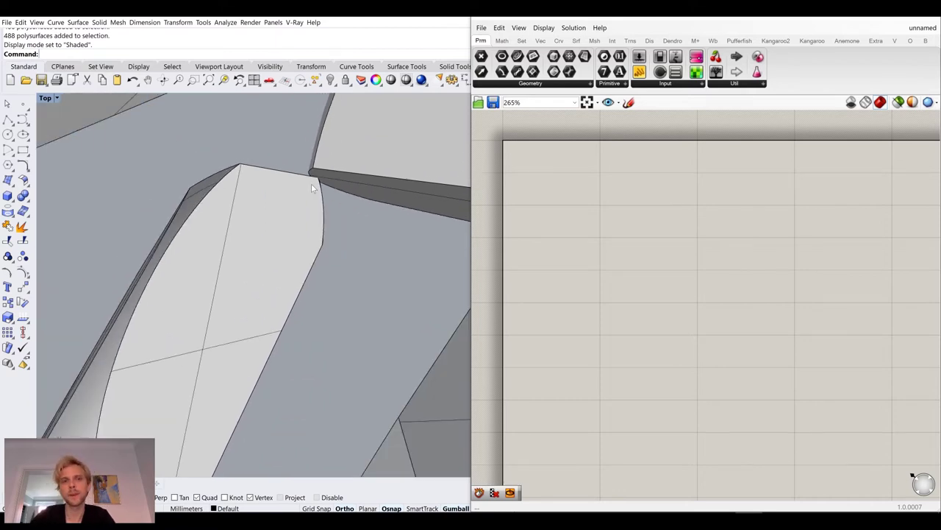
scroll(328, 190, "down", 2)
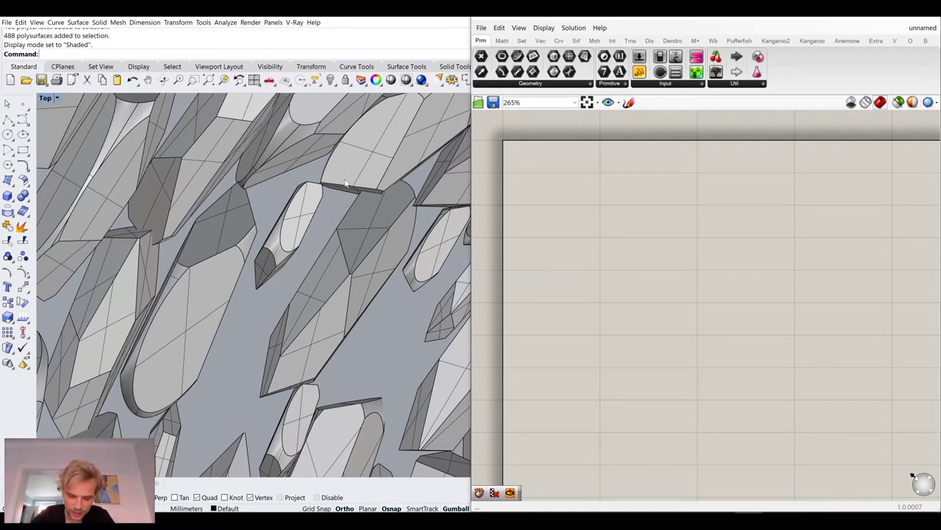
scroll(345, 183, "down", 10)
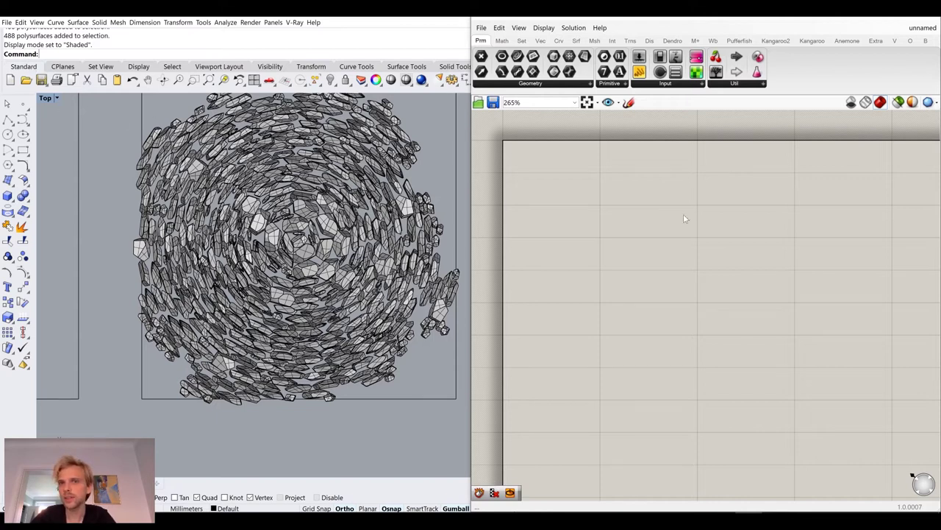
- Add a Brep parameter to the Grasshopper canvas and reference all the stone polysurfaces in it as multiple breps
double_click(602, 234)
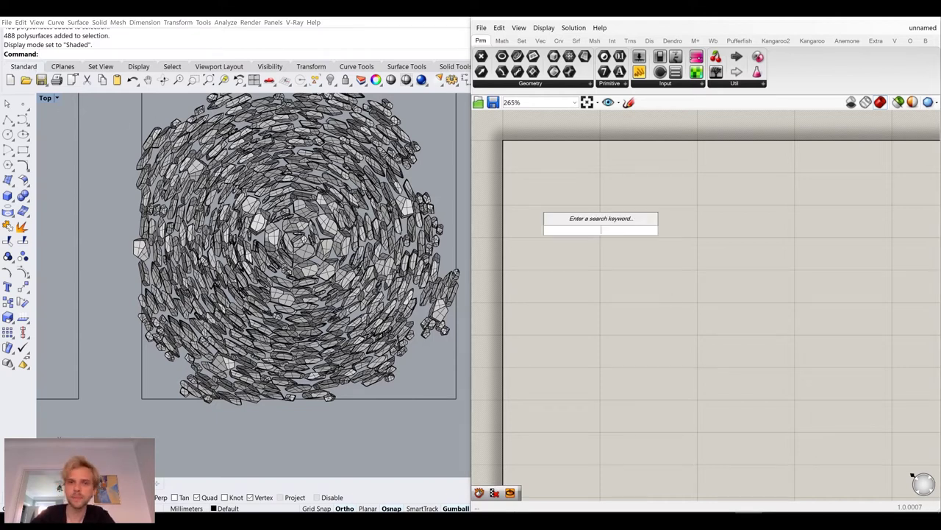
type("brep")
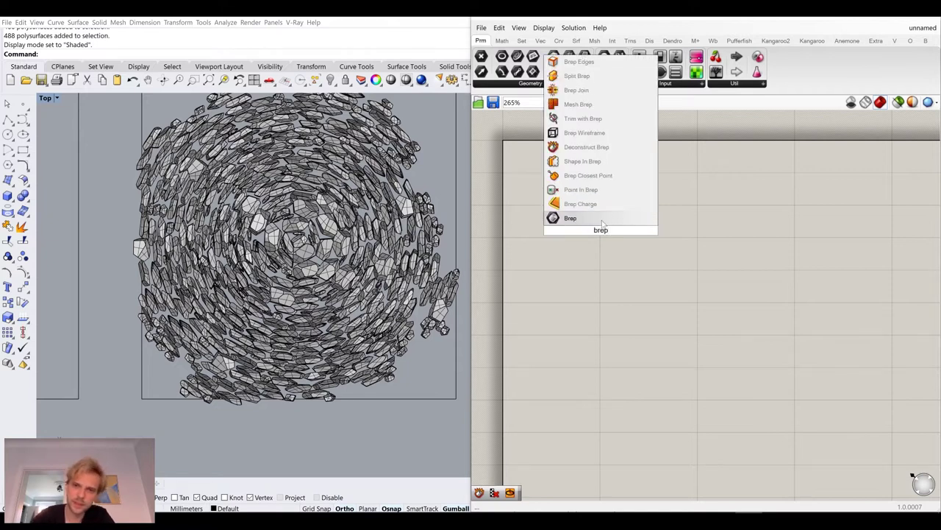
left_click(601, 221)
right_click(607, 232)
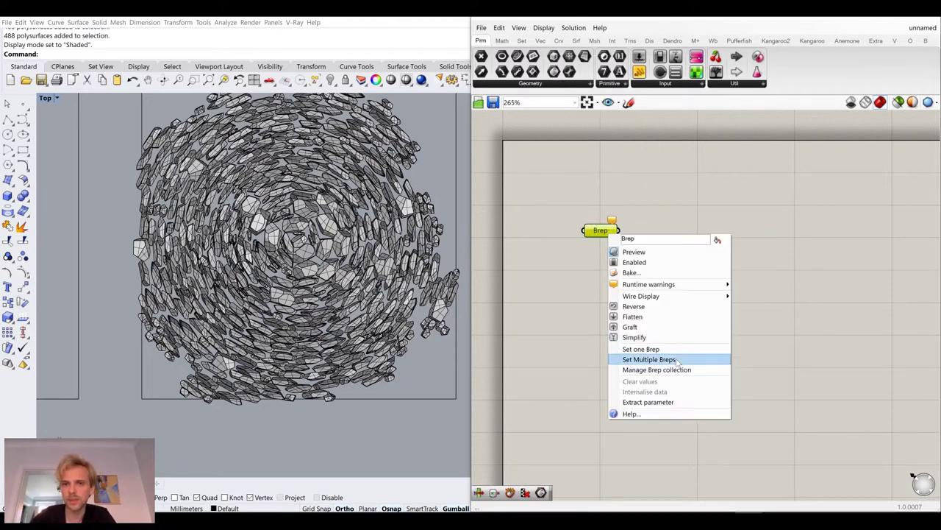
left_click(650, 359)
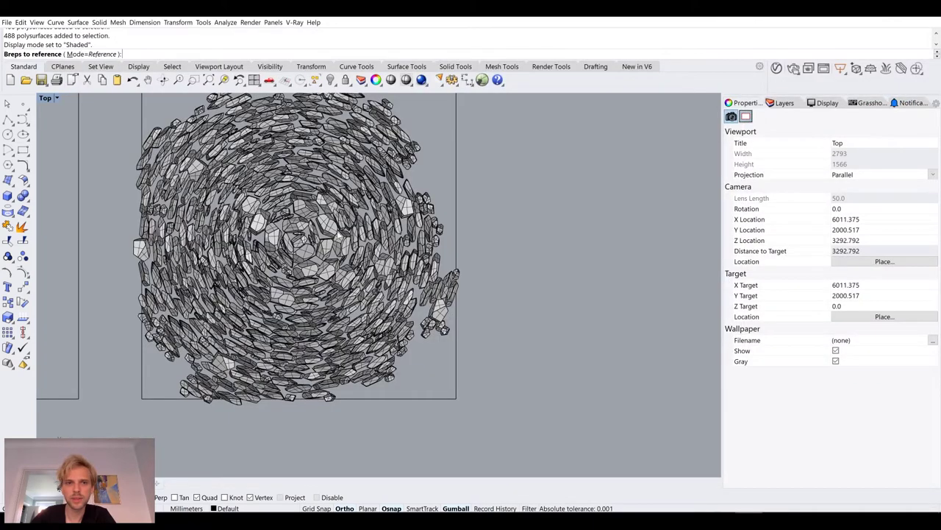
left_click(338, 220)
scroll(356, 238, "down", 5)
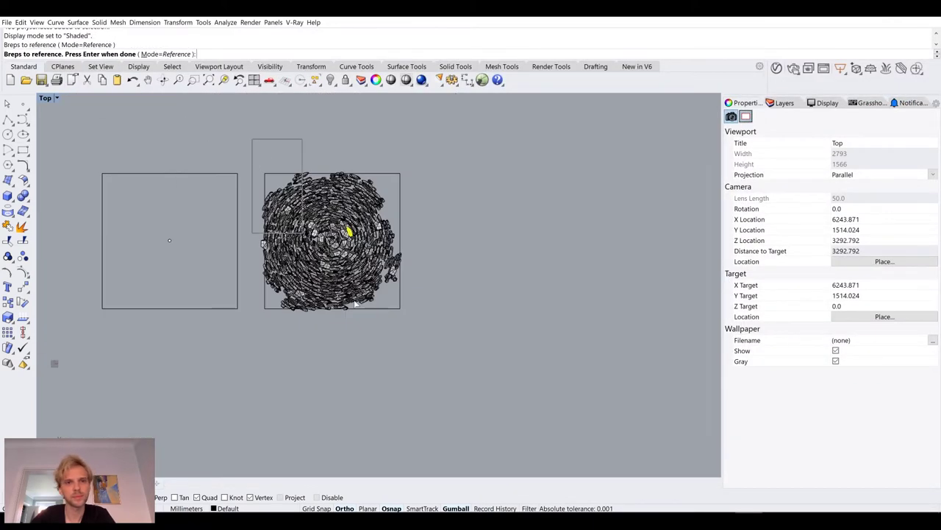
left_click_drag(355, 303, 439, 335)
key("Return")
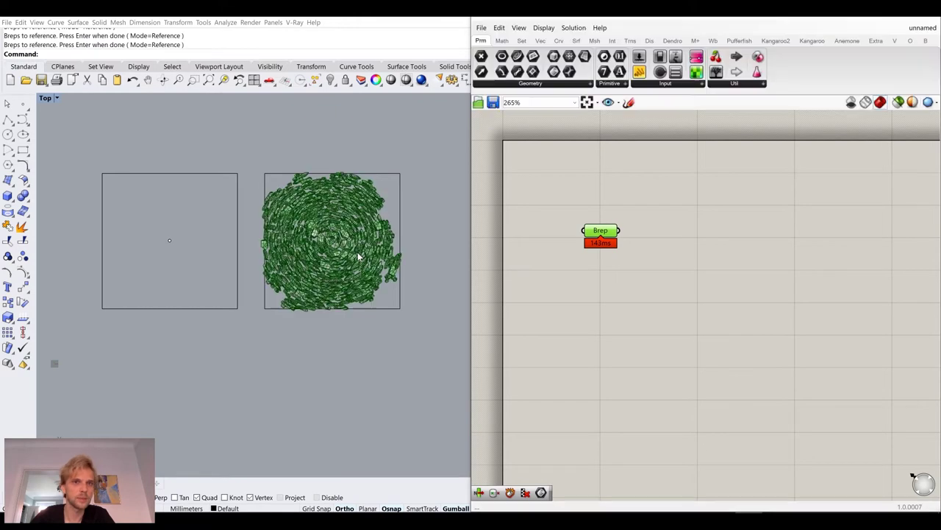
- Add a Scale component, feed the Brep parameter into its geometry input, and place it well apart from the parameter
double_click(642, 284)
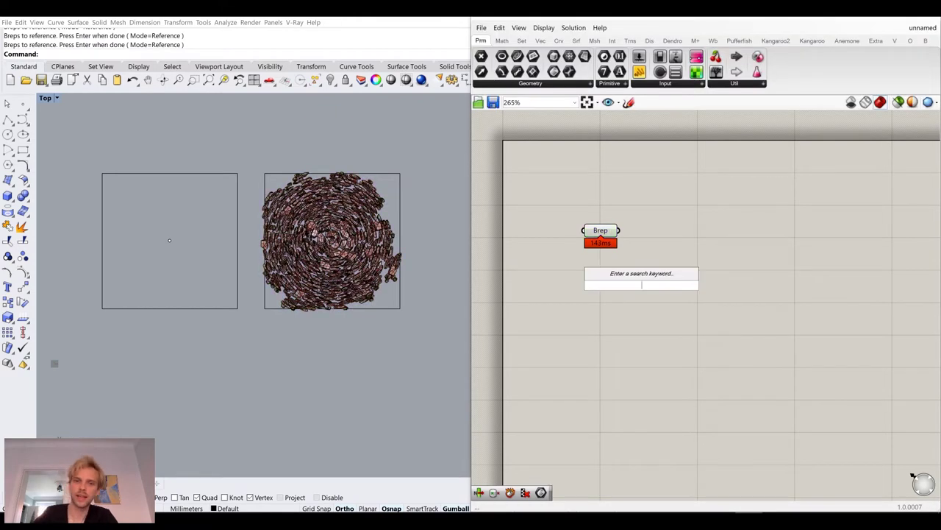
type("scl")
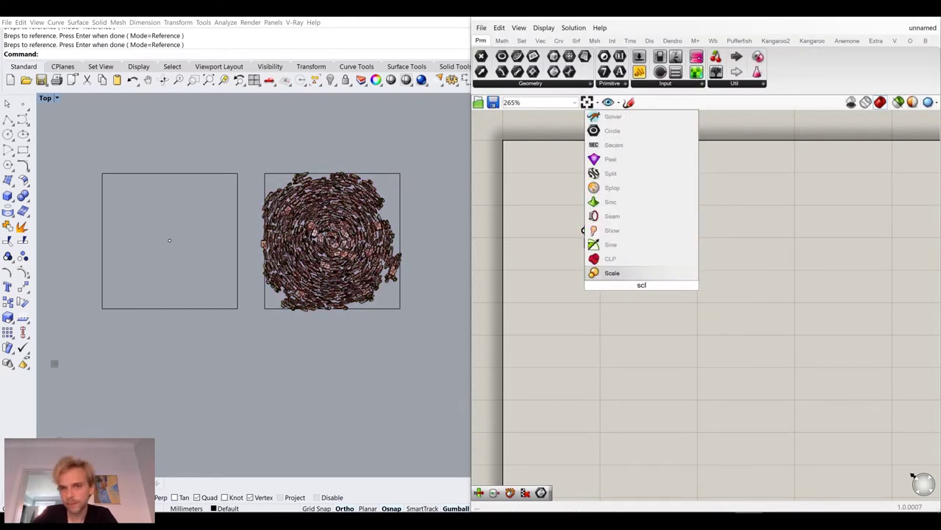
key("Return")
scroll(618, 247, "up", 4)
left_click_drag(620, 217, 635, 311)
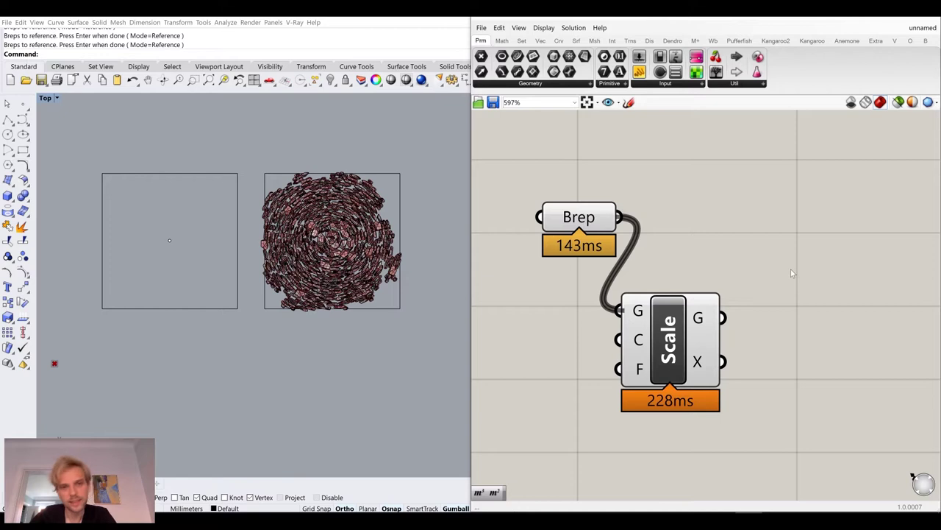
left_click_drag(669, 346, 797, 281)
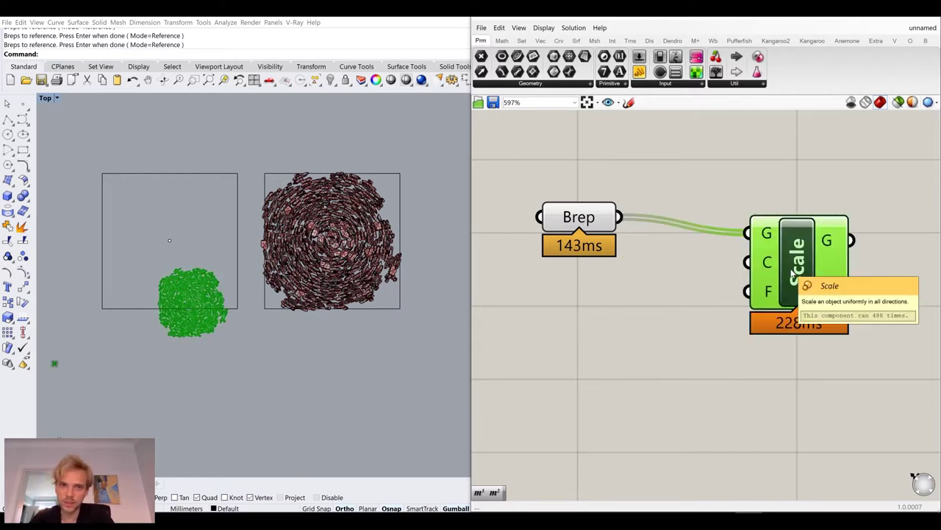
scroll(318, 220, "up", 2)
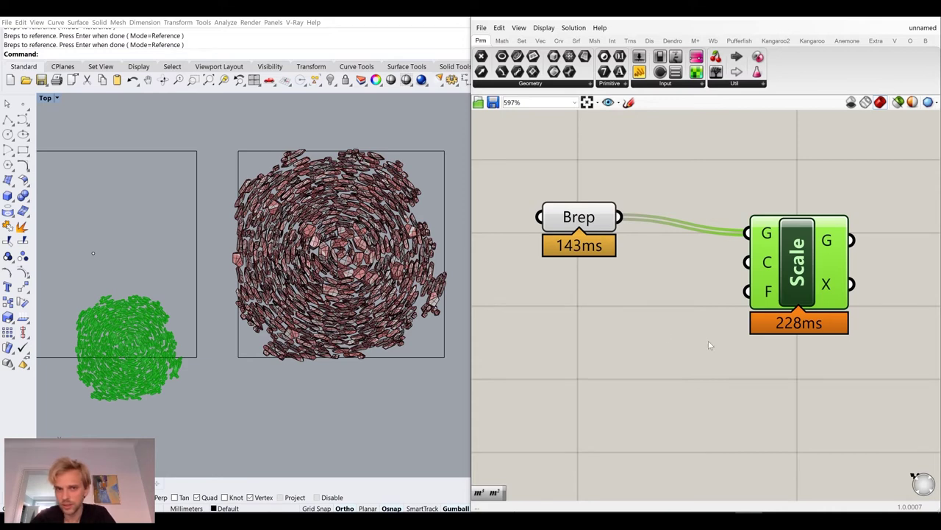
right_click_drag(711, 345, 656, 282)
scroll(657, 281, "down", 3)
left_click_drag(703, 261, 786, 257)
- Add an Area component between Brep and Scale, fed by the breps, and connect its centroid output to Scale's center input
double_click(666, 306)
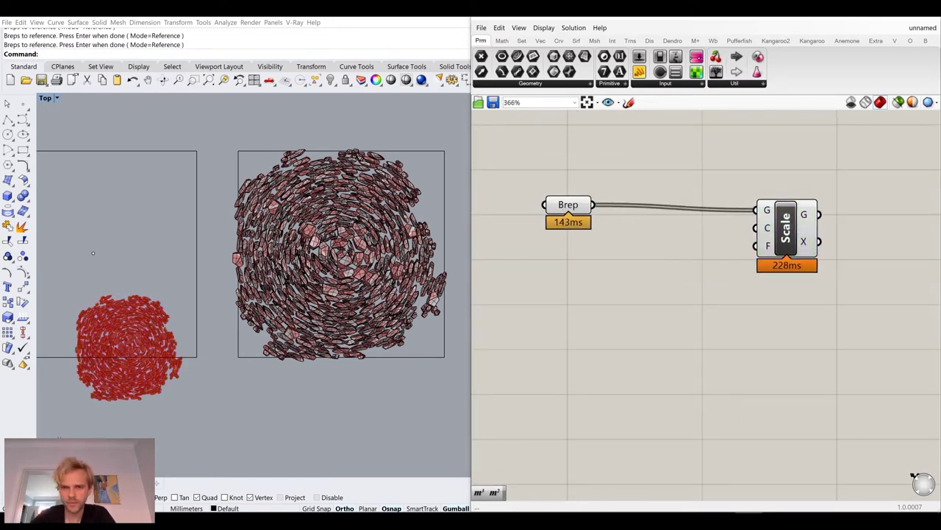
type("area")
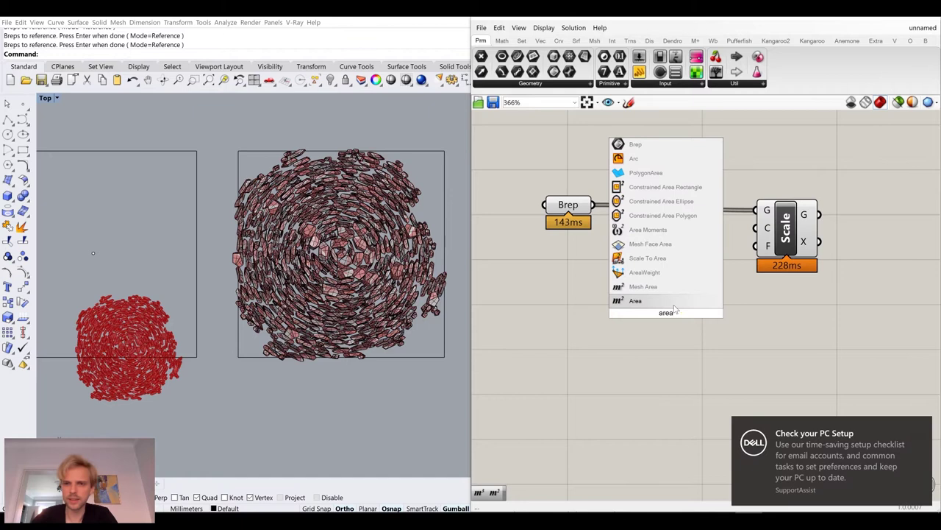
key("Return")
left_click(921, 427)
left_click_drag(593, 205, 635, 312)
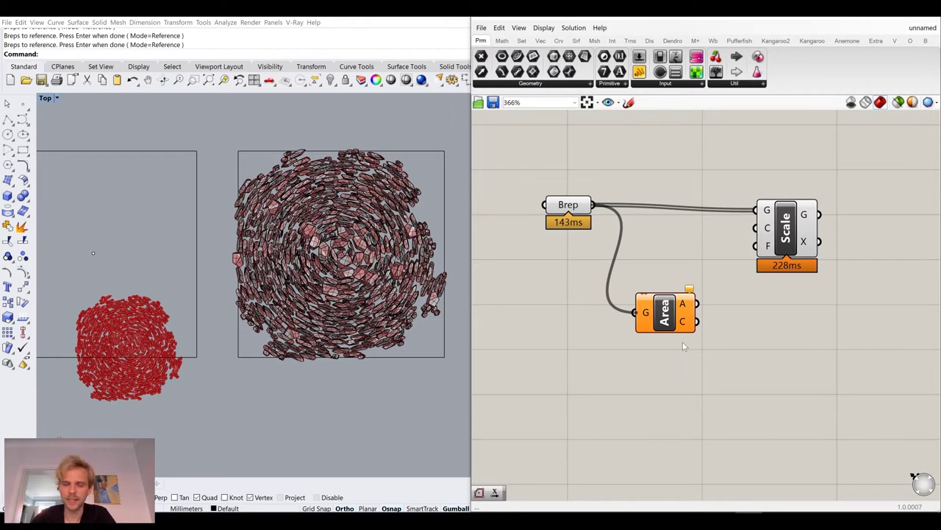
left_click_drag(696, 321, 756, 228)
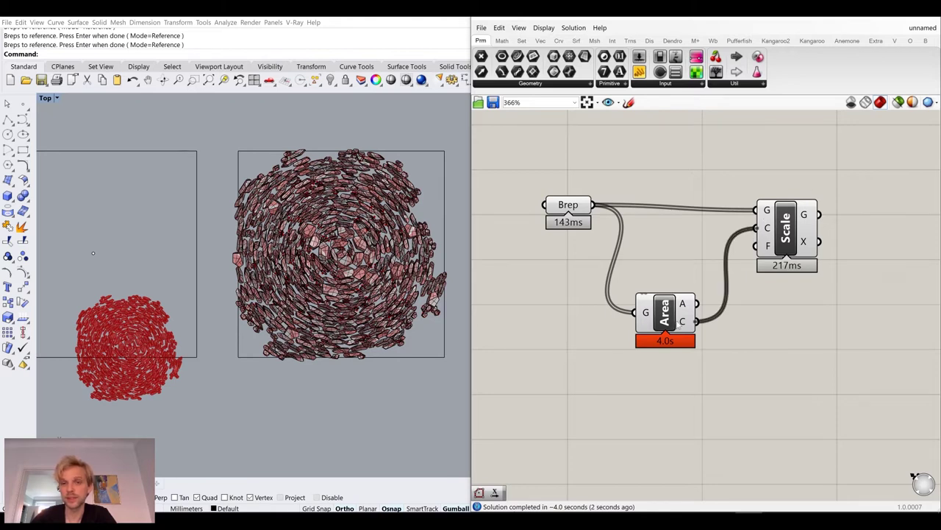
left_click_drag(667, 343, 664, 266)
- Add a number slider set to 0.99 and connect it to the Scale component's factor input
double_click(668, 328)
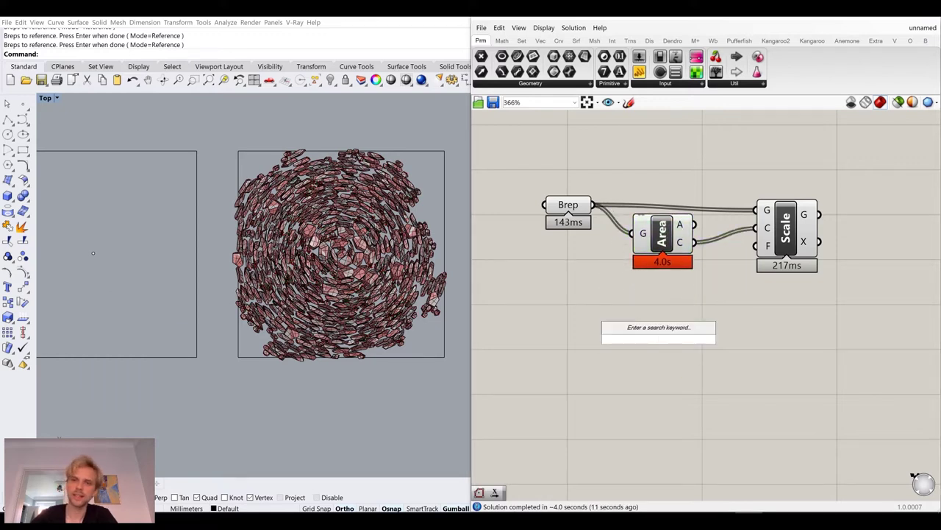
type("0.99")
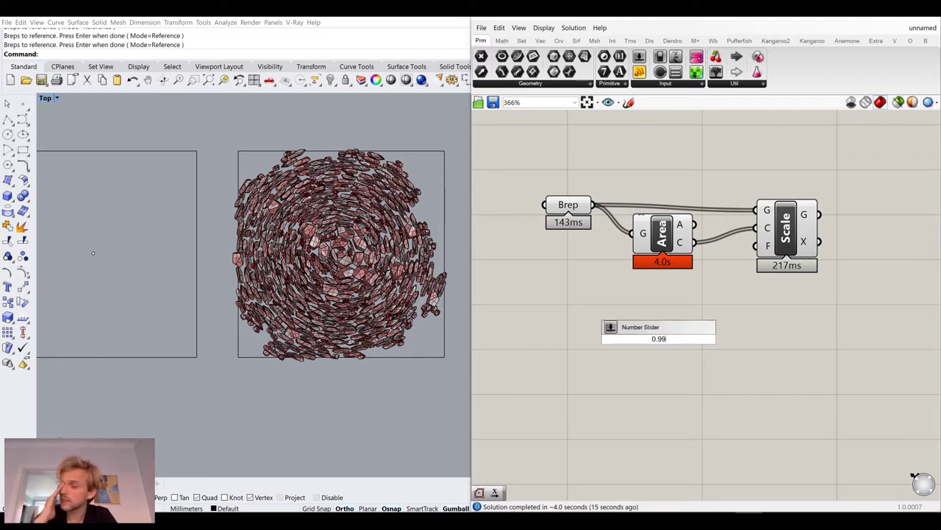
key("Return")
left_click_drag(721, 338, 729, 337)
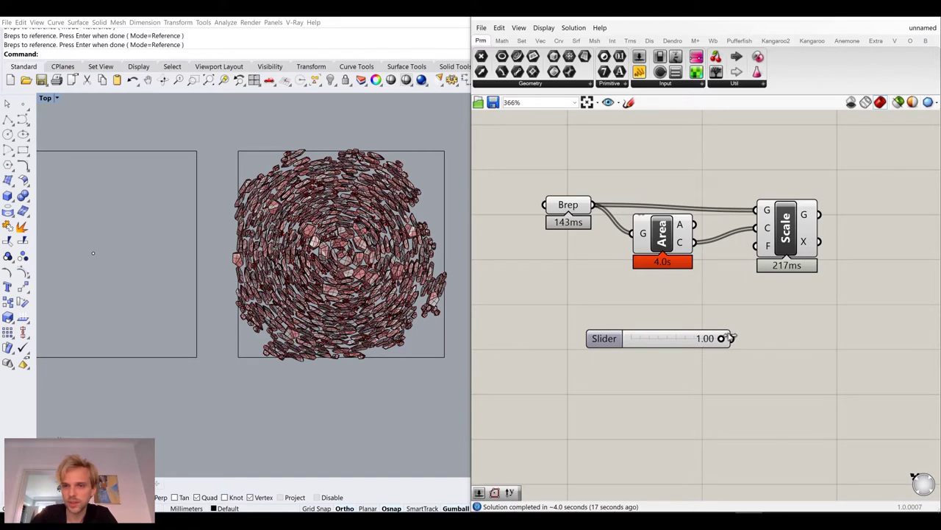
double_click(711, 342)
type("0.99")
key("Return")
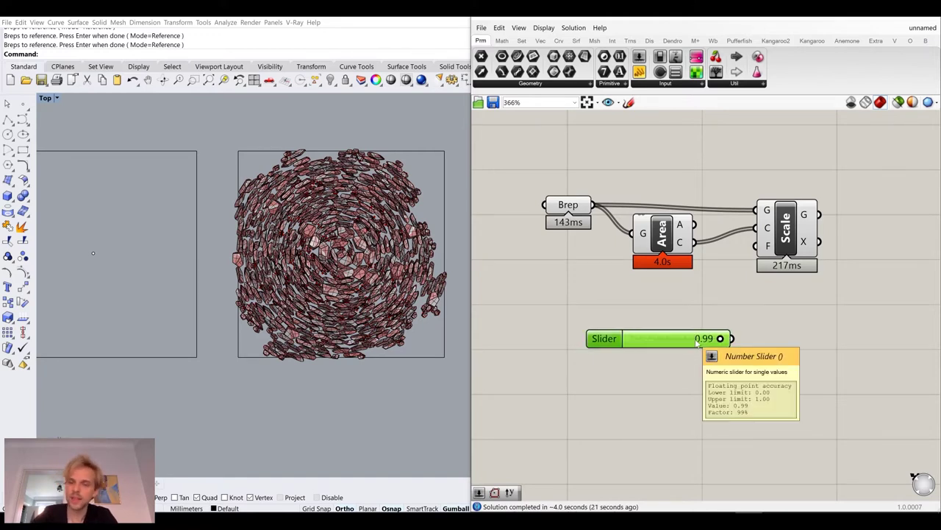
left_click_drag(733, 338, 759, 246)
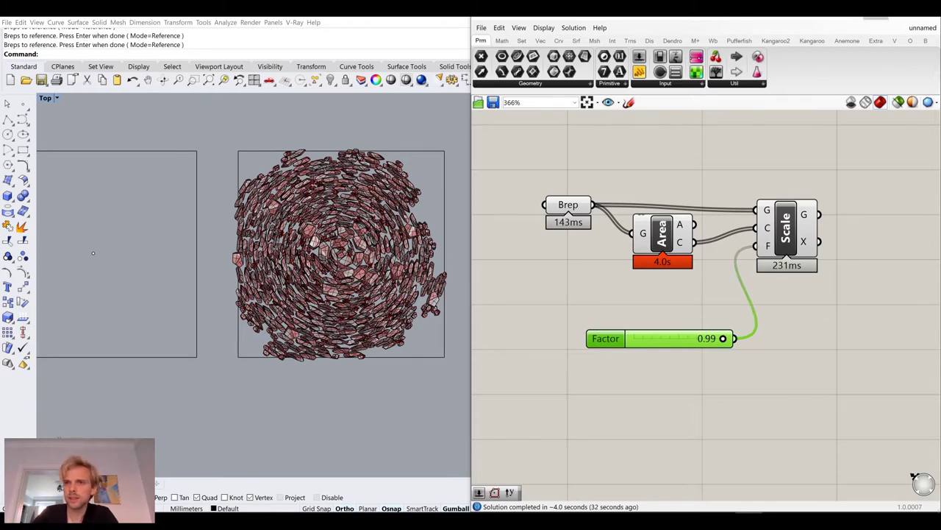
- Create a new Rhino layer named Scaled stones and set its colour to blue
left_click(877, 15)
left_click(785, 102)
left_click(729, 116)
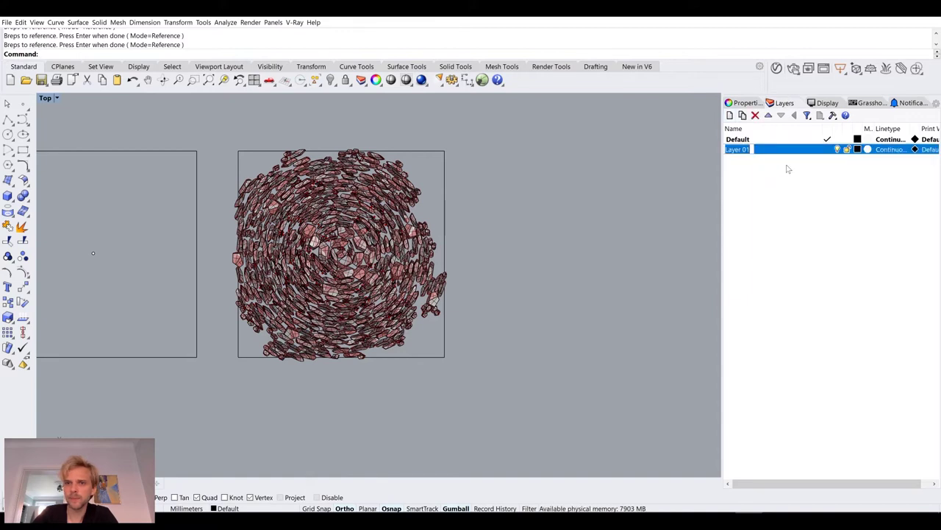
type("Scaled")
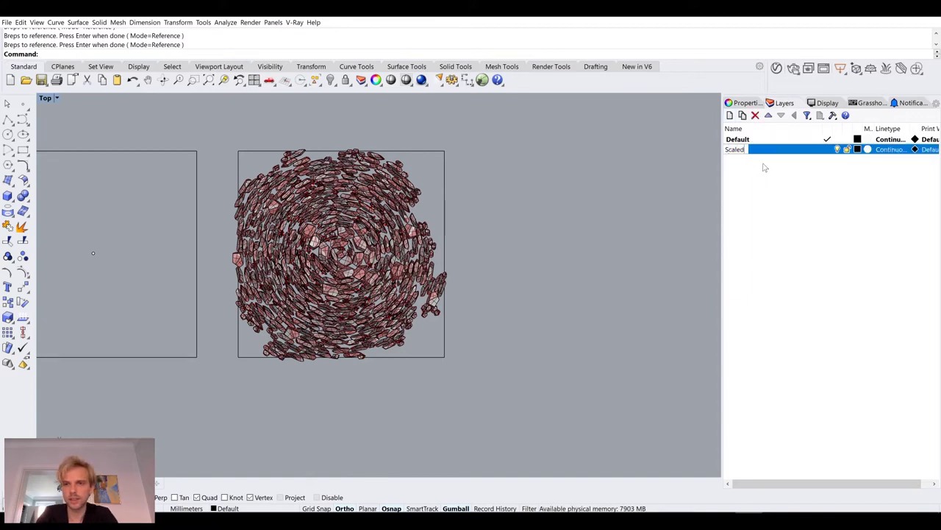
type(" stones")
key("Return")
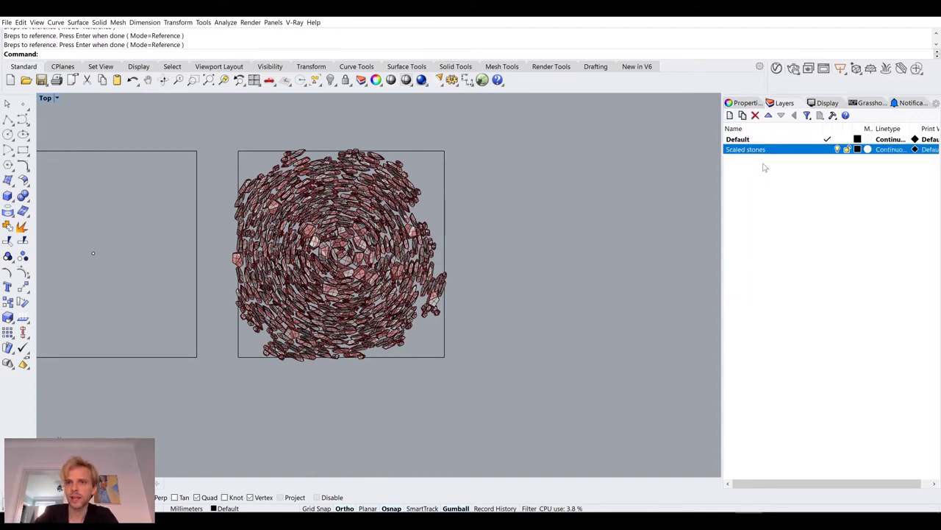
left_click(858, 150)
left_click(342, 267)
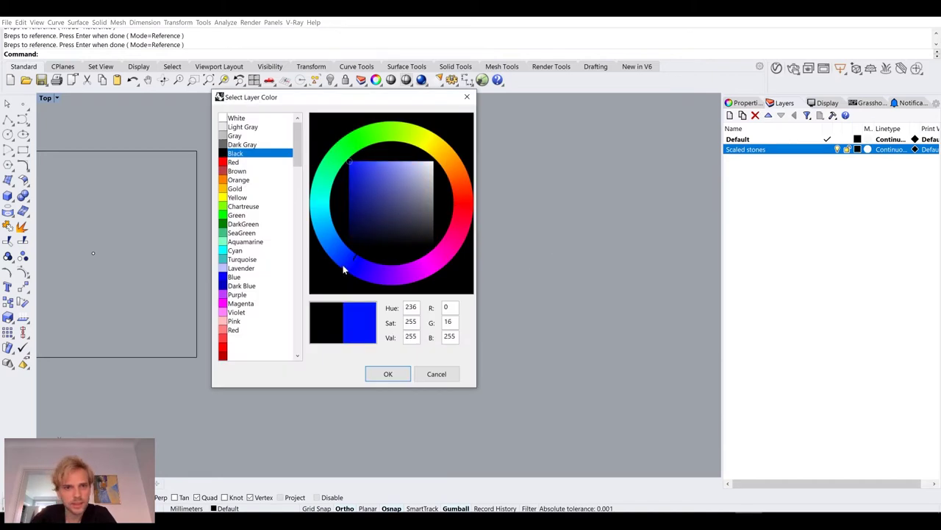
left_click(389, 373)
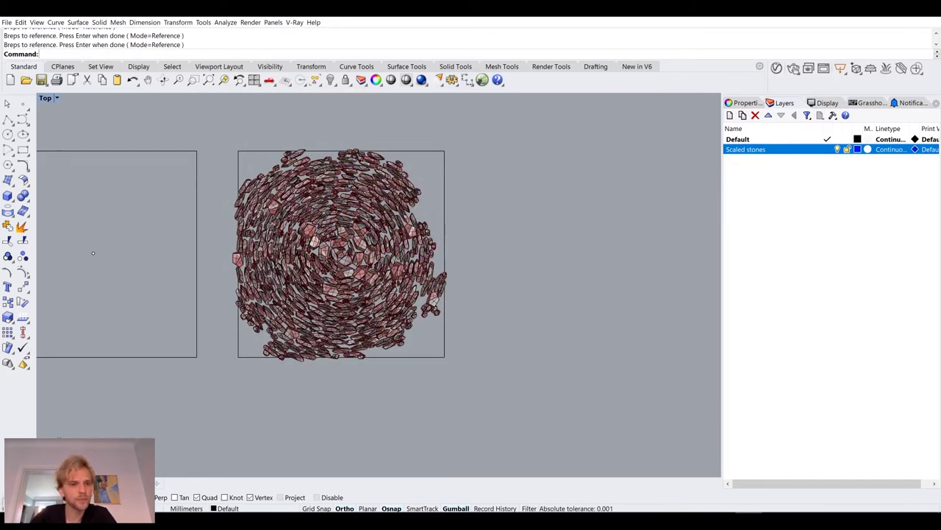
- Switch to Grasshopper and bake the Scale component's output onto the Scaled stones layer as a group
key("alt+Tab")
left_click(801, 222)
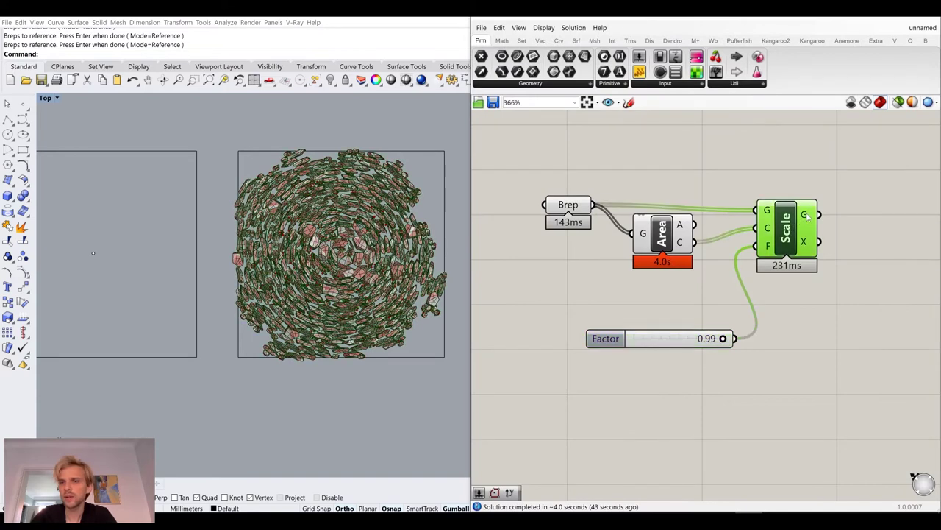
right_click(809, 217)
left_click(828, 231)
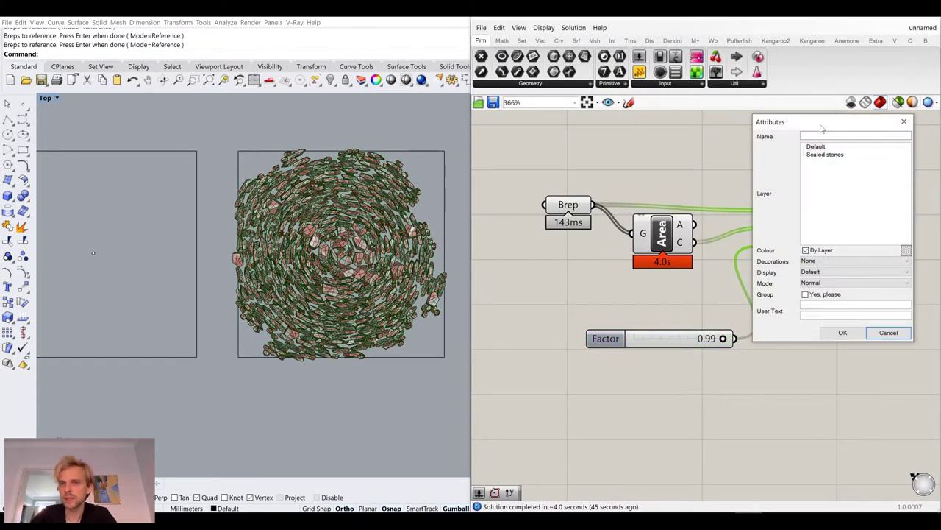
left_click_drag(810, 119, 553, 123)
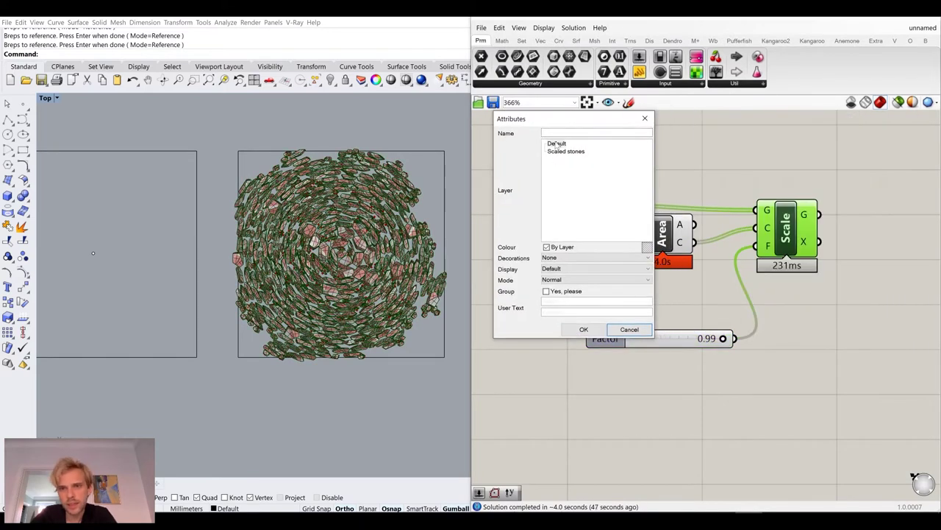
left_click(559, 151)
left_click(547, 291)
left_click(584, 331)
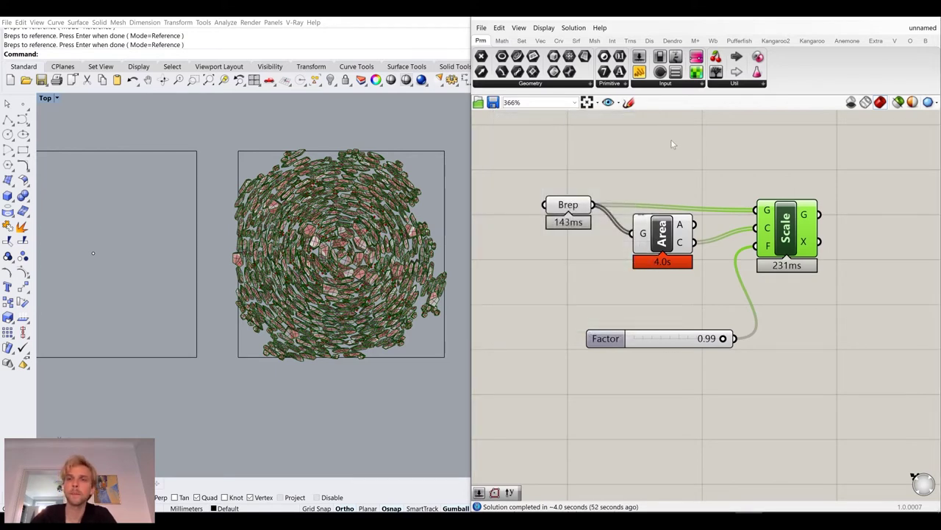
- Delete all components from the Grasshopper canvas and switch back to Rhino
scroll(694, 217, "down", 2)
scroll(694, 218, "down", 1)
left_click_drag(540, 170, 862, 356)
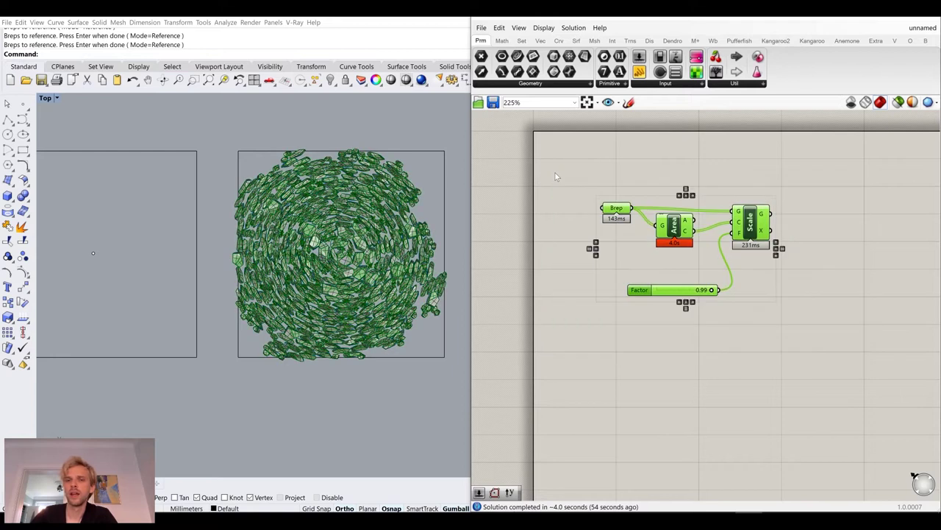
key("Delete")
key("alt+Tab")
key("alt+Tab")
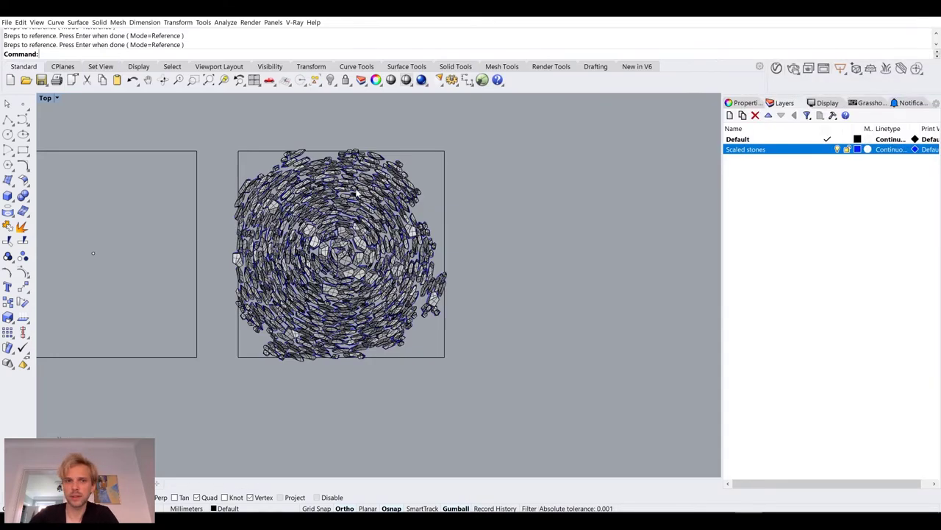
- Make Scaled stones the current layer and delete everything on the Default layer except the square around the stones
left_click(828, 149)
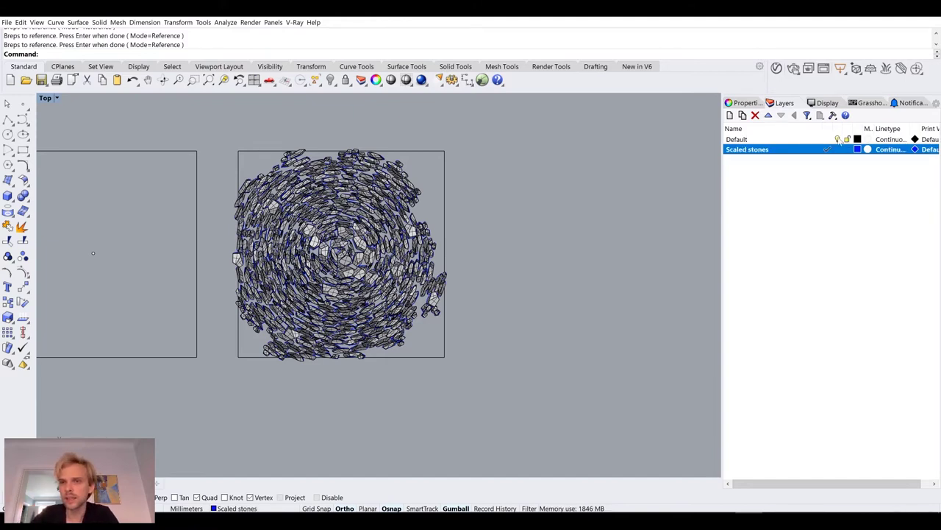
left_click(839, 140)
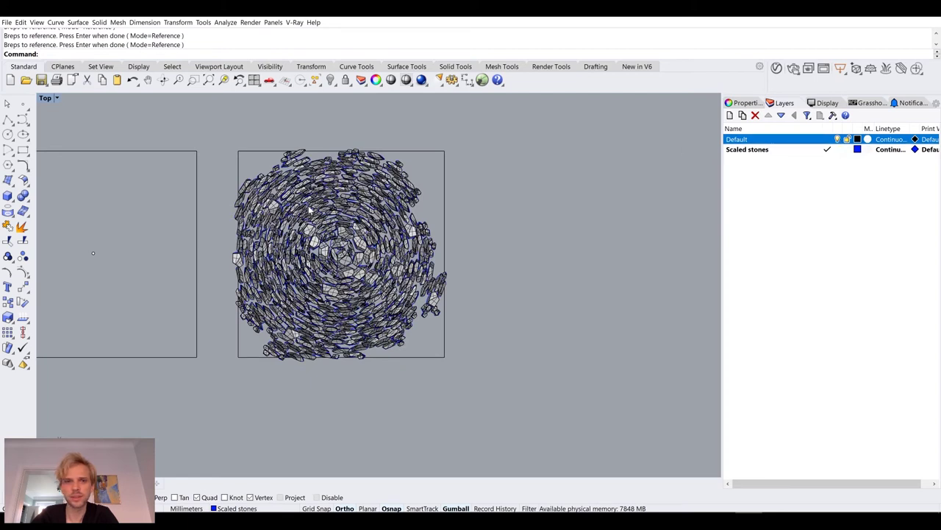
right_click(812, 143)
left_click(851, 267)
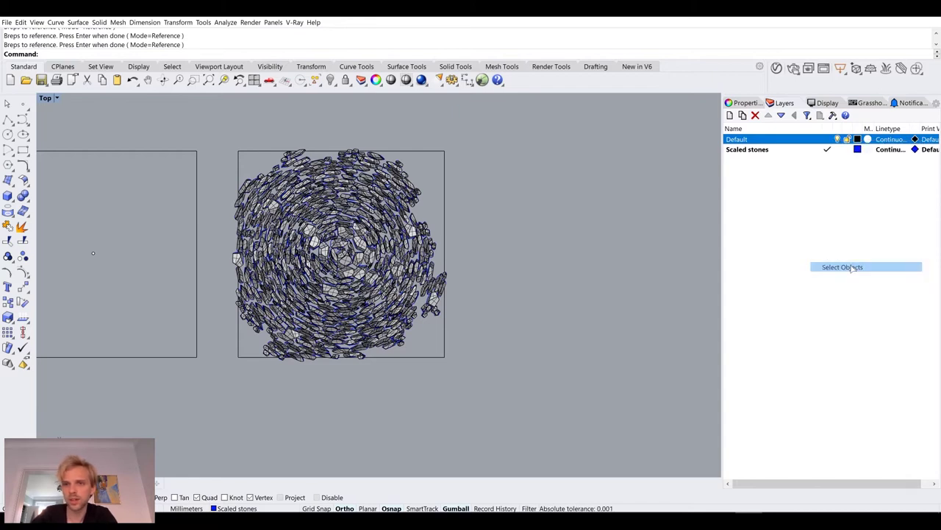
left_click(247, 151, "ctrl")
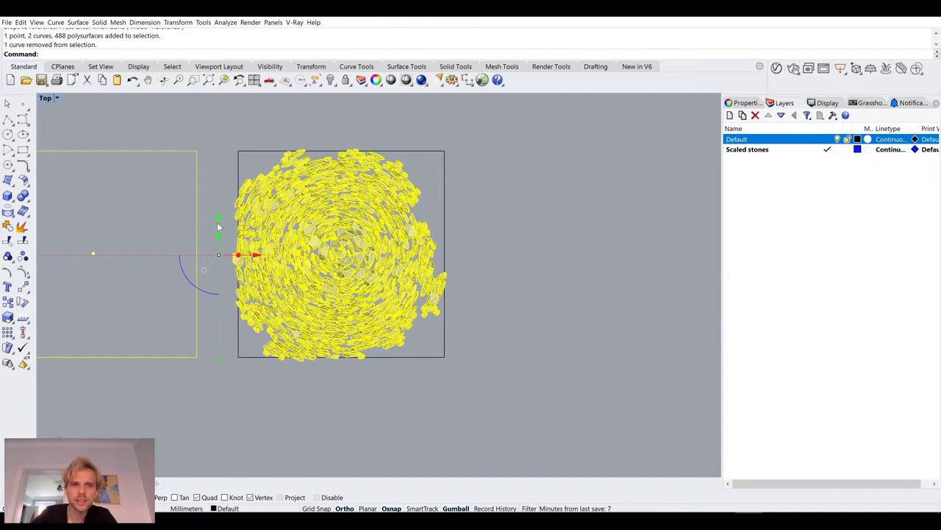
key("Delete")
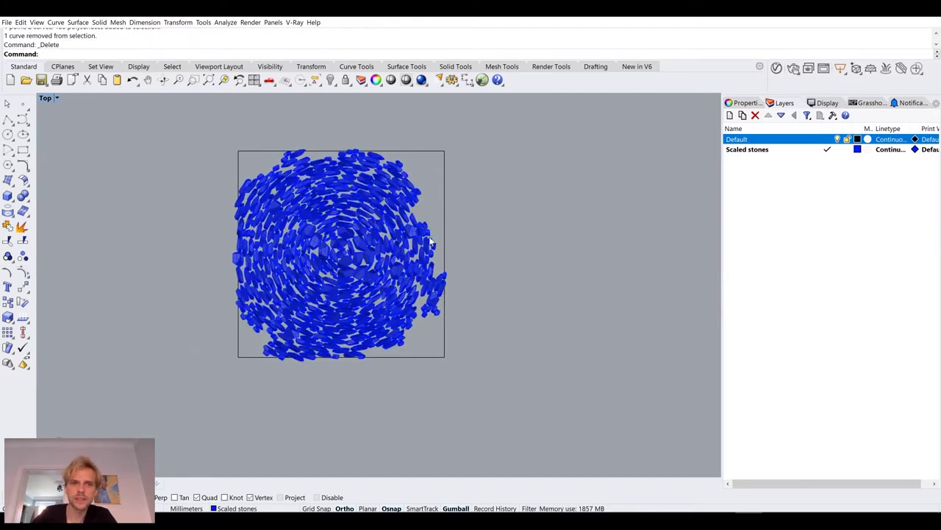
- Examine the scaled stones in the Perspective view with Arctic display, returning the view to Shaded
left_click(247, 150)
key("ctrl+a")
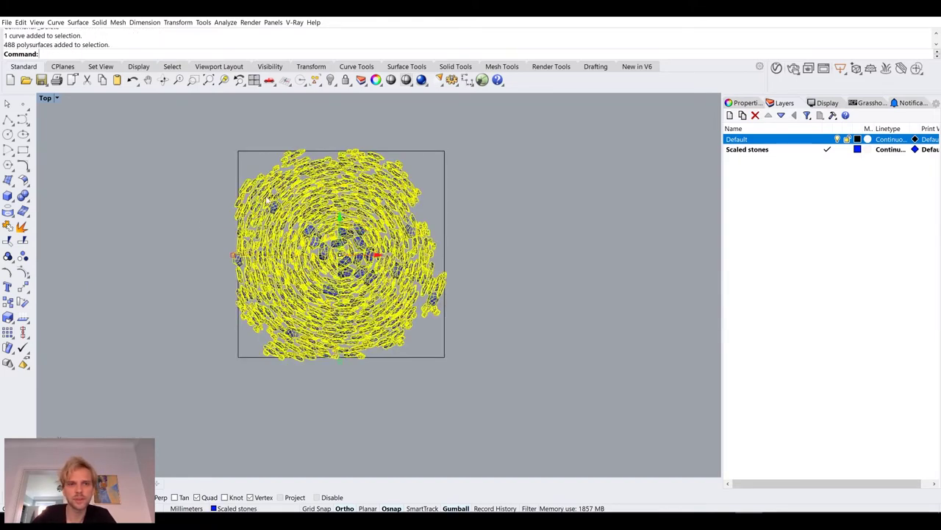
double_click(51, 100)
double_click(397, 97)
left_click(59, 98)
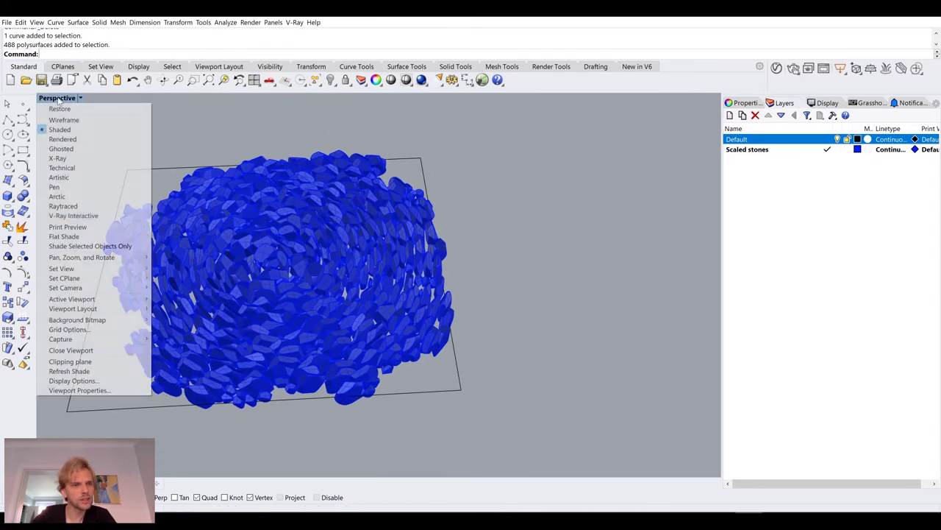
left_click(83, 196)
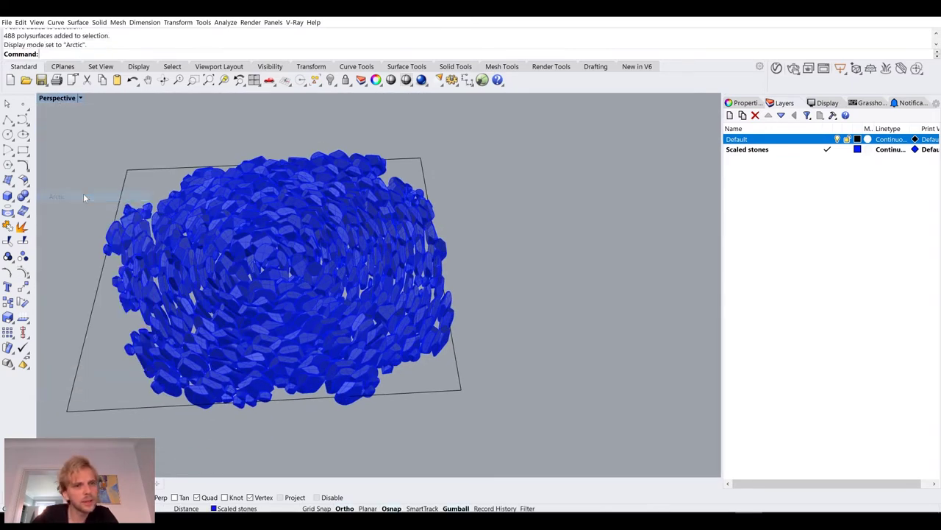
right_click_drag(407, 207, 351, 278)
scroll(375, 240, "up", 5)
left_click(65, 98)
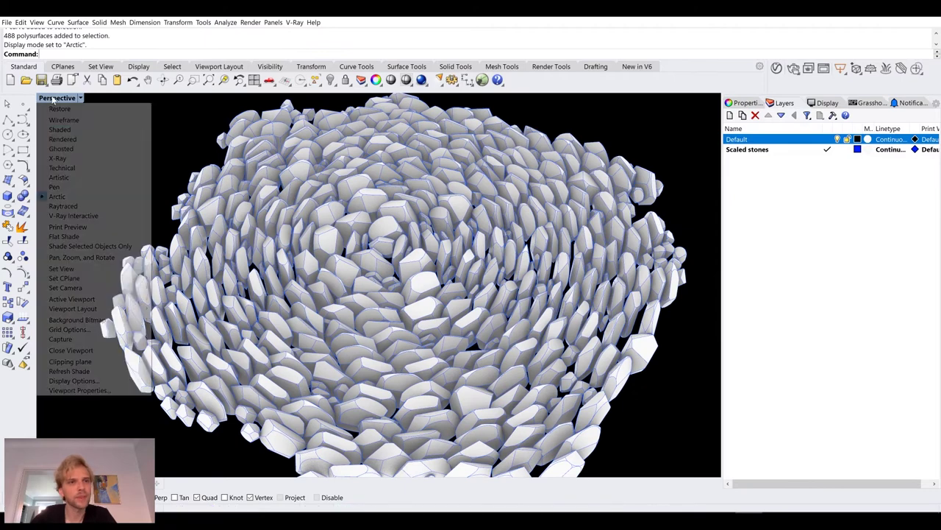
left_click(50, 130)
right_click_drag(250, 207, 270, 241)
scroll(270, 241, "down", 5)
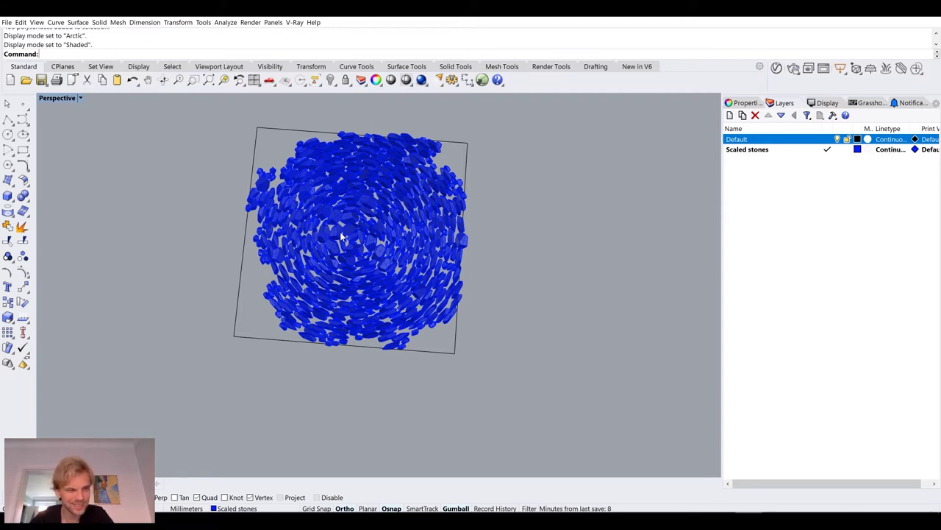
- Examine the stone cluster edge-on in Perspective to compare its thickness with the plane of the surrounding square
right_click_drag(351, 228, 347, 203)
scroll(291, 239, "up", 4)
right_click_drag(291, 240, 307, 274)
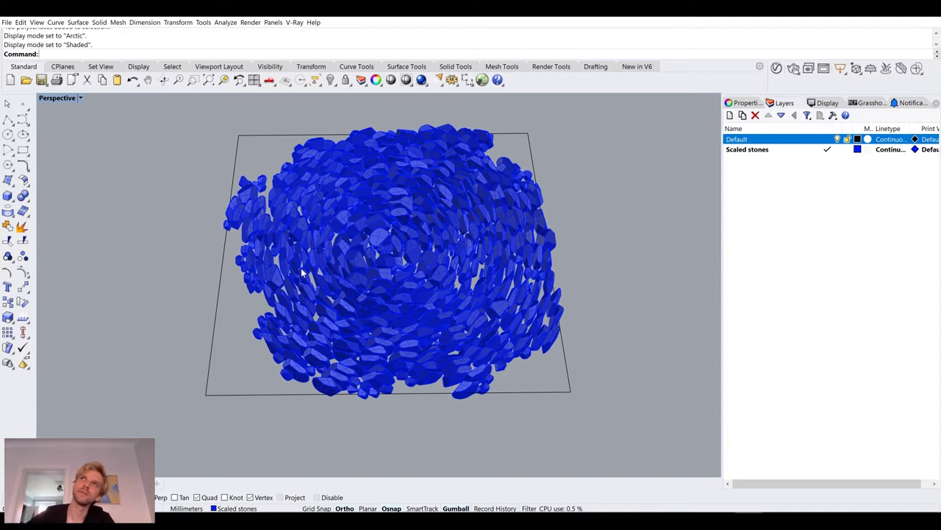
right_click_drag(302, 272, 301, 278)
left_click(220, 280)
scroll(138, 284, "down", 6)
right_click_drag(190, 340, 225, 296)
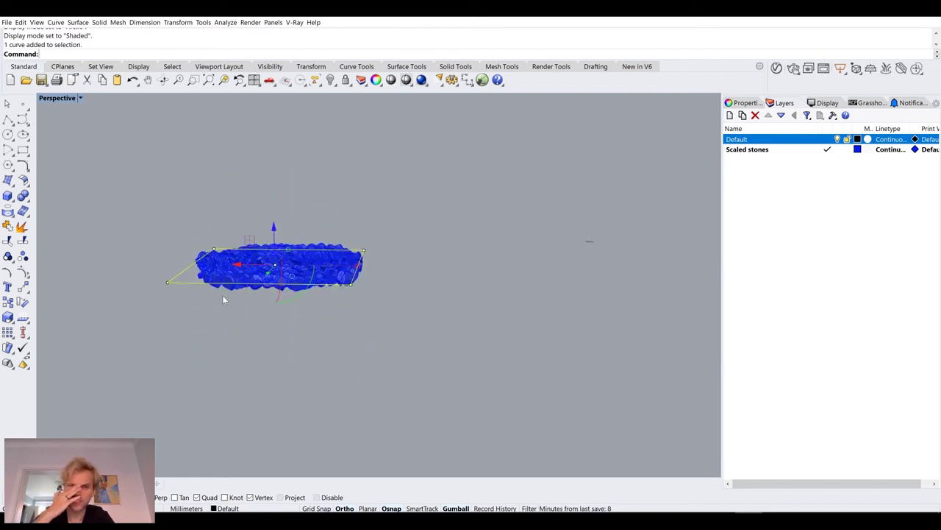
scroll(256, 288, "up", 8)
right_click_drag(256, 287, 288, 242)
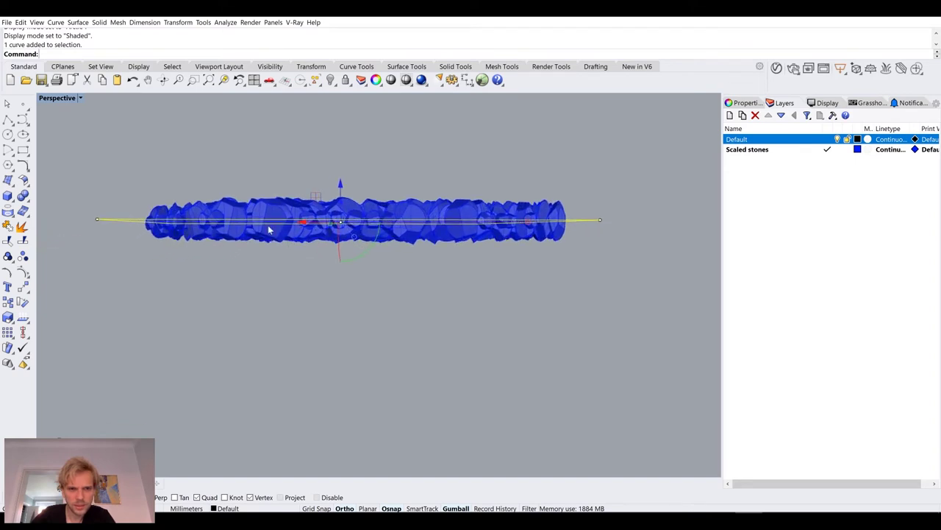
right_click_drag(403, 222, 409, 217)
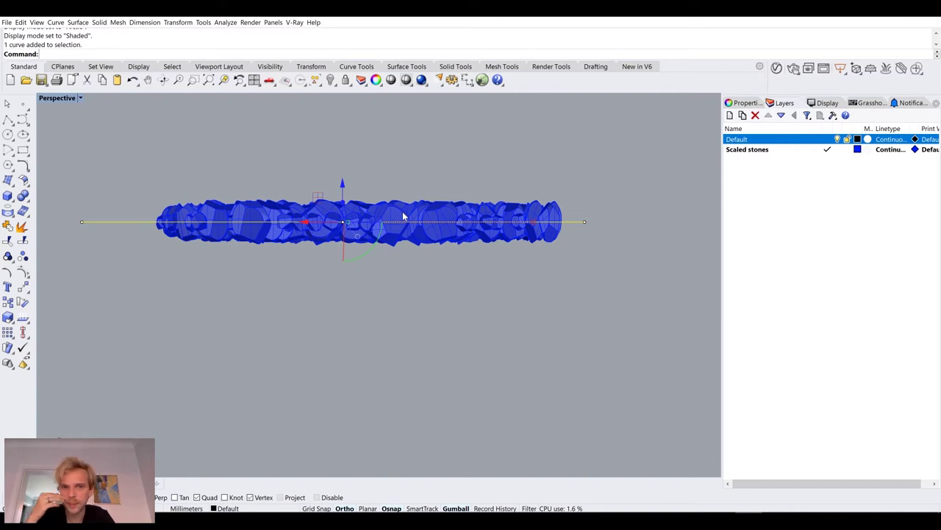
left_click_drag(349, 189, 352, 190)
left_click(80, 199)
scroll(144, 226, "up", 6)
right_click_drag(145, 225, 157, 217)
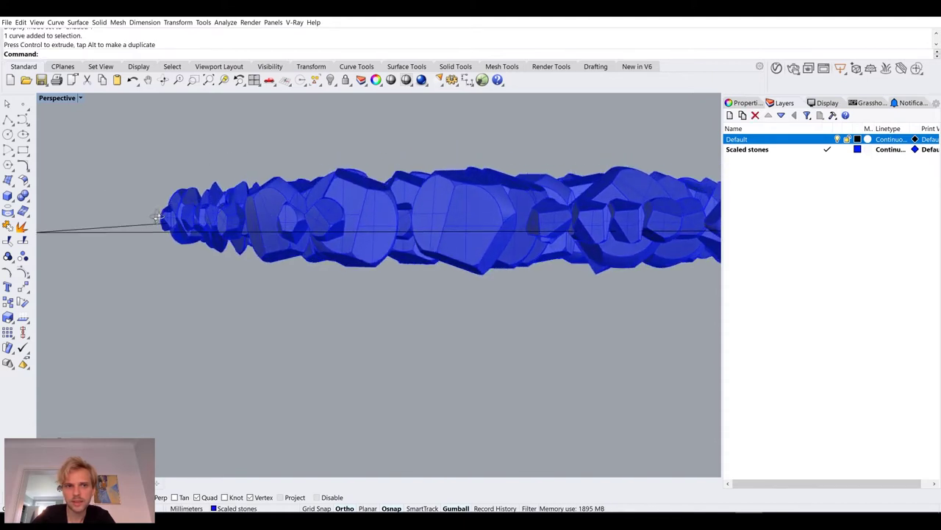
- Examine the stone layer and the square's height within it in the Front view
key("ctrl+m")
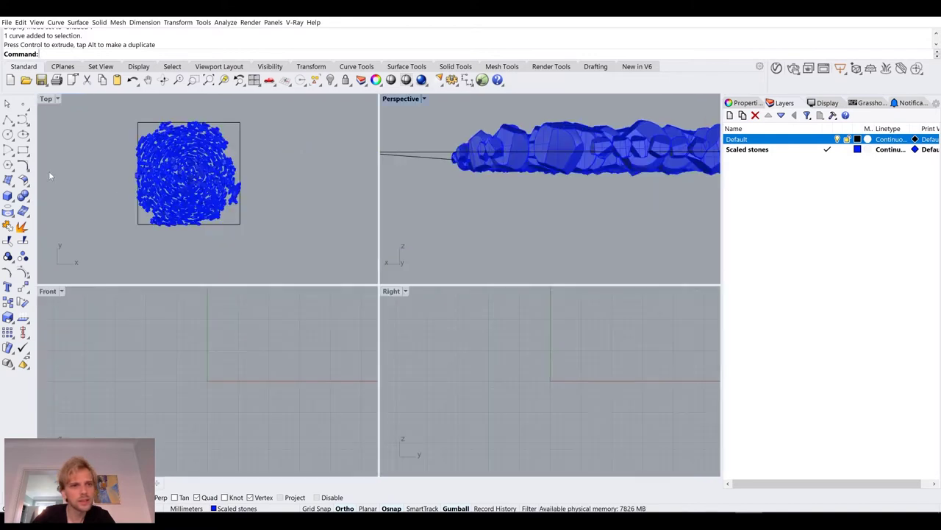
double_click(47, 291)
scroll(302, 279, "down", 8)
scroll(354, 271, "down", 9)
scroll(367, 238, "down", 12)
right_click_drag(493, 267, 330, 256)
scroll(367, 237, "up", 2)
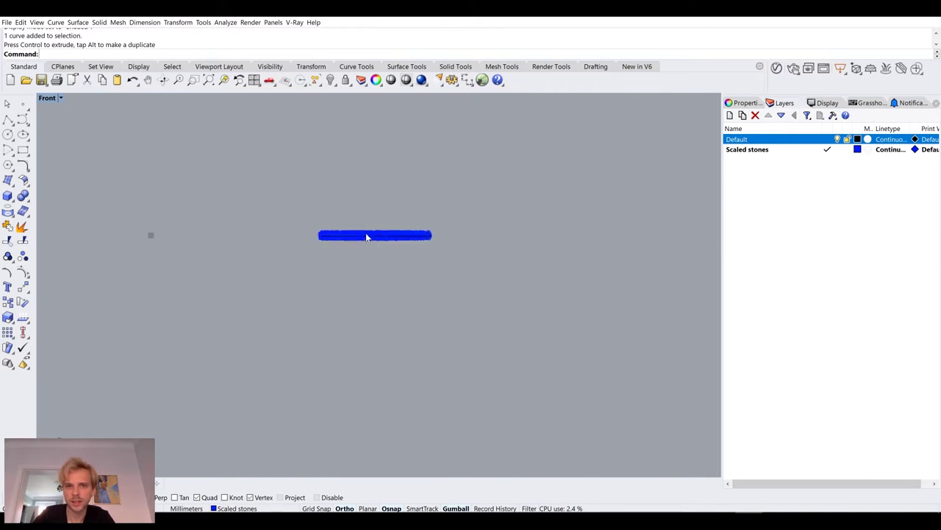
scroll(367, 237, "up", 3)
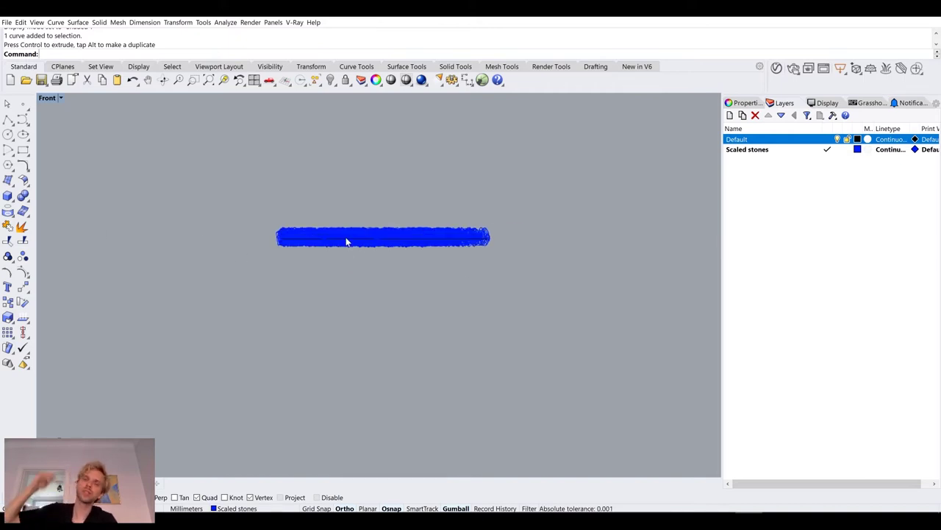
scroll(264, 227, "up", 9)
right_click_drag(364, 267, 247, 247)
scroll(194, 263, "down", 8)
double_click(53, 98)
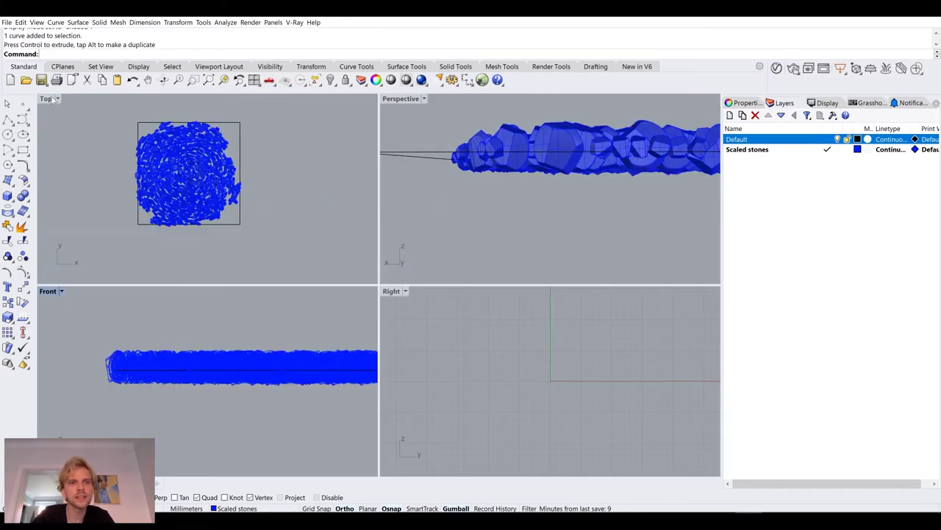
double_click(397, 99)
right_click_drag(397, 147, 276, 224)
left_click(280, 222)
type("Offset")
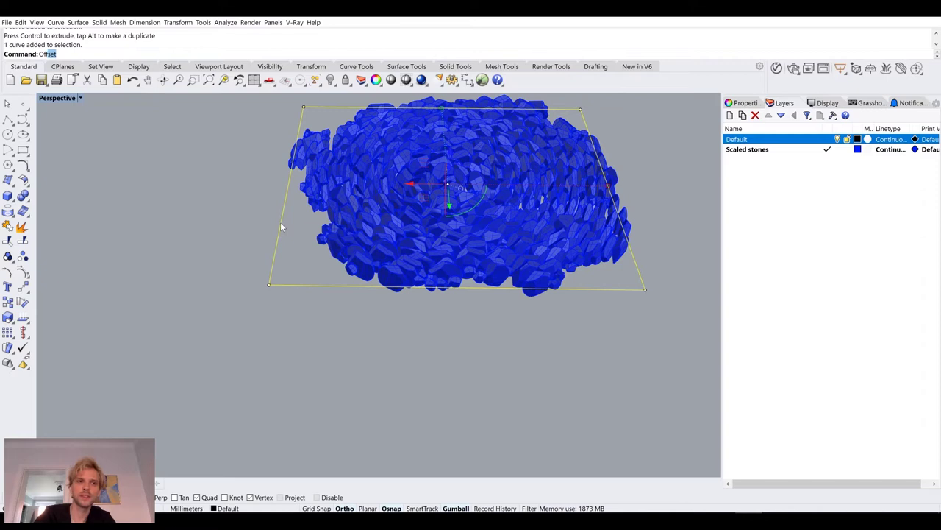
key("Return")
right_click_drag(149, 224, 173, 242)
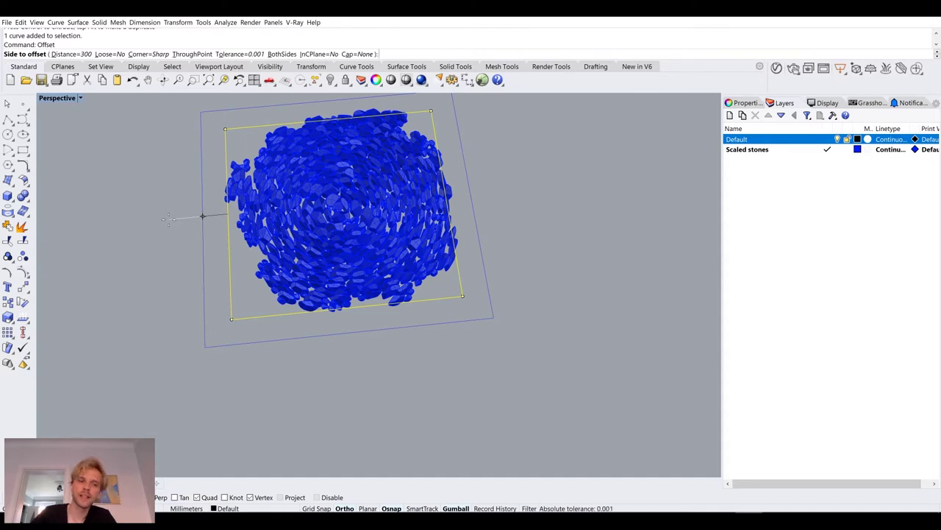
key("Escape")
key("Escape")
- Scale all the stones and the square together from one corner of the square so that its side measures 160 mm
right_click_drag(220, 269, 226, 267)
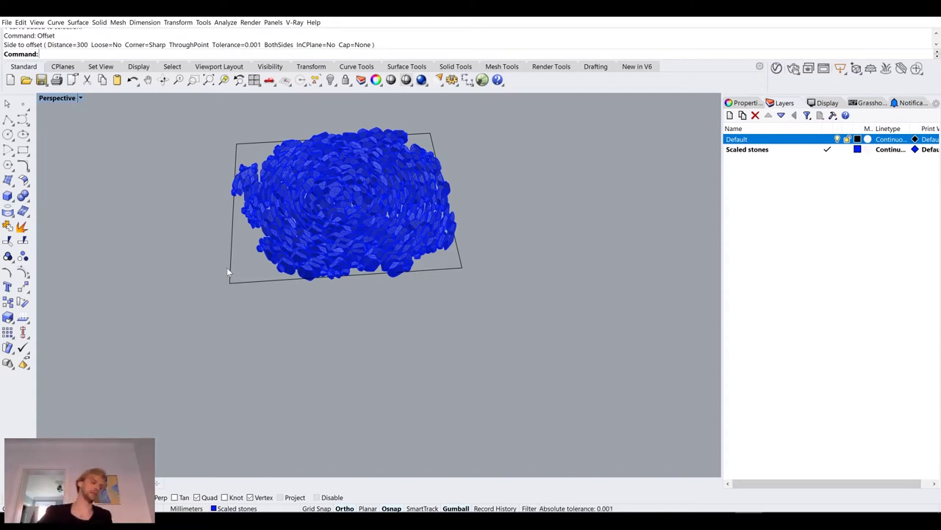
right_click_drag(228, 269, 270, 333)
scroll(284, 343, "up", 4)
scroll(289, 342, "down", 4)
key("ctrl+a")
type("scale")
key("Return")
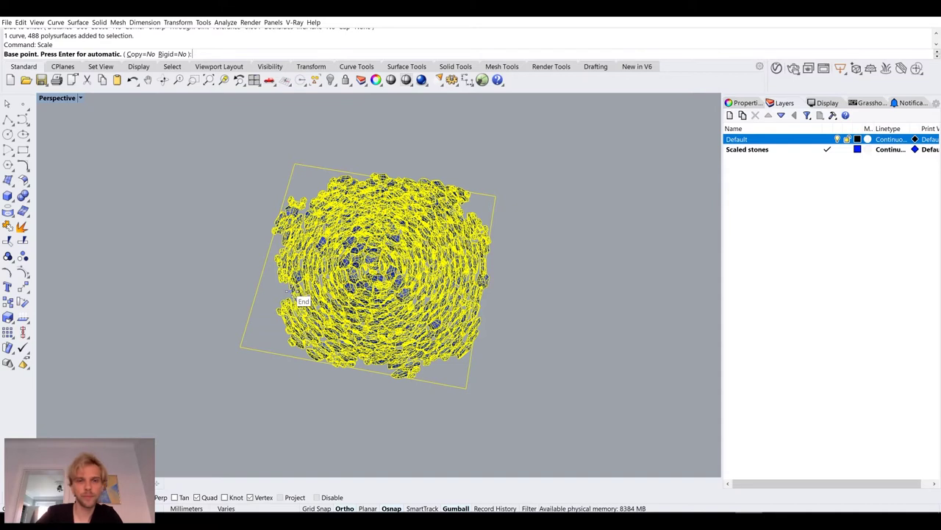
left_click(240, 347)
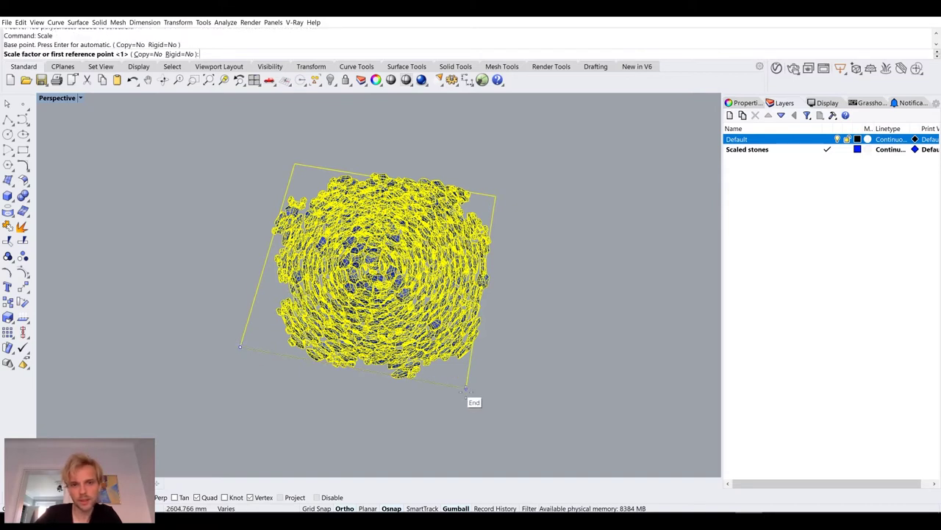
left_click(467, 388)
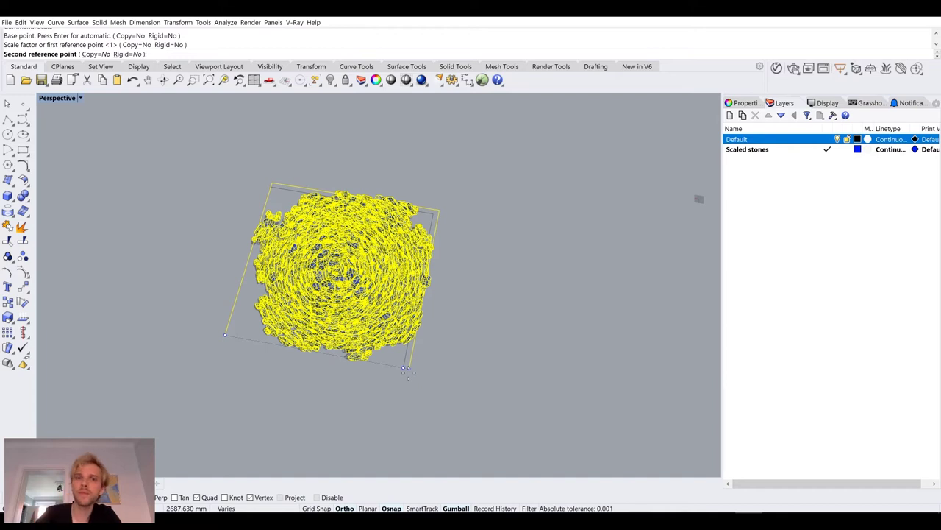
type("16")
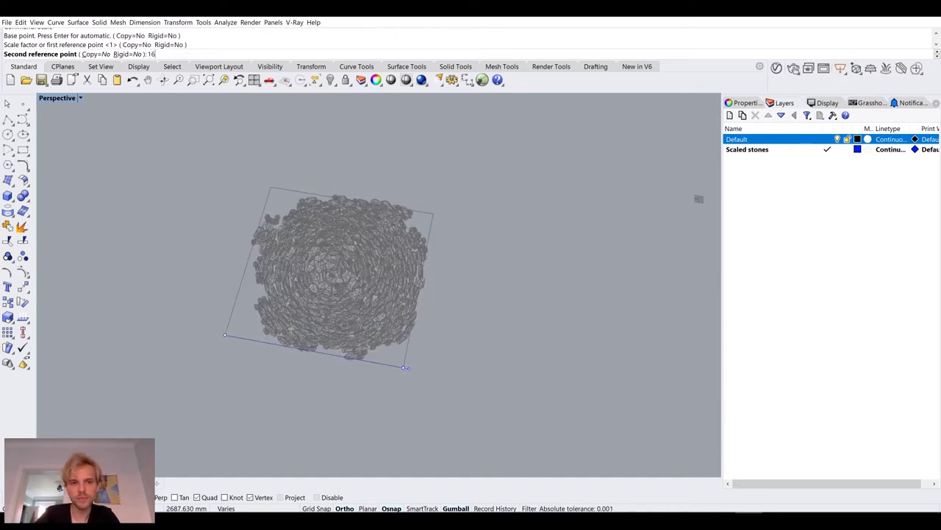
type("0")
key("Return")
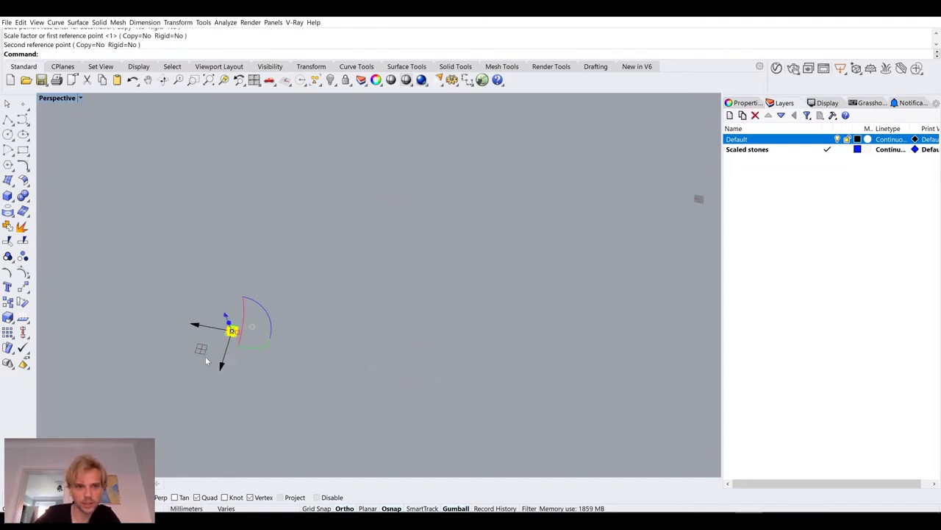
- Move the scaled stones and square from the square's corner to the origin 0 and fit them in the Perspective view
type("M")
key("Return")
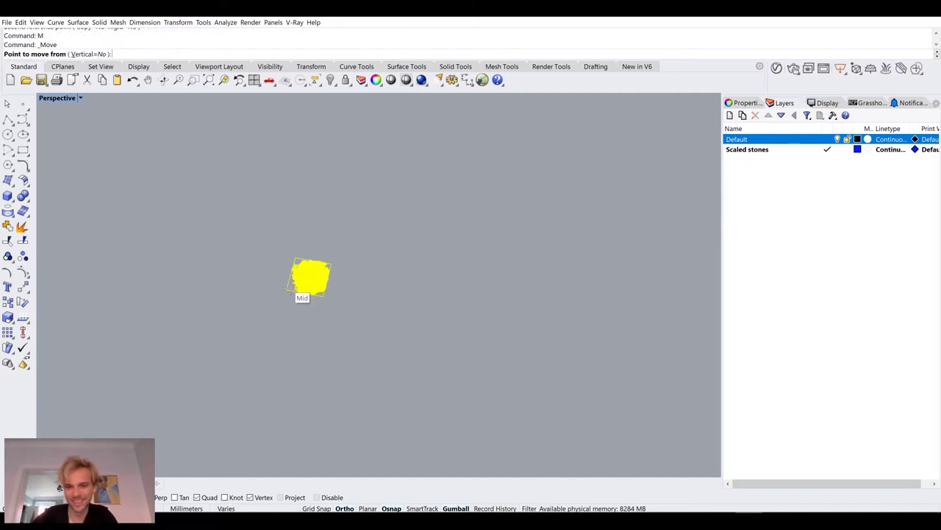
left_click(287, 287)
type("0")
key("Return")
key("ctrl+alt+e")
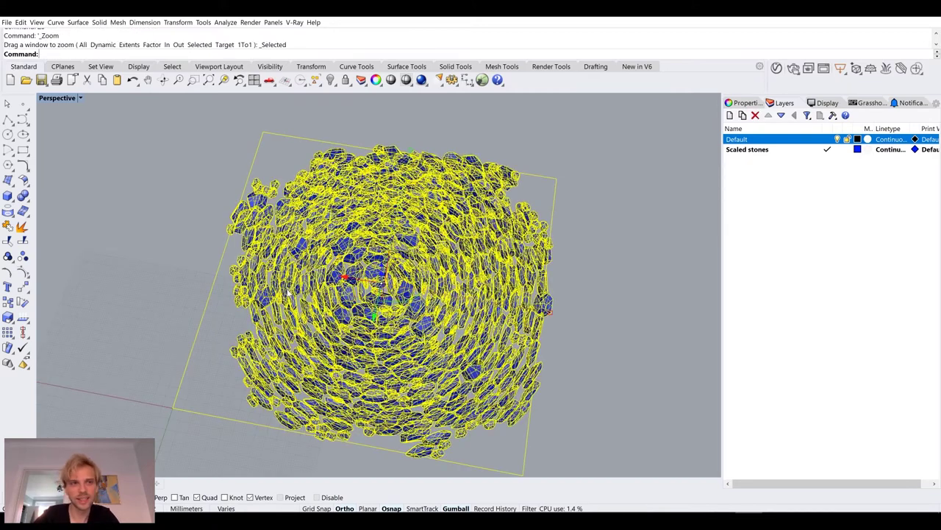
- Reselect all stones and the square and move them once more, placing the square's corner on the origin
right_click_drag(190, 336, 170, 306)
left_click(170, 306)
scroll(239, 280, "up", 2)
right_click_drag(259, 348, 238, 292, "shift")
scroll(238, 293, "down", 5)
left_click_drag(426, 381, 265, 206)
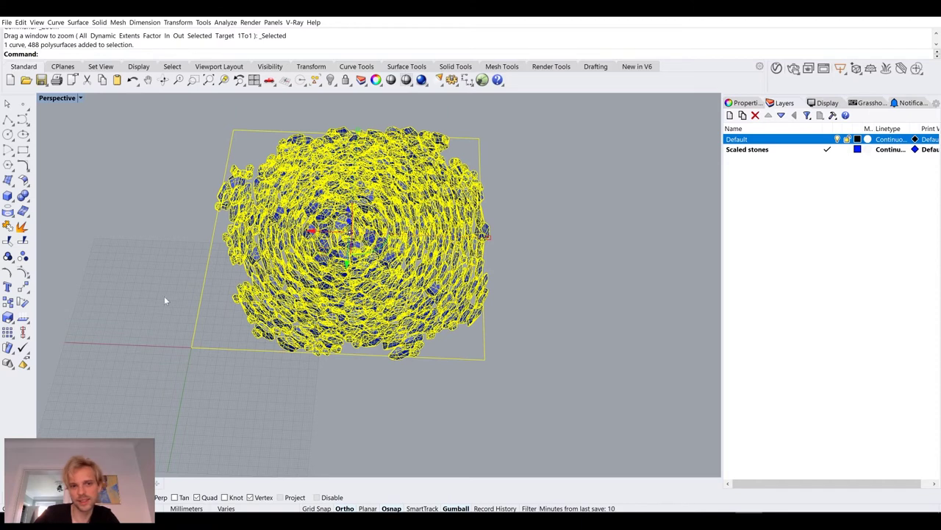
type("M")
key("Return")
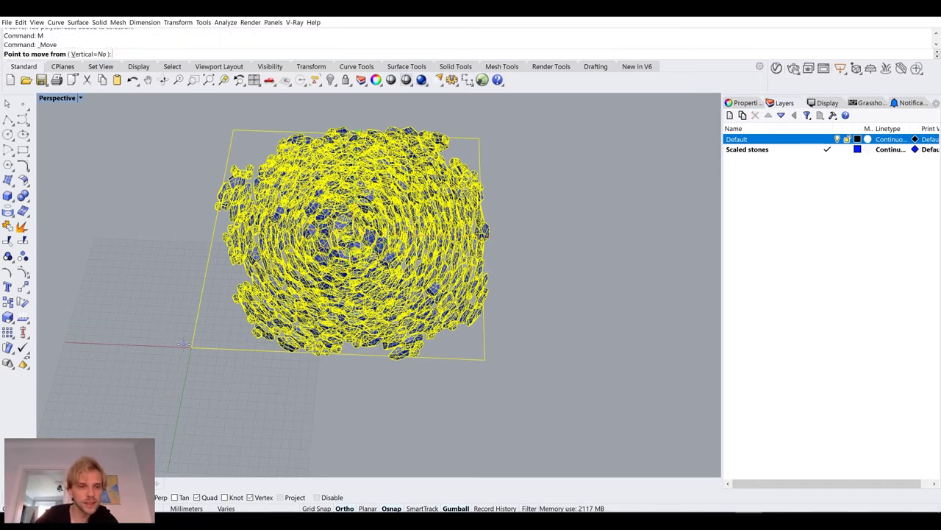
left_click(191, 347)
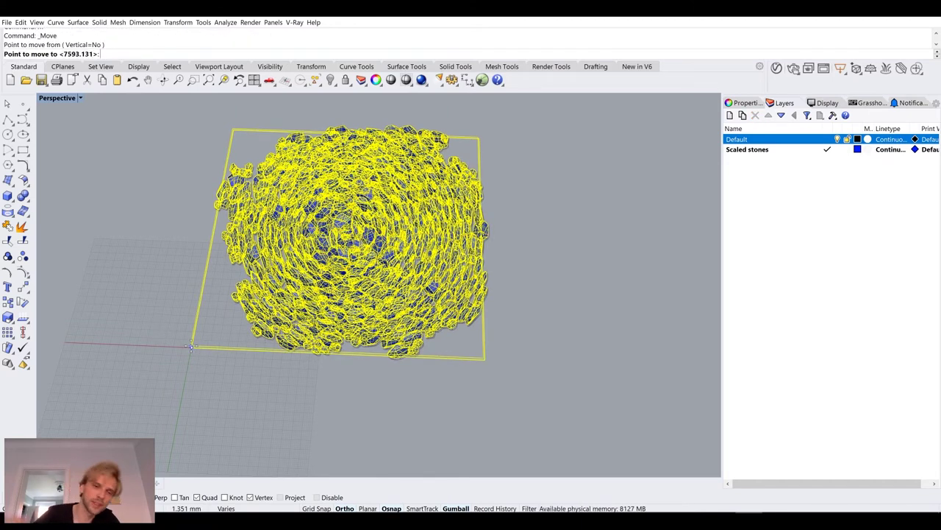
left_click(190, 345)
key("Escape")
- Offset the 160 mm square outward by 5 mm
right_click_drag(205, 363, 251, 339)
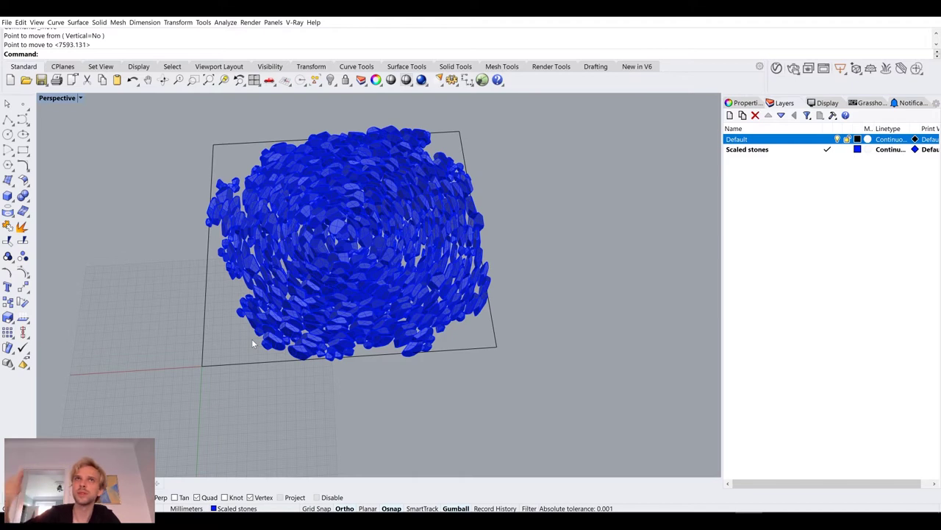
right_click_drag(323, 368, 309, 351)
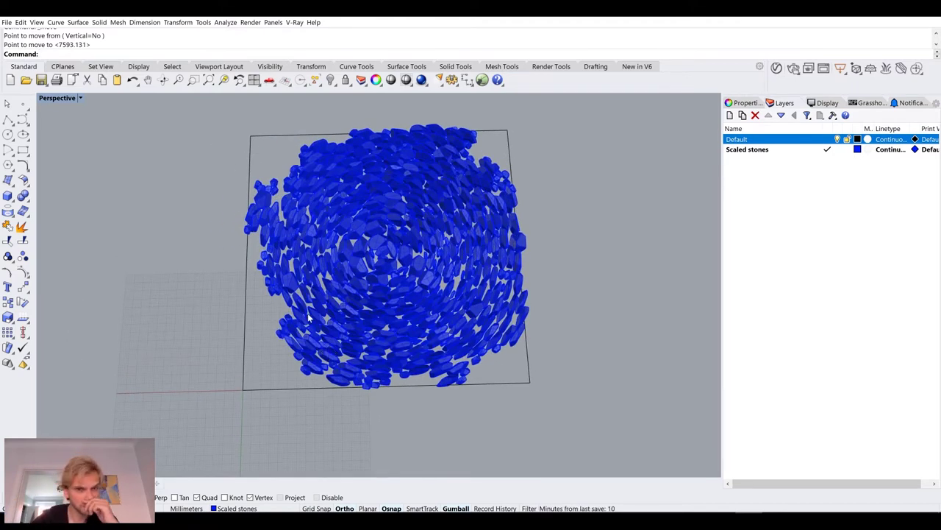
right_click_drag(309, 318, 284, 314)
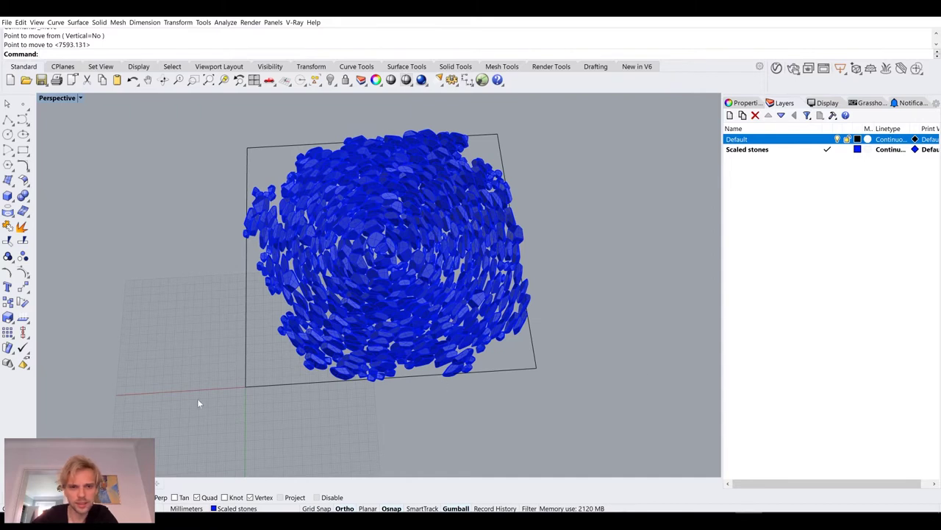
right_click_drag(349, 387, 314, 381)
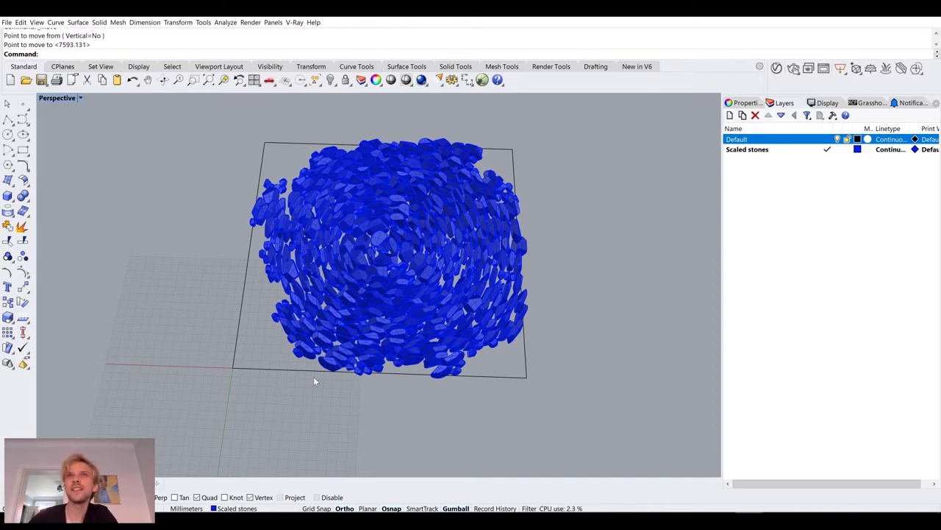
type("offset")
key("Return")
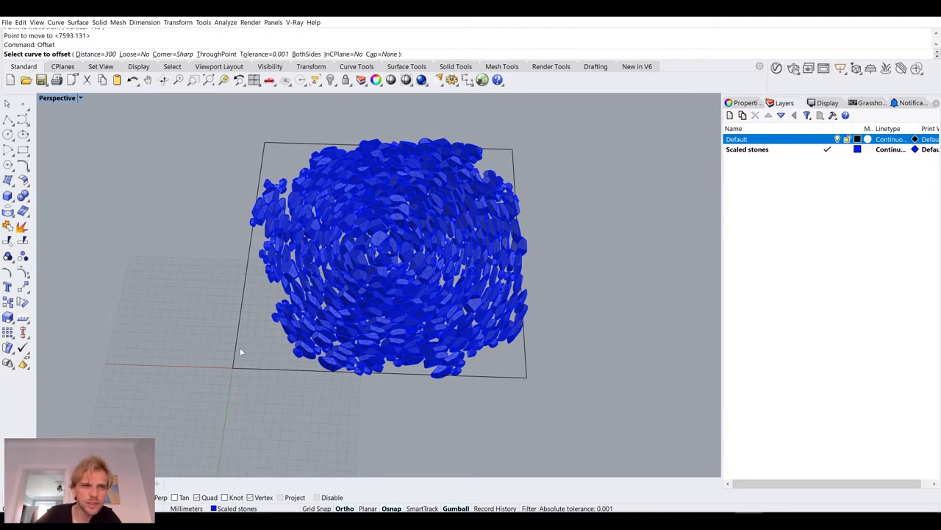
left_click(235, 350)
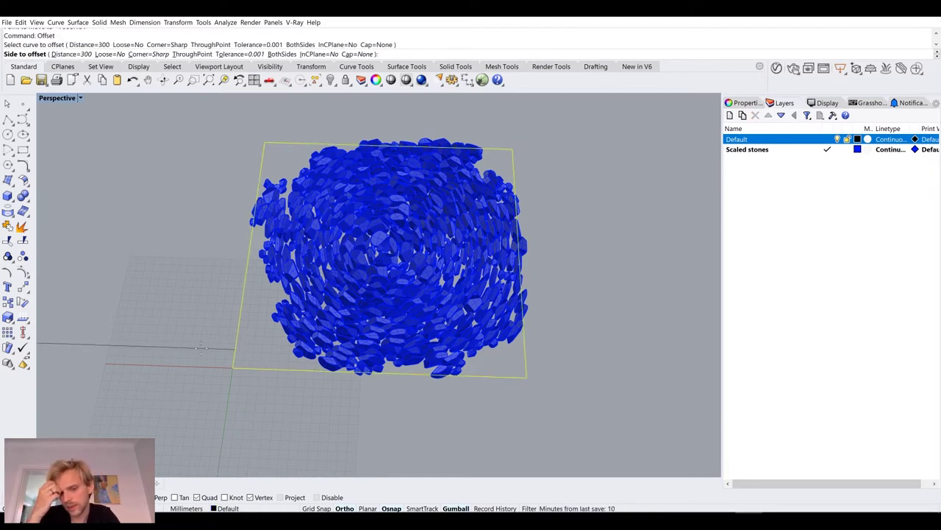
type("1")
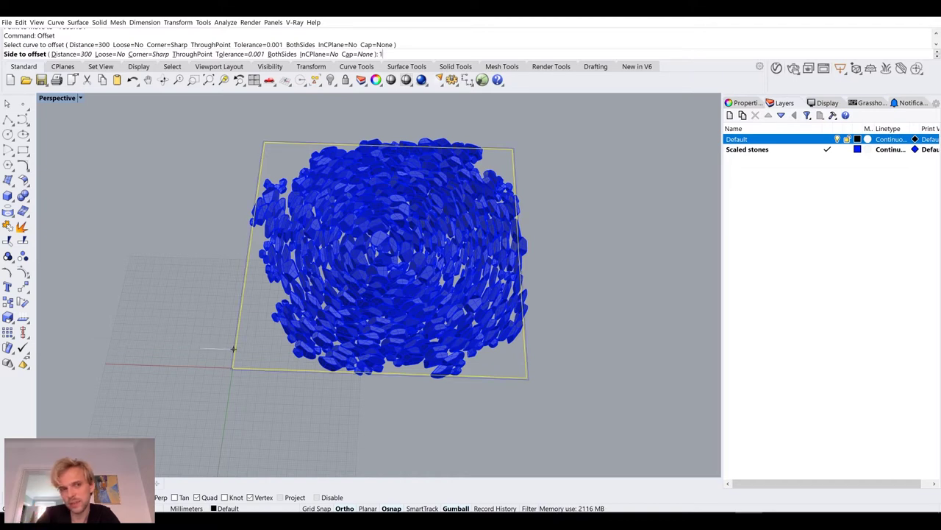
type("0")
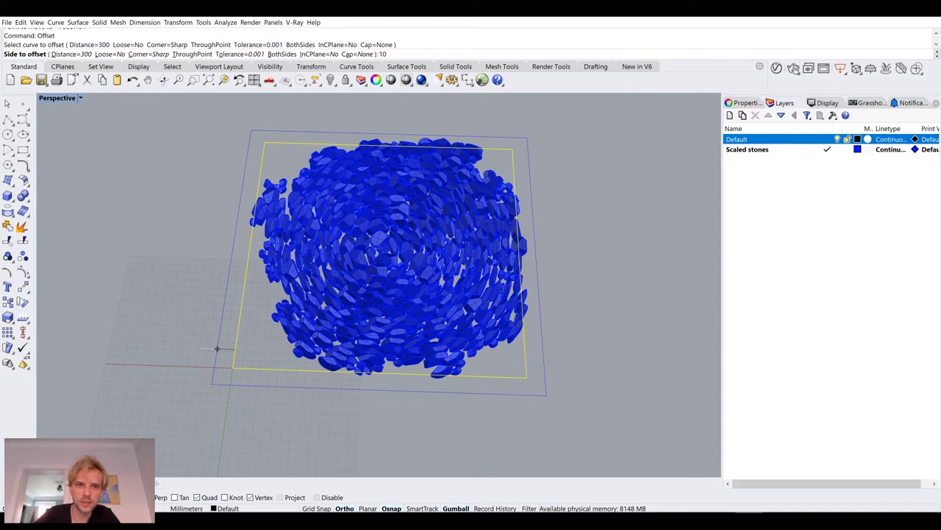
key("Return")
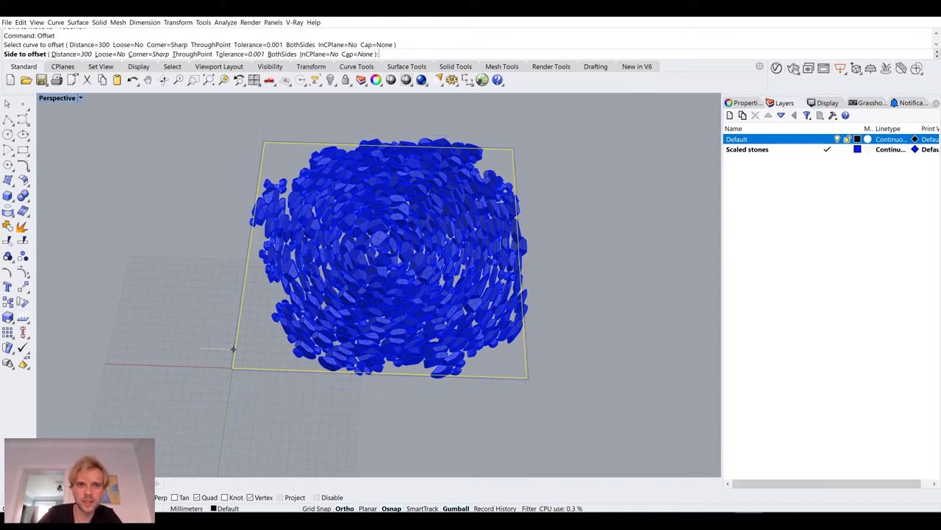
left_click(217, 343)
- Delete the inner square and create a planar surface from the remaining offset square
left_click(236, 349)
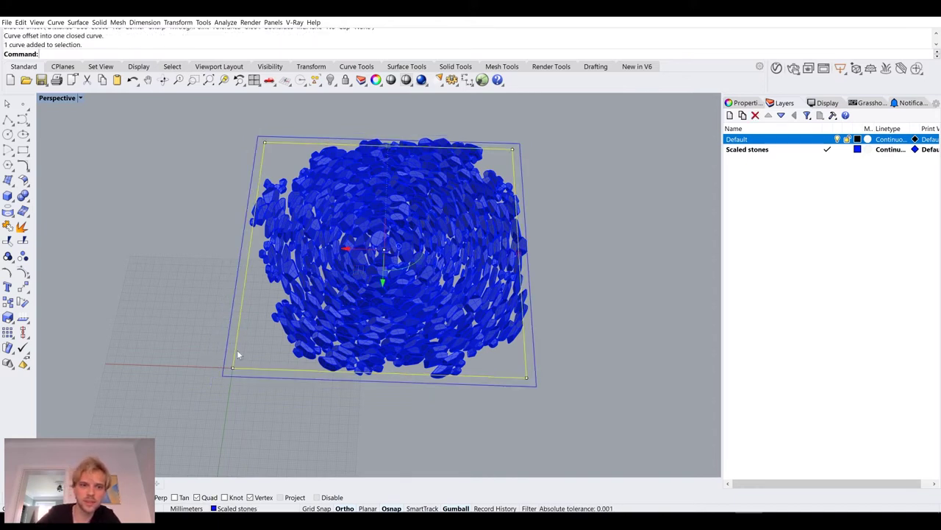
key("Delete")
mouse_move(237, 350)
right_mouse_down()
mouse_move(237, 319)
mouse_move(233, 351)
right_mouse_up()
left_click(223, 346)
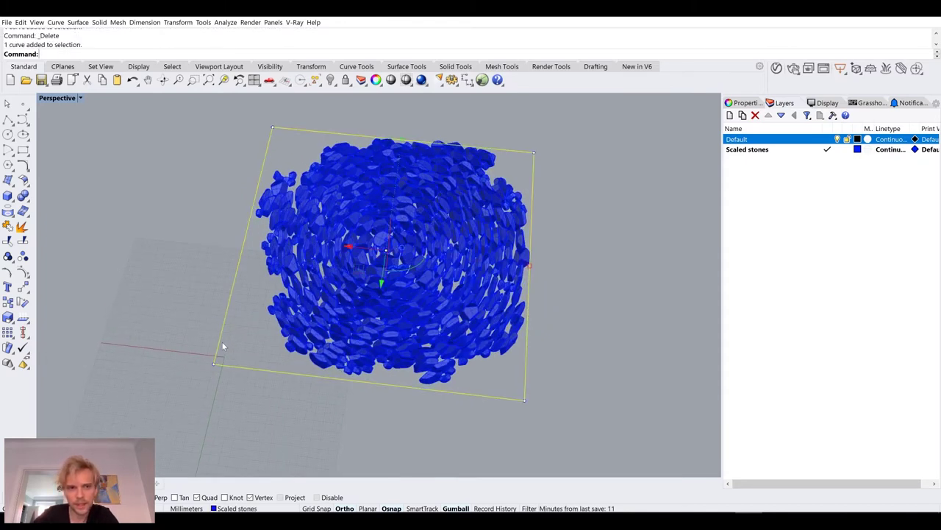
type("PlanarSrf")
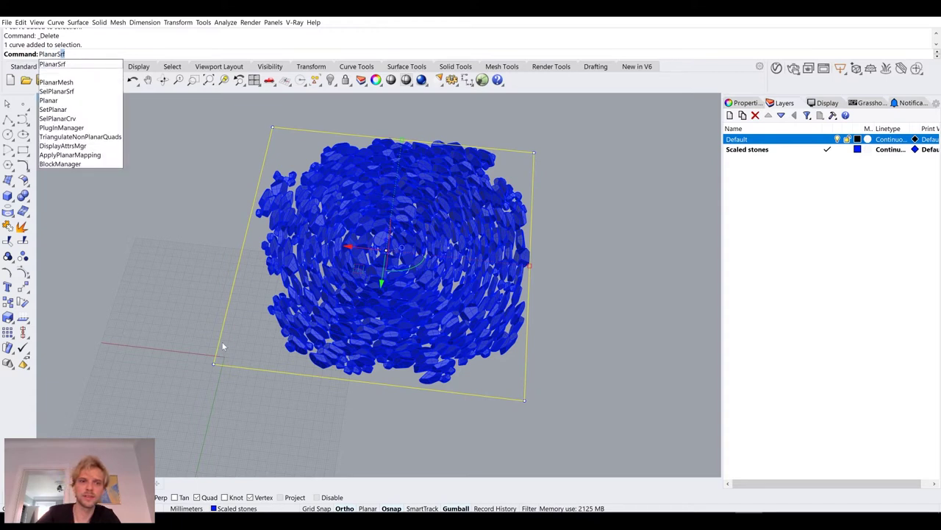
key("Return")
right_click_drag(162, 298, 146, 315)
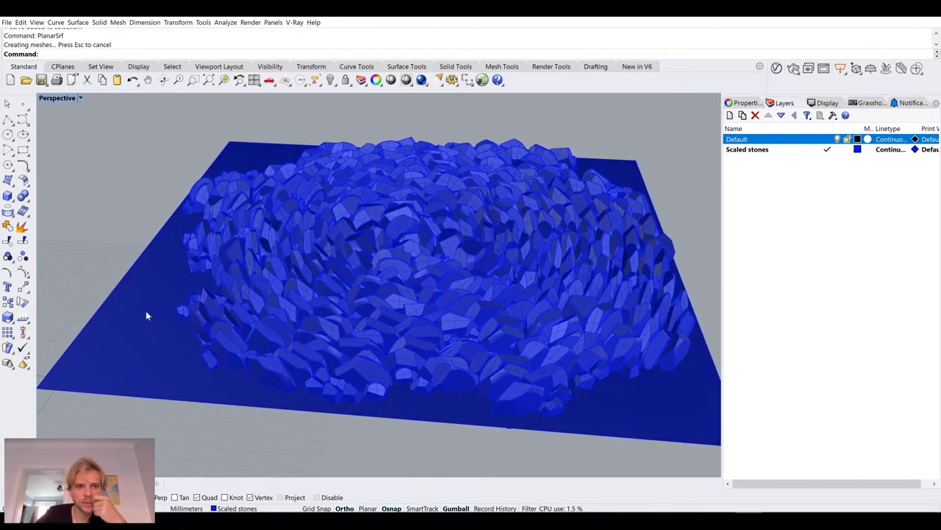
- Try offsetting the base surface's square outline outward by 10 mm
left_click(143, 307)
scroll(91, 253, "down", 2)
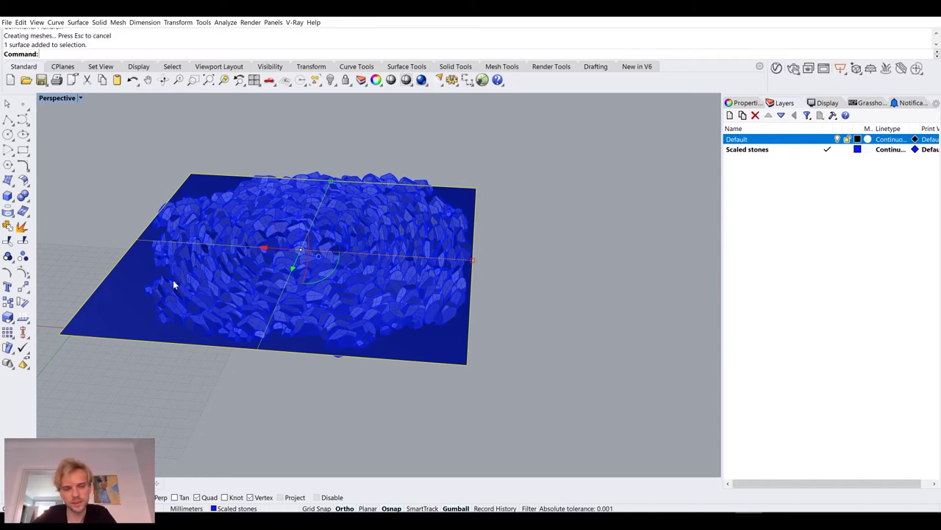
right_click_drag(172, 279, 283, 264, "shift")
left_click(140, 248)
left_click(195, 296)
left_click(196, 300)
left_click(226, 325)
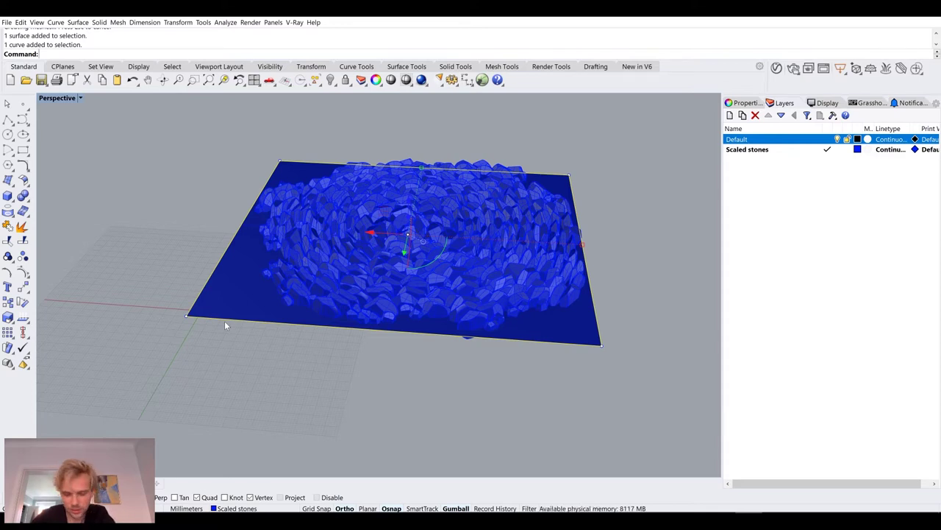
right_click_drag(224, 320, 228, 341)
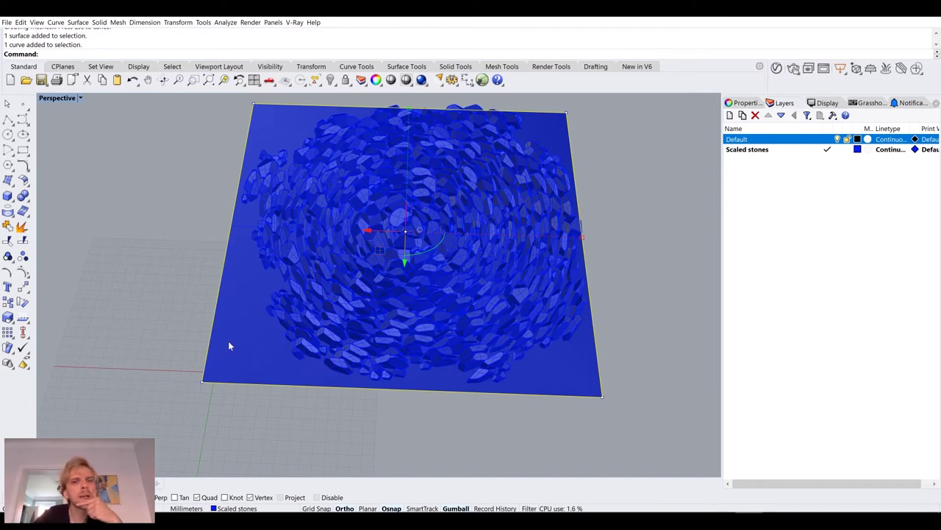
mouse_move(228, 340)
right_mouse_down()
mouse_move(236, 321)
mouse_move(229, 327)
right_mouse_up()
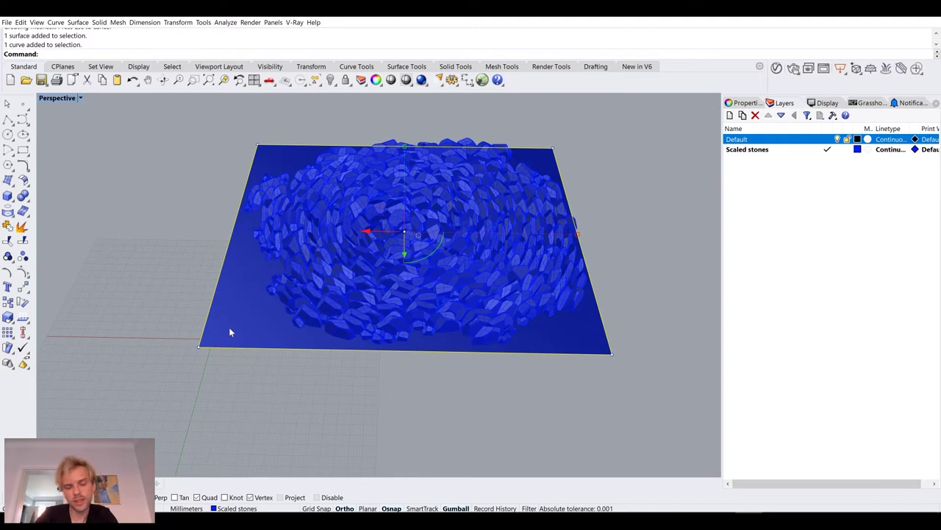
type("Offset")
key("Return")
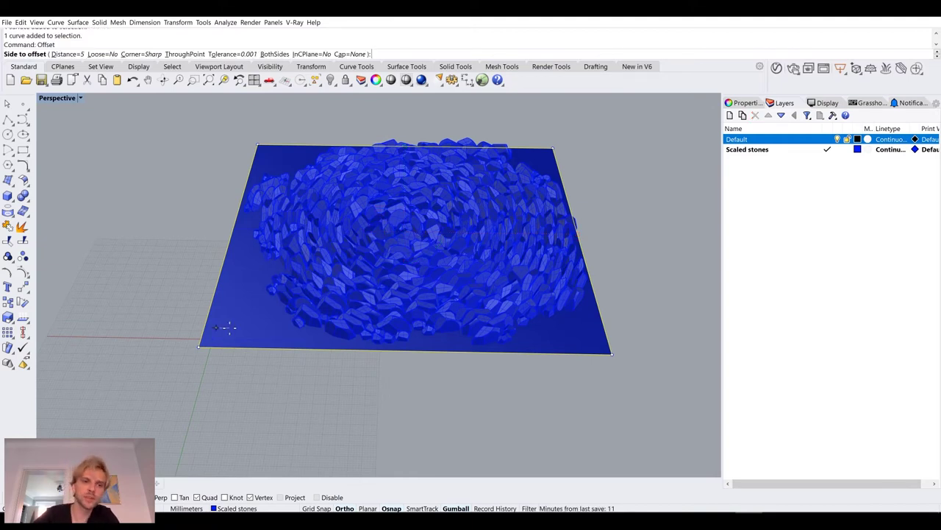
left_click(184, 316)
- Measure the front edge of the outer offset square from corner to corner, then delete that square
right_click_drag(119, 319, 155, 393)
type("istance")
key("Return")
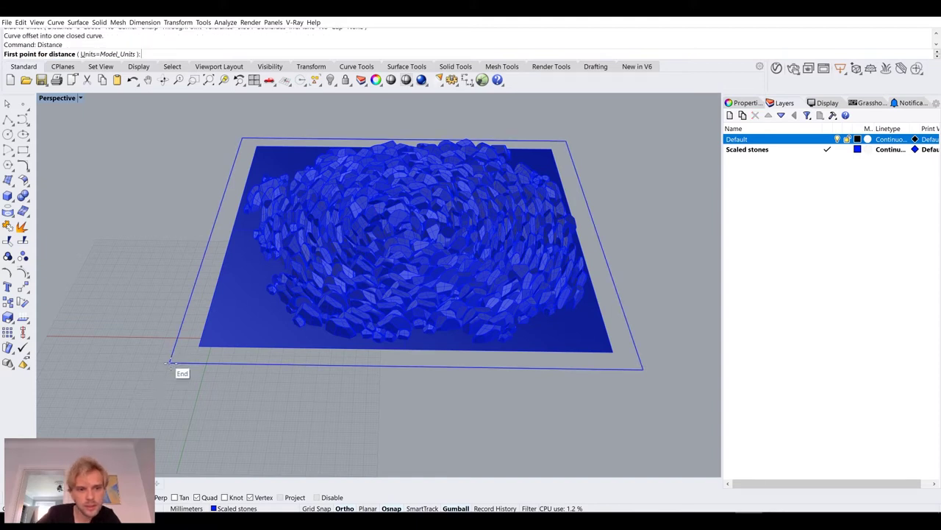
left_click(170, 362)
left_click(642, 367)
mouse_move(347, 342)
right_mouse_down()
mouse_move(428, 351)
mouse_move(348, 348)
right_mouse_up()
left_click(270, 381)
key("Delete")
- Offset the base surface's square outline outward again and select both the outline and its offset
left_click(288, 363)
left_click(318, 382)
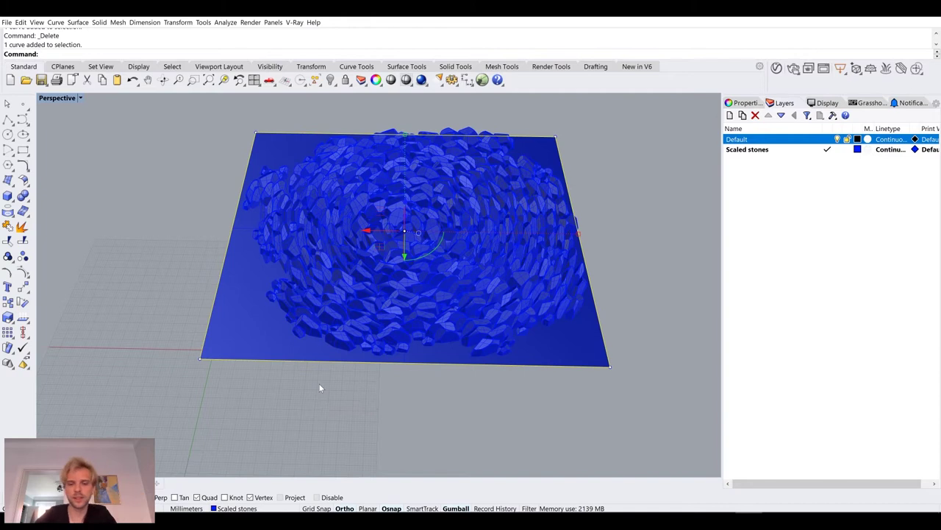
type("offset")
key("Return")
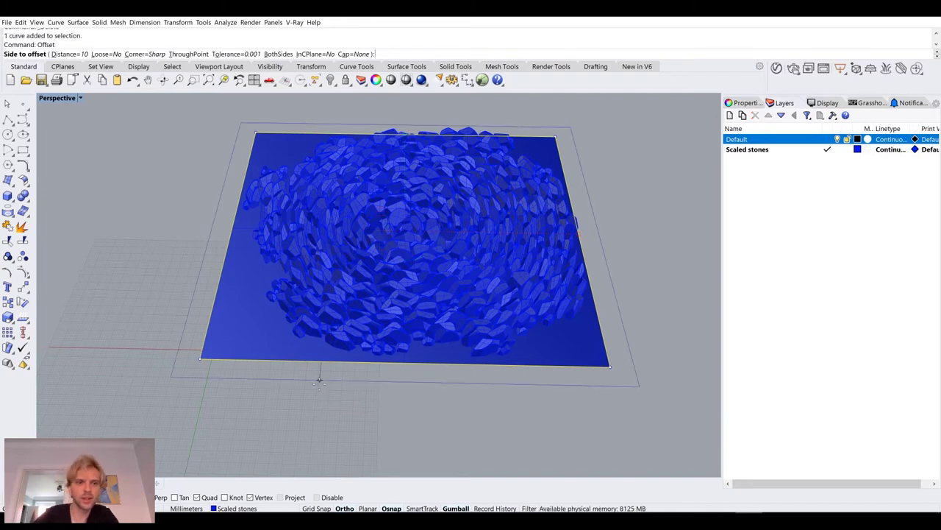
left_click(197, 372)
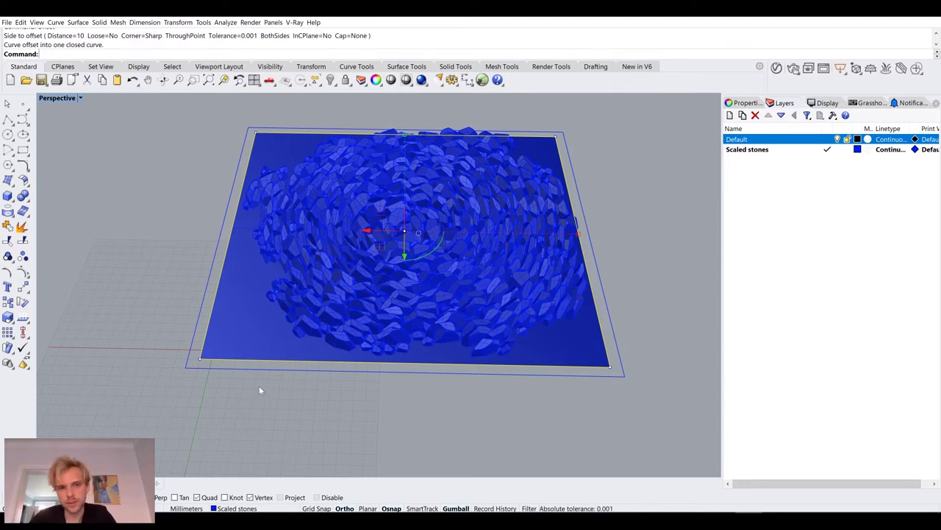
right_click_drag(259, 378, 266, 374)
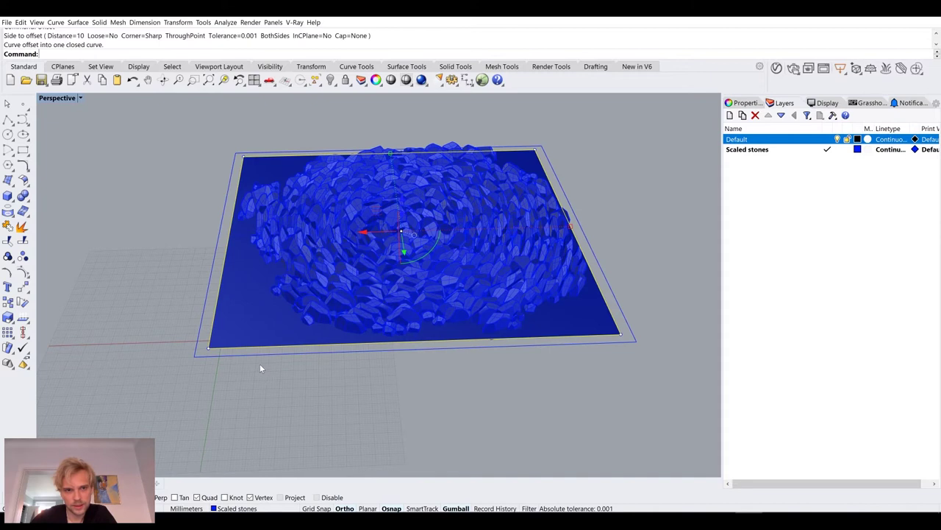
left_click(243, 356)
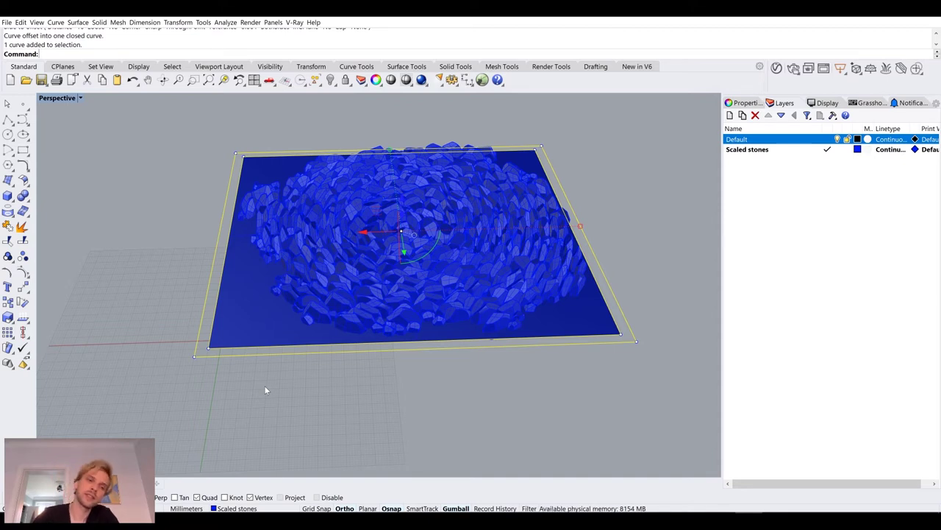
- Try moving the base outline and its outer offset straight up, then undo the move
right_click_drag(285, 370, 374, 248)
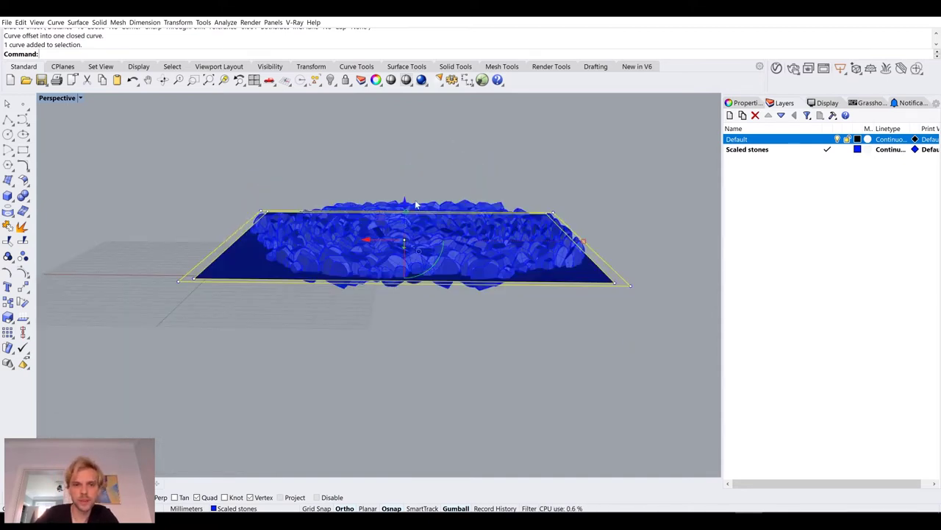
right_click_drag(404, 199, 407, 194)
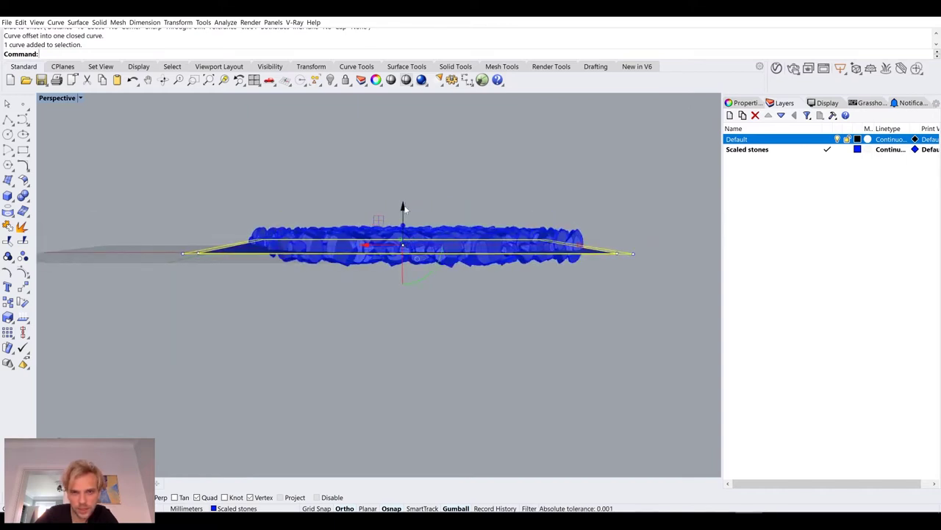
mouse_move(404, 208)
left_mouse_down()
mouse_move(412, 188)
mouse_move(405, 194)
left_mouse_up()
key("ctrl+z")
- Select the base outline and its outer offset again and copy both straight up above the base surface
right_click_drag(277, 245, 210, 281)
left_click(212, 283)
left_click(237, 304)
left_click(199, 286, "shift")
right_click_drag(410, 194, 384, 181)
left_click(407, 206)
type("15")
key("Return")
mouse_move(406, 206)
right_mouse_down()
mouse_move(399, 184)
mouse_move(406, 189)
right_mouse_up()
left_click(407, 187)
type("-5")
key("Return")
right_click_drag(418, 207, 406, 222)
- Loft between the base surface's outline and its raised copy to form the inner wall
left_click(181, 221)
scroll(191, 276, "up", 8)
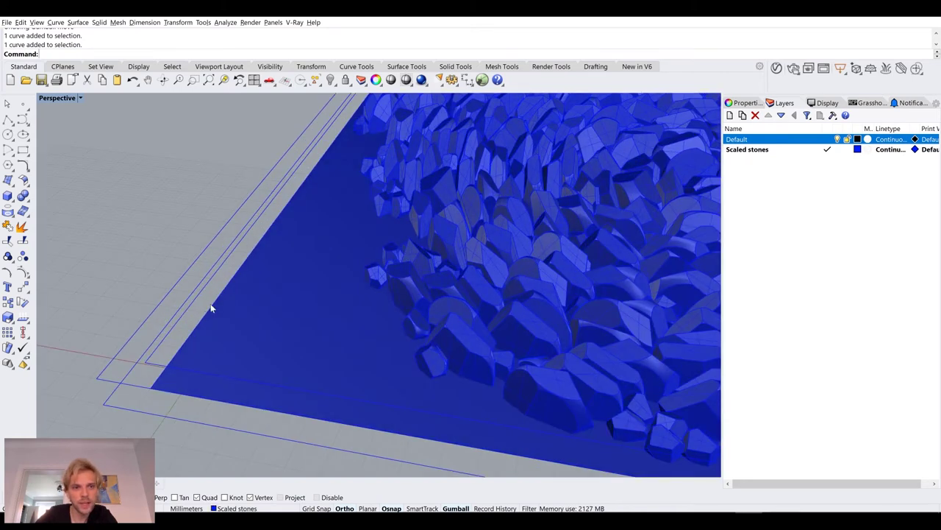
left_click(211, 308)
left_click(230, 330)
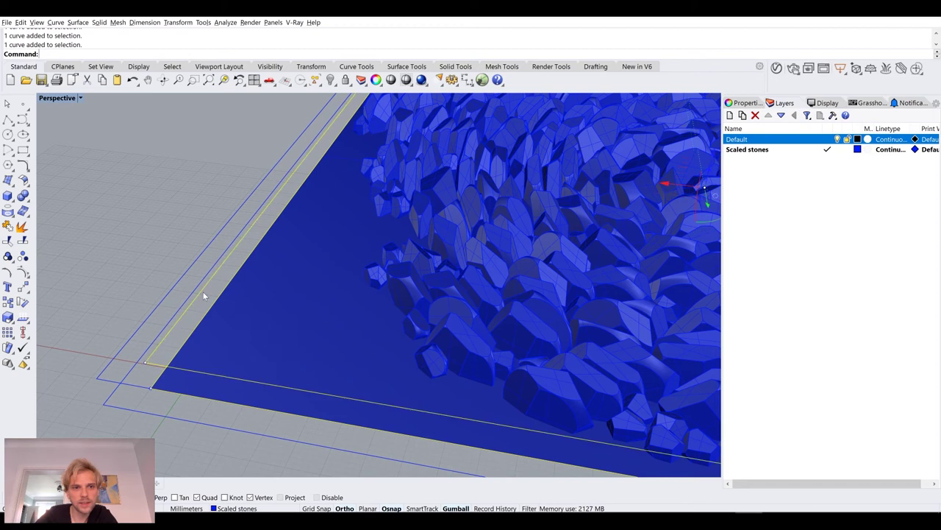
type("Loft")
key("Return")
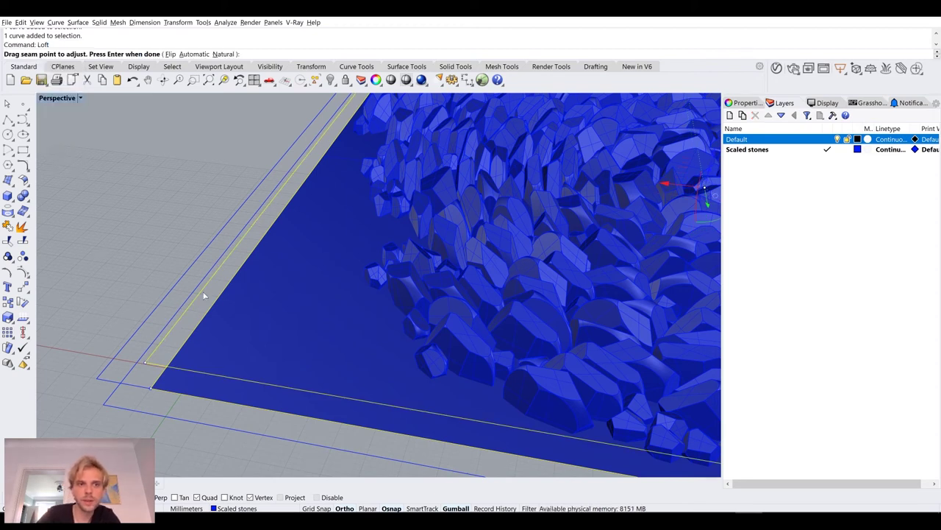
key("Return")
key("Return")
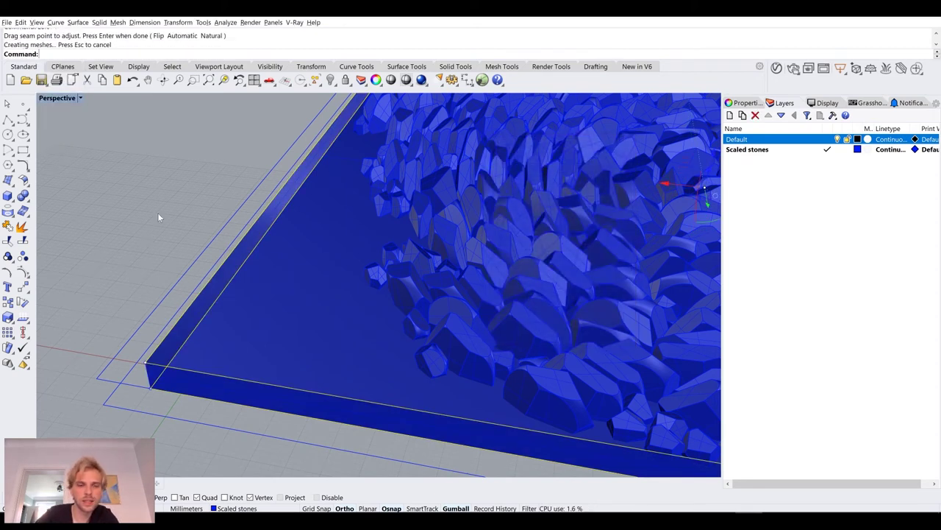
- Loft between the raised inner and outer squares with straight sections to form the flat top of the rim
left_click(174, 339)
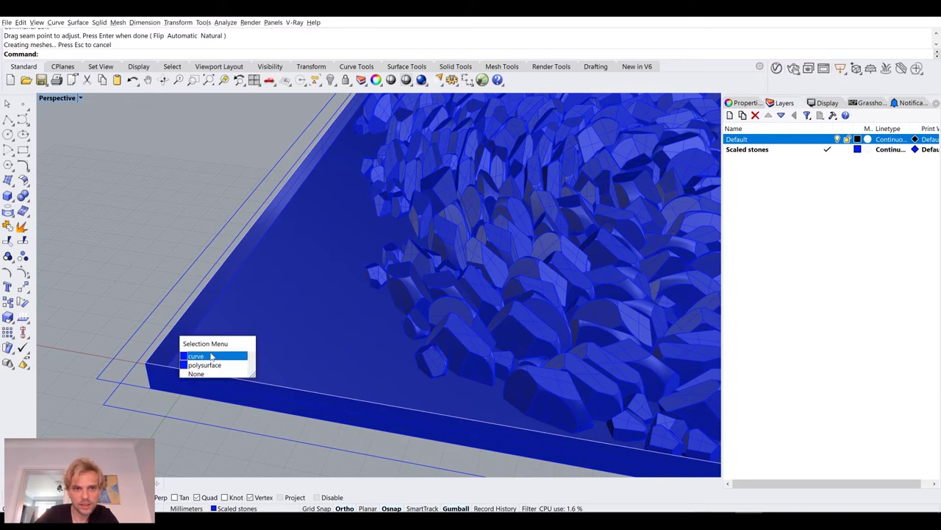
left_click(213, 356)
left_click(140, 328)
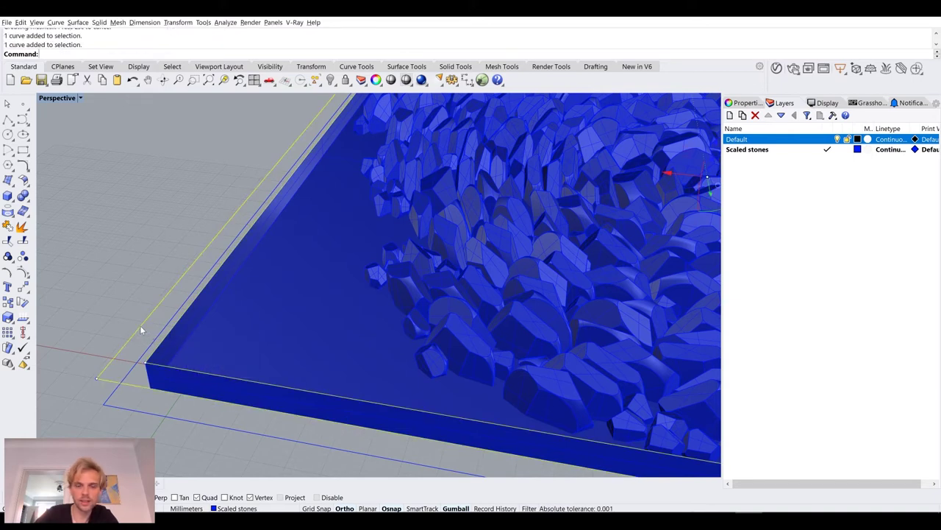
type("loft")
key("Return")
key("Return")
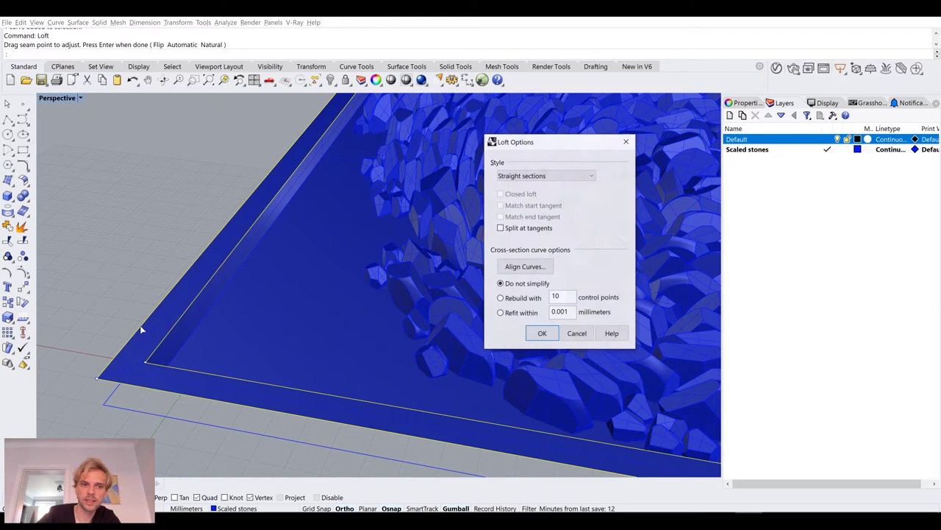
key("Return")
- Move the lower outer square straight down below the level of the base surface
right_click_drag(140, 330, 274, 303)
left_click(189, 283)
scroll(189, 285, "down", 4)
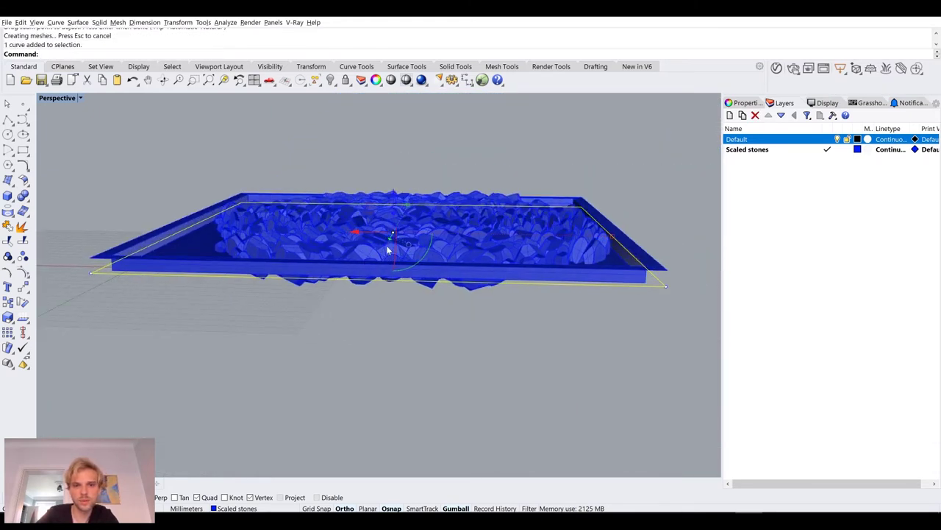
right_click_drag(388, 250, 387, 235)
left_click(396, 203)
key("Escape")
right_click_drag(395, 204, 357, 251)
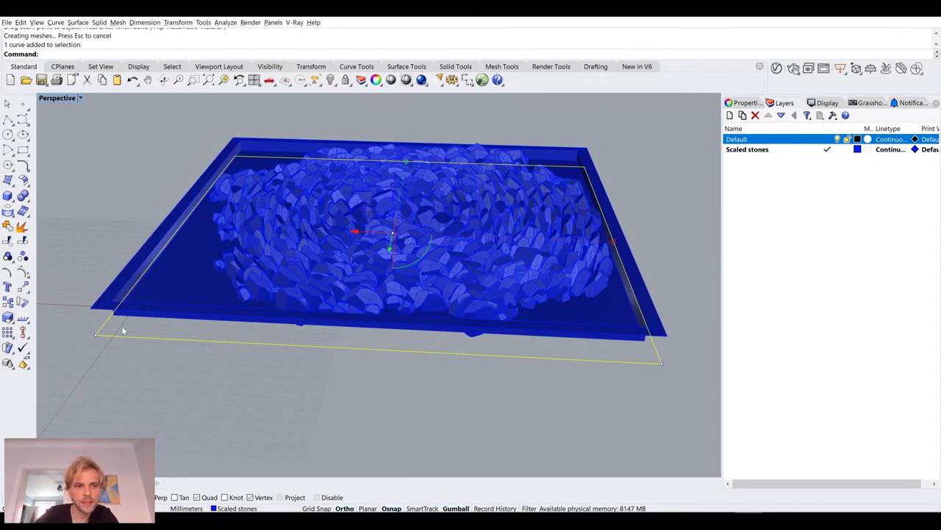
- Try lofting the upper and lower outer squares into an outer wall, check it against the stones, and undo the loft
left_click(95, 310)
left_click(130, 338)
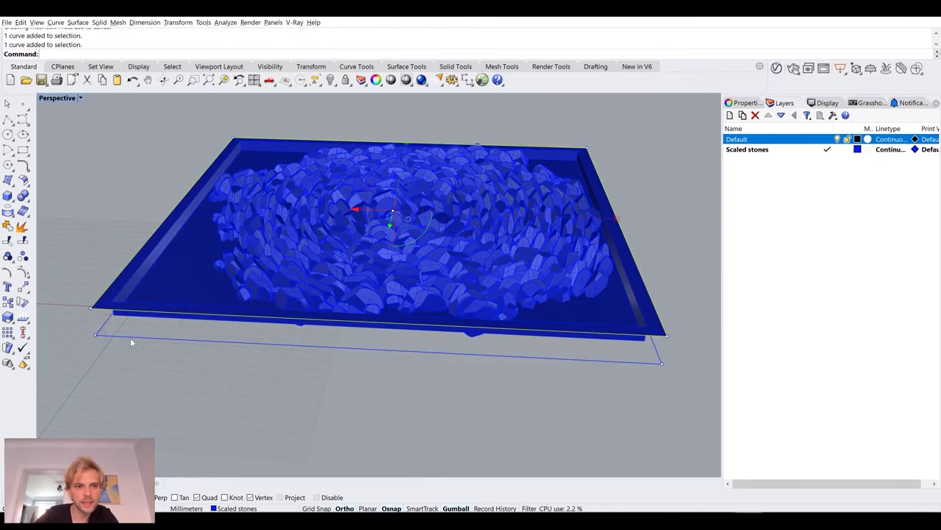
type("loft")
key("Return")
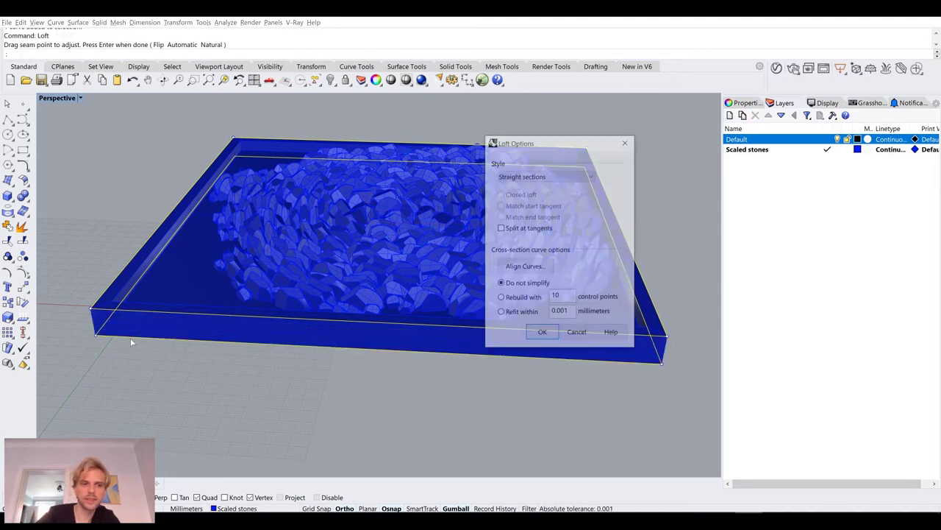
key("Return")
right_click_drag(174, 390, 166, 231)
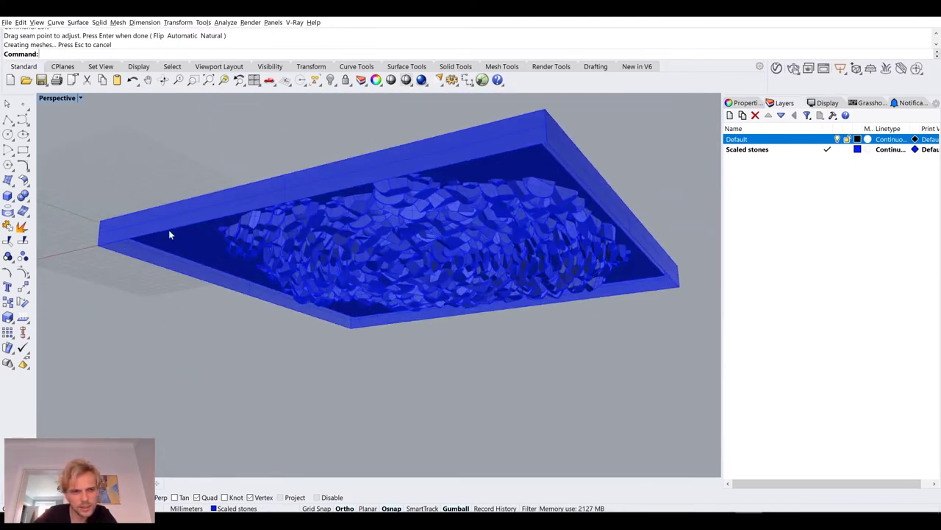
left_click(169, 234)
left_click(188, 254)
right_click_drag(186, 256, 195, 269)
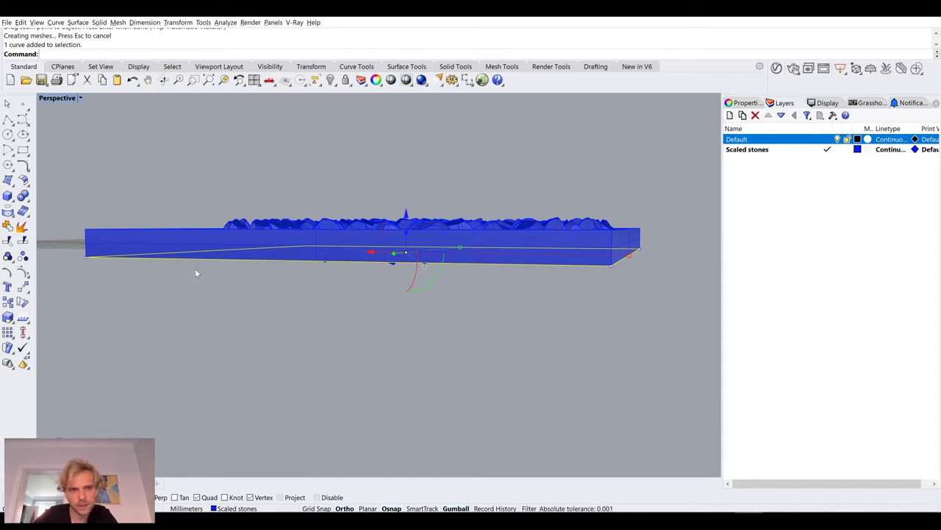
key("ctrl+z")
- Move the lower outer square further down in the Front view, clear of the undersides of the stones
double_click(58, 99)
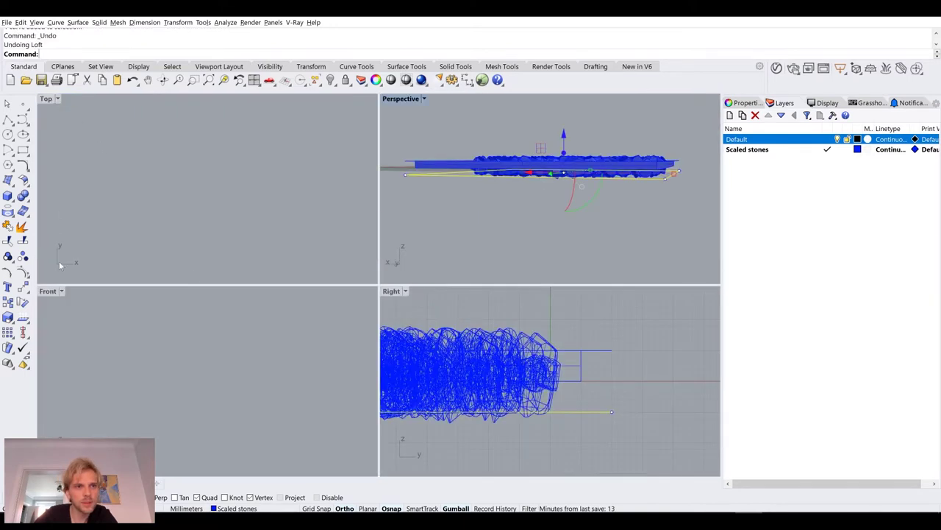
double_click(48, 292)
scroll(310, 314, "down", 10)
type("zs")
key("Return")
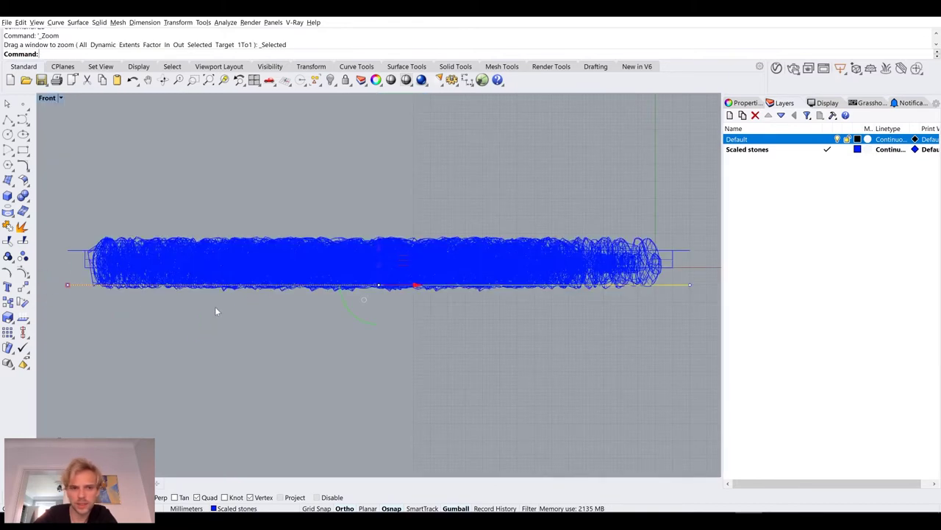
right_click_drag(328, 304, 395, 273)
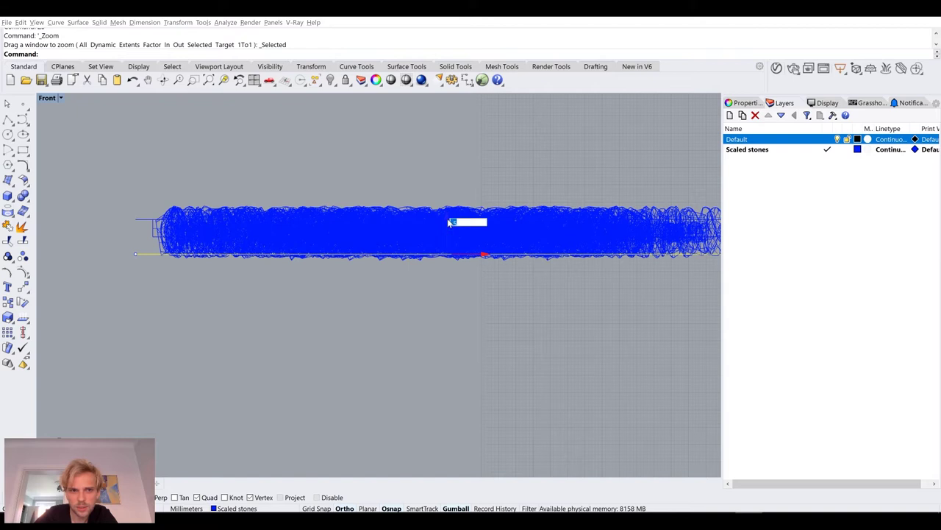
key("Return")
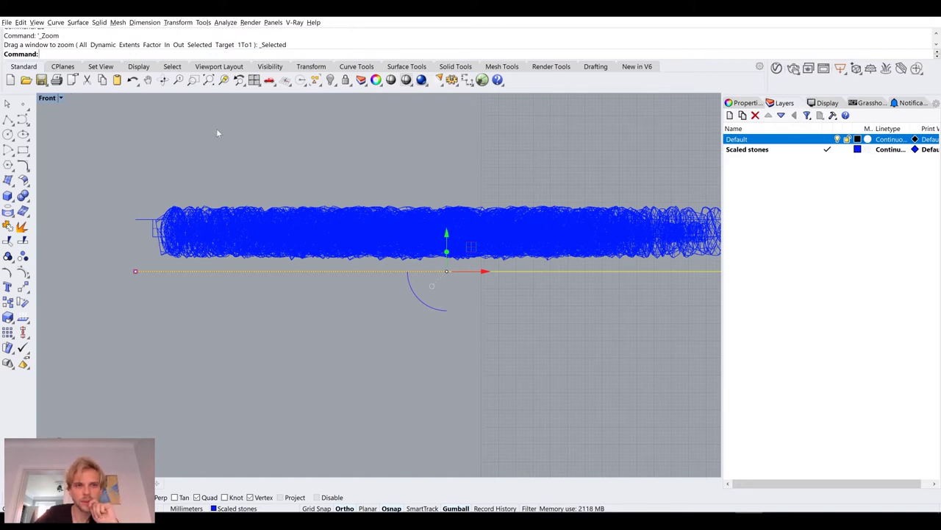
- Loft between the upper outer square and the lowered outer square in the Perspective view to form the outer wall
double_click(46, 98)
double_click(403, 99)
mouse_move(442, 185)
right_mouse_down()
mouse_move(458, 199)
mouse_move(518, 184)
mouse_move(500, 193)
mouse_move(413, 189)
mouse_move(432, 197)
right_mouse_up()
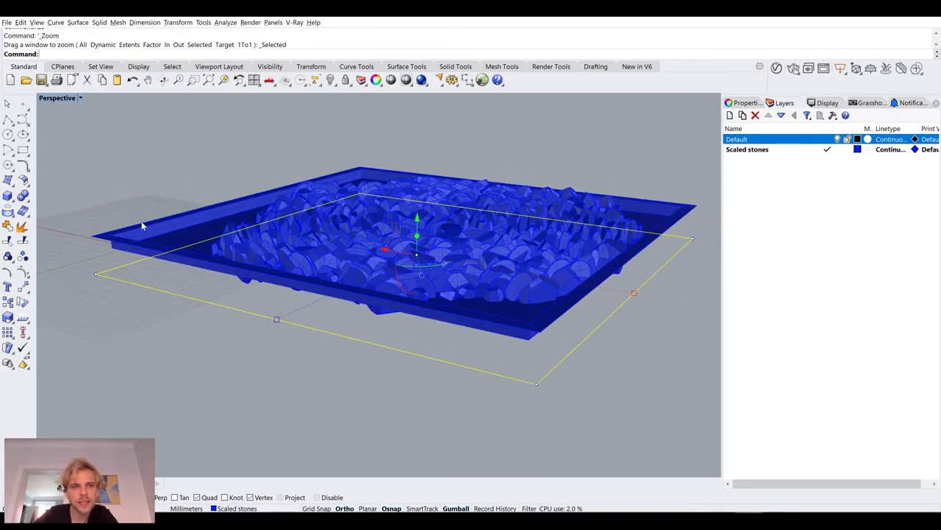
scroll(143, 226, "up", 3)
left_click(106, 252)
left_click(130, 274)
type("L")
key("Return")
key("Return")
key("Return")
scroll(130, 273, "down", 4)
- Join the base surface, inner wall, rim and outer wall, and cap the open underside into a closed solid
left_click_drag(193, 405, 122, 221)
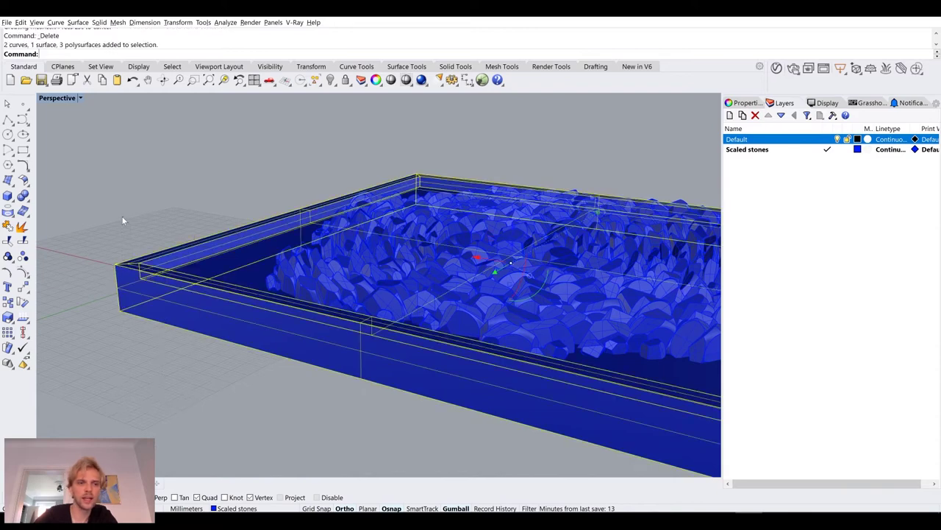
type("Join")
key("Return")
type("Cap")
key("Return")
left_click(122, 221)
- Chamfer the vertical edge at one inner corner of the tray's recess with a distance of 5 mm
right_click_drag(127, 226, 175, 250)
right_click_drag(142, 311, 381, 226)
scroll(144, 262, "up", 1)
right_click_drag(321, 241, 353, 262)
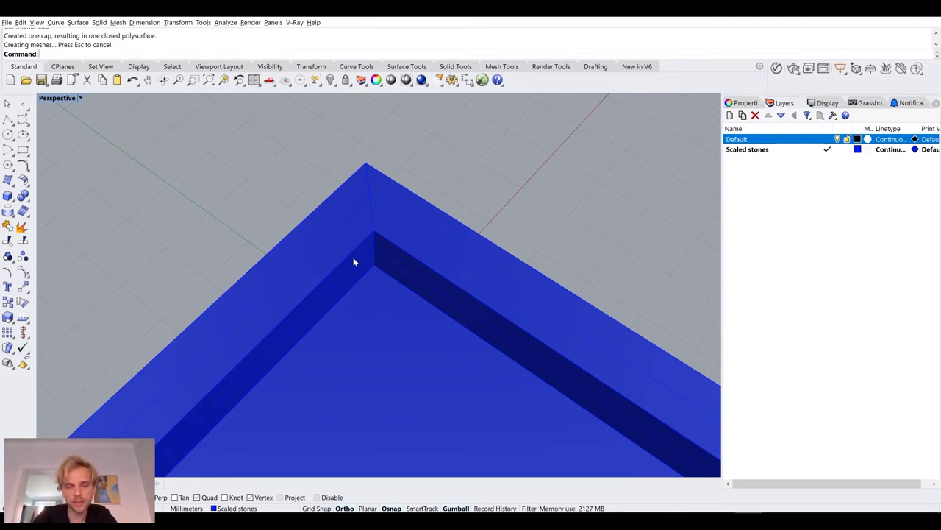
right_click_drag(353, 262, 452, 274)
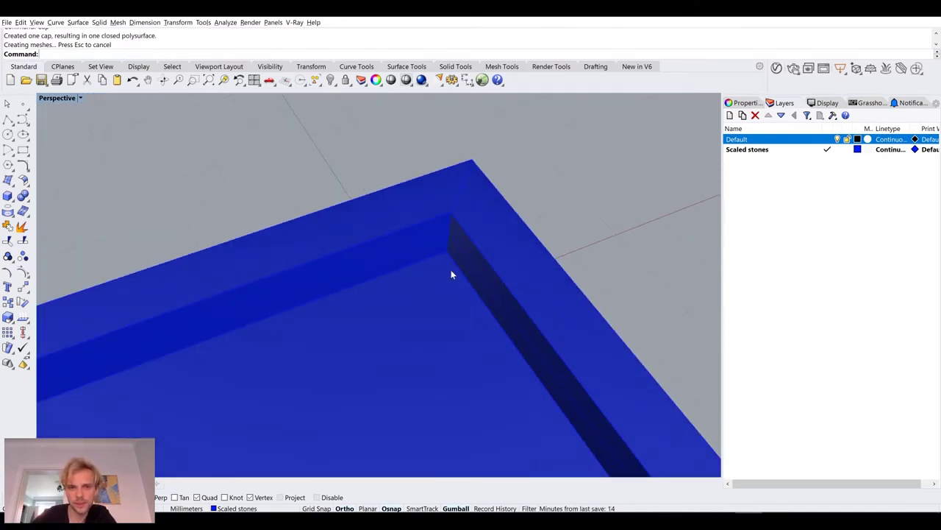
type("ChamferEdge")
key("Return")
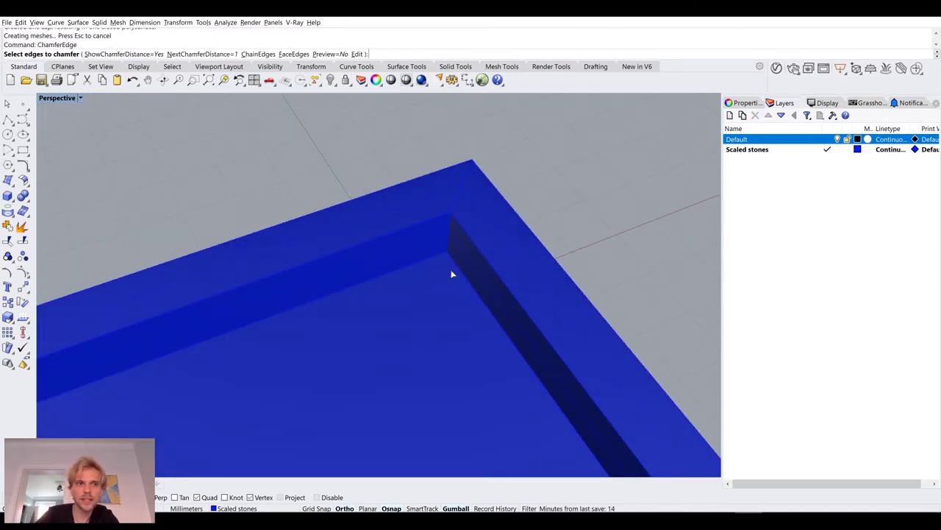
left_click(221, 56)
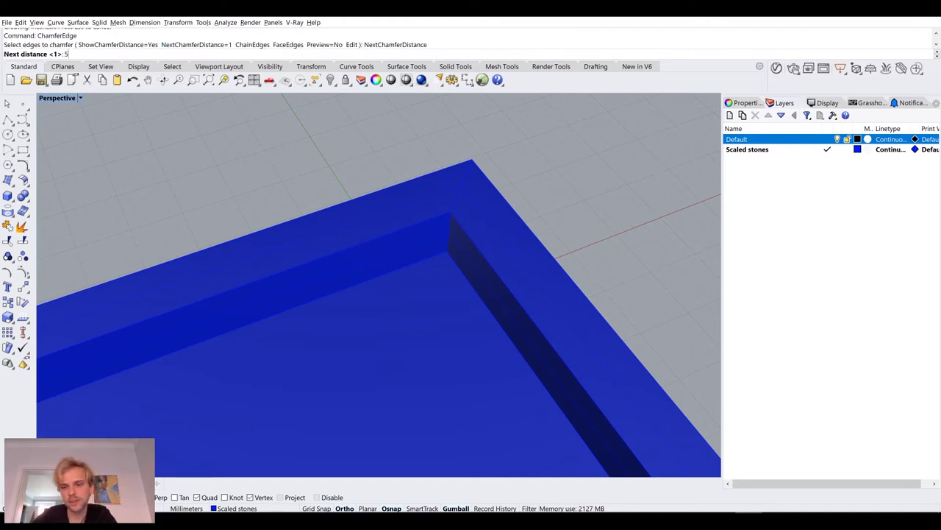
key("Return")
left_click(449, 237)
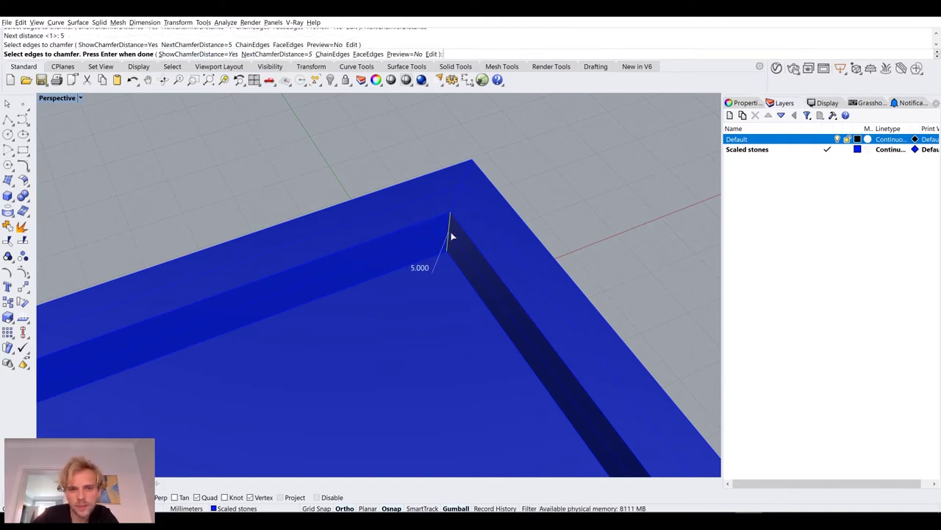
key("Return")
key("Return")
- Chamfer the vertical edge at a second inner corner of the recess with the same 5 mm distance
scroll(451, 232, "down", 14)
right_click_drag(405, 229, 441, 264)
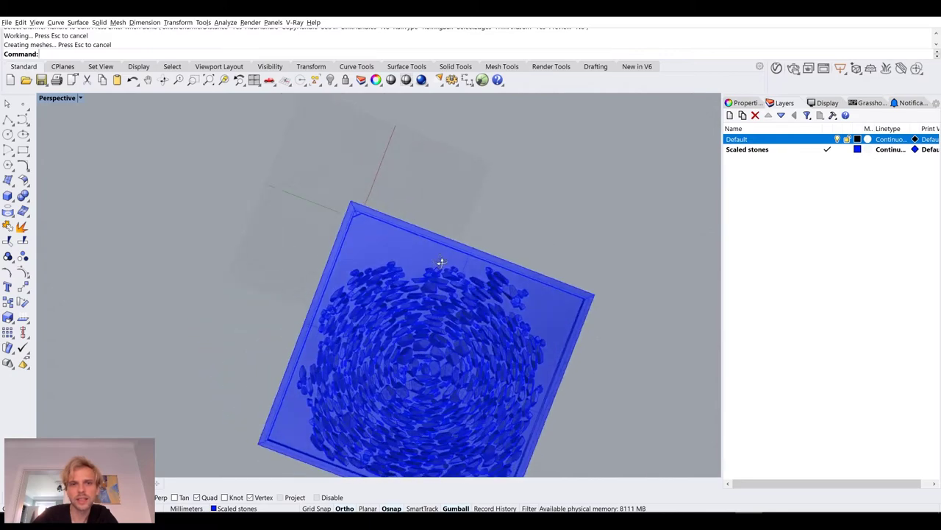
scroll(356, 206, "up", 10)
right_click_drag(394, 218, 367, 239)
right_click_drag(368, 239, 441, 283, "shift")
scroll(402, 261, "down", 4)
right_click_drag(441, 283, 323, 315, "shift")
scroll(409, 259, "up", 8)
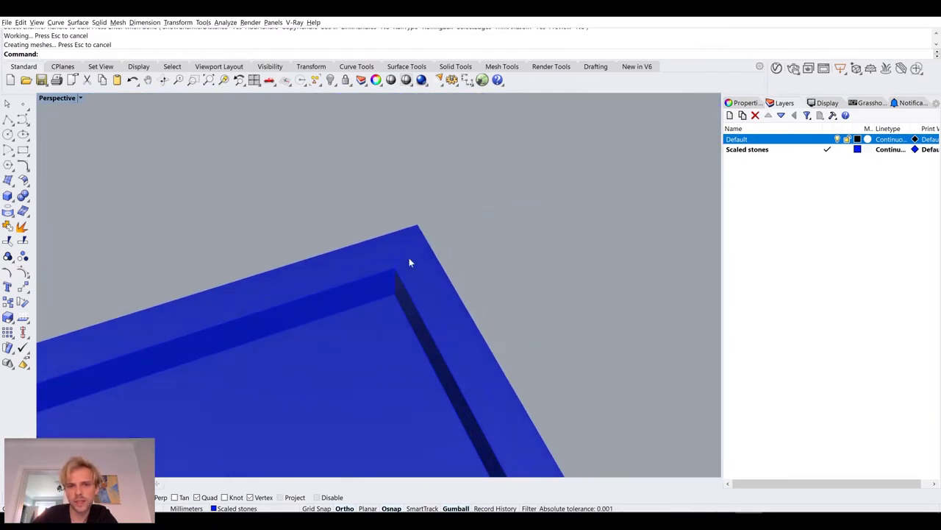
key("Return")
left_click(393, 283)
key("Return")
key("Return")
- Chamfer the vertical edge at a third inner corner of the recess with the same 5 mm distance
scroll(392, 283, "down", 8)
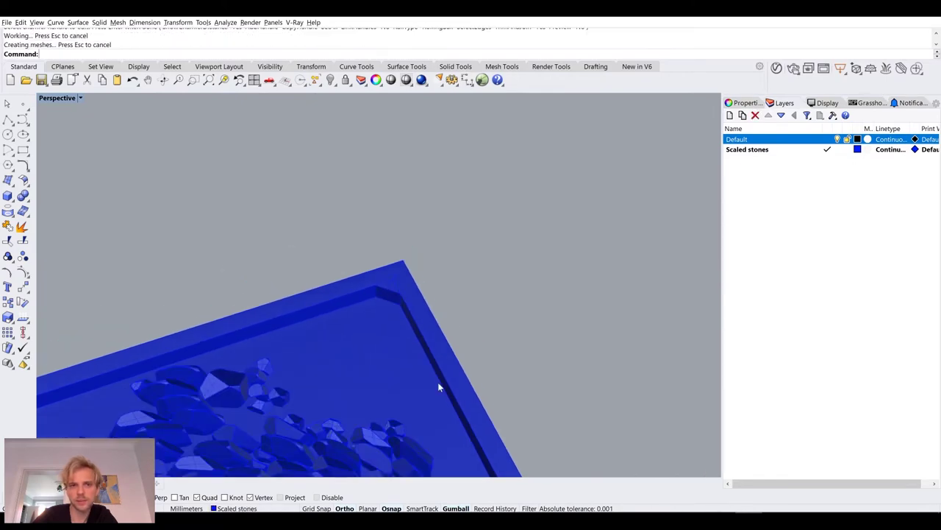
right_click_drag(438, 382, 314, 210, "shift")
scroll(314, 210, "down", 8)
right_click_drag(374, 283, 313, 257)
right_click_drag(312, 258, 401, 309, "shift")
scroll(512, 257, "up", 8)
right_click_drag(588, 231, 661, 242)
right_click_drag(660, 243, 353, 302, "shift")
scroll(467, 237, "up", 4)
right_click_drag(467, 237, 425, 246)
key("Return")
left_click(417, 240)
key("Return")
key("Return")
- Chamfer the vertical edge at the remaining inner corner of the recess with the same 5 mm distance
scroll(417, 240, "down", 10)
right_click_drag(471, 318, 323, 228, "shift")
right_click_drag(324, 228, 426, 234)
mouse_move(426, 234)
right_mouse_down("shift")
mouse_move(336, 248)
mouse_move(431, 250)
right_mouse_up("shift")
scroll(482, 175, "up", 8)
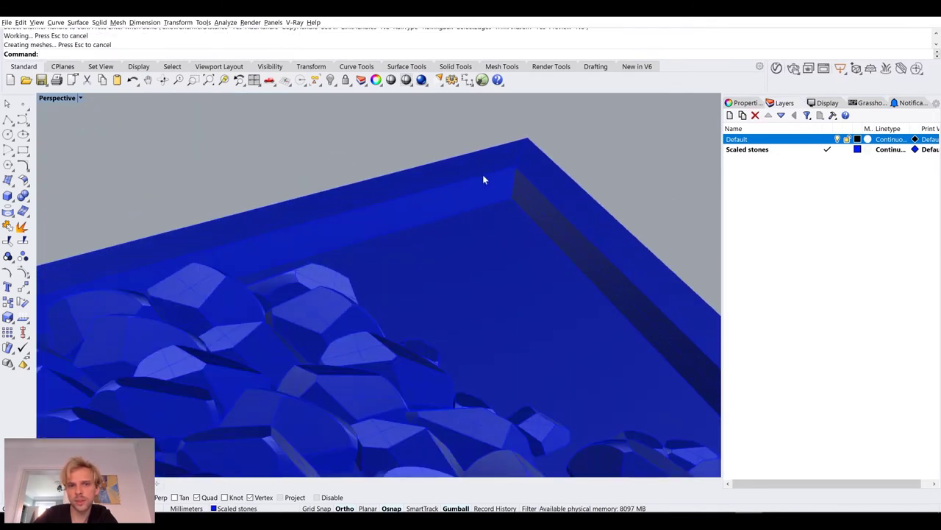
key("Return")
left_click(514, 191)
key("Return")
key("Return")
- Examine the chamfered tray and its stones from several angles
scroll(516, 193, "down", 9)
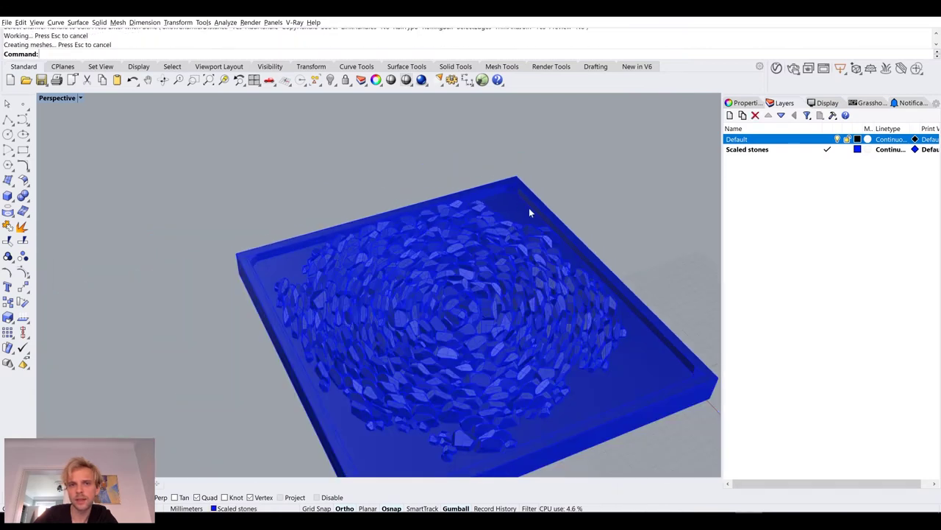
right_click_drag(529, 317, 346, 213, "shift")
right_click_drag(345, 213, 436, 225)
right_click_drag(250, 282, 455, 261, "shift")
scroll(350, 233, "down", 3)
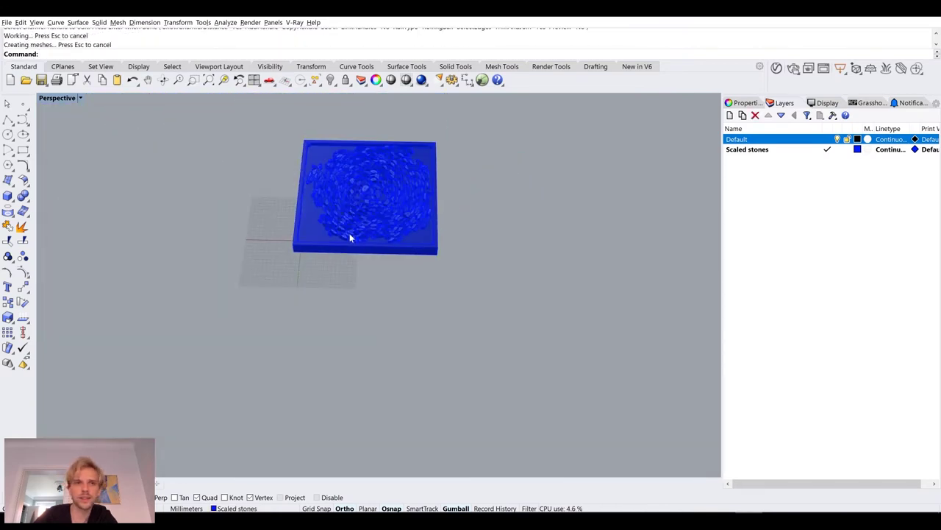
right_click_drag(359, 283, 364, 239)
scroll(292, 317, "up", 3)
right_click_drag(291, 318, 333, 270)
scroll(390, 257, "up", 5)
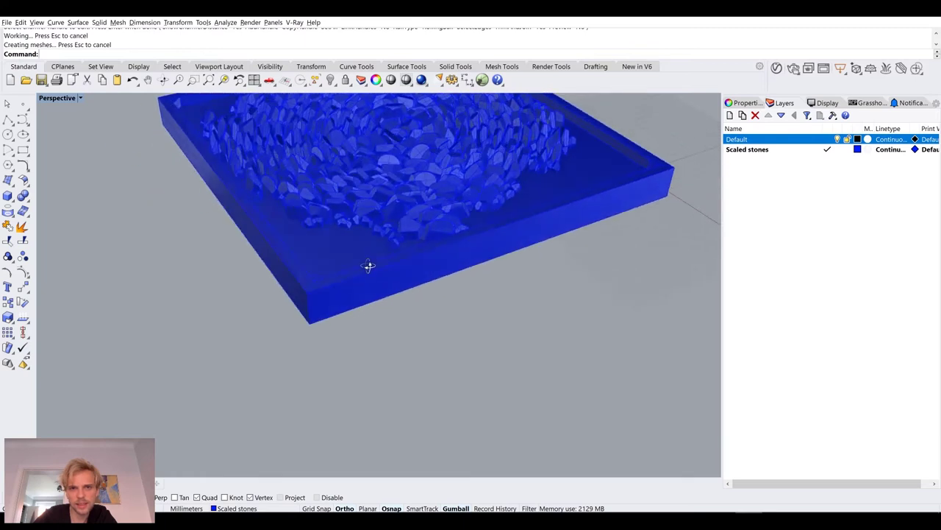
- Merge all coplanar faces of the tray solid and deselect it
left_click(295, 294)
type("MergeAllF")
key("Return")
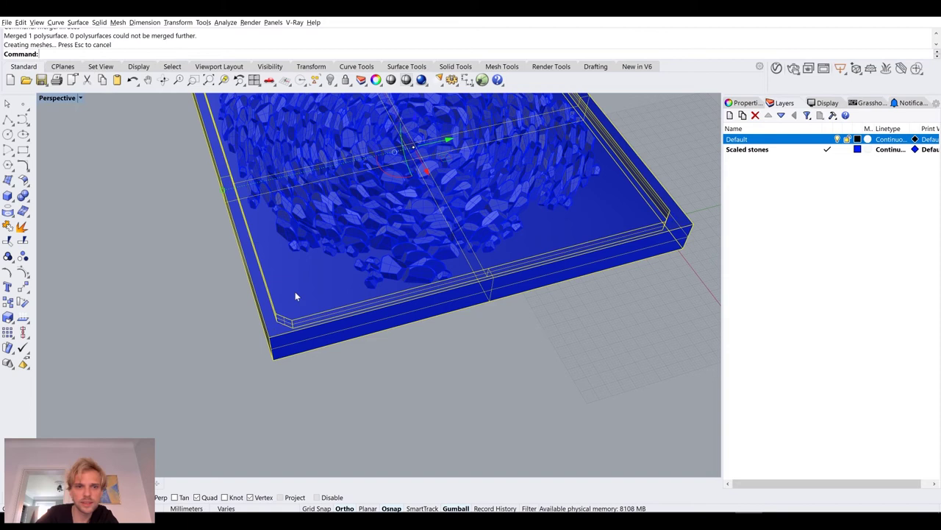
left_click(351, 455)
- Try to extract the triangular area at the recess corner as a surface with ExtractSrf, then undo the extraction
scroll(278, 317, "up", 8)
right_click_drag(285, 331, 407, 322)
type("ExtractSrf")
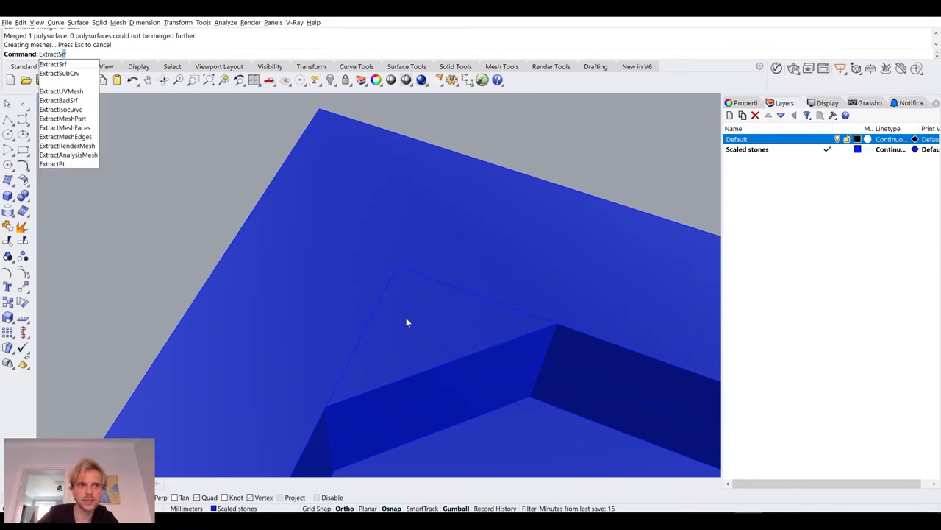
key("Return")
left_click(407, 322)
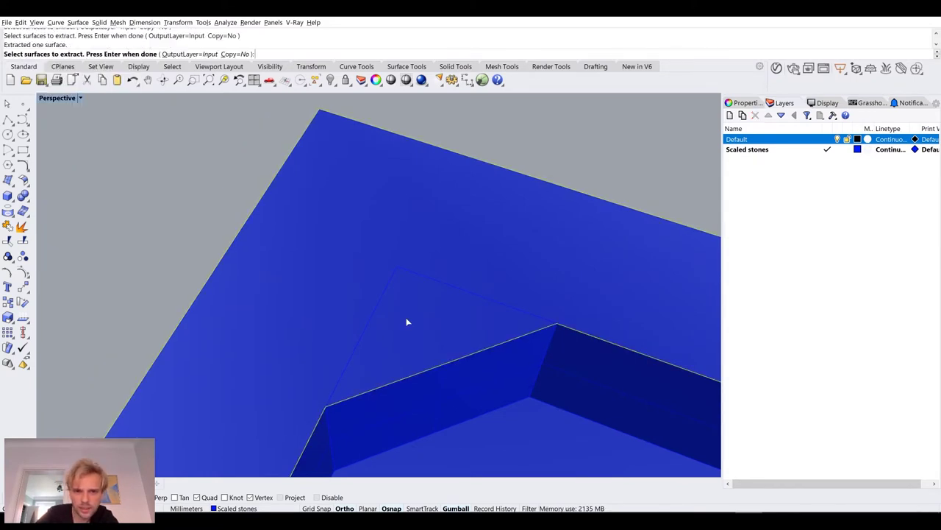
key("Return")
key("ctrl+z")
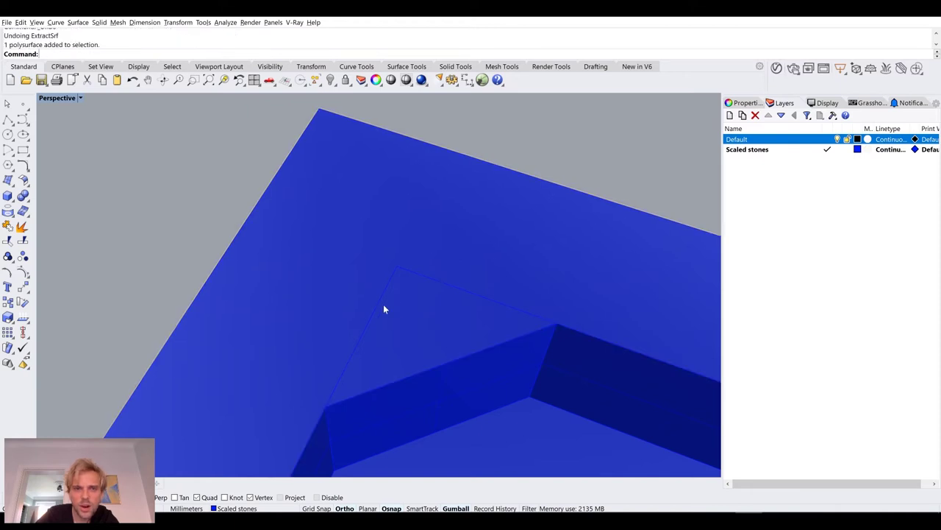
- Delete the leftover outline curve at the chamfered recess corner and deselect the tray
key("Delete")
scroll(377, 303, "down", 10)
right_click_drag(376, 304, 368, 375)
left_click(347, 326)
right_click_drag(300, 361, 354, 282)
key("Escape")
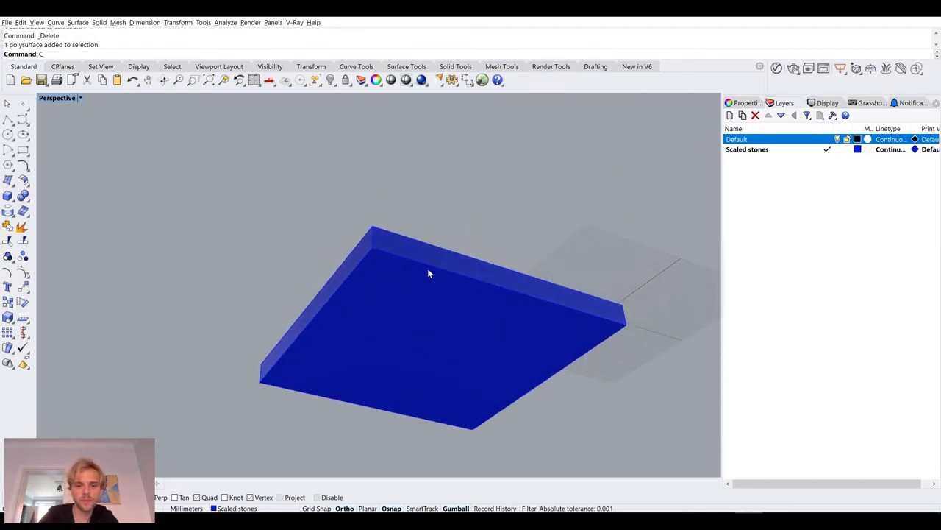
- Try a 5 mm chamfer on the outer bottom edges of the tray, then undo it
key("Return")
left_click(430, 267)
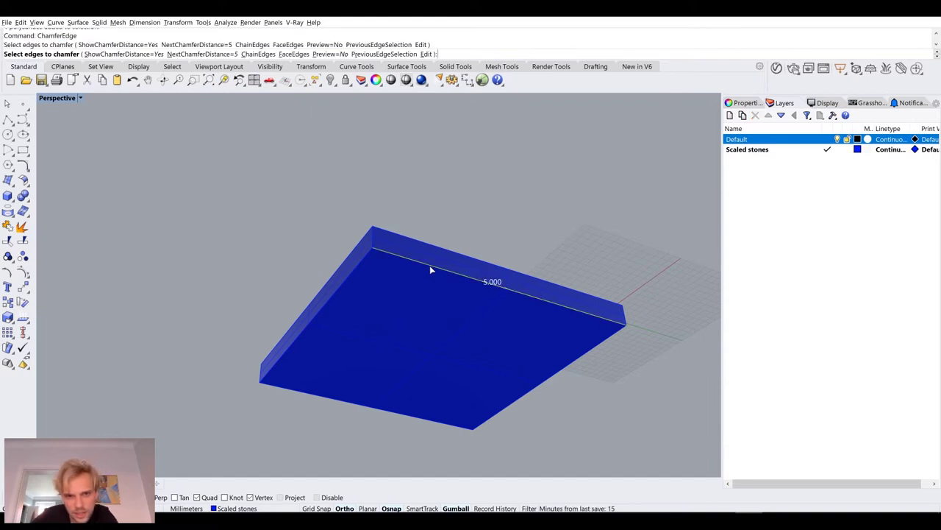
left_click(361, 264)
left_click(581, 356)
key("Return")
- Try a 10 mm chamfer on the four outer bottom edges of the tray, then undo it
key("Return")
mouse_move(300, 380)
right_mouse_down()
mouse_move(304, 414)
mouse_move(260, 404)
mouse_move(186, 412)
mouse_move(220, 412)
mouse_move(295, 387)
right_mouse_up()
key("ctrl+z")
key("Return")
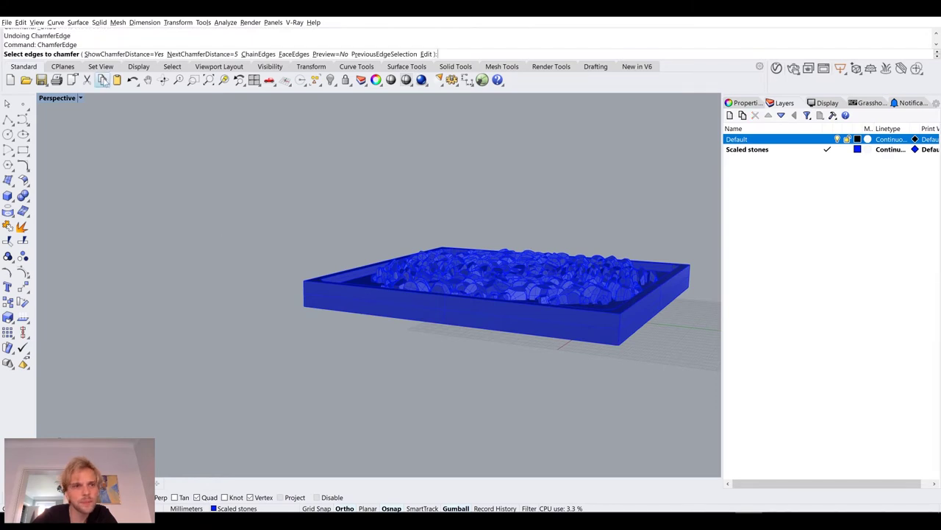
left_click(202, 54)
type("10")
key("Return")
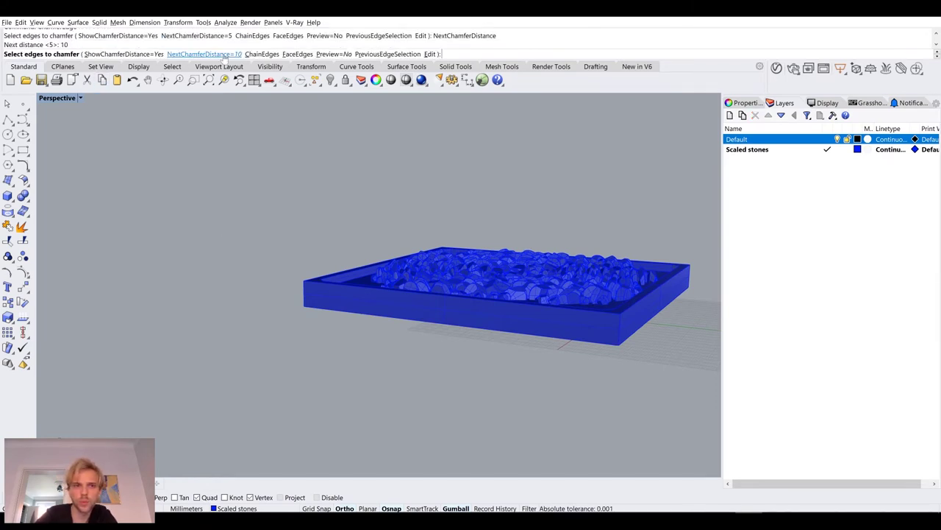
left_click(311, 313)
right_click_drag(311, 313, 410, 309)
left_click(391, 308)
left_click(296, 227)
scroll(297, 227, "down", 2)
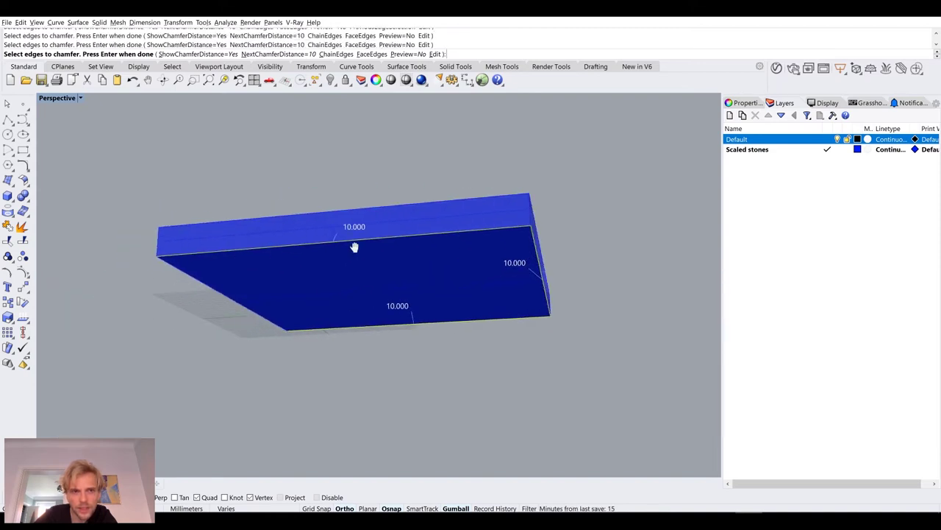
left_click(187, 272)
key("Return")
key("Return")
right_click_drag(187, 273, 161, 284)
key("ctrl+z")
- Chamfer the outer bottom edges of the tray with a distance of 8 mm
right_click(235, 337)
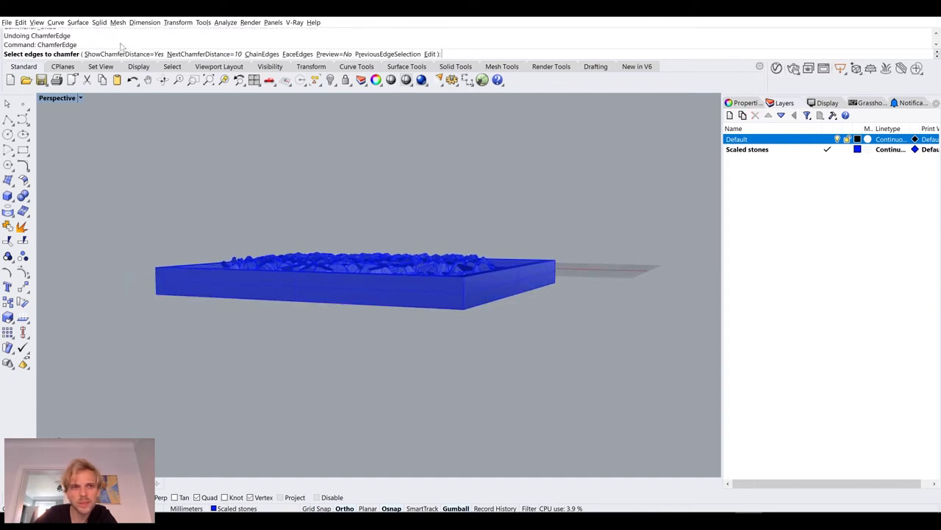
left_click(213, 45)
type("8")
key("Return")
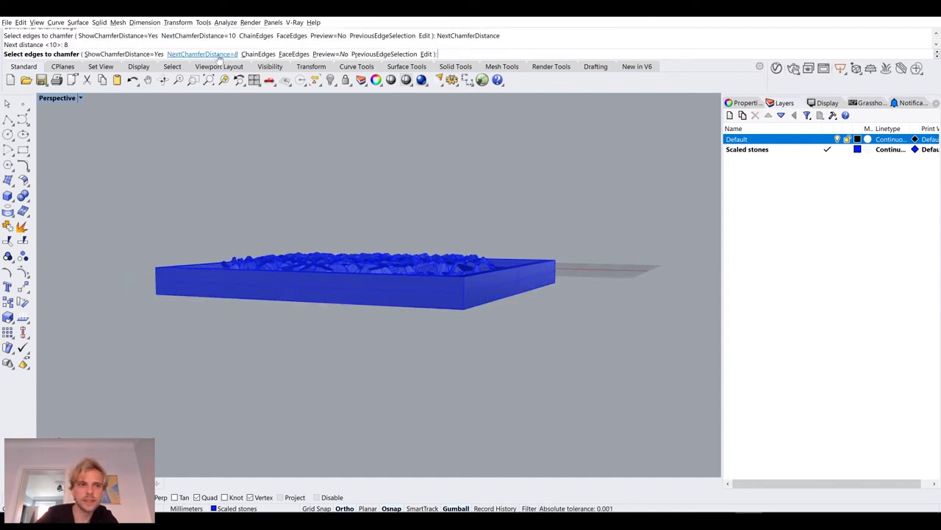
left_click(439, 309)
left_click(492, 305)
right_click_drag(492, 305, 359, 306)
left_click(371, 352)
right_click_drag(372, 351, 384, 292)
key("Return")
key("Return")
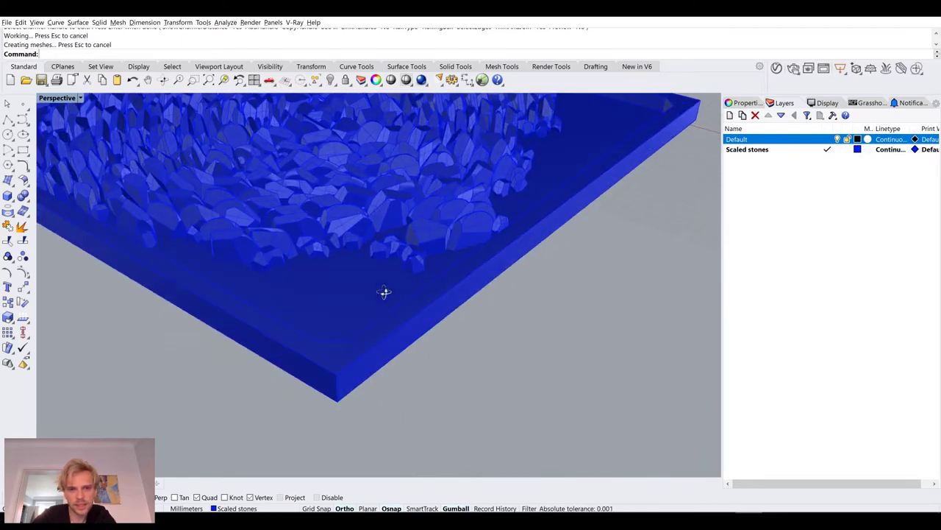
- Try a 1 mm chamfer on the vertical edge at one outer corner of the tray
right_click(345, 383)
left_click(213, 54)
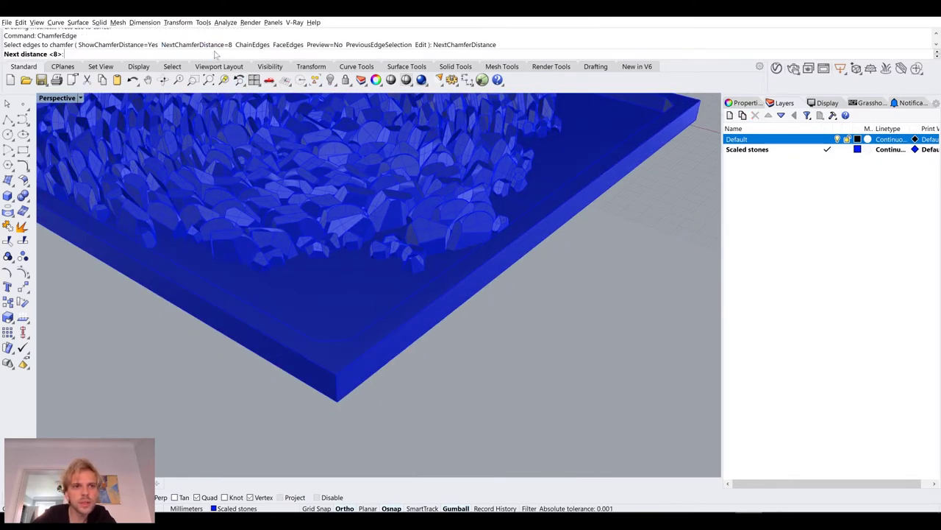
type("1")
key("Return")
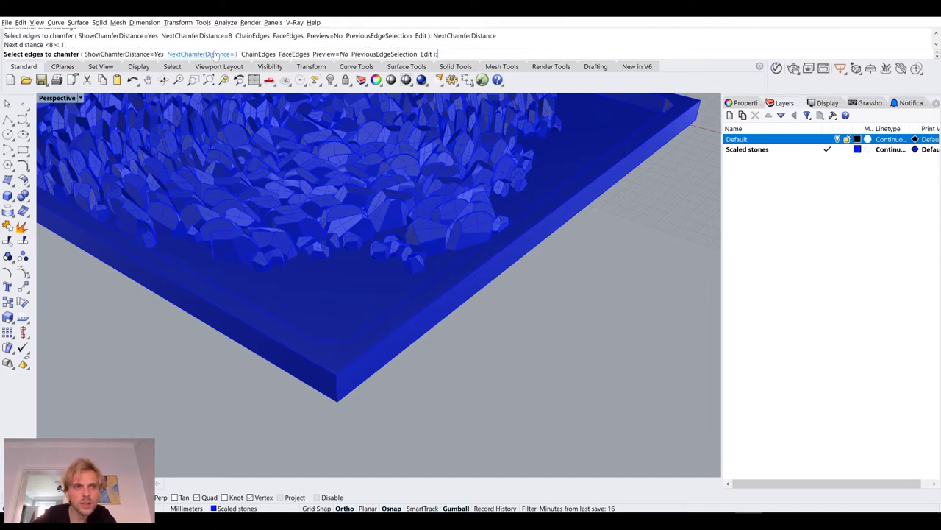
left_click(335, 384)
right_click(336, 384)
right_click(335, 384)
scroll(336, 384, "down", 6)
mouse_move(421, 356)
right_mouse_down()
mouse_move(417, 345)
mouse_move(413, 352)
right_mouse_up()
right_click_drag(479, 410, 465, 386)
scroll(401, 345, "up", 8)
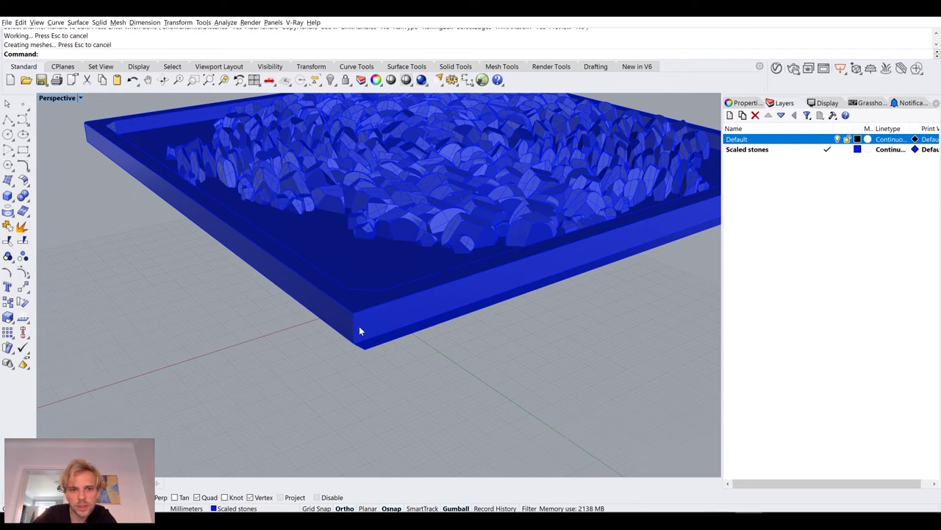
- Try the same 1 mm chamfer at a second outer corner, then undo both corner chamfers
right_click(353, 325)
left_click(352, 329)
key("Return")
key("Return")
scroll(352, 329, "down", 5)
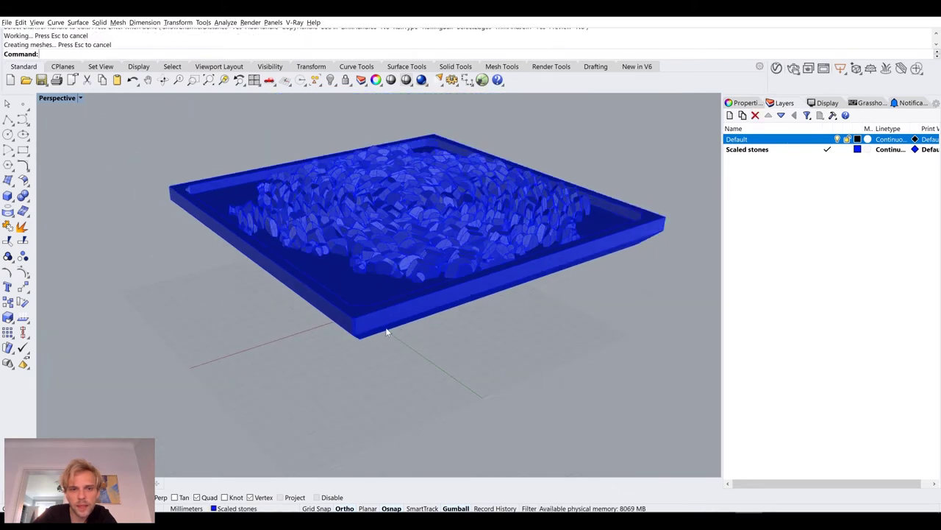
right_click_drag(387, 330, 390, 349)
key("ctrl+z")
right_click_drag(275, 360, 311, 358)
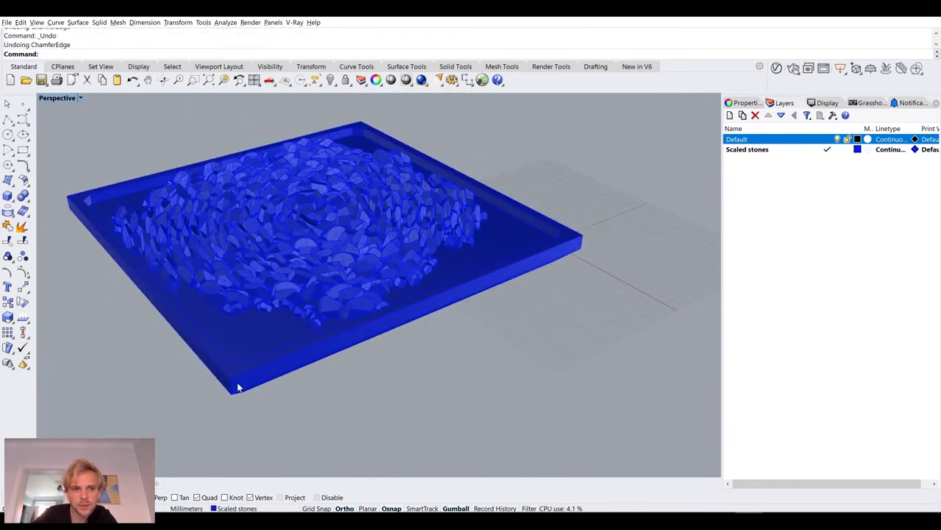
- Fillet the vertical edge at one outer corner of the tray with a 1 mm radius using FilletEdge
type("FilletEdge")
key("Return")
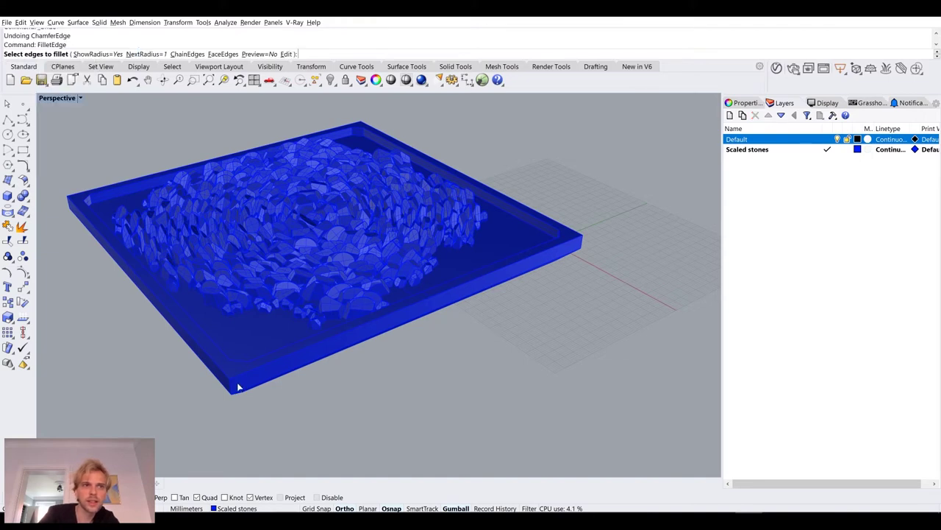
left_click(229, 389)
key("Return")
key("Return")
scroll(229, 386, "up", 8)
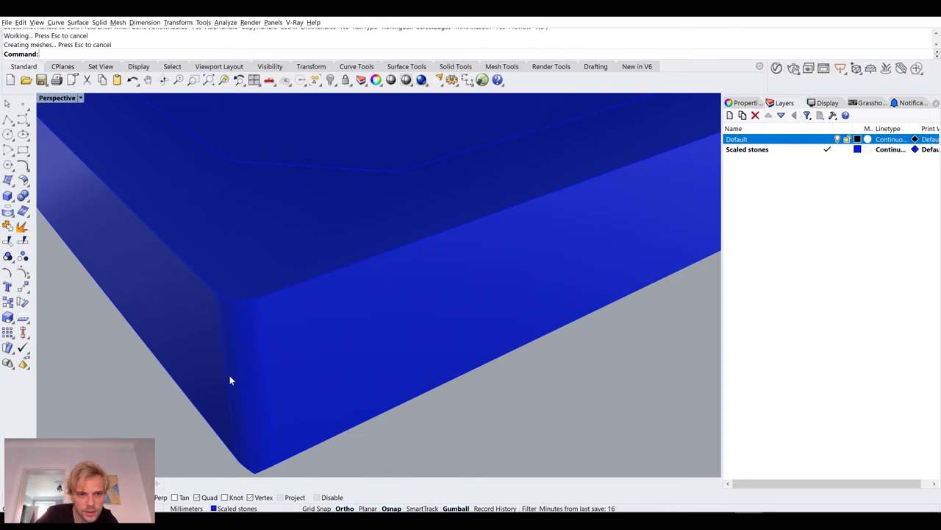
- Fillet the vertical edge at a second outer corner of the tray with the same 1 mm radius
scroll(229, 380, "down", 8)
scroll(416, 378, "up", 4)
key("Return")
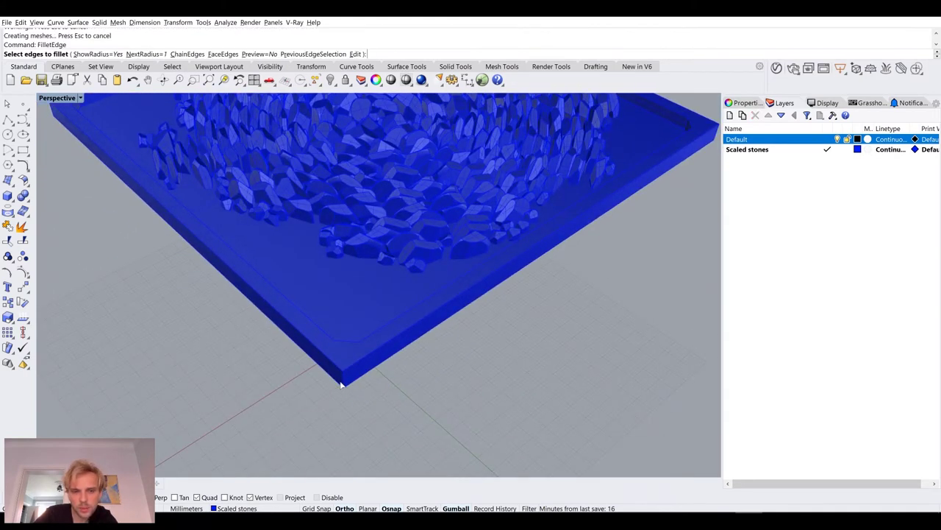
scroll(340, 384, "up", 5)
left_click(358, 371)
key("Return")
key("Return")
- Fillet the vertical edge at a third outer corner of the tray with the same 1 mm radius
scroll(429, 352, "down", 6)
scroll(416, 397, "up", 6)
key("Return")
left_click(345, 312)
key("Return")
- Fillet the vertical edge at the remaining outer corner of the tray with the same 1 mm radius
key("Return")
scroll(450, 304, "down", 5)
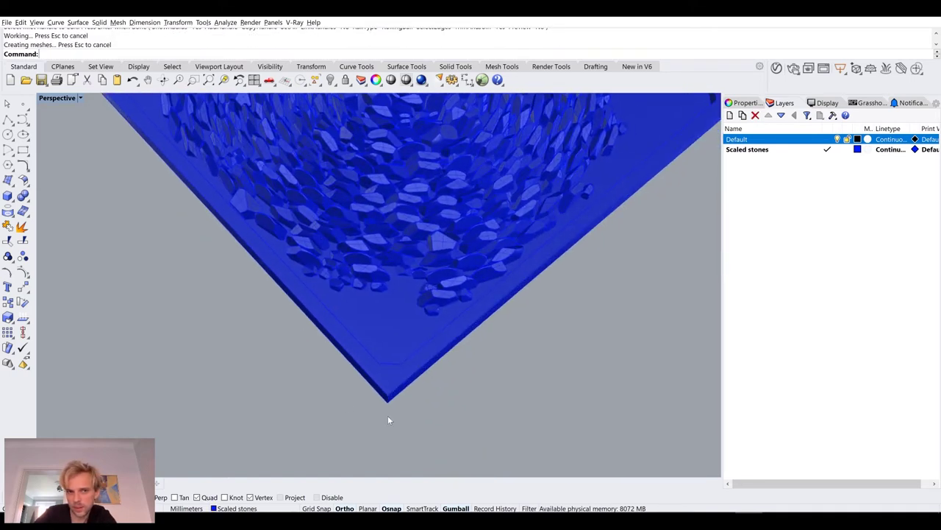
scroll(378, 346, "down", 3)
scroll(361, 272, "up", 6)
key("Return")
left_click(337, 248)
key("Return")
key("Return")
- Examine the finished tray edges and the stones inside the recess from several angles
scroll(309, 220, "down", 2)
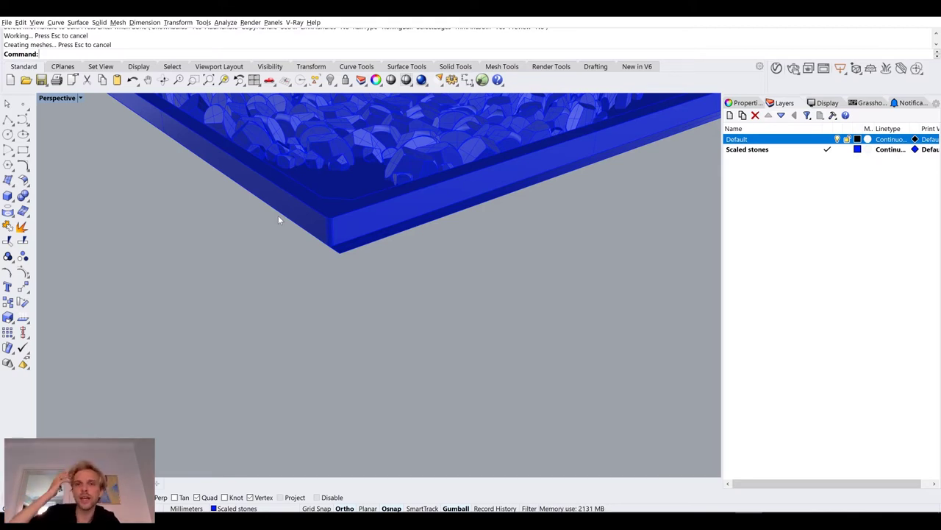
right_click_drag(278, 215, 394, 273)
scroll(527, 272, "down", 8)
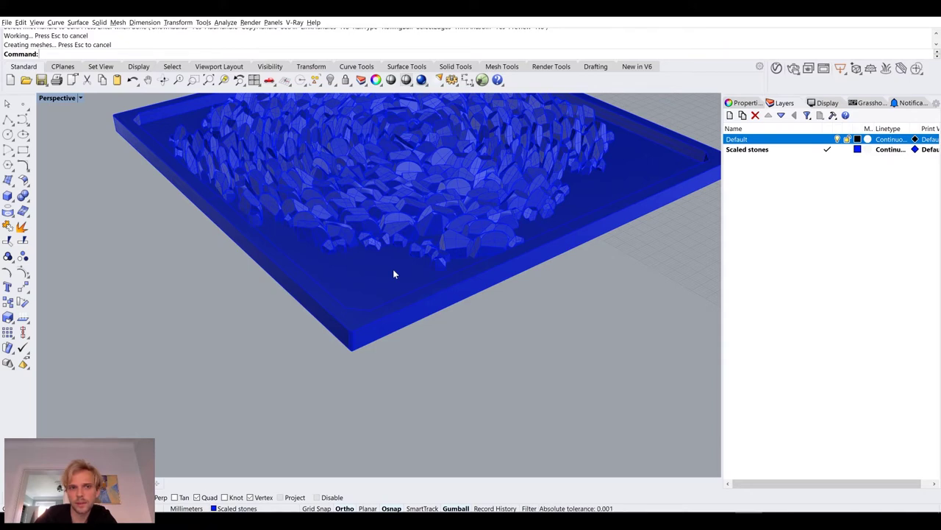
right_click_drag(394, 274, 368, 287)
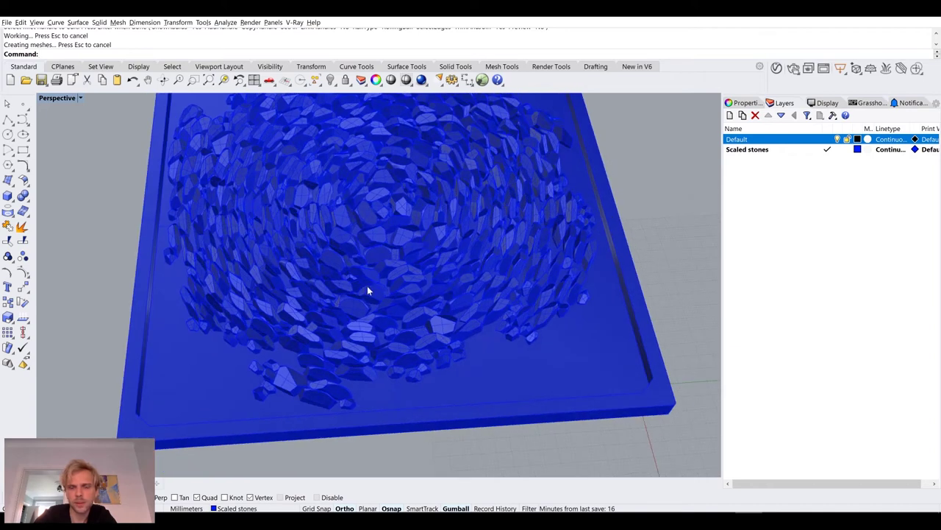
scroll(625, 290, "up", 5)
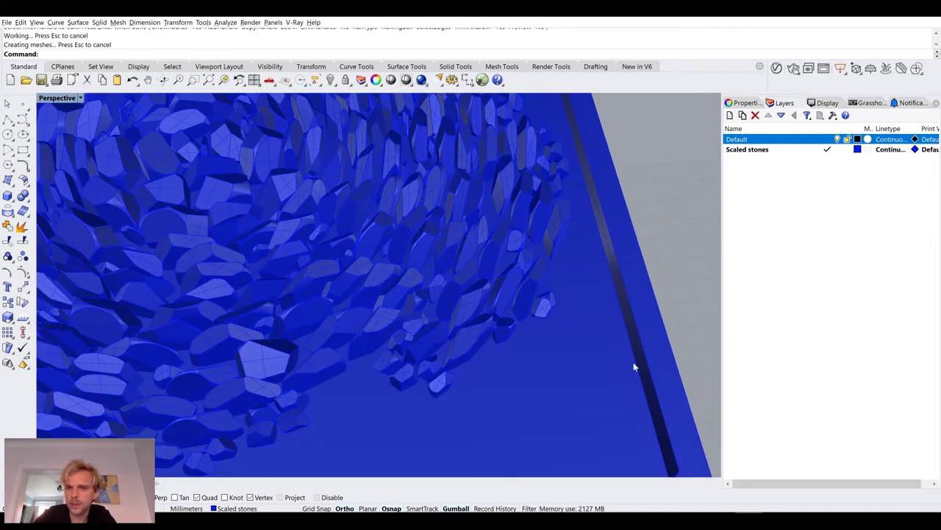
scroll(645, 418, "down", 6)
right_click_drag(569, 350, 523, 321)
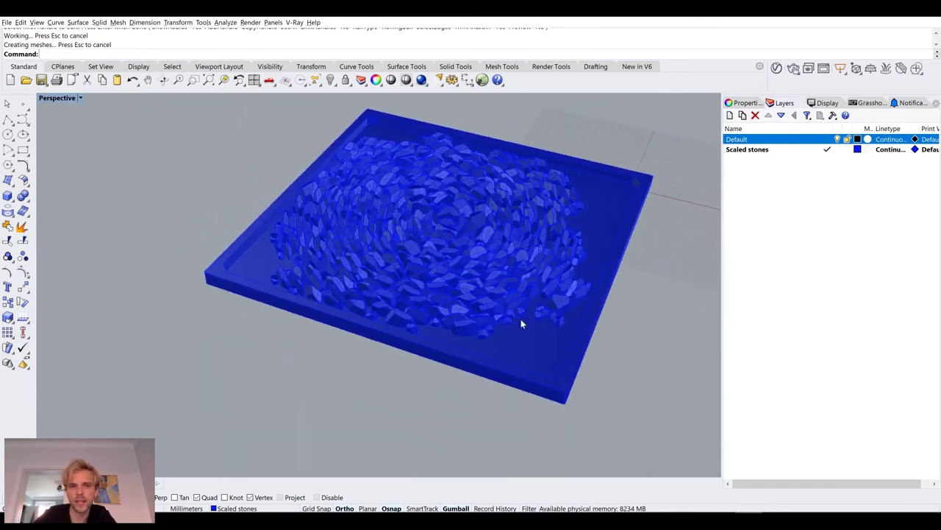
right_click_drag(450, 275, 564, 335)
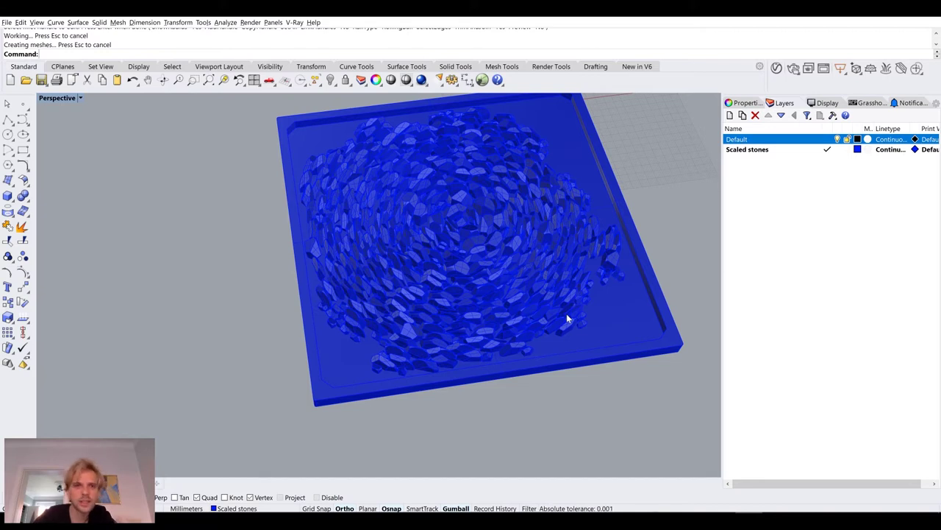
right_click_drag(566, 317, 553, 311)
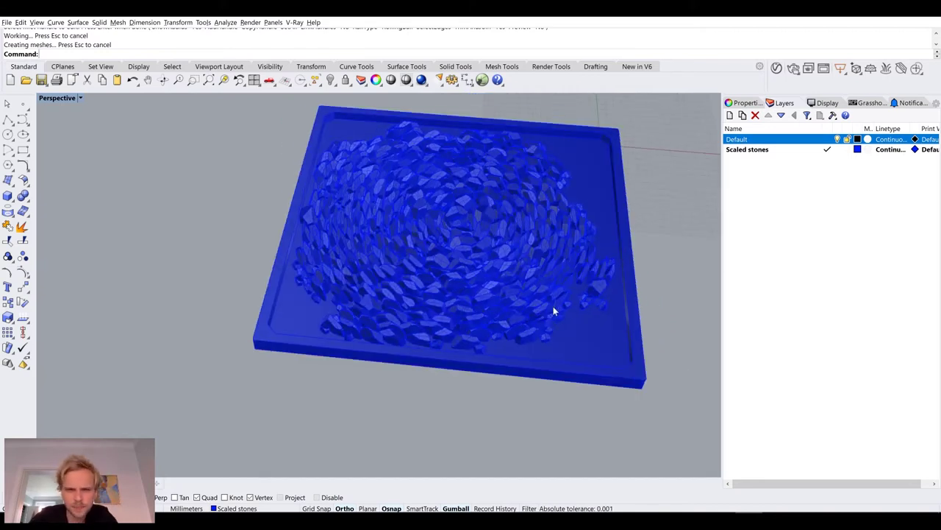
scroll(428, 244, "up", 6)
scroll(381, 263, "down", 5)
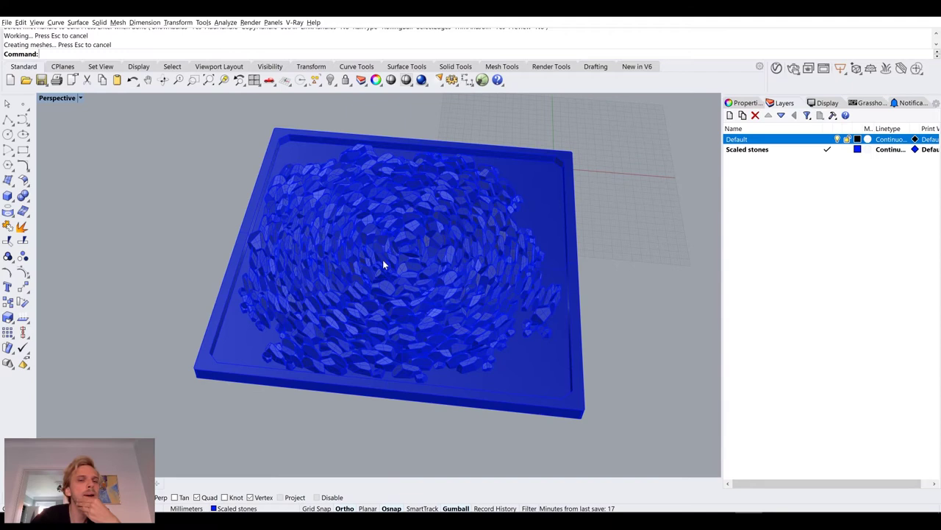
- Ungroup the stone cluster into individual polysurfaces and clear the selection
left_click(382, 263)
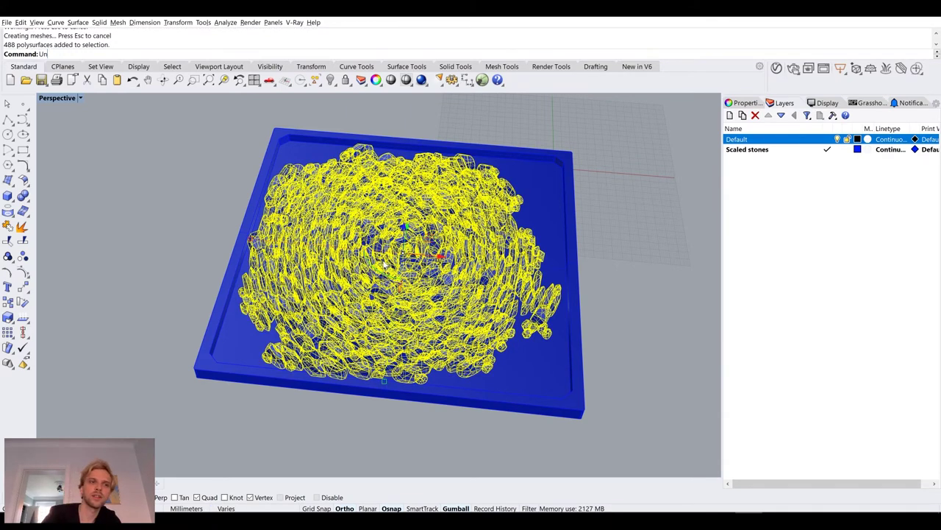
type("group")
key("Return")
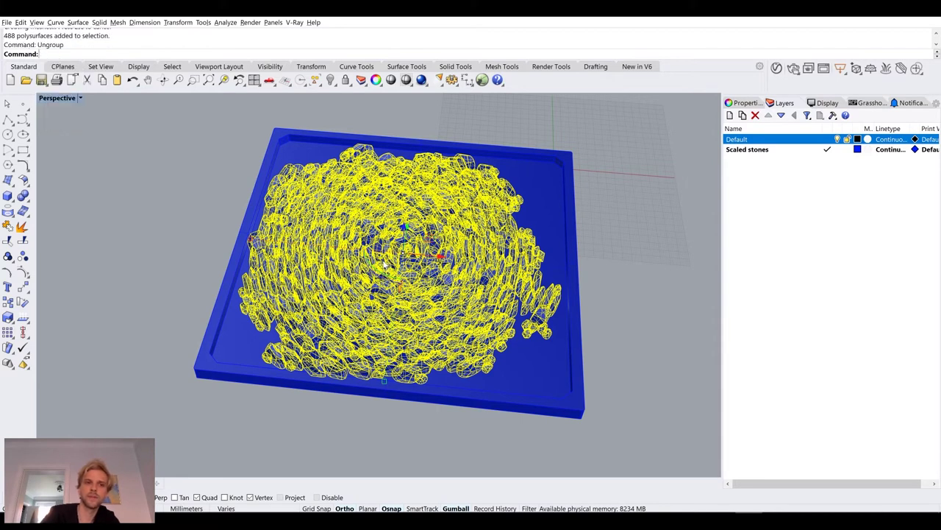
left_click(198, 236)
right_click_drag(198, 236, 263, 324)
- Check that individual stones near the tray's corner can be selected separately, then deselect them
scroll(276, 360, "up", 5)
scroll(264, 324, "up", 3)
left_click(292, 315)
left_click(199, 327)
left_click(289, 312)
scroll(183, 337, "up", 6)
scroll(123, 319, "down", 4)
left_click(91, 292)
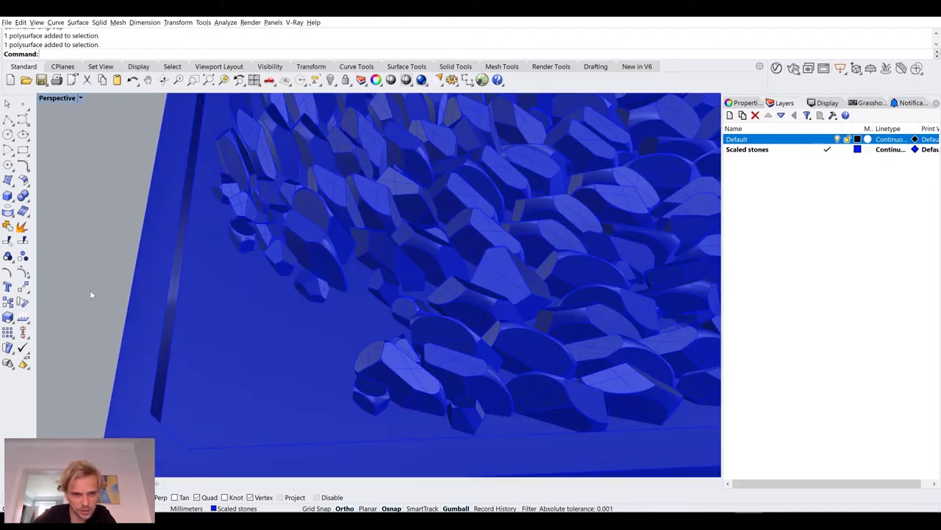
- Join one small stone at the cluster's edge to the tray with BooleanUnion
right_click_drag(221, 307, 329, 282, "shift")
left_click(133, 260)
type("Booleanunion")
key("Return")
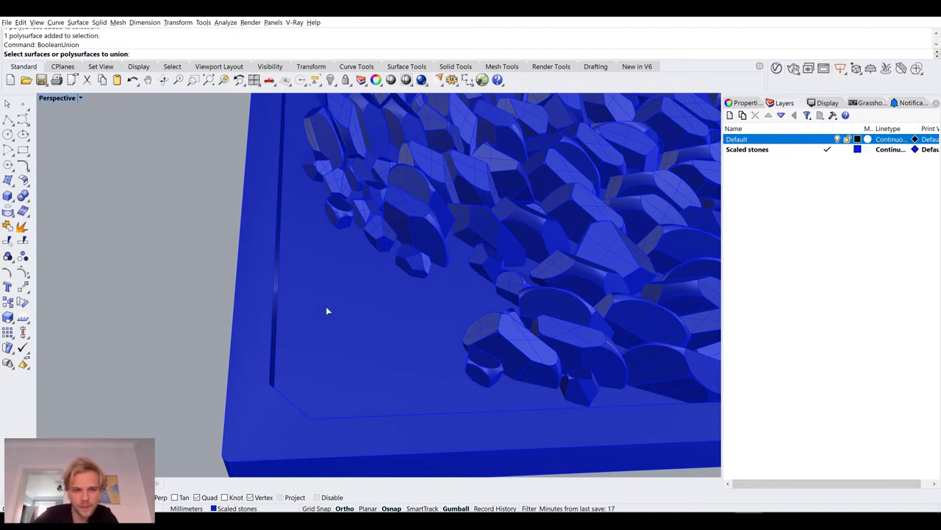
left_click(412, 261)
left_click(390, 310)
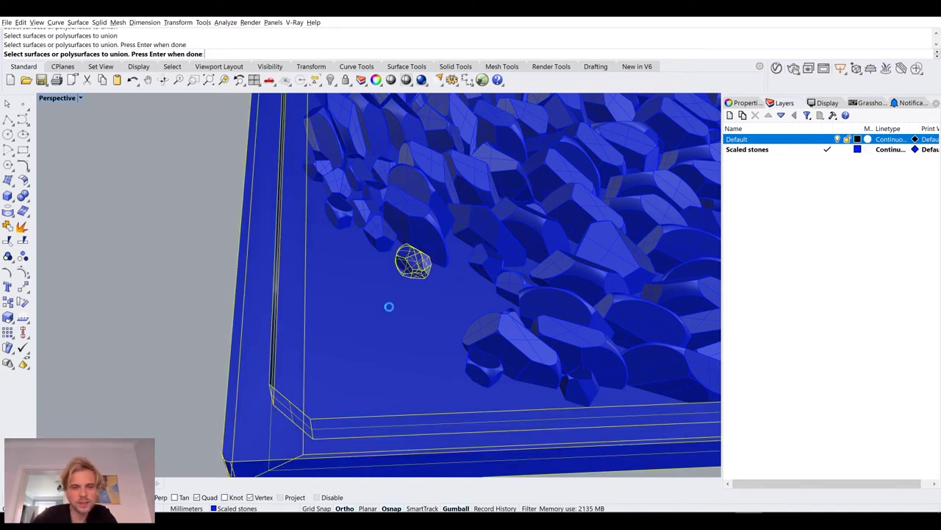
key("Return")
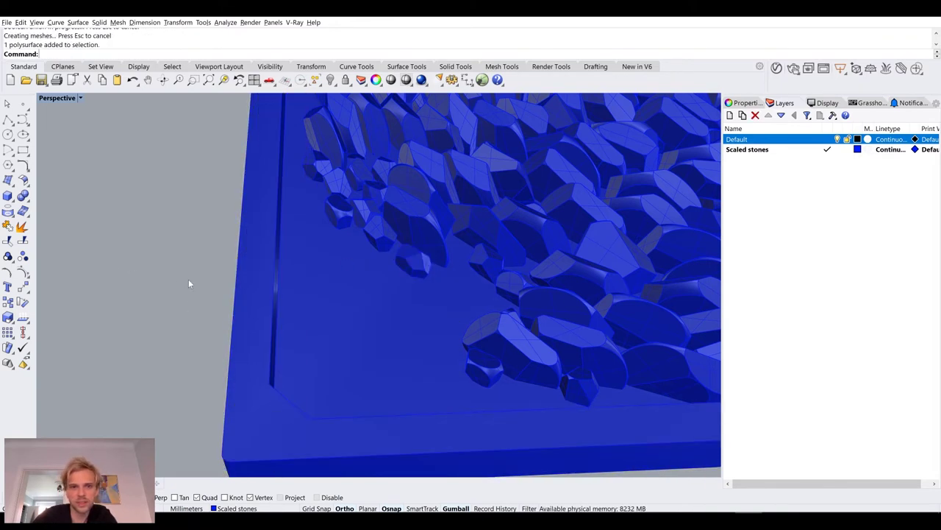
- Boolean-union the group of stones nearest the tray's front corner with the tray
scroll(189, 284, "down", 5)
left_click_drag(501, 410, 275, 270)
key("Return")
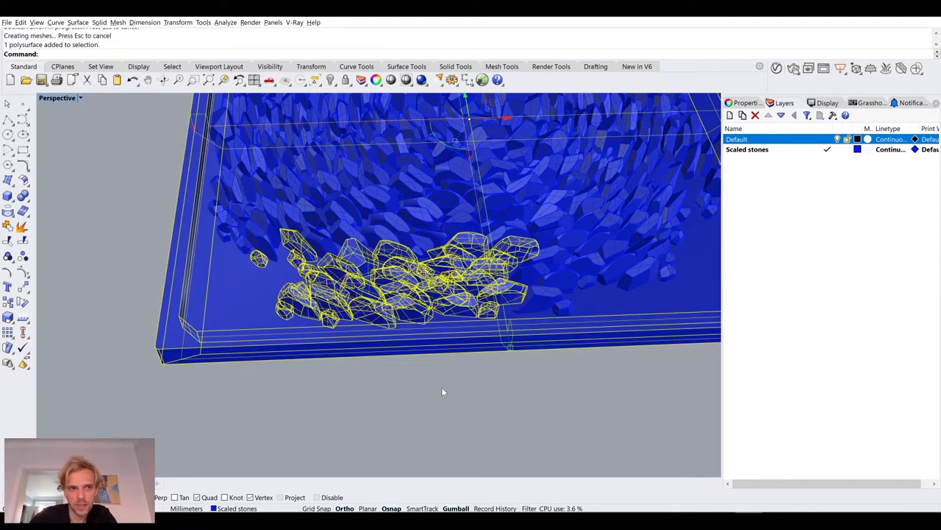
- Check with the What command whether the united tray and stones form a valid closed solid, then deselect the object
type("hat")
key("Return")
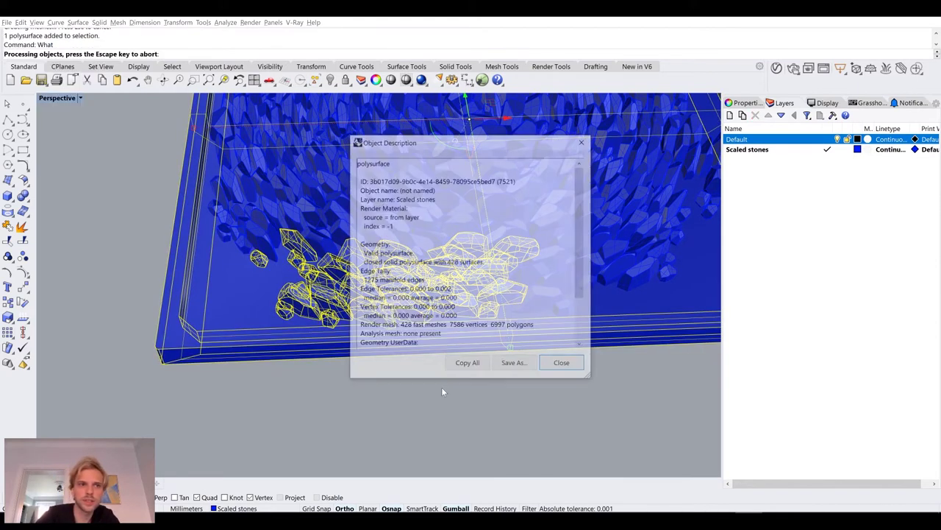
left_click(563, 364)
right_click_drag(544, 371, 515, 363)
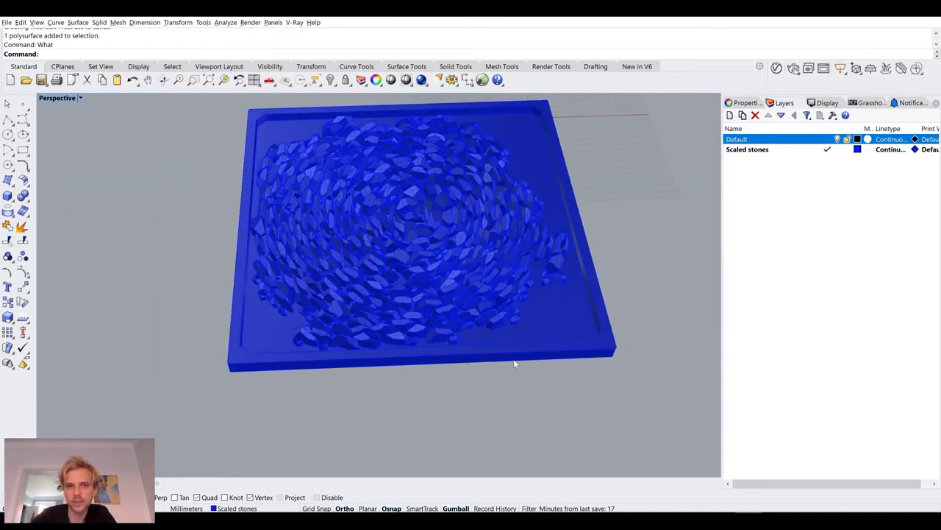
left_click(515, 364)
key("Return")
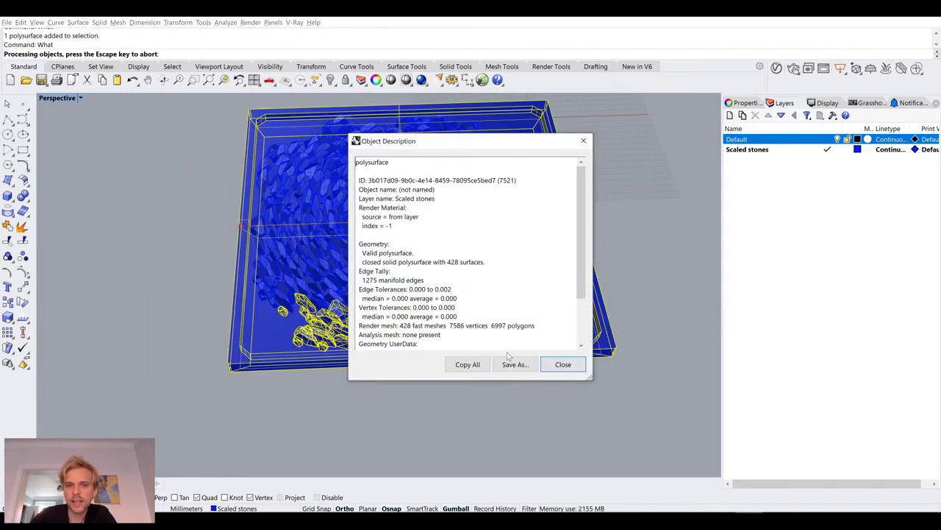
left_click(561, 363)
- Boolean-union the stones along the tray's front edge with the tray and select the united object to verify it
key("Up")
key("Return")
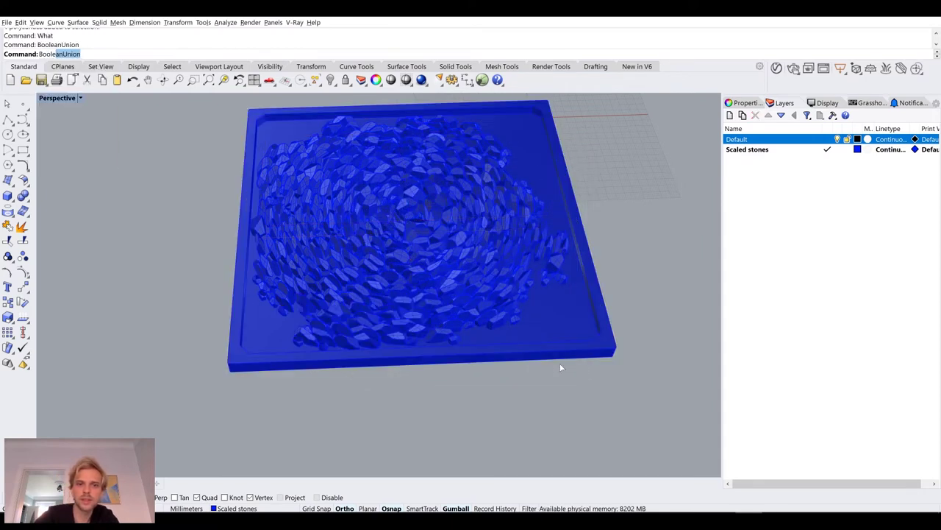
left_click_drag(610, 382, 332, 296)
key("Return")
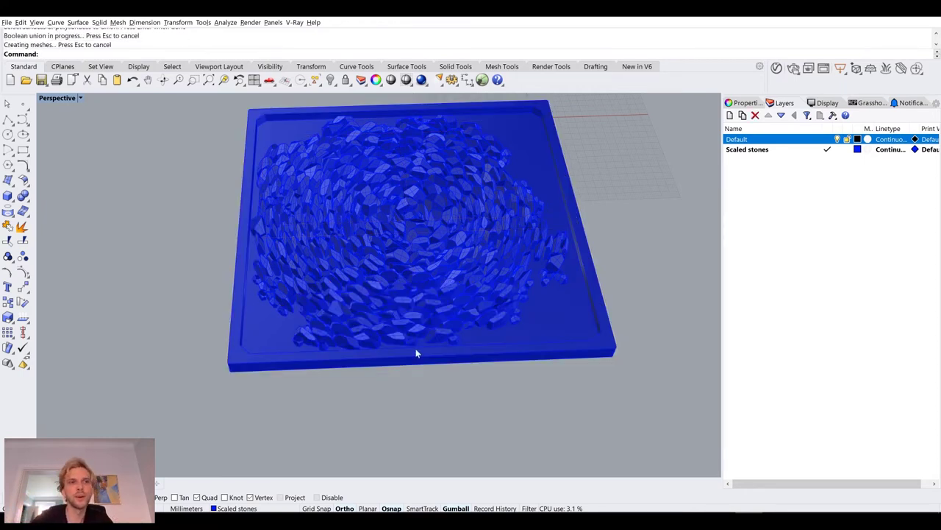
left_click(365, 296)
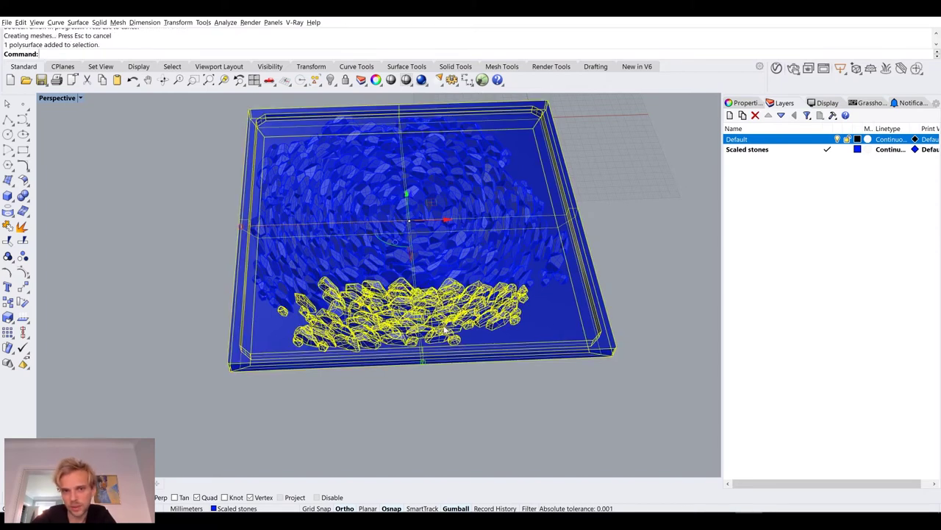
- Boolean-union the next batch of stones, around the cluster's right-hand side, with the tray
left_click(566, 408)
right_click_drag(594, 373, 524, 364, "shift")
left_click(487, 322)
left_click(585, 311)
right_click(585, 312)
left_click_drag(574, 321, 393, 200)
right_click(615, 276)
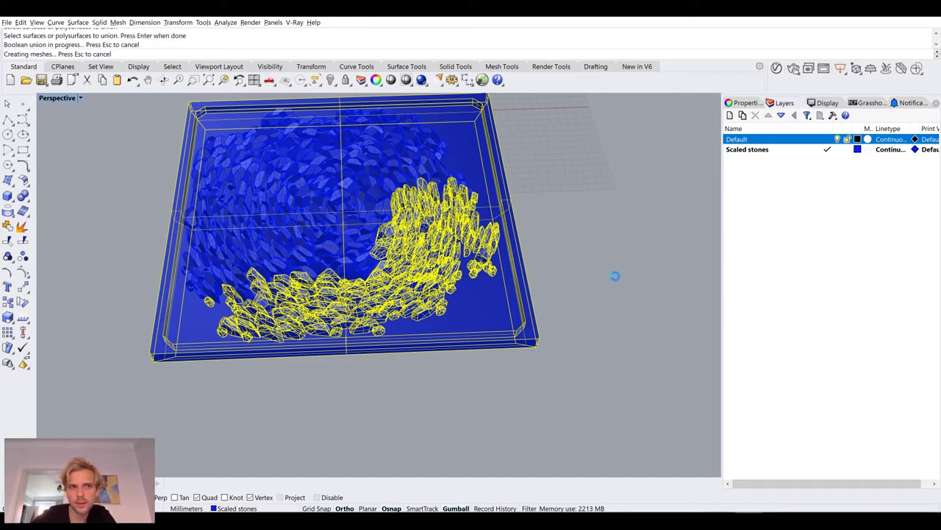
- Continue around the cluster and Boolean-union the stones along the following side with the tray
right_click_drag(614, 275, 526, 371)
left_click(514, 343)
left_click(442, 312)
right_click(555, 361)
left_click_drag(540, 359, 284, 223)
key("Return")
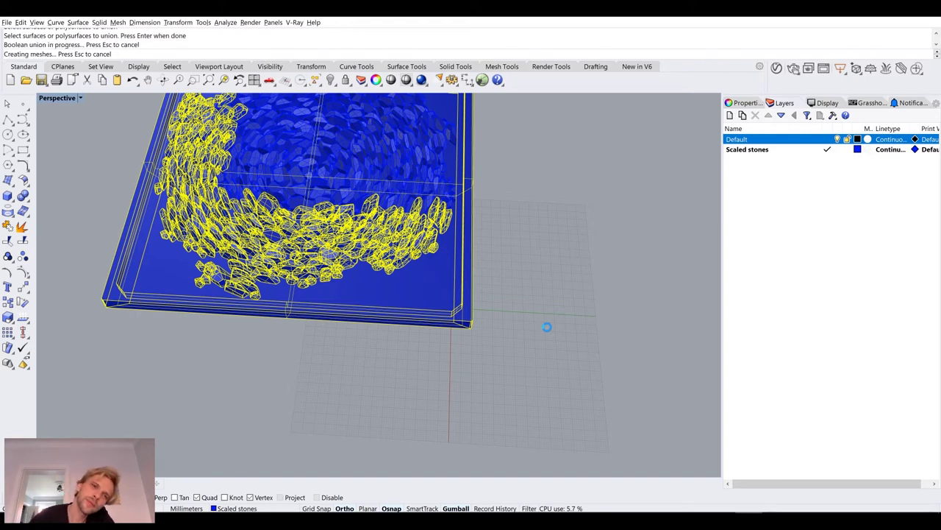
- Boolean-union the stones along the last outer side of the cluster with the tray
right_click_drag(546, 330, 488, 318)
left_click(524, 316)
right_click_drag(640, 388, 525, 397, "shift")
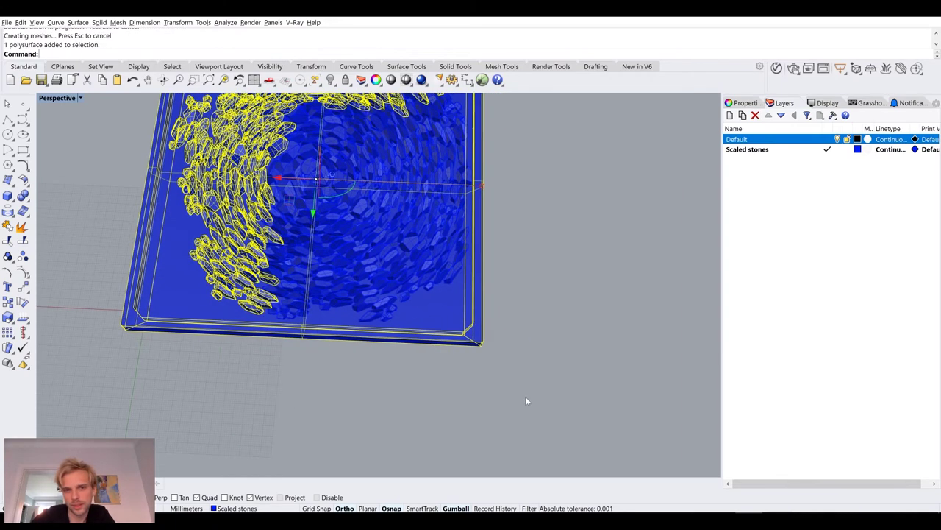
right_click(528, 398)
left_click(473, 336)
left_click_drag(515, 317, 188, 227)
key("Return")
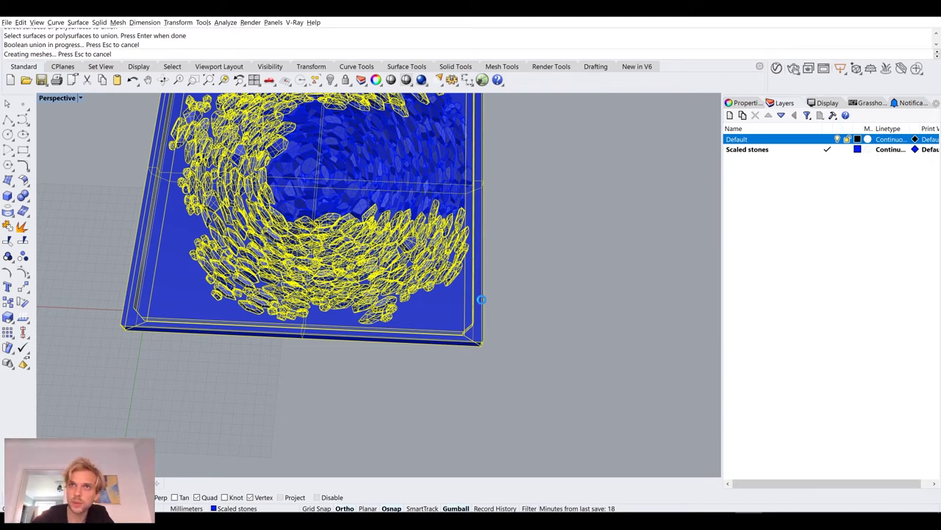
- Boolean-union all remaining stones, including those in the cluster's middle, with the tray
left_click(444, 271)
right_click_drag(628, 294, 382, 307)
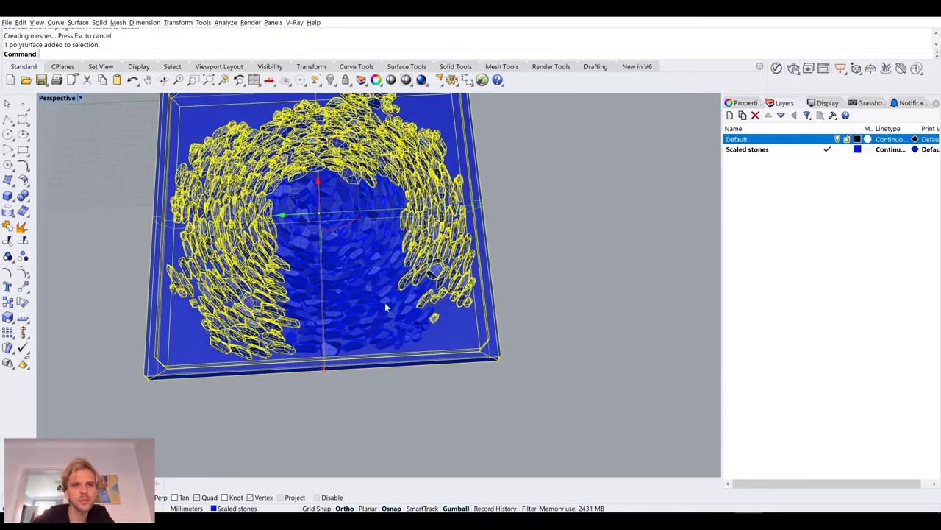
left_click(578, 440)
right_click(579, 440)
left_click_drag(561, 412, 120, 122)
right_click(119, 122)
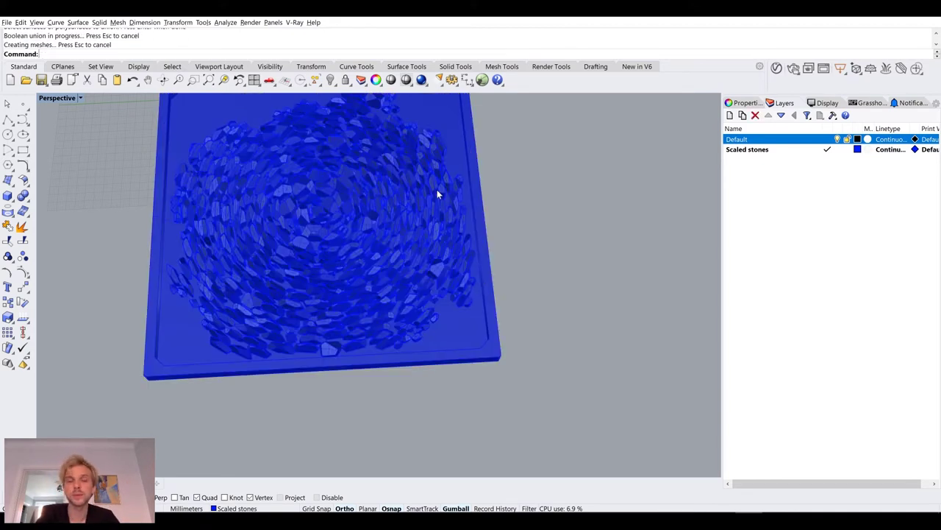
- Select the united tray and stones, hide them to check for leftover objects, and undo the hiding
left_click(366, 252)
left_click(529, 285)
left_click(398, 247)
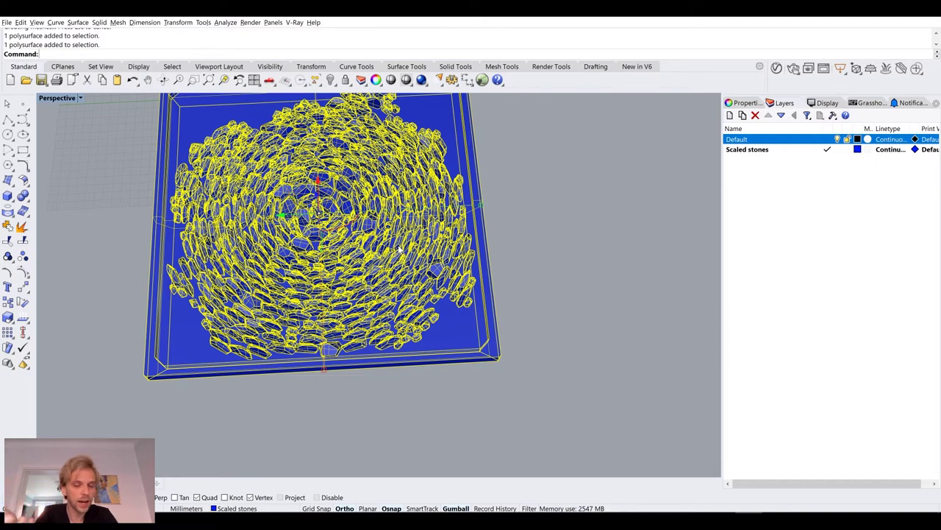
type("Hide")
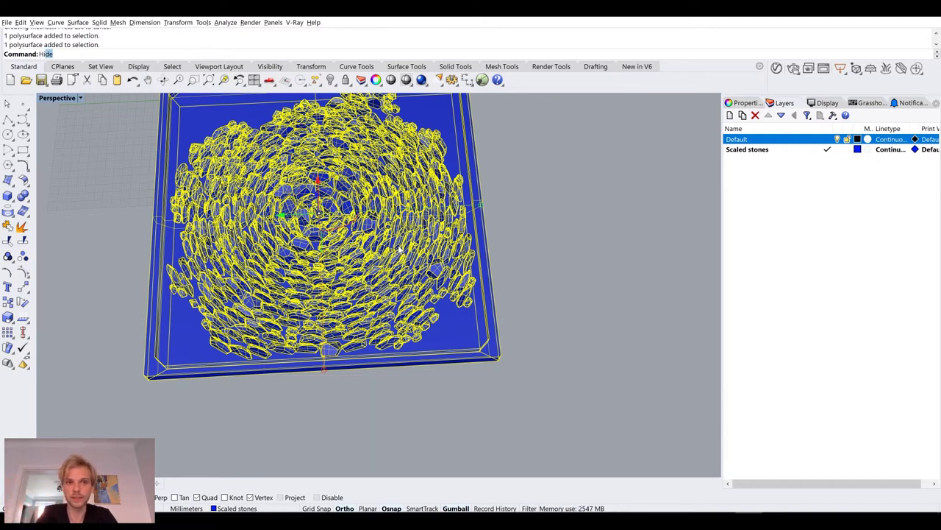
key("Return")
right_click_drag(398, 249, 414, 221)
key("ctrl+z")
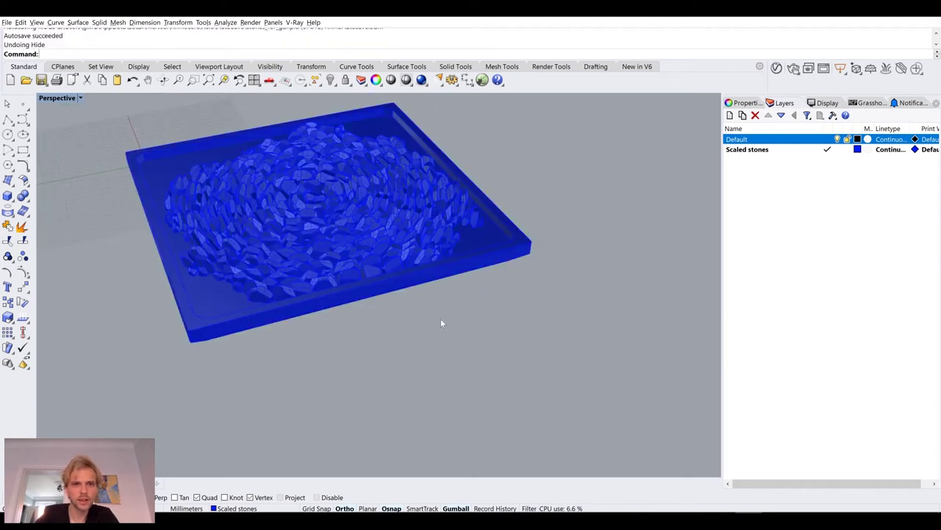
- Delete the leftover curve at the tray's corner, leaving the united polysurface out of the selection
left_click(320, 295)
left_click(318, 302)
left_click(334, 350)
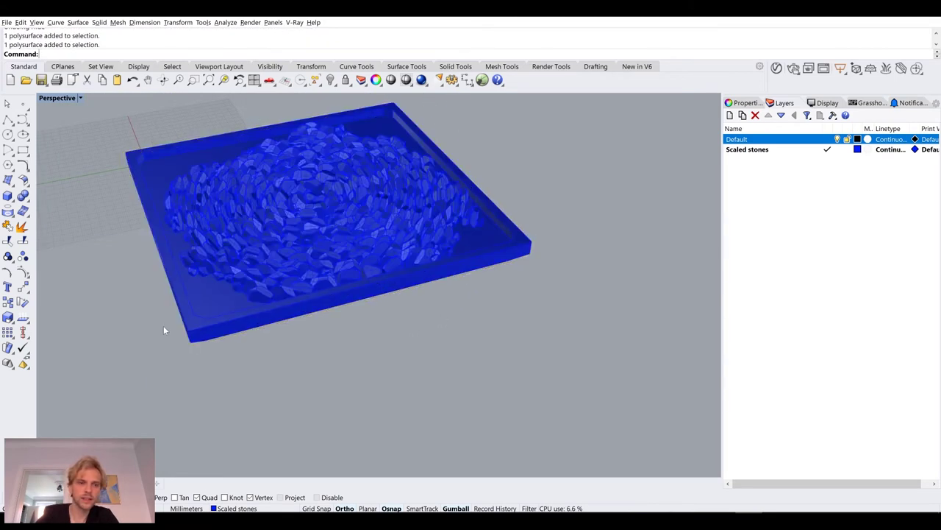
left_click(187, 222)
key("Escape")
left_click_drag(235, 378, 175, 306)
left_click(285, 247, "ctrl")
key("Delete")
- Show the model in Arctic display mode and examine the stones' transitions into the tray from close up
right_click_drag(285, 246, 353, 266)
scroll(353, 266, "up", 2)
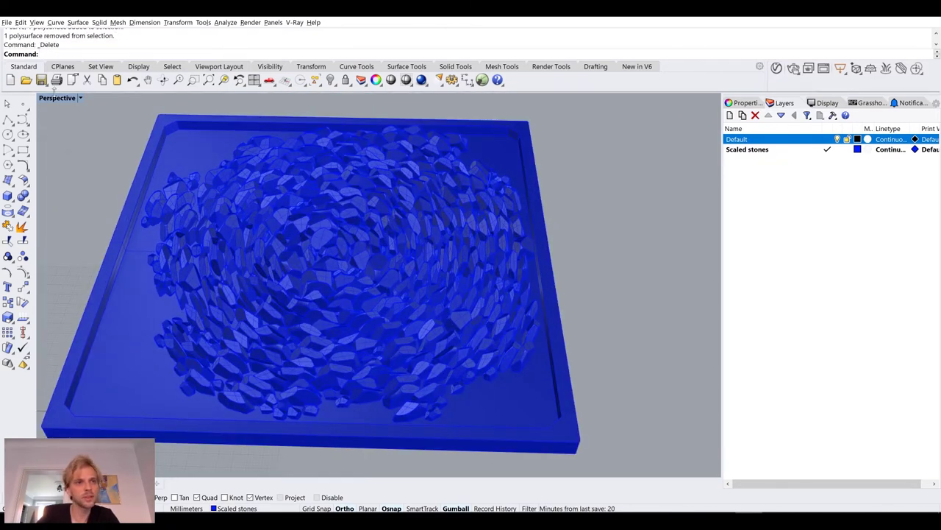
left_click(57, 98)
left_click(94, 197)
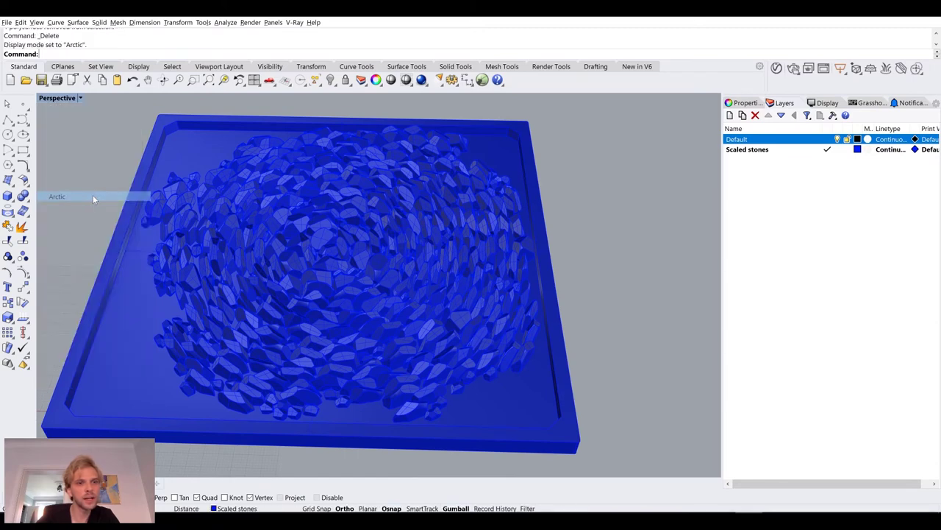
right_click_drag(437, 285, 482, 255)
mouse_move(337, 280)
right_mouse_down("shift")
mouse_move(300, 266)
mouse_move(345, 268)
right_mouse_up("shift")
scroll(261, 264, "up", 5)
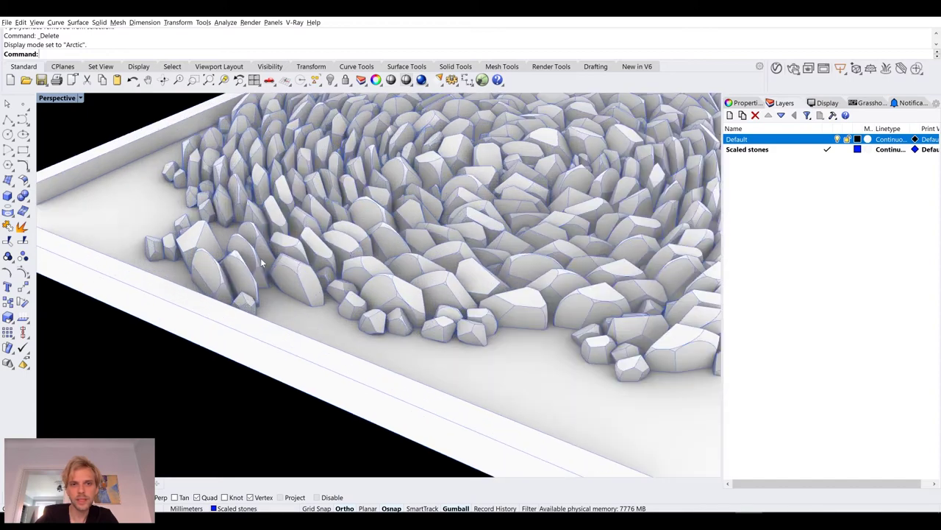
scroll(261, 263, "down", 6)
right_click_drag(261, 263, 283, 303)
- Set the perspective view's display mode back to Shaded and show the whole tray
left_click(70, 102)
left_click(77, 121)
scroll(260, 236, "down", 4)
mouse_move(312, 257)
right_mouse_down()
mouse_move(342, 274)
mouse_move(389, 233)
mouse_move(386, 246)
right_mouse_up()
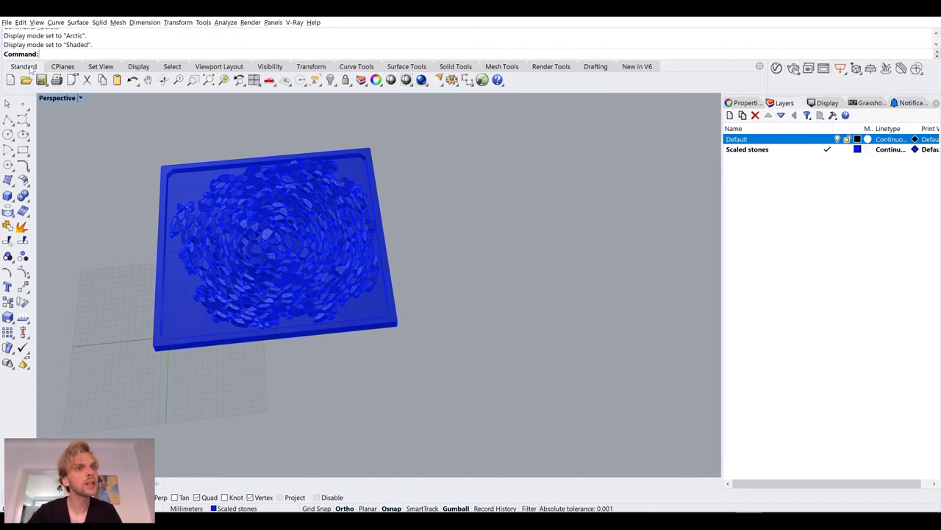
scroll(266, 257, "up", 6)
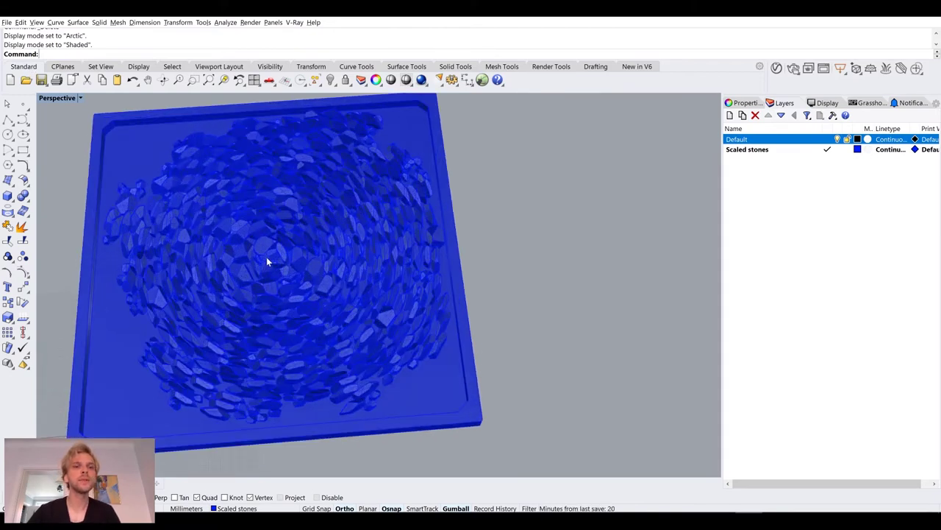
scroll(266, 257, "down", 5)
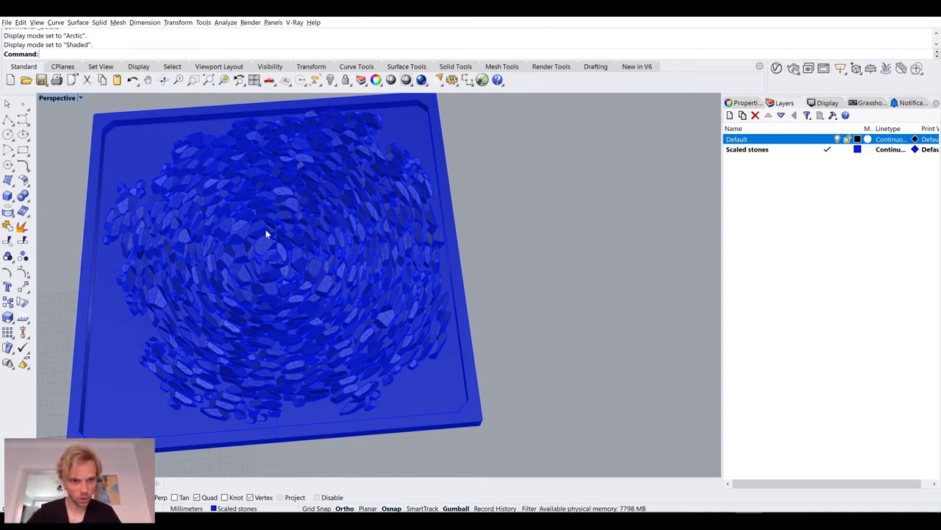
right_click_drag(304, 292, 306, 265)
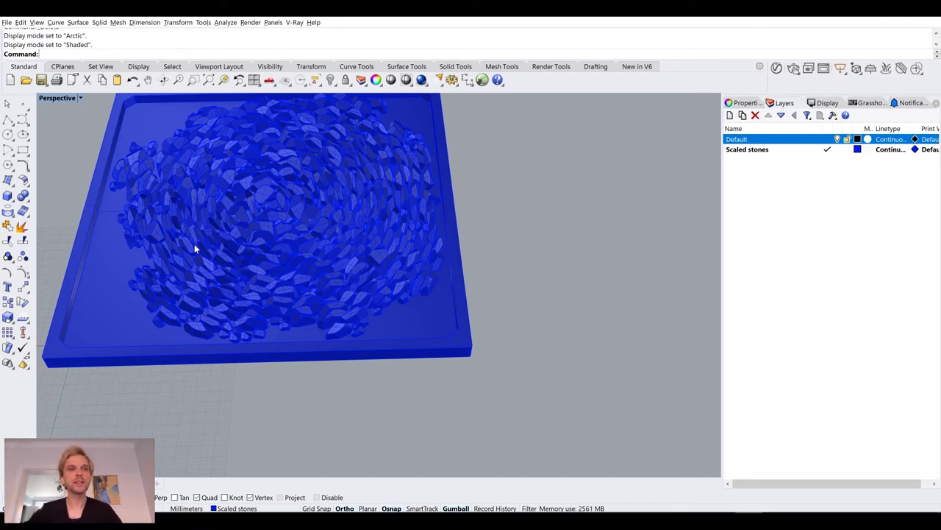
scroll(350, 289, "up", 4)
scroll(266, 288, "down", 8)
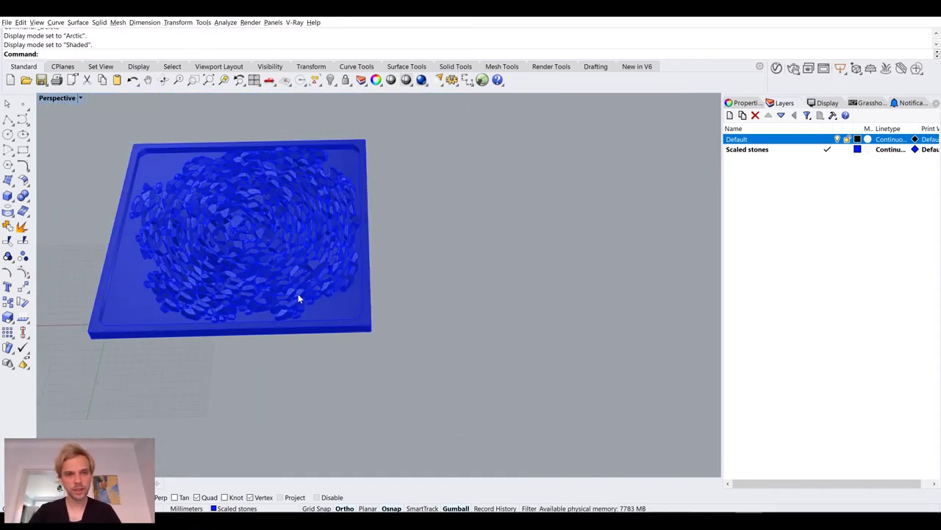
- Insert the photo of the caliper and hand-drawn outlines as a Picture in the empty space beside the tray
right_click_drag(298, 298, 403, 317)
type("Pi")
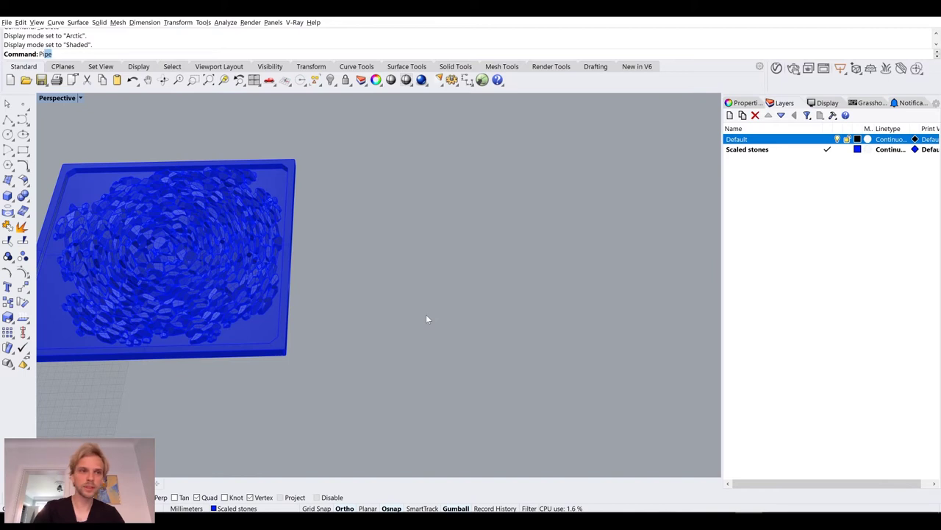
type("ctur")
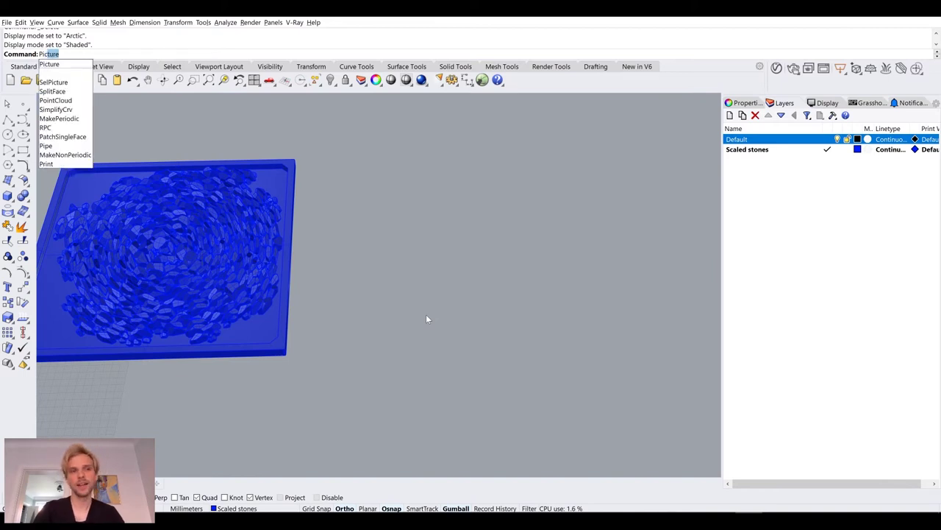
key("Return")
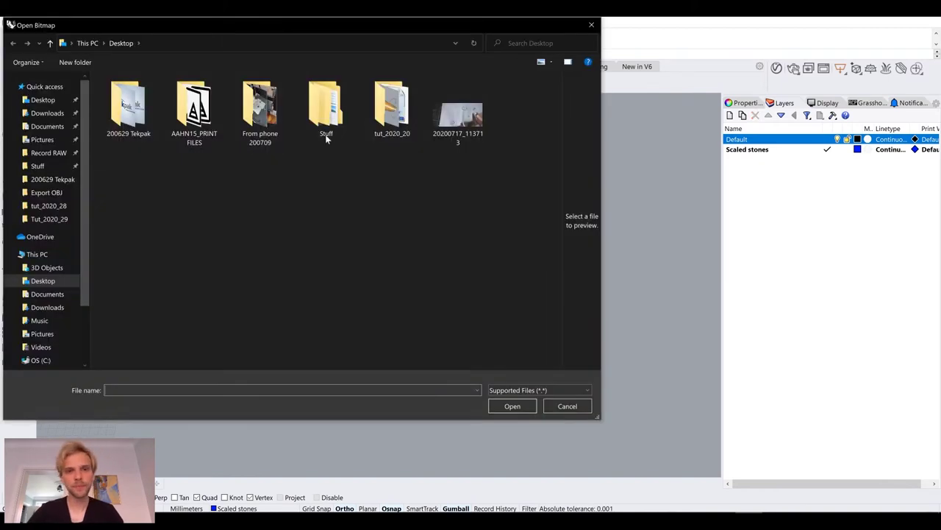
left_click(454, 110)
left_click(521, 408)
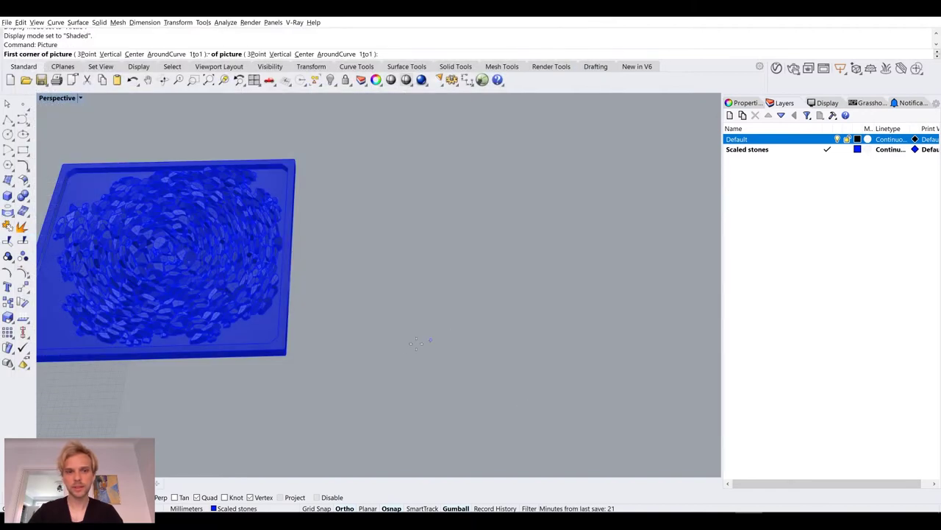
left_click(349, 355)
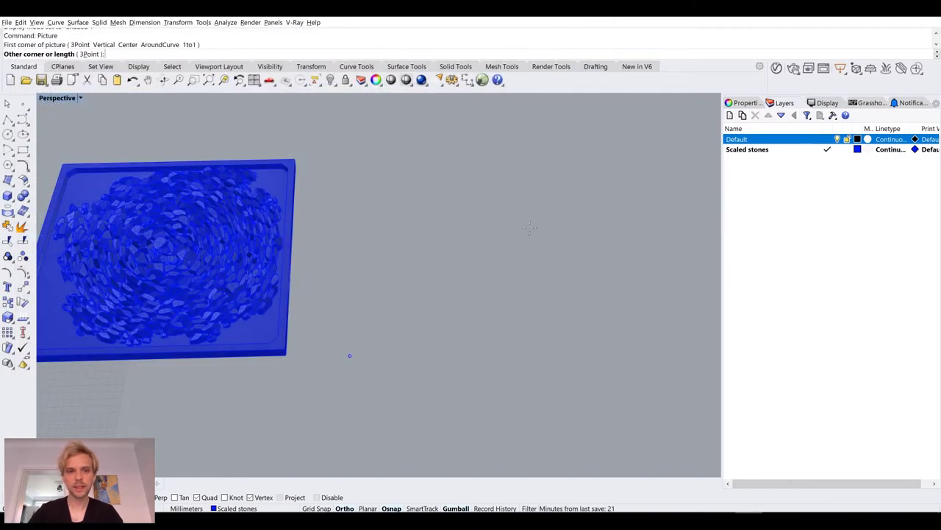
left_click(608, 205)
- Examine the caliper and the hand-drawn outlines in the placed photo
right_click_drag(485, 272, 375, 264)
left_click(374, 263)
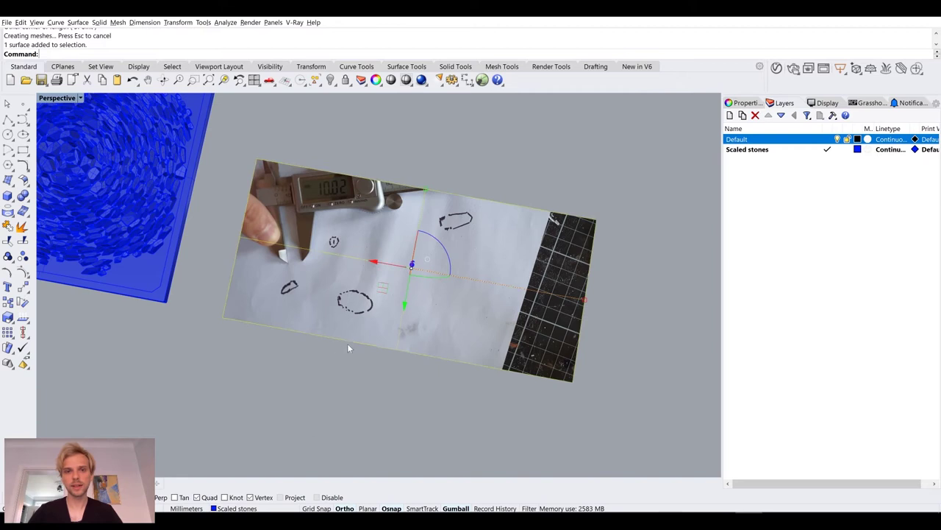
right_click_drag(348, 343, 305, 368)
scroll(282, 244, "up", 5)
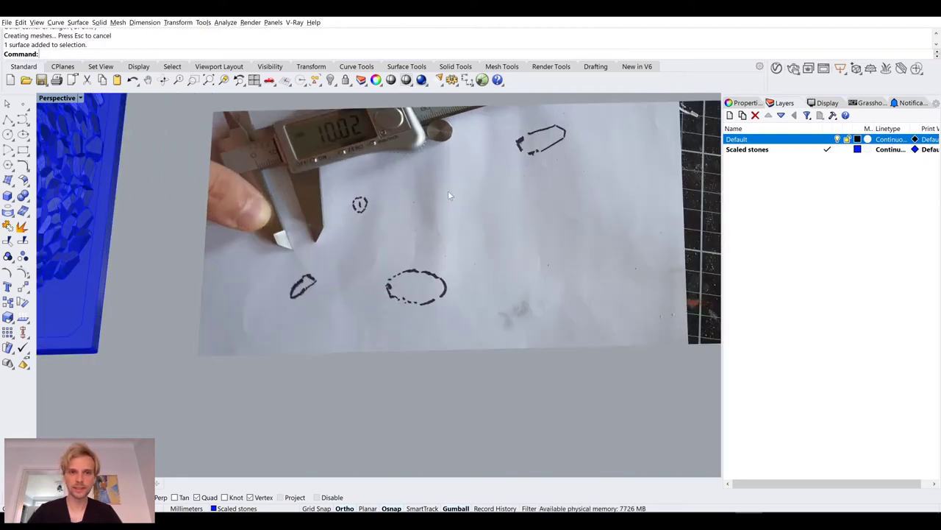
scroll(400, 235, "down", 5)
right_click_drag(400, 234, 401, 250)
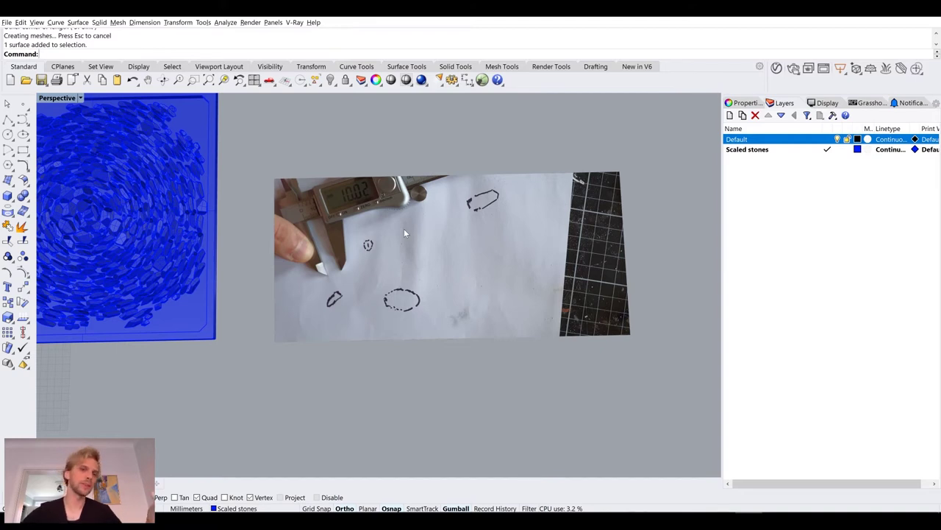
- Select the photo, switch to a maximized Top view, zoom to the photo, and clear the selection
left_click(442, 198)
double_click(58, 99)
double_click(46, 99)
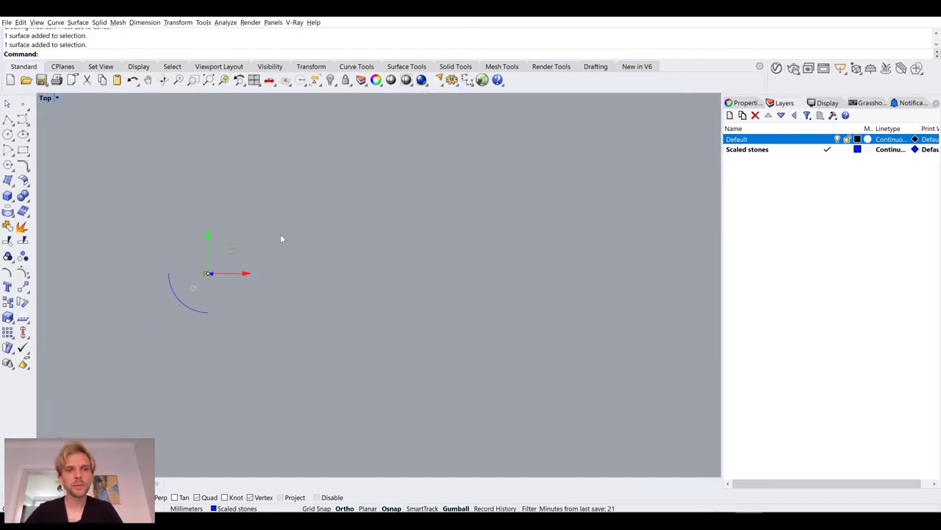
type("S")
key("Return")
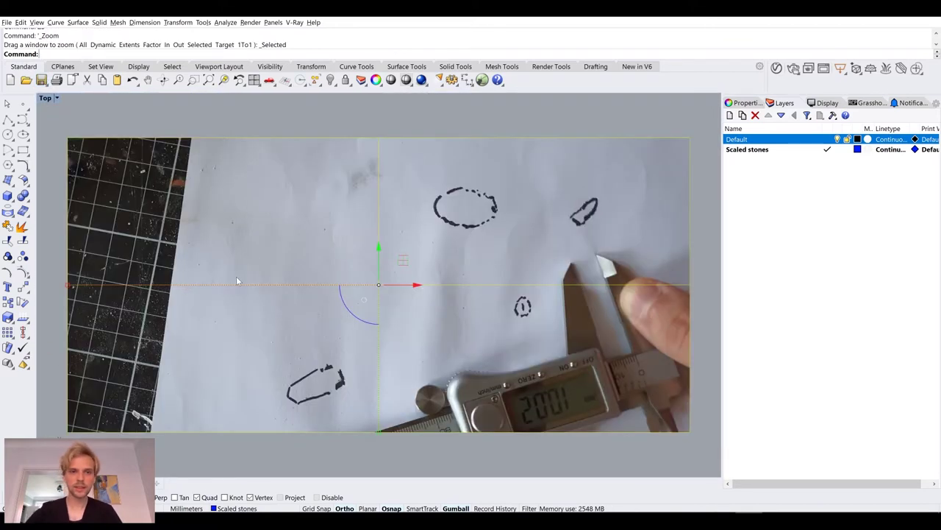
scroll(236, 276, "down", 5)
left_click(217, 380)
scroll(294, 309, "up", 8)
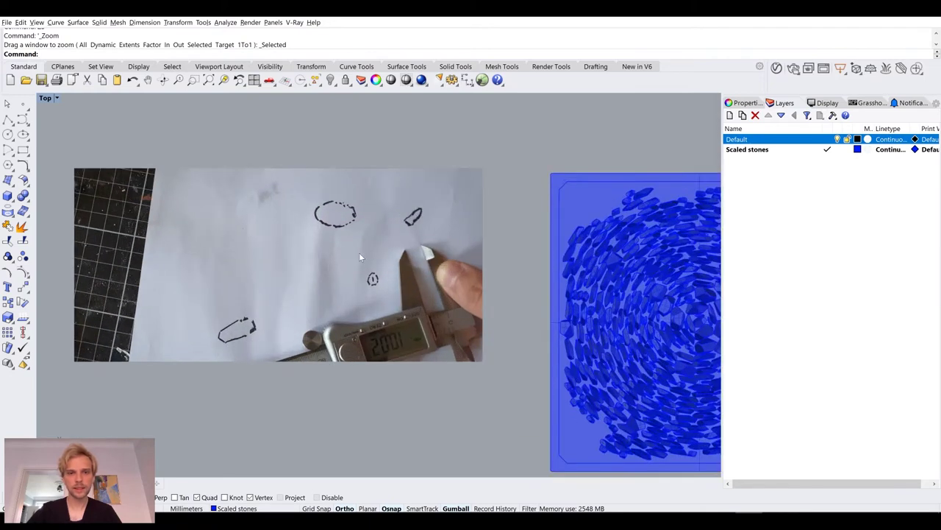
- Delete the placed caliper photo from beside the tray
right_click_drag(360, 252, 379, 233)
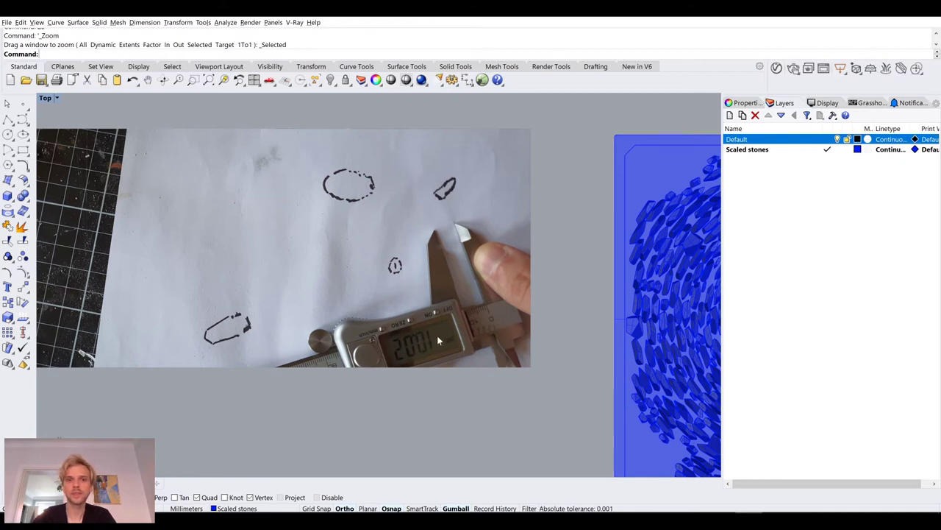
scroll(440, 212, "up", 2)
scroll(440, 211, "down", 2)
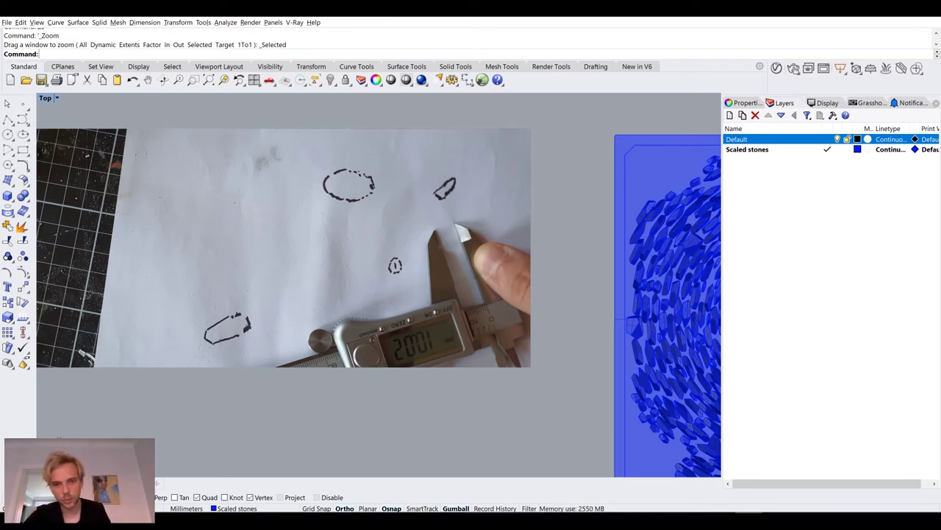
left_click(478, 518)
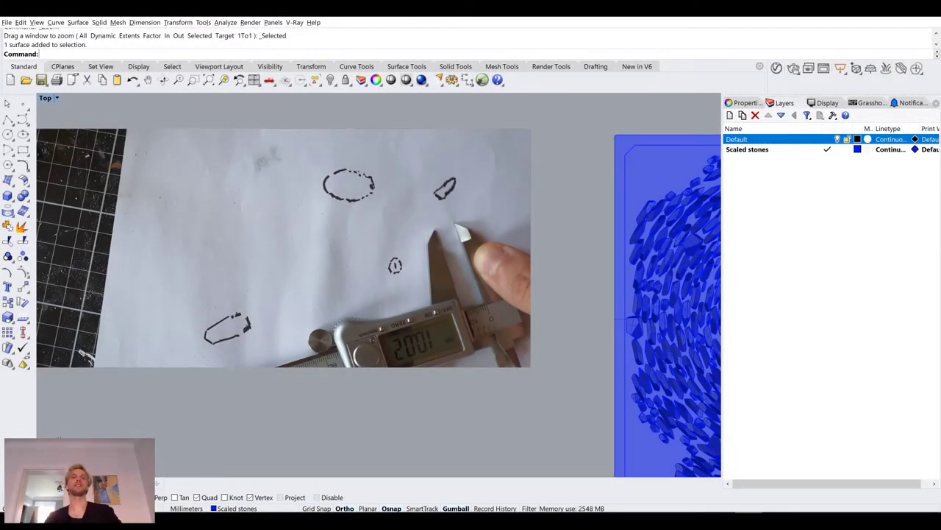
left_click(143, 223)
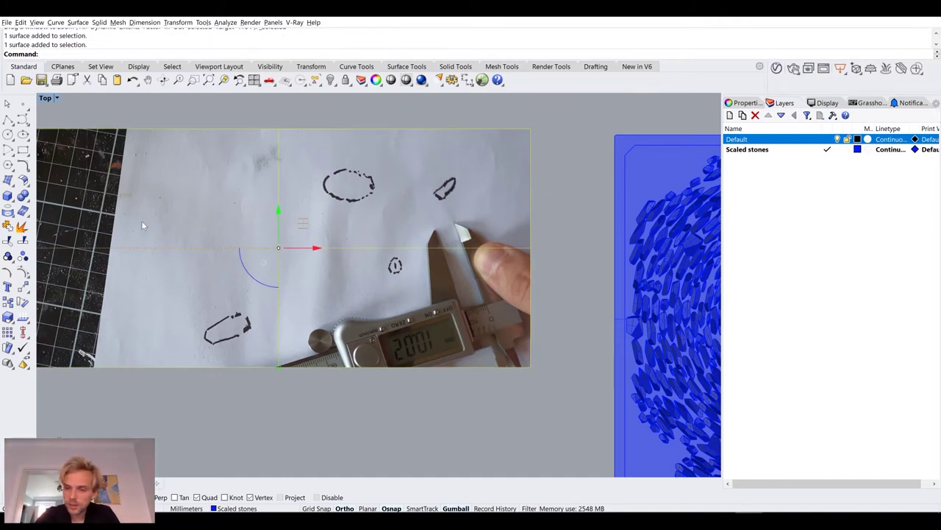
key("Delete")
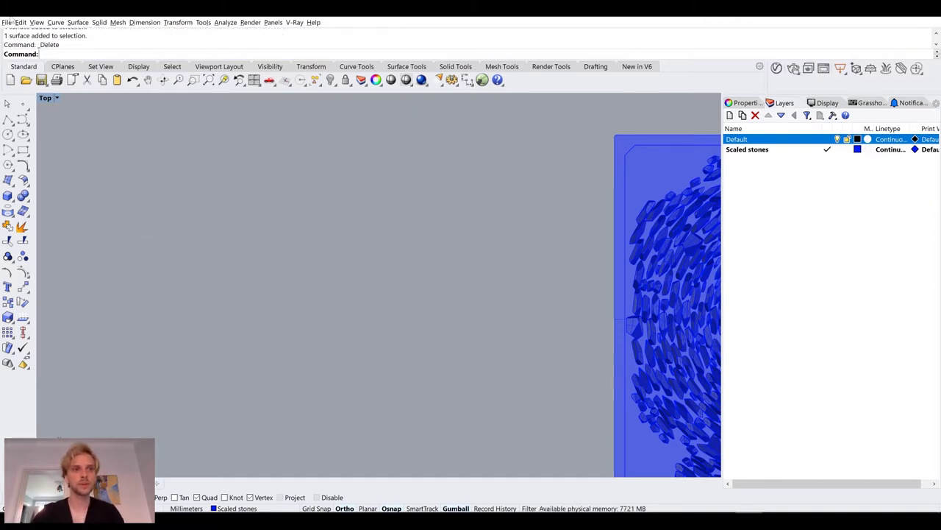
- Insert the image 20200717_120218 as a Picture in the empty space beside the tray
type("Picture")
key("Return")
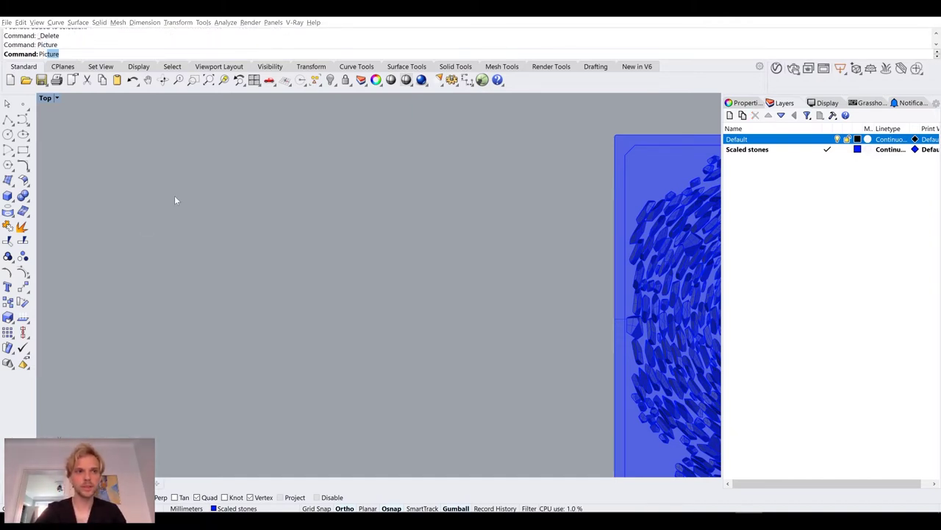
left_click(514, 140)
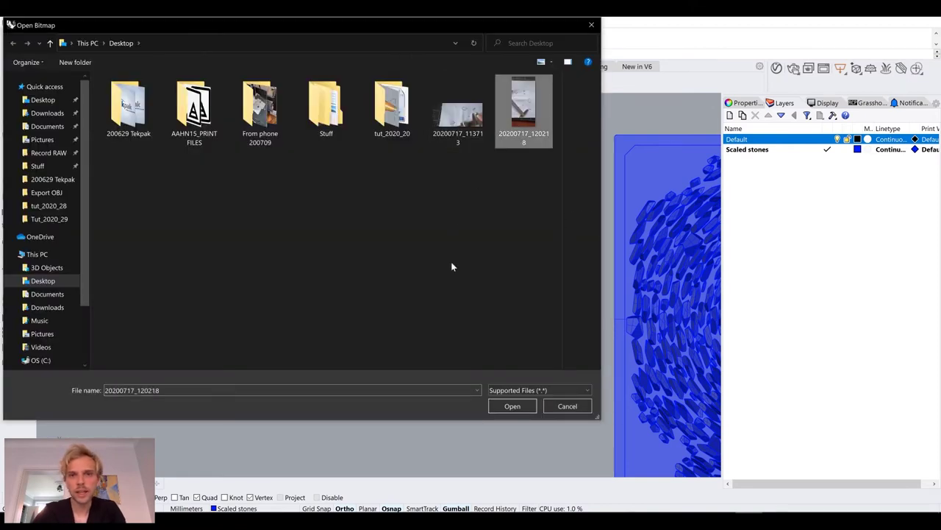
left_click(508, 407)
left_click(110, 414)
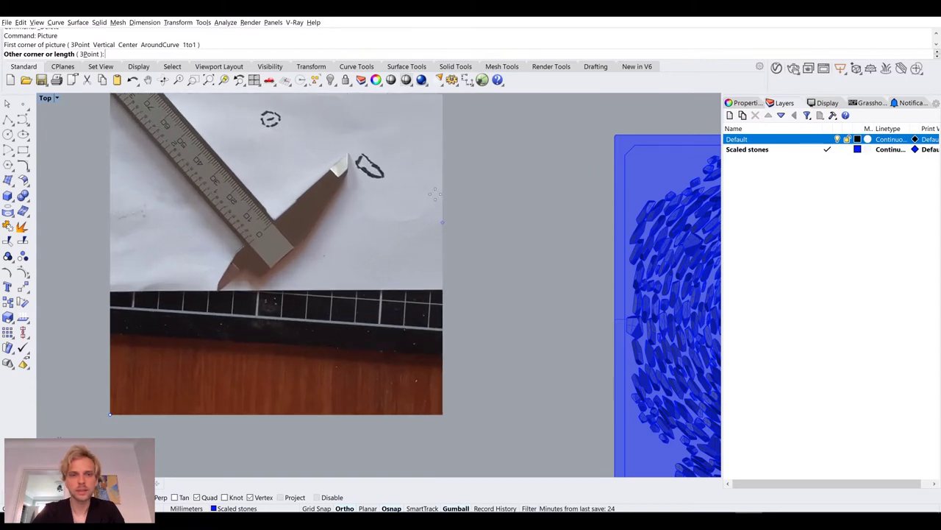
left_click(474, 161)
- Rotate the inserted photo 90 degrees counterclockwise so it lies in landscape orientation
scroll(474, 162, "down", 6)
right_click_drag(435, 174, 426, 296)
left_click(365, 256)
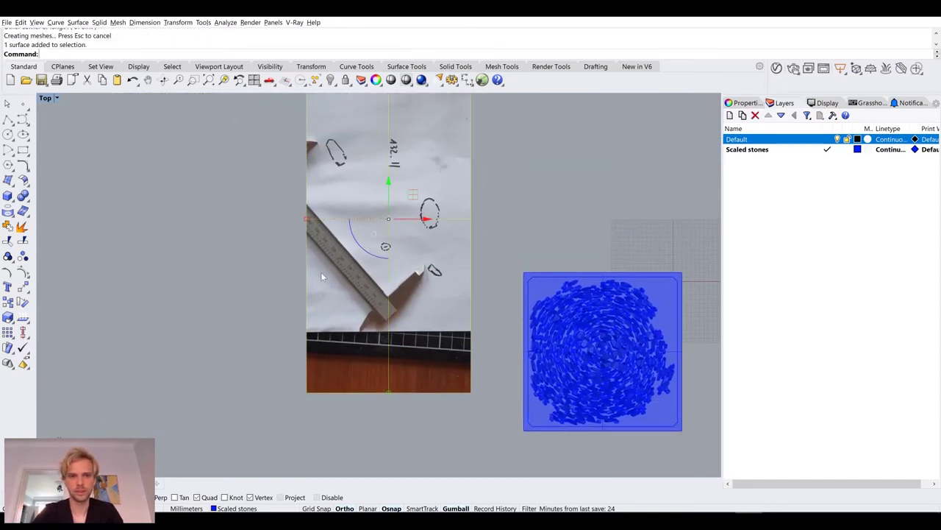
left_click_drag(363, 246, 435, 211)
left_click_drag(364, 194, 297, 288)
left_click(335, 176)
- Examine the caliper jaw tips, the handwritten measurement and the hand-drawn outlines in the rotated photo
scroll(309, 306, "up", 5)
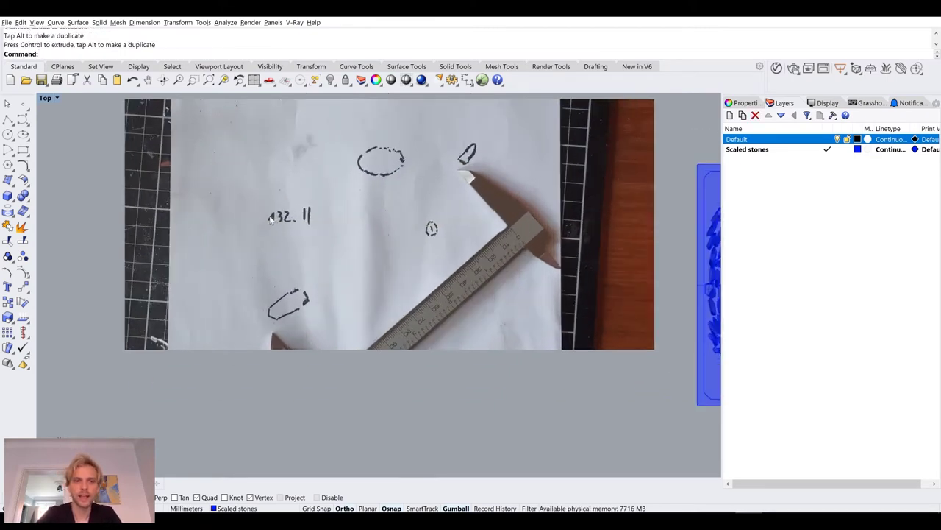
scroll(458, 171, "up", 8)
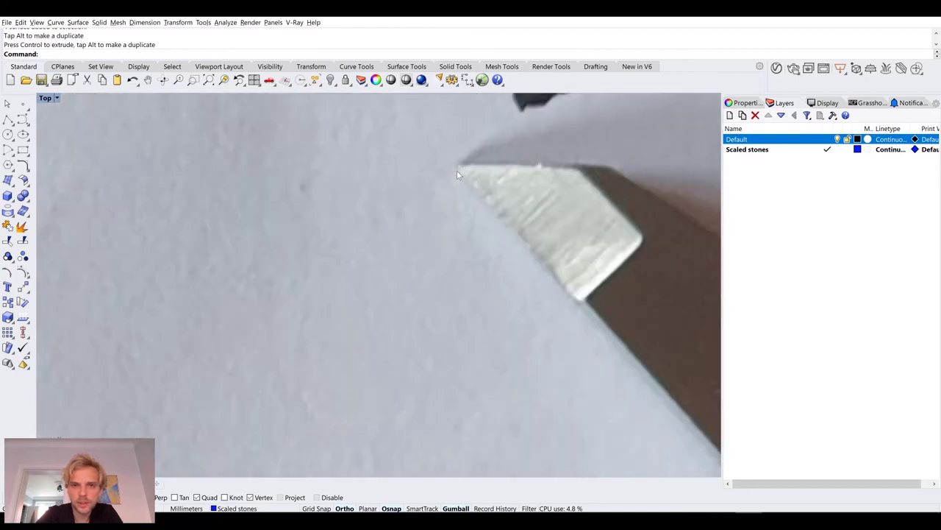
scroll(455, 184, "down", 5)
scroll(451, 203, "down", 4)
scroll(395, 267, "up", 10)
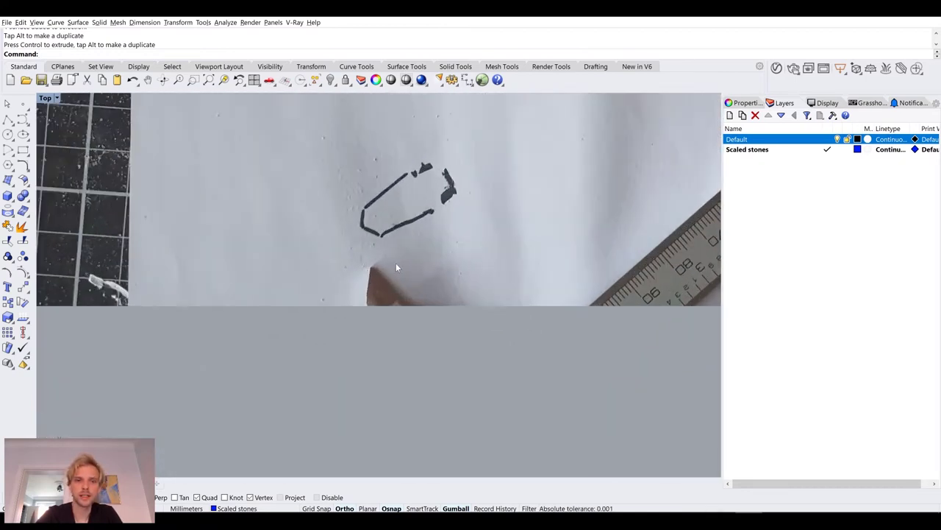
scroll(314, 276, "down", 8)
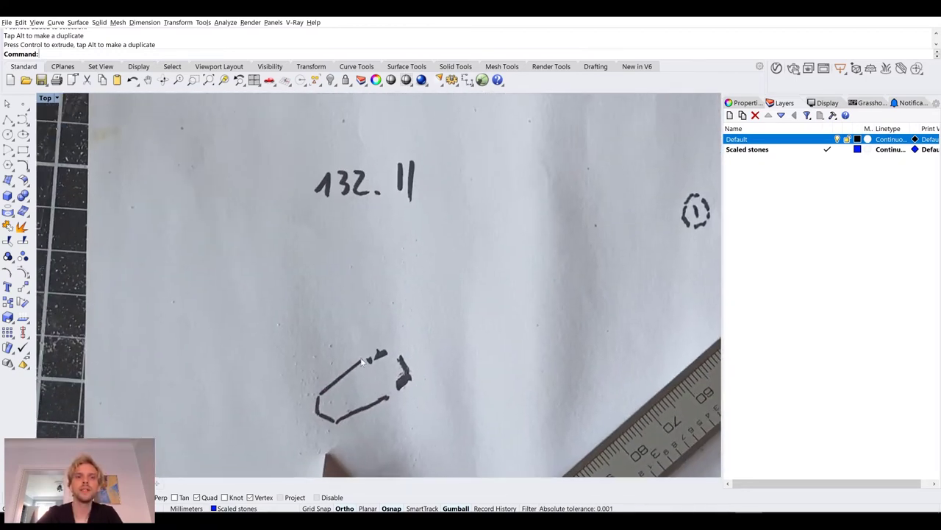
scroll(310, 233, "up", 2)
scroll(309, 233, "down", 2)
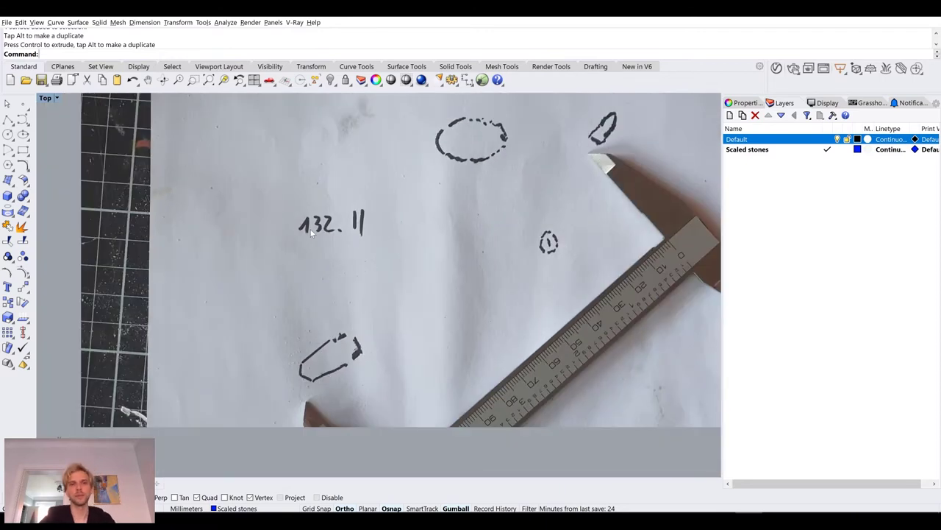
- Scale the photo from one caliper jaw tip, using the opposite tip as reference, to a distance of 132.11 mm
right_click_drag(437, 280, 391, 294)
left_click(322, 327)
type("Scale")
key("Return")
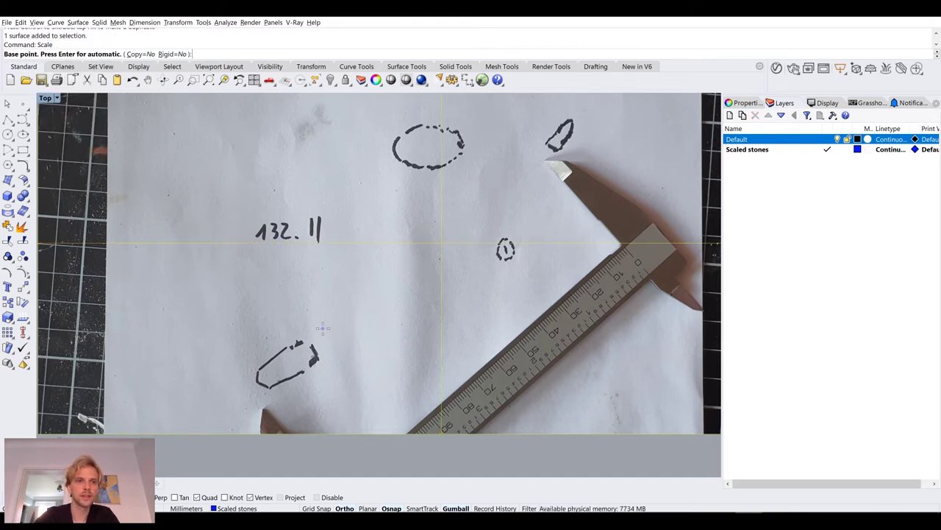
scroll(269, 427, "up", 10)
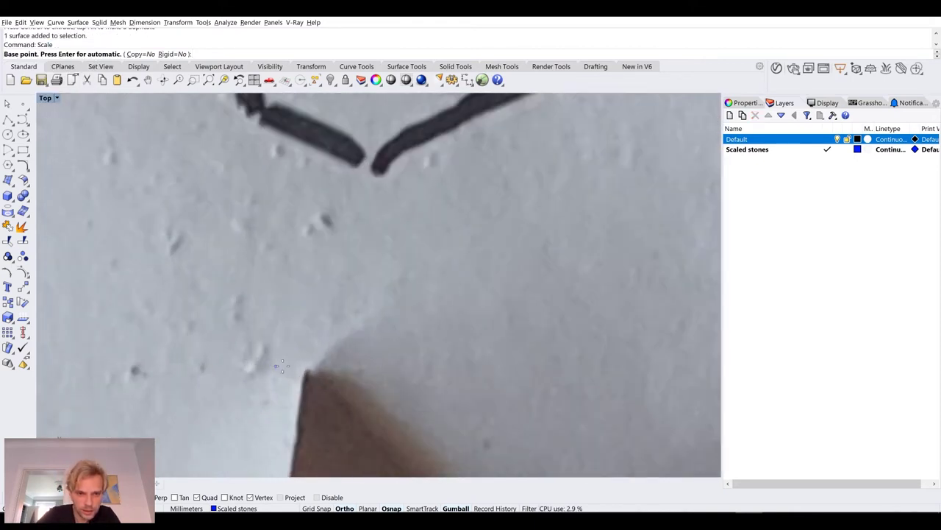
left_click(331, 375)
scroll(442, 316, "down", 10)
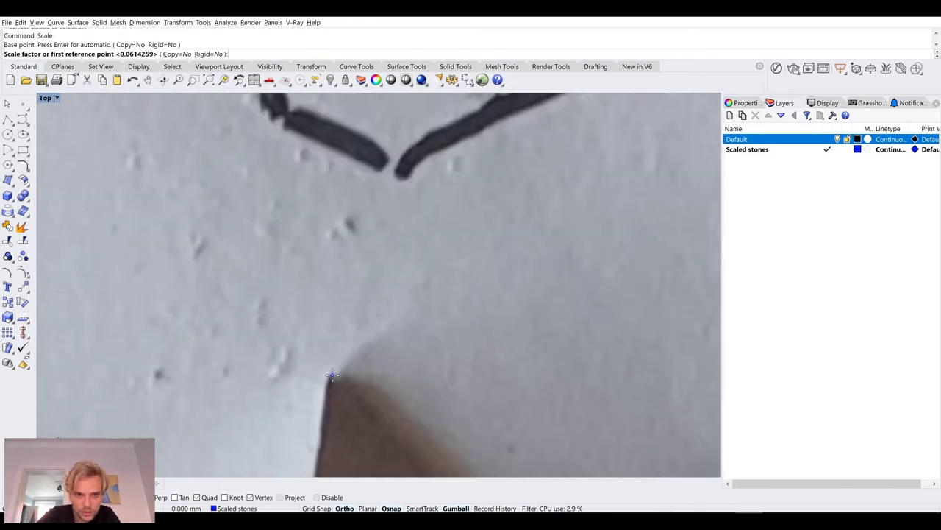
scroll(680, 166, "up", 6)
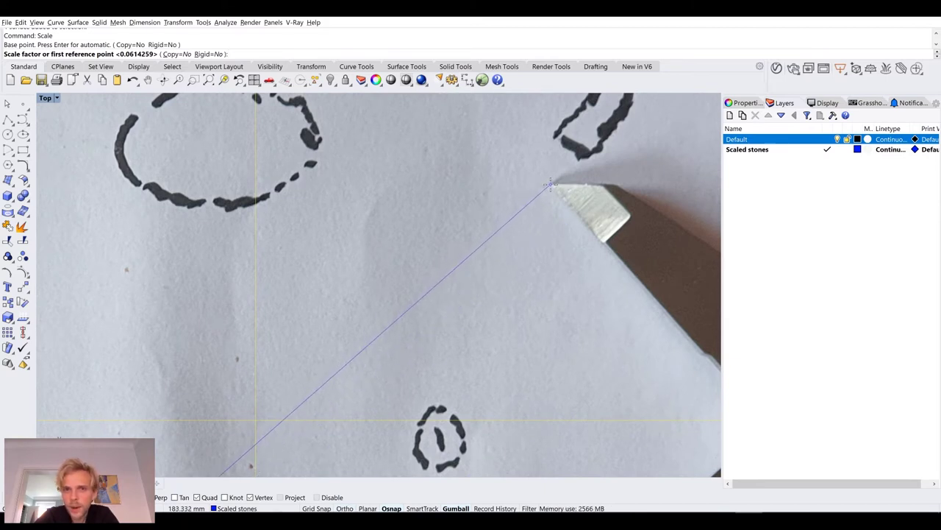
left_click(550, 184)
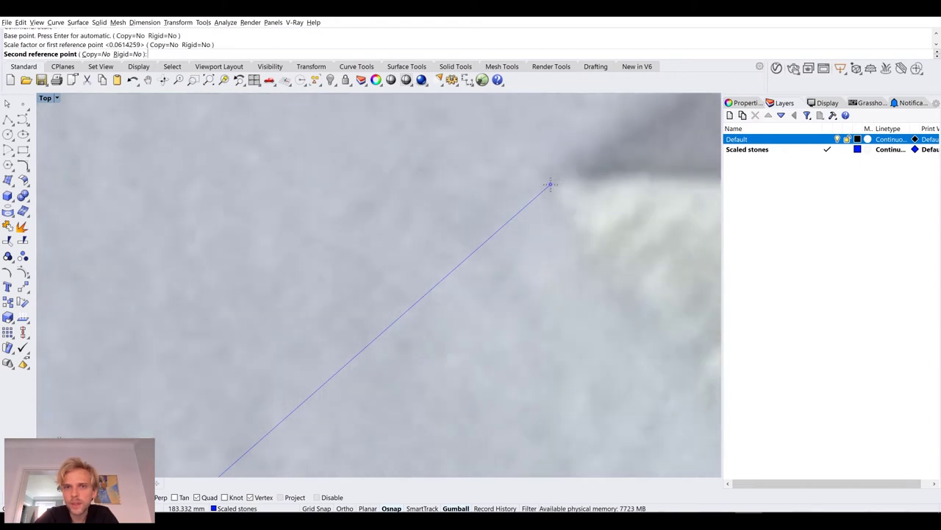
scroll(550, 184, "down", 10)
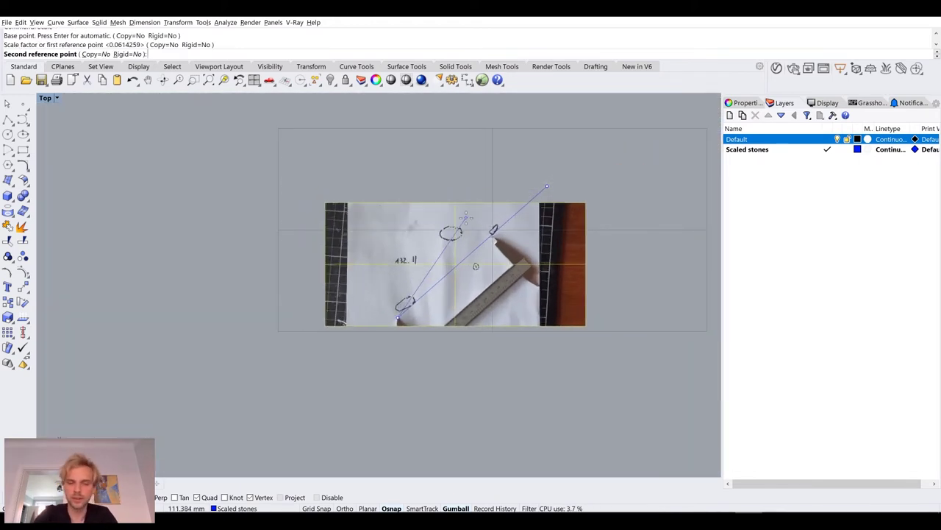
type("132.11")
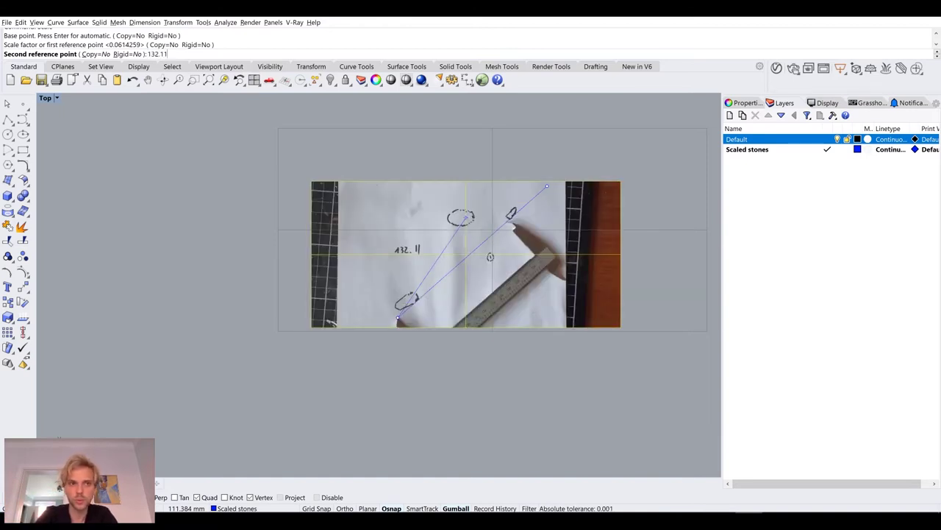
key("Return")
scroll(467, 222, "down", 4)
left_click(412, 187)
- Lock the scaled photo in place
right_click_drag(444, 230, 298, 238)
scroll(354, 224, "up", 8)
scroll(239, 251, "up", 10)
right_click_drag(335, 322, 336, 304)
left_click(347, 264)
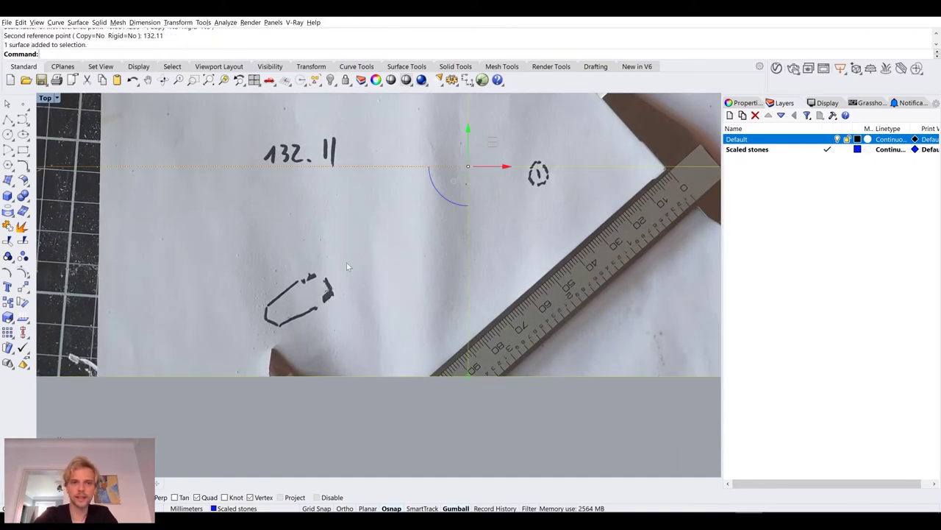
type("Lock")
key("Return")
scroll(347, 262, "down", 3)
right_click_drag(309, 298, 417, 251)
scroll(359, 324, "up", 8)
scroll(409, 267, "up", 10)
left_click(8, 120)
scroll(410, 225, "up", 4)
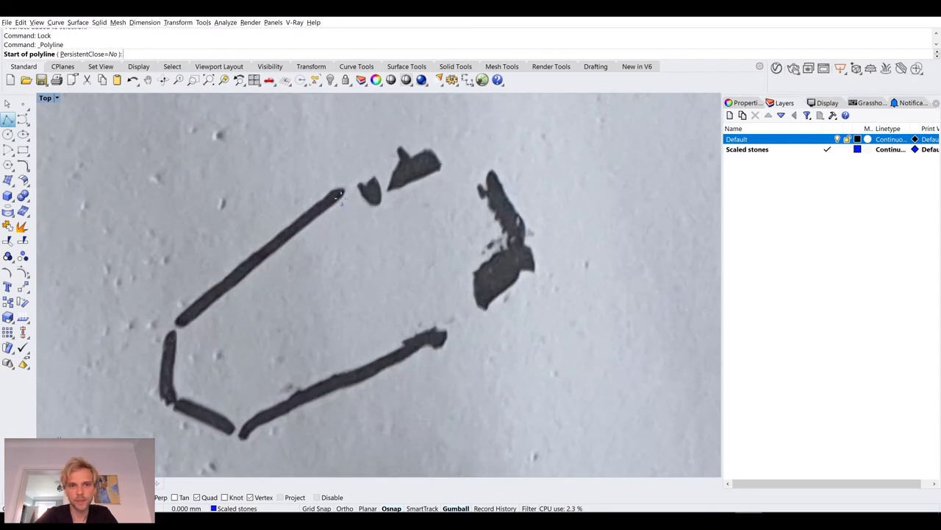
left_click(440, 168)
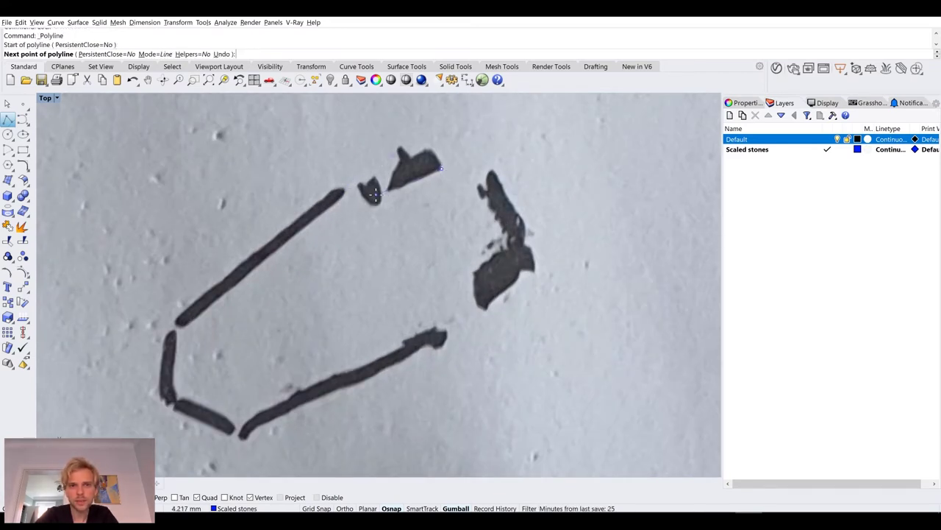
left_click(381, 193)
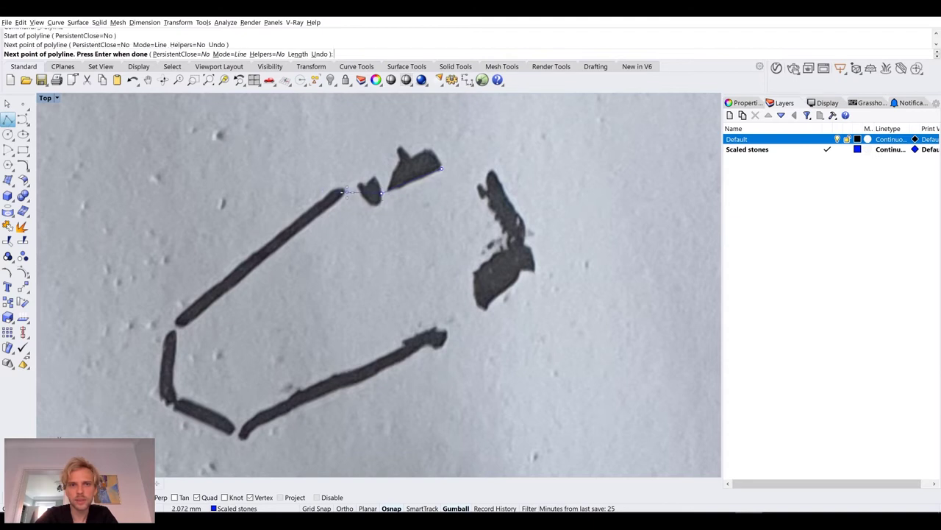
left_click(342, 194)
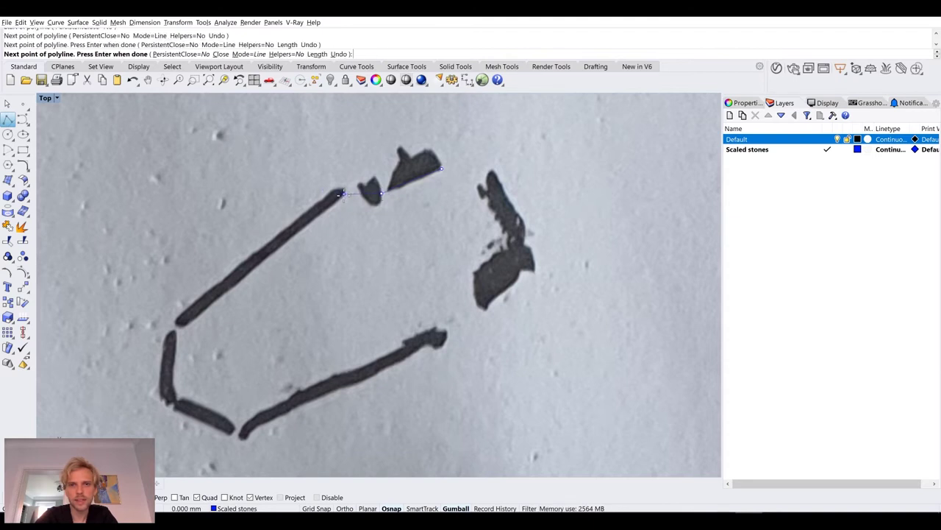
left_click(178, 330)
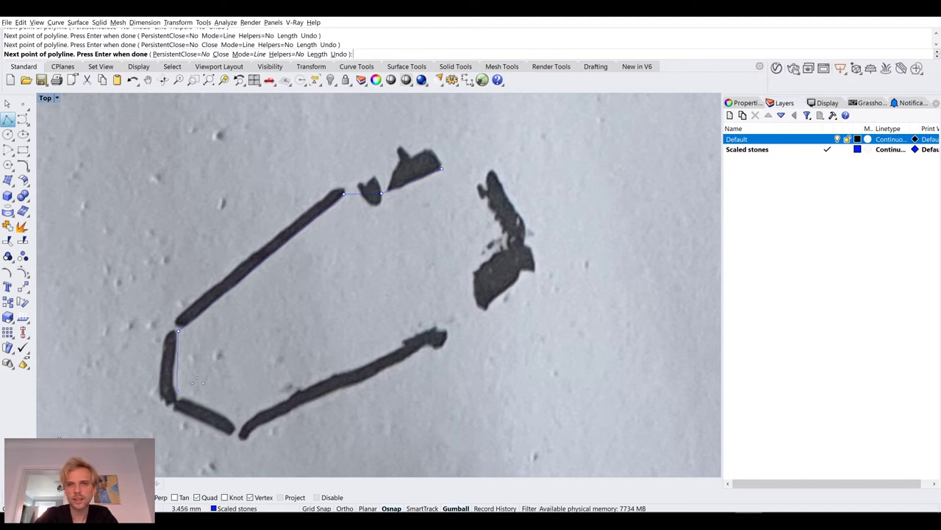
key("Escape")
- Create a layer named Red lines and set its colour to red
left_click(729, 115)
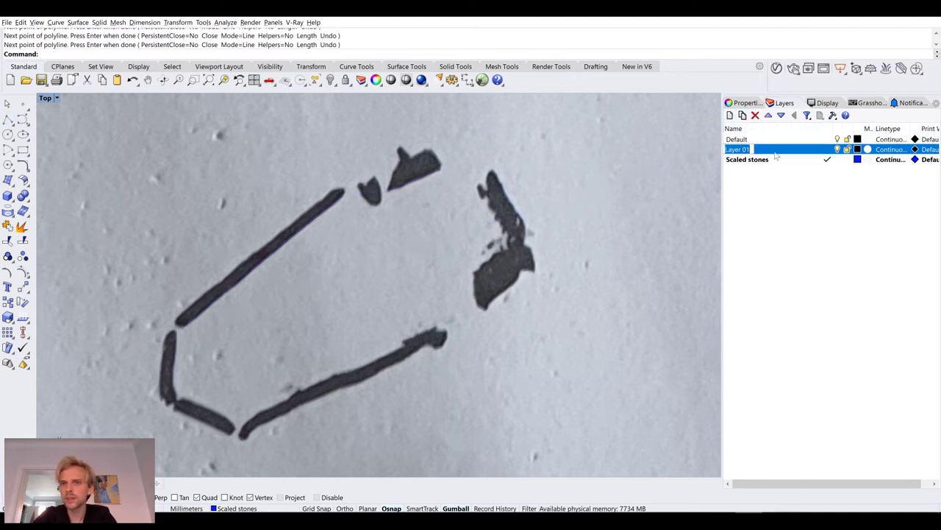
type("Red lines")
key("Return")
left_click(857, 149)
left_click(350, 163)
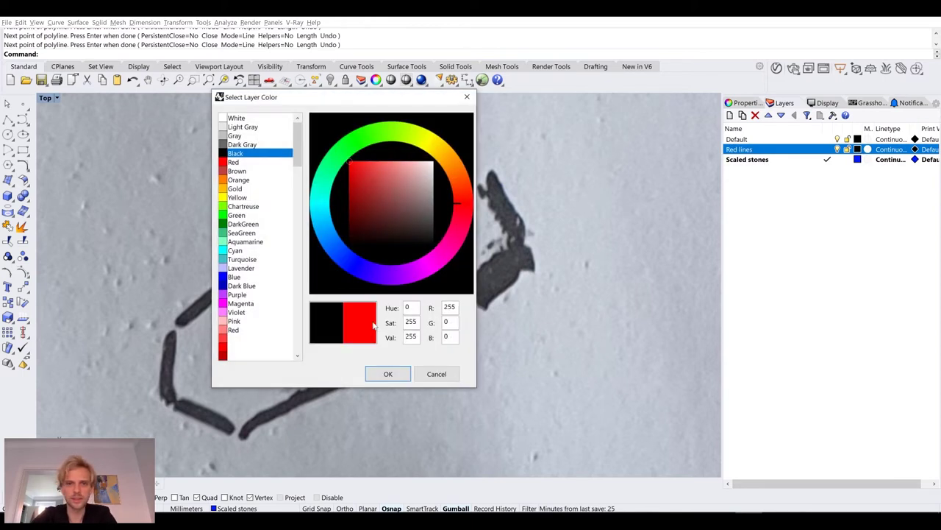
left_click(382, 375)
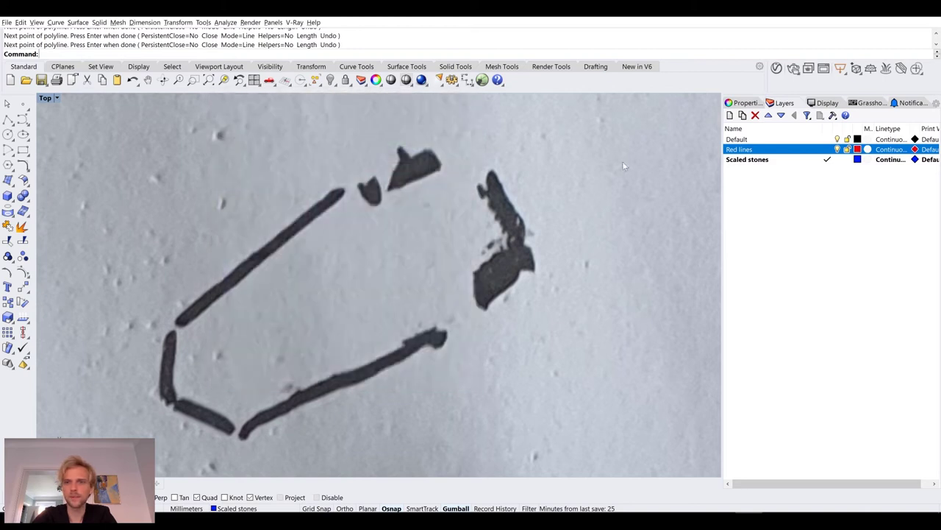
- Make Red lines the current layer and trace the inner edge of the elongated hand-drawn outline with an open polyline
left_click(7, 120)
double_click(807, 150)
left_click(442, 169)
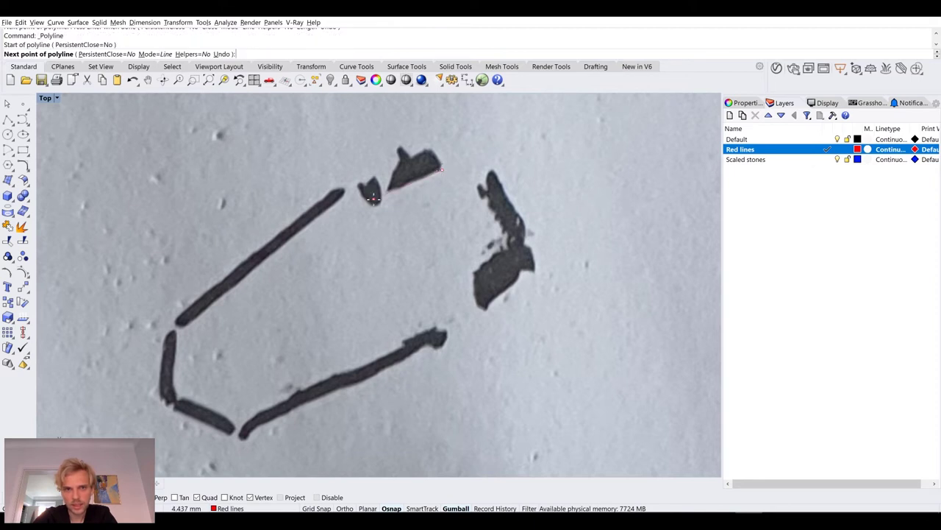
left_click(369, 200)
left_click(342, 196)
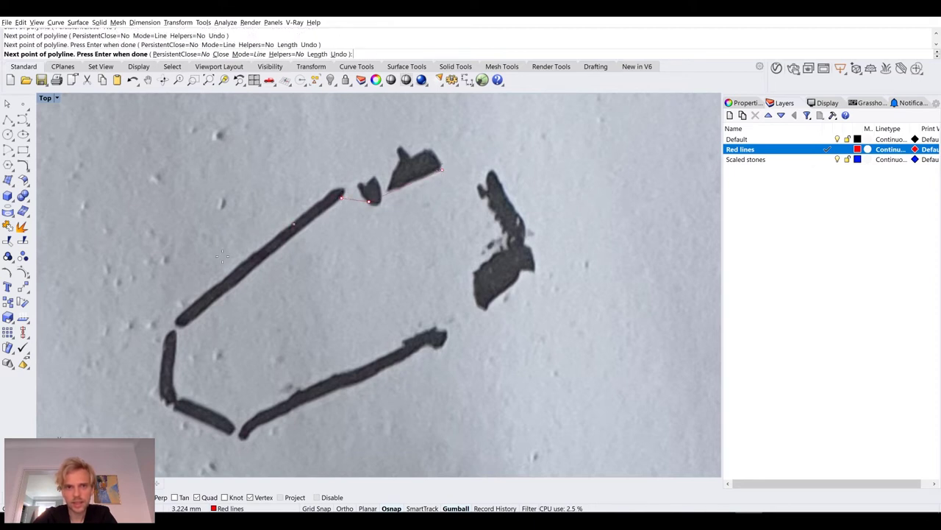
left_click(175, 336)
left_click(177, 399)
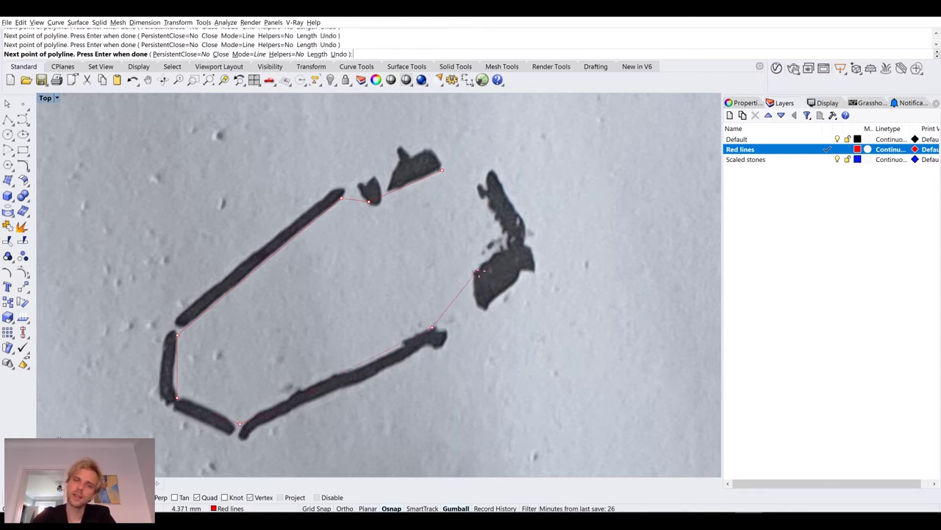
left_click(474, 274)
left_click(509, 245)
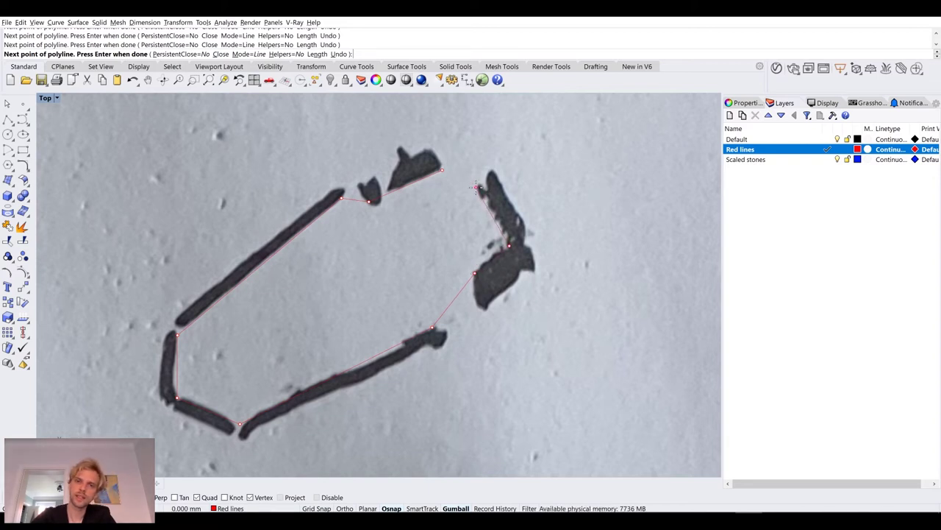
left_click(476, 188)
key("Return")
scroll(477, 187, "up", 3)
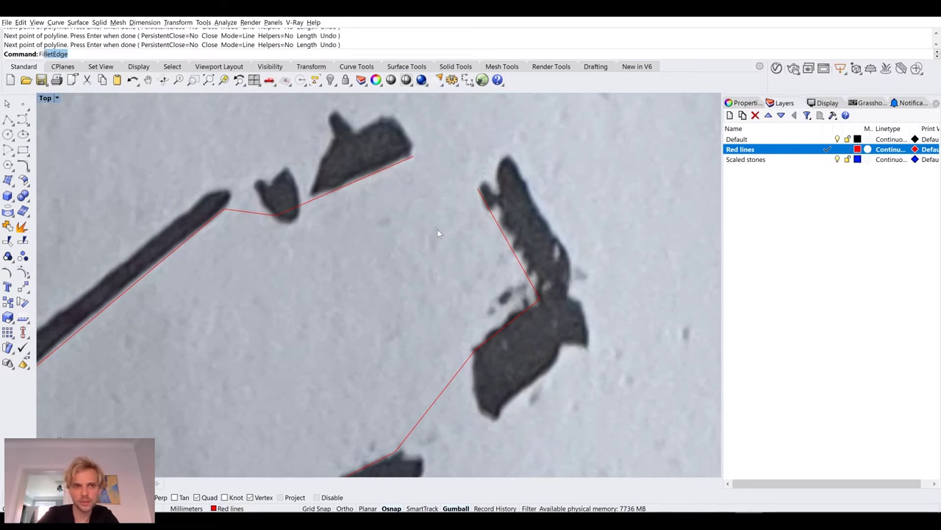
- Close the open corner of the elongated outline's polyline by filleting its two end segments with radius 0
key("Return")
key("Escape")
type("fillet")
key("Return")
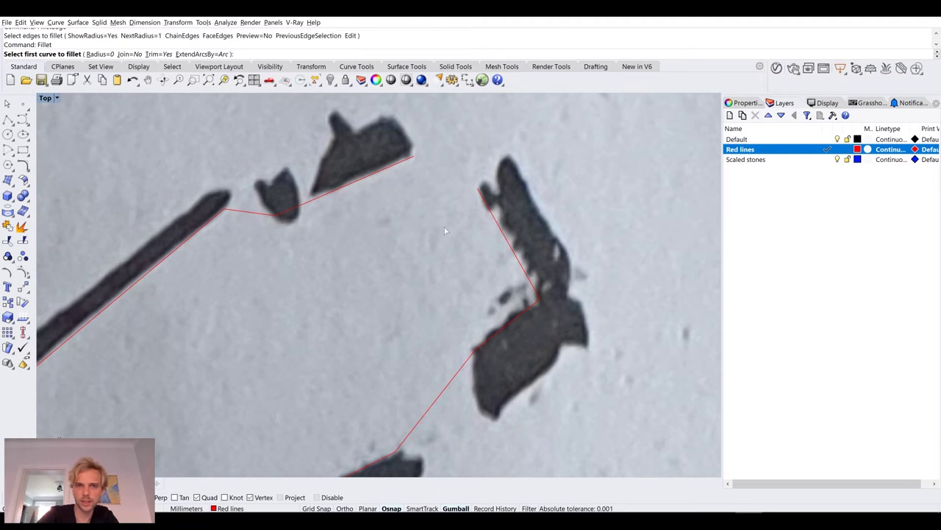
left_click(500, 231)
left_click(407, 162)
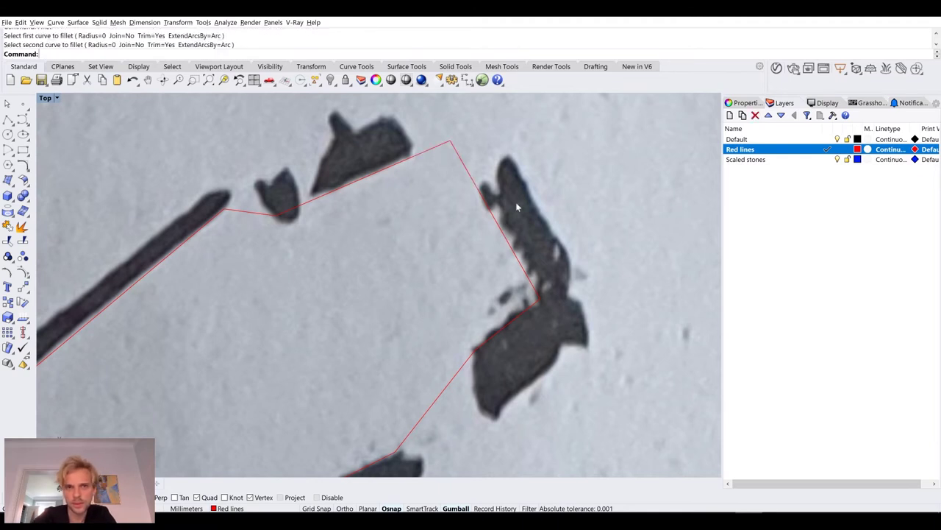
scroll(516, 201, "down", 3)
scroll(515, 201, "down", 2)
left_click(499, 194)
scroll(499, 194, "down", 8)
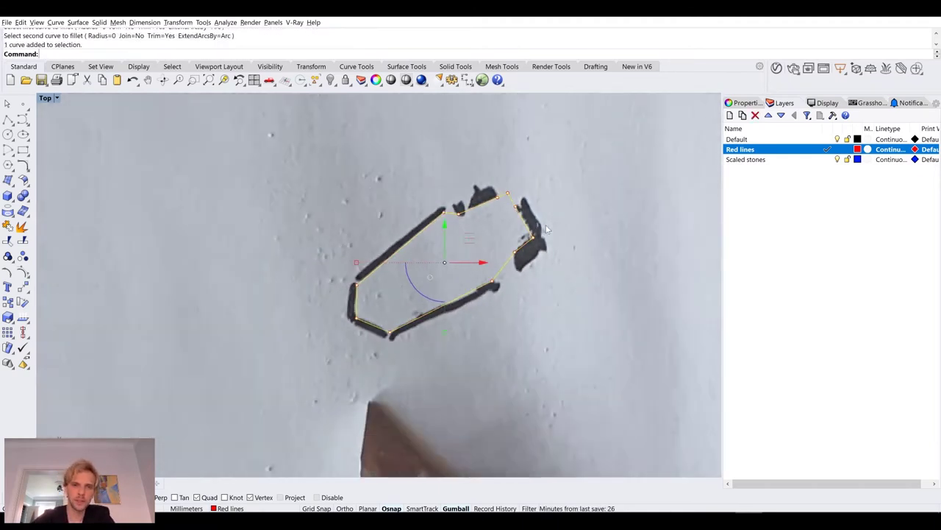
key("Escape")
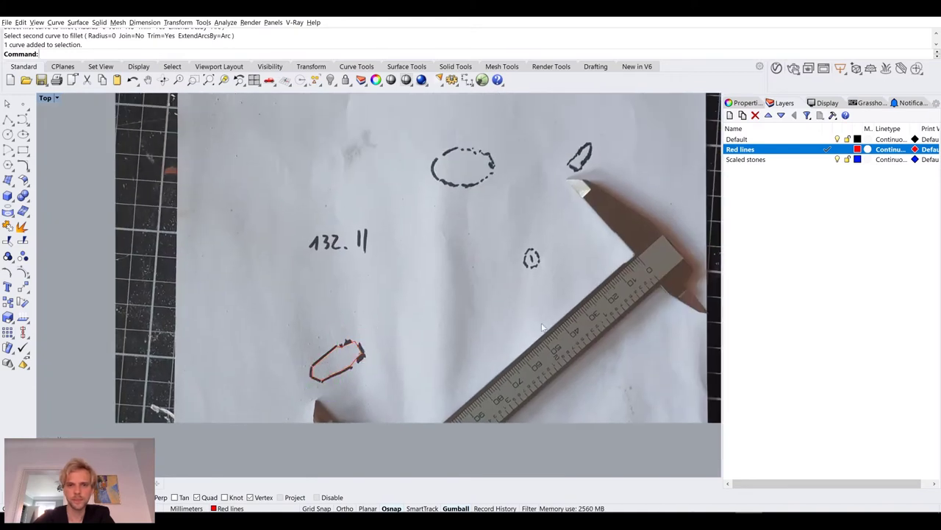
- Draw a circle of about 3.2 mm radius over the small round mark containing the 1
scroll(433, 248, "up", 8)
left_click(7, 134)
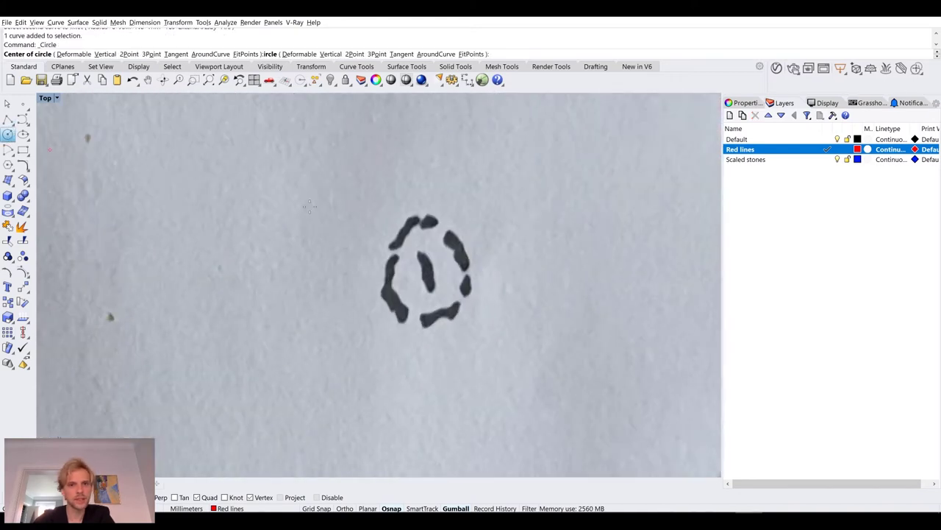
left_click(426, 274)
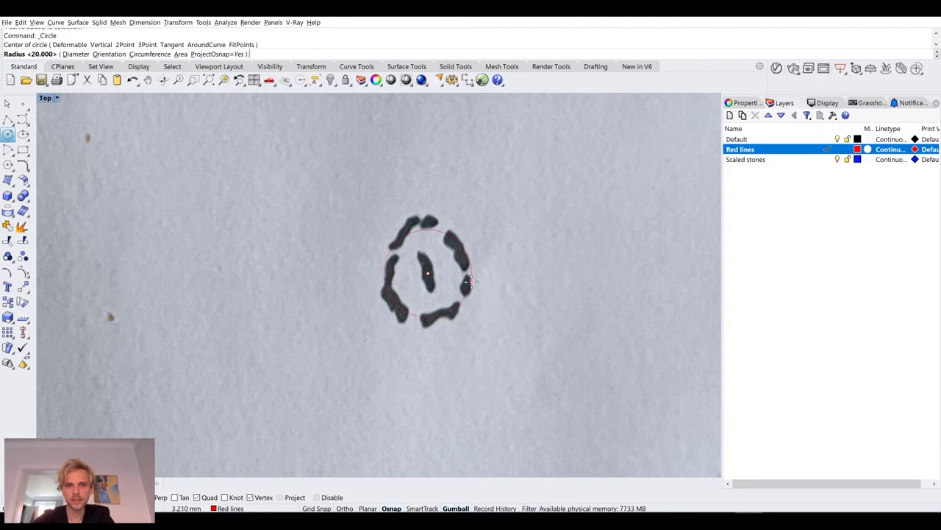
left_click(473, 273)
scroll(474, 274, "down", 3)
- Trace the large hand-drawn oval with a closed interpolated curve through points along its dashes
right_click_drag(358, 181, 503, 368)
scroll(444, 228, "up", 4)
right_click_drag(445, 228, 409, 234)
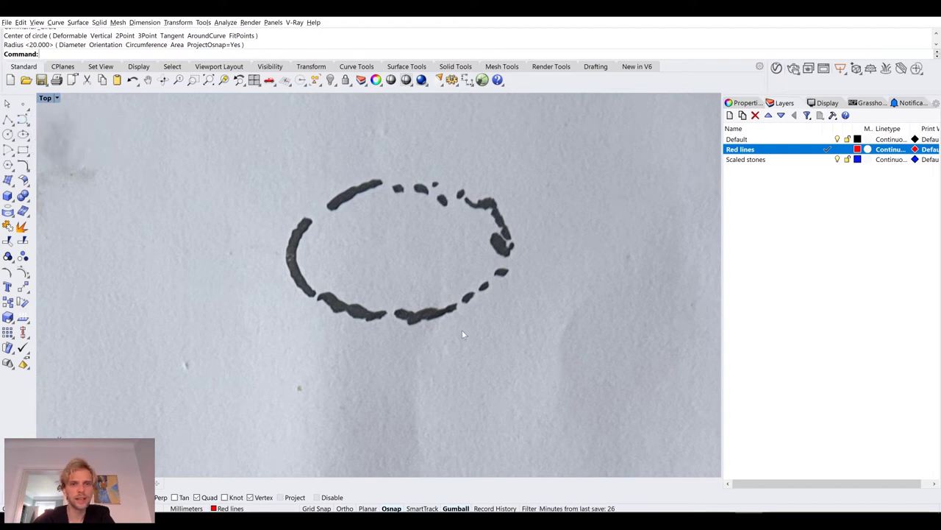
right_click(23, 119)
left_click(501, 267)
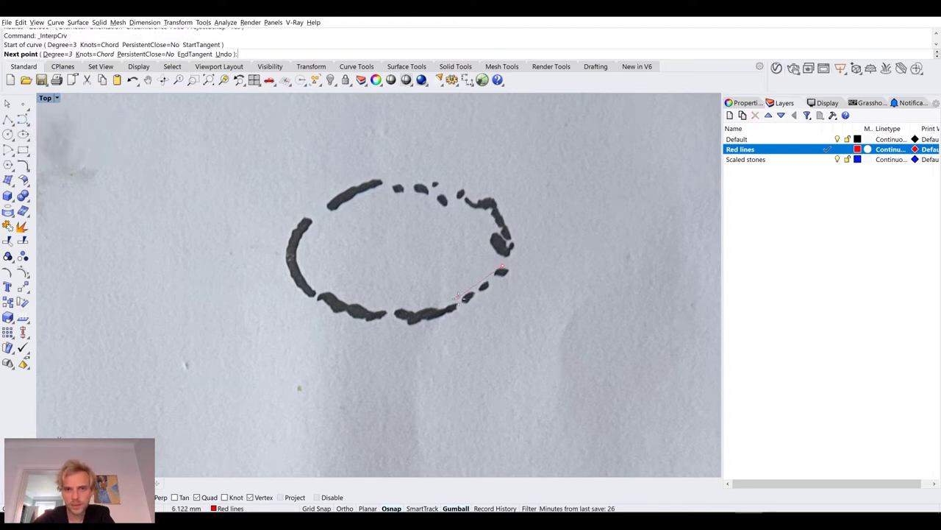
left_click(461, 299)
left_click(398, 315)
left_click(324, 297)
left_click(298, 272)
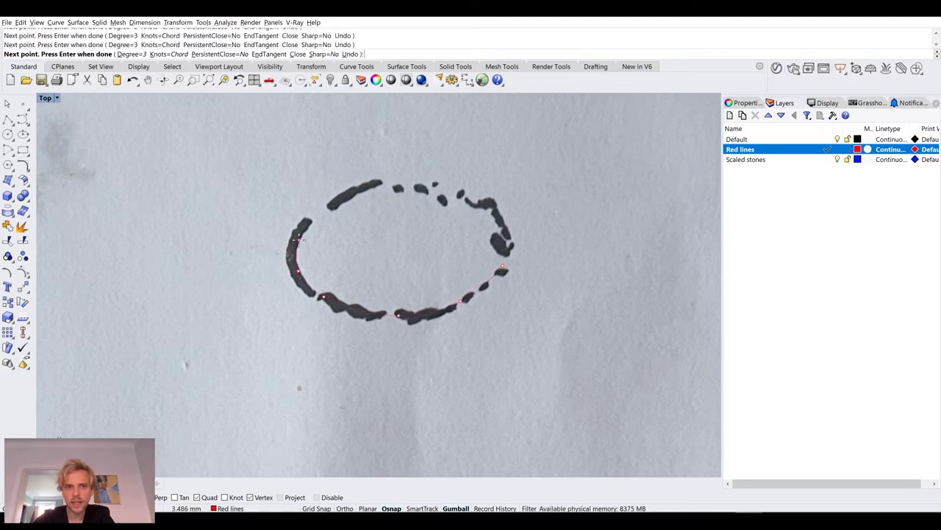
left_click(361, 189)
left_click(460, 193)
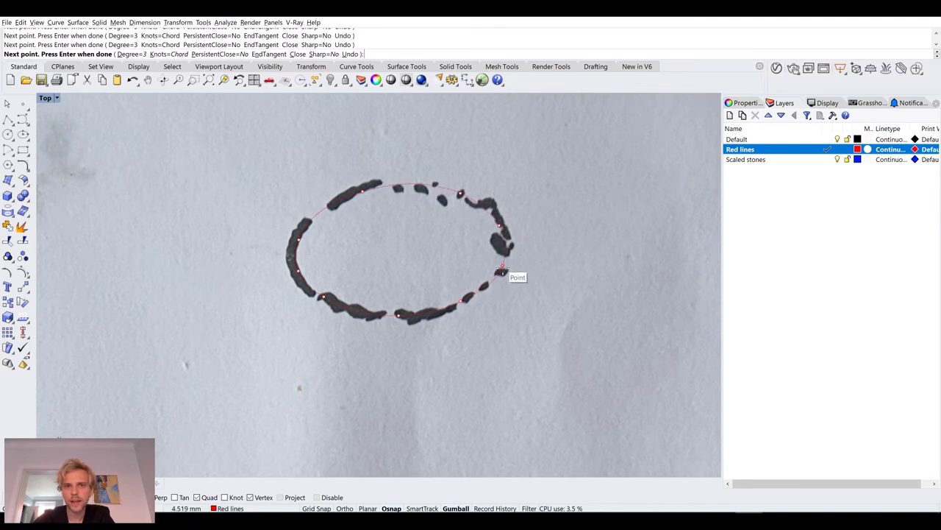
left_click(502, 265)
- Trace the small pointed outline above the caliper jaw tip with a closed polyline
scroll(502, 266, "down", 8)
right_click_drag(504, 273, 321, 285)
scroll(453, 261, "up", 6)
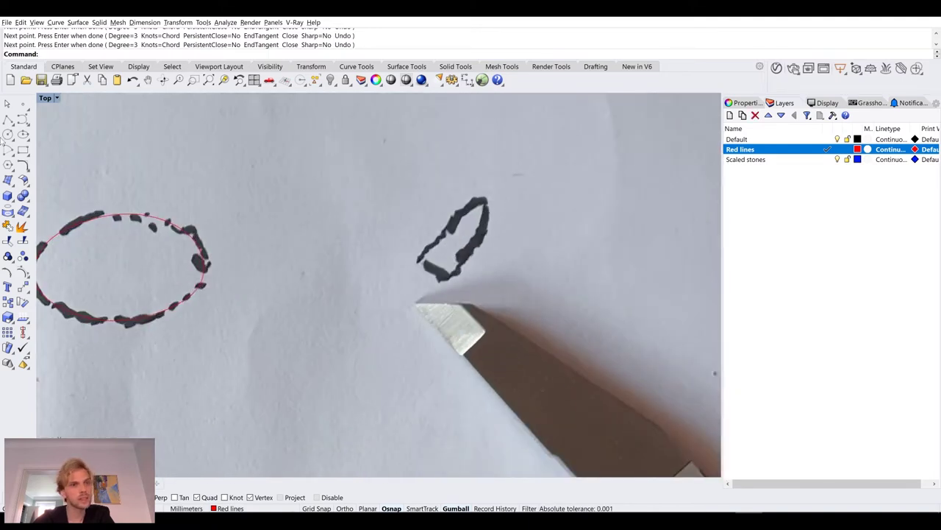
left_click(7, 119)
scroll(400, 245, "up", 2)
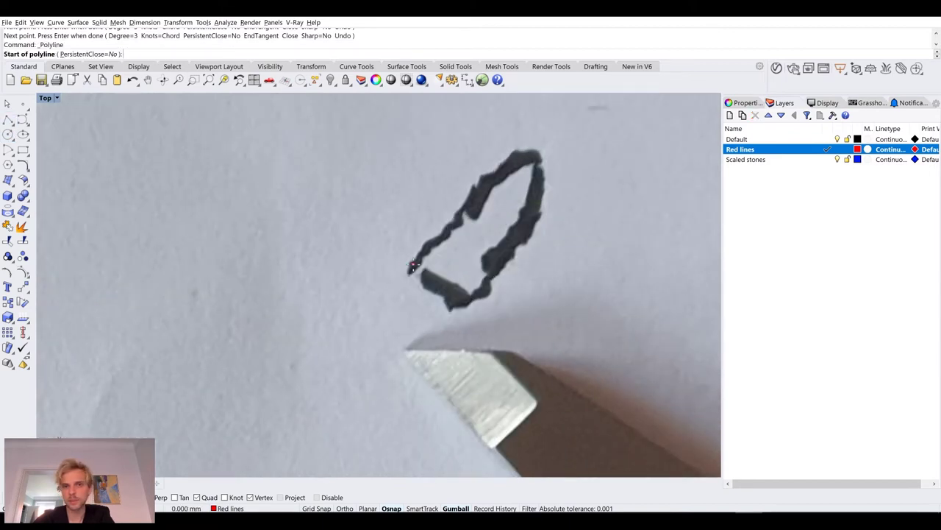
left_click(414, 267)
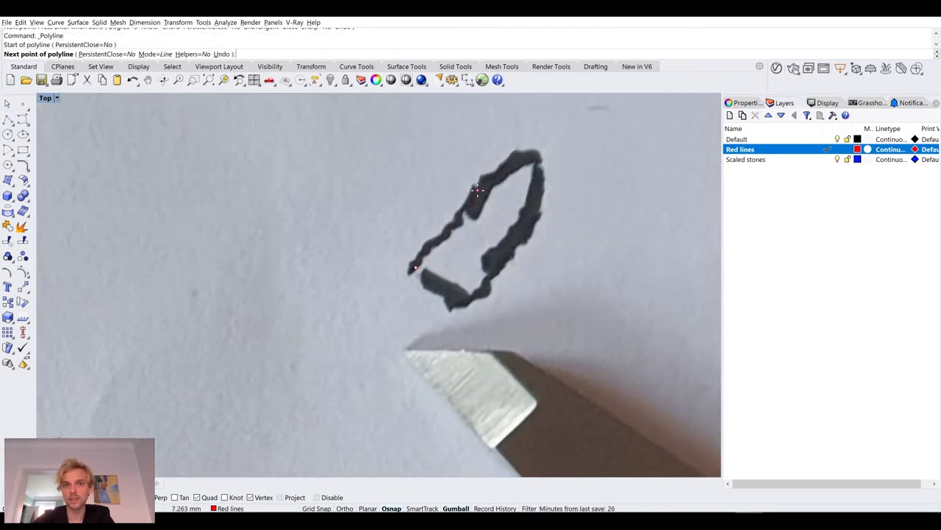
left_click(478, 190)
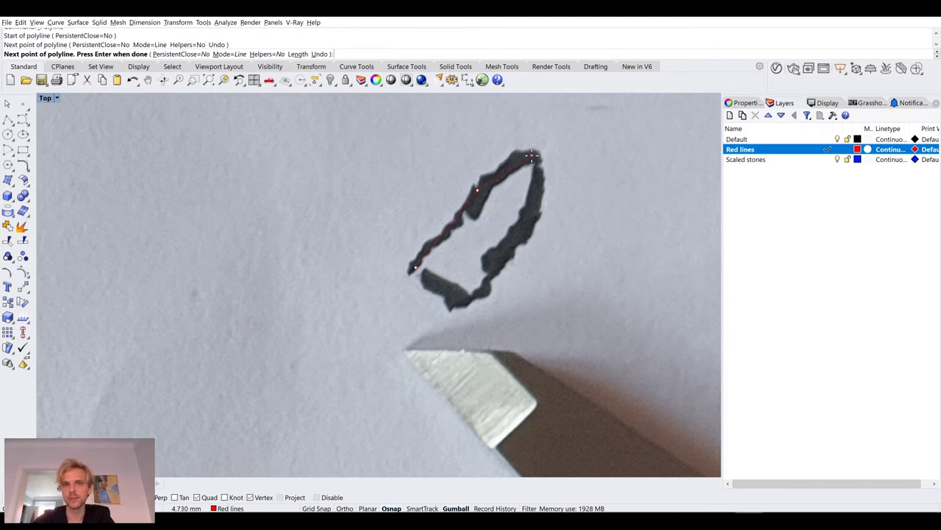
left_click(529, 155)
left_click(542, 162)
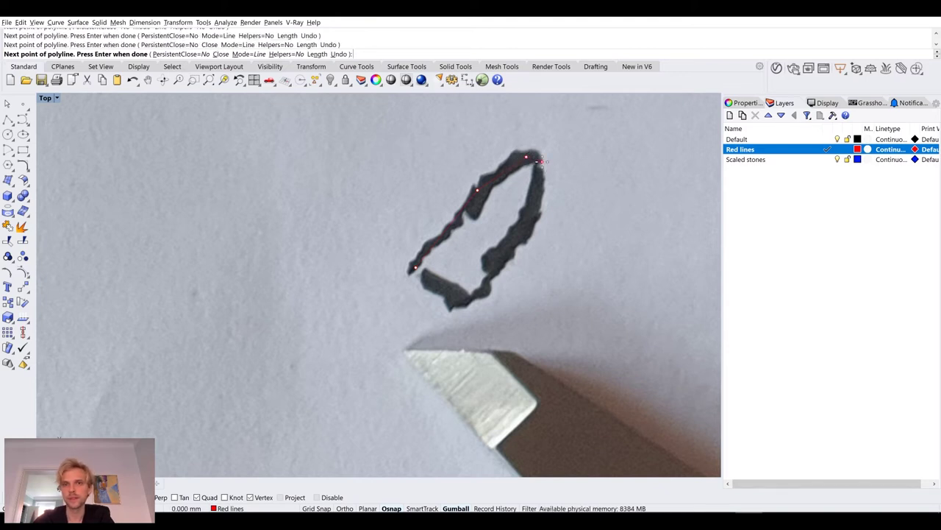
left_click(523, 226)
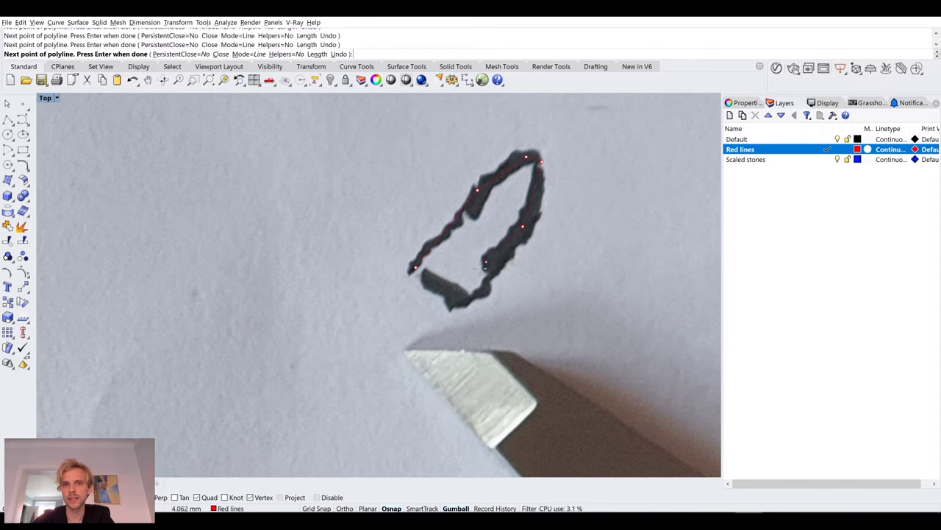
left_click(417, 269)
scroll(426, 220, "down", 8)
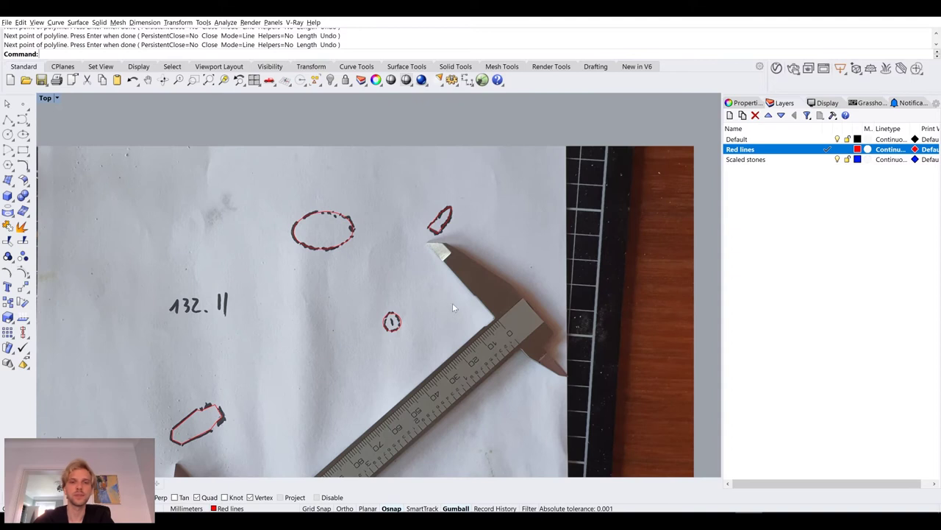
- Offset the elongated outline's polyline outward by 2 mm
scroll(470, 302, "down", 4)
scroll(403, 292, "up", 6)
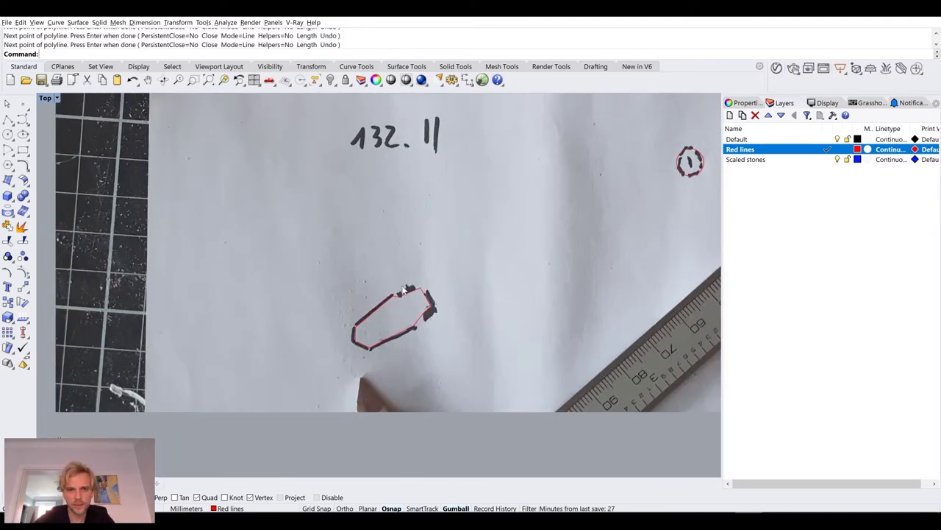
scroll(403, 289, "up", 1)
type("offset")
key("Return")
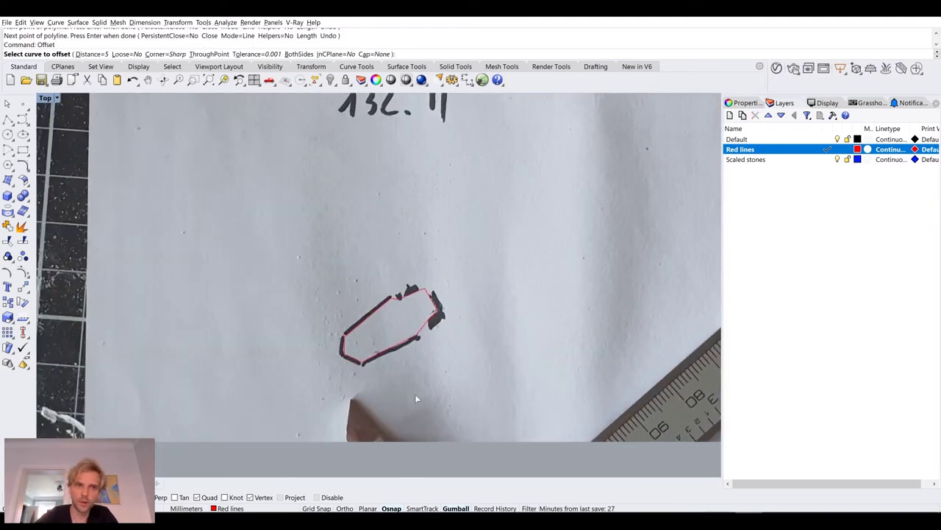
left_click(91, 54)
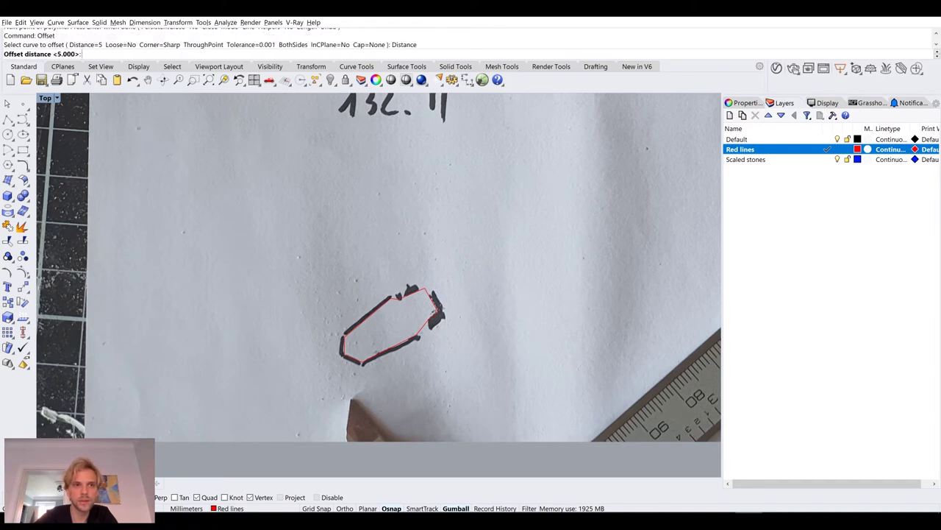
type("2")
key("Return")
left_click(394, 309)
left_click(359, 277)
- Offset the circle, the oval curve and the small pointed polyline outward by the same 2 mm
scroll(401, 291, "up", 3)
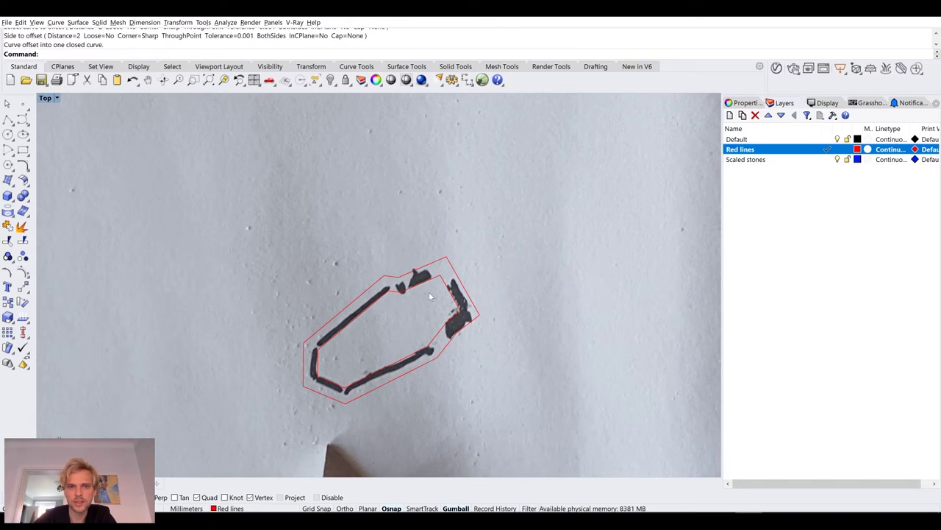
scroll(429, 292, "down", 9)
right_click_drag(545, 226, 408, 294)
scroll(532, 239, "up", 6)
left_click(496, 246)
right_click(491, 248)
left_click(435, 236)
right_click_drag(418, 243, 430, 380)
left_click(394, 227)
right_click(398, 235)
left_click(414, 271)
scroll(522, 231, "down", 2)
scroll(504, 220, "up", 4)
right_click_drag(552, 229, 435, 210)
left_click(504, 220)
key("Return")
left_click(443, 200)
- Delete the four original inner tracings, keeping only their outward offsets
scroll(551, 266, "down", 6)
right_click_drag(363, 301, 369, 251)
key("Delete")
scroll(486, 234, "up", 4)
left_click(488, 237)
key("Delete")
right_click_drag(429, 190, 454, 277)
left_click(418, 189)
key("Delete")
scroll(412, 239, "down", 3)
scroll(341, 304, "up", 4)
left_click(341, 301)
key("Delete")
scroll(353, 291, "up", 3)
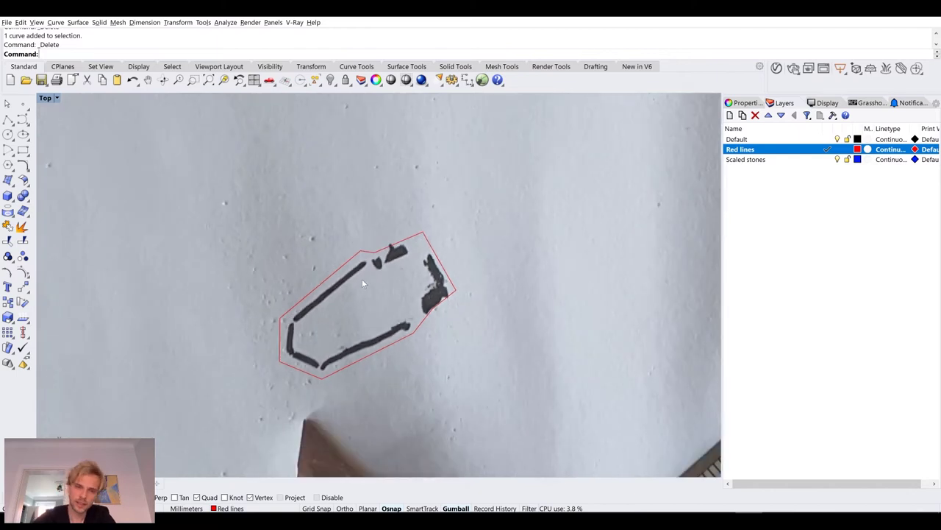
- Round all corners of the elongated offset outline using FilletCorners with a radius of 1 mm
right_click_drag(362, 279, 348, 248)
scroll(327, 247, "up", 2)
left_click(324, 251)
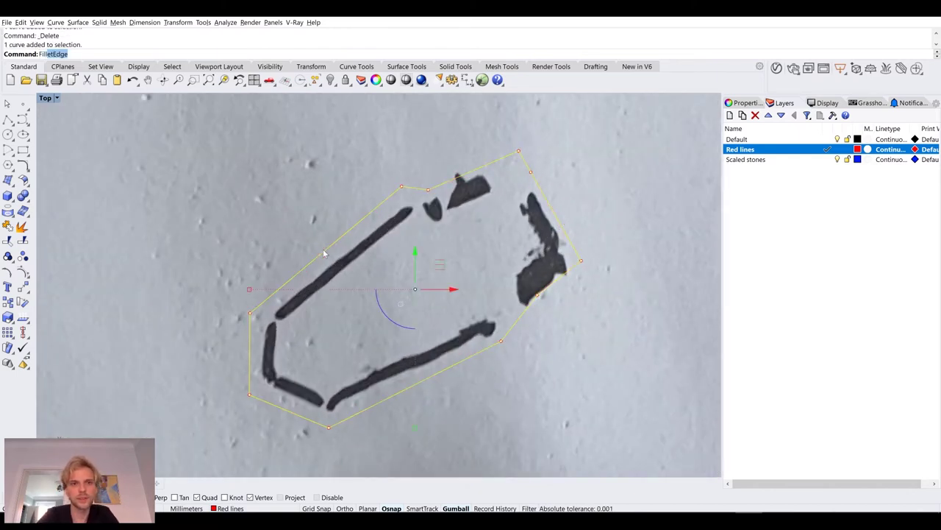
key("Down")
key("Down")
key("Return")
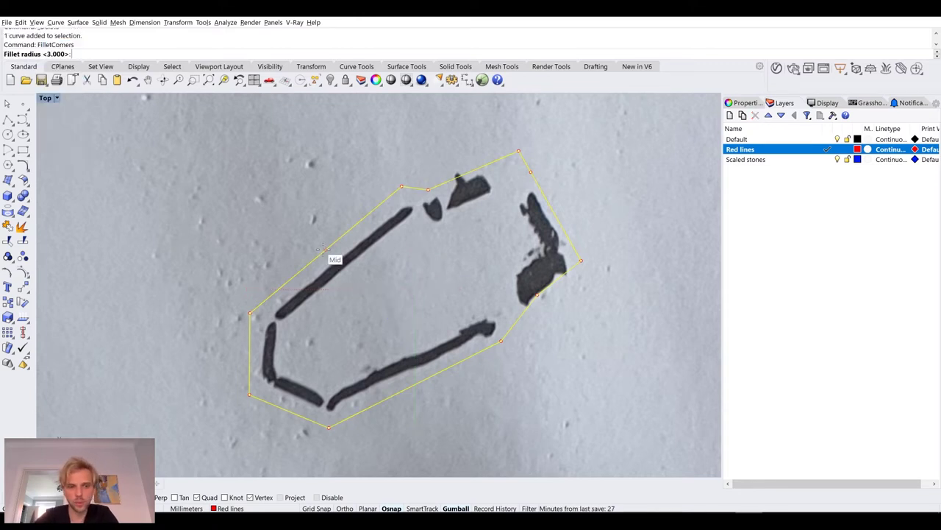
type("1")
key("Return")
key("Escape")
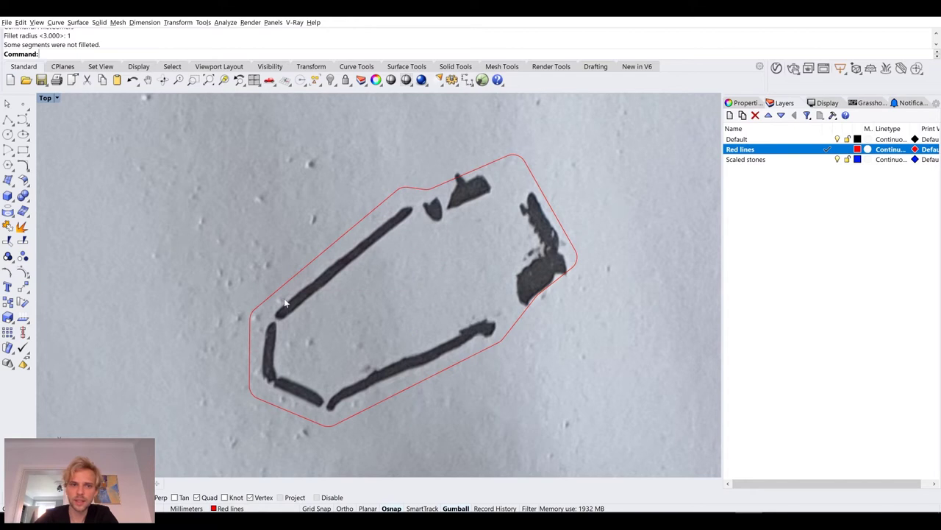
- Round the corners of the small pointed offset outline using FilletCorners with a radius of 1 mm
scroll(314, 335, "down", 8)
right_click_drag(460, 230, 331, 317)
scroll(330, 317, "down", 8)
scroll(494, 201, "up", 6)
right_click_drag(494, 202, 408, 331)
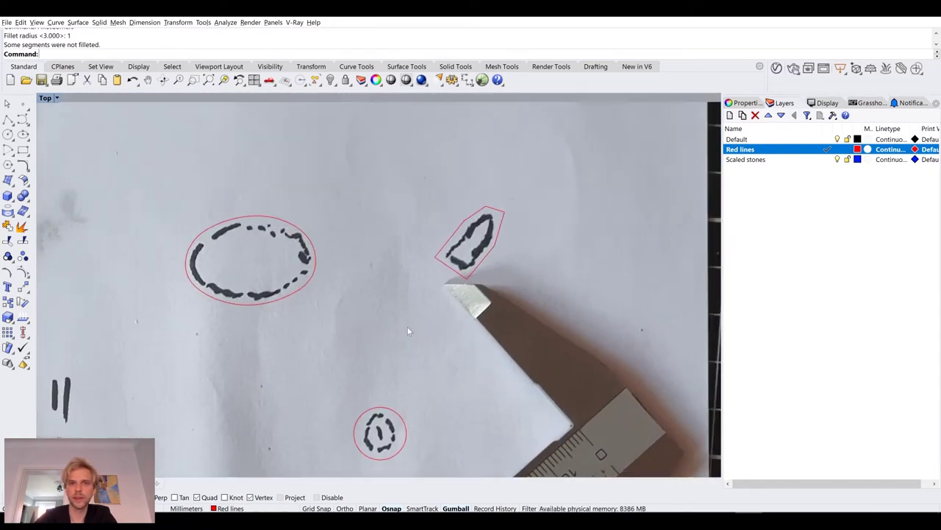
scroll(448, 262, "up", 2)
left_click(452, 228)
key("Return")
key("Return")
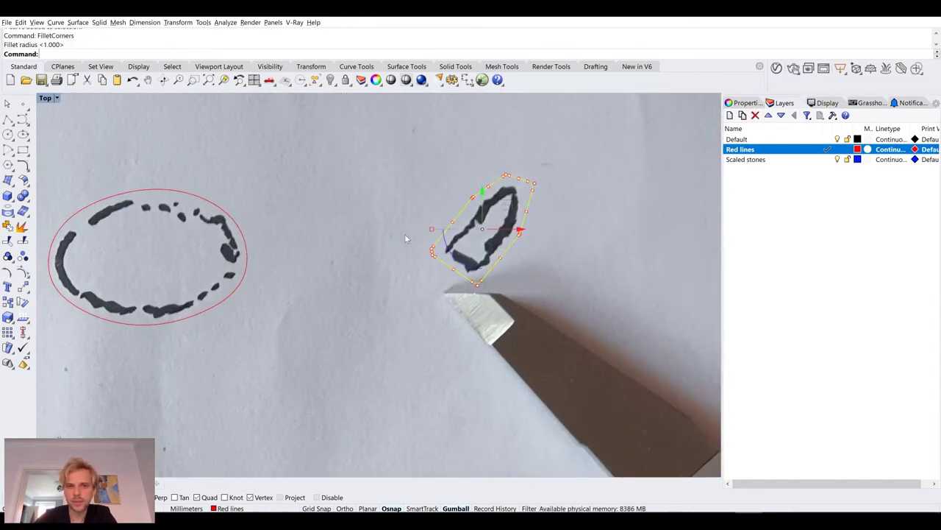
key("Escape")
- Group the four red offset outlines
scroll(390, 296, "down", 6)
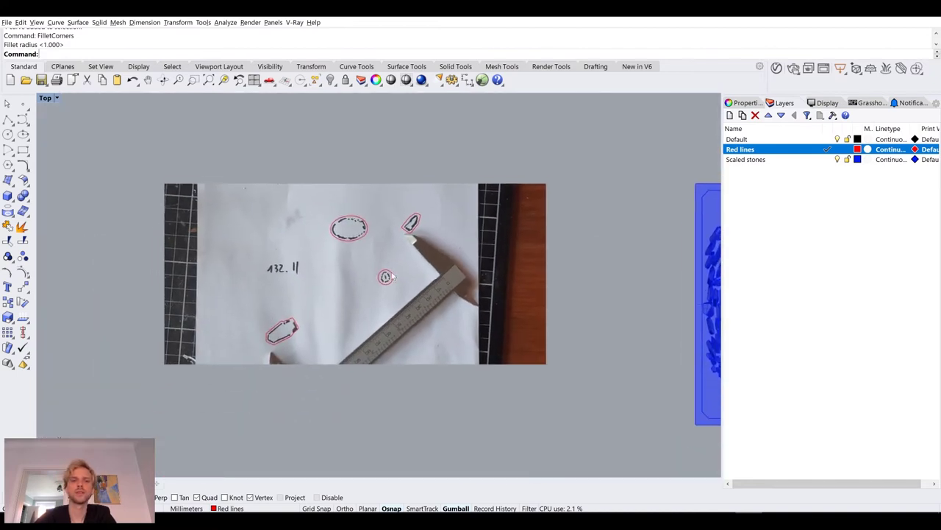
scroll(350, 250, "down", 2)
left_click_drag(270, 145, 472, 383)
type("Gro")
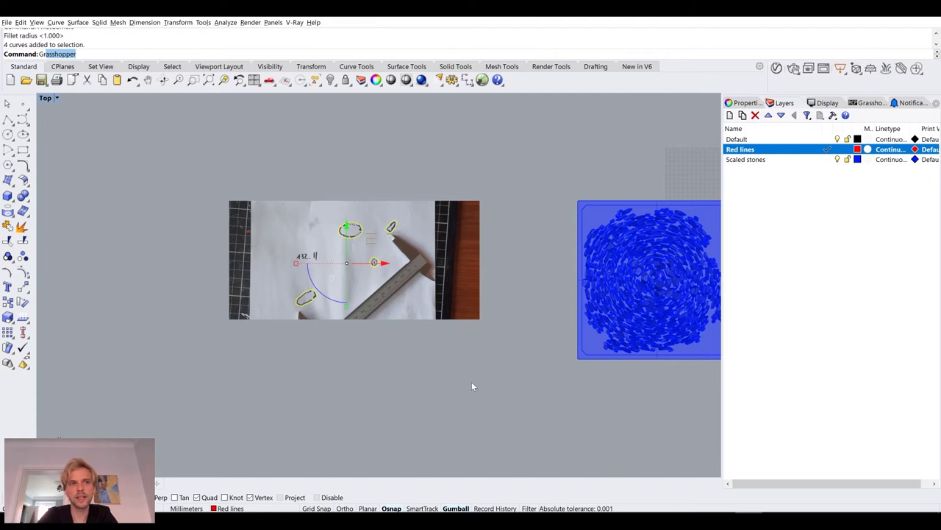
type("up")
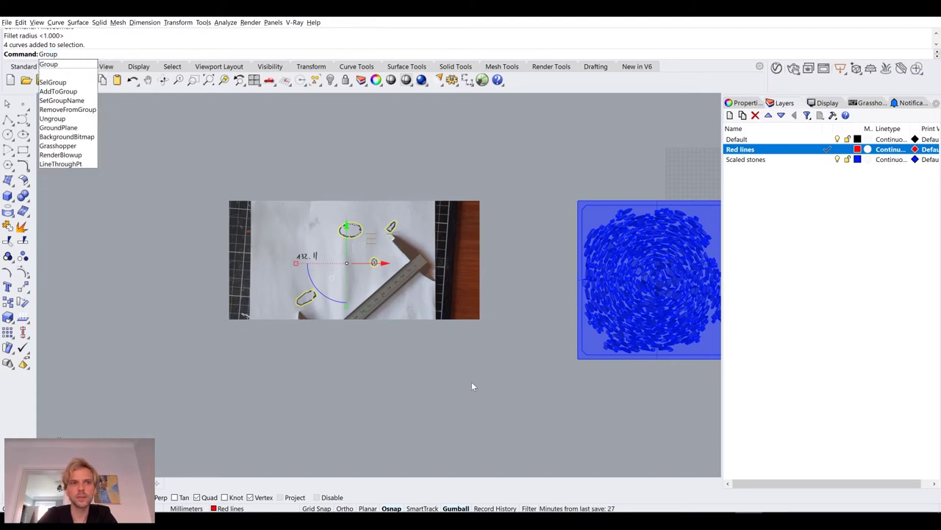
key("Return")
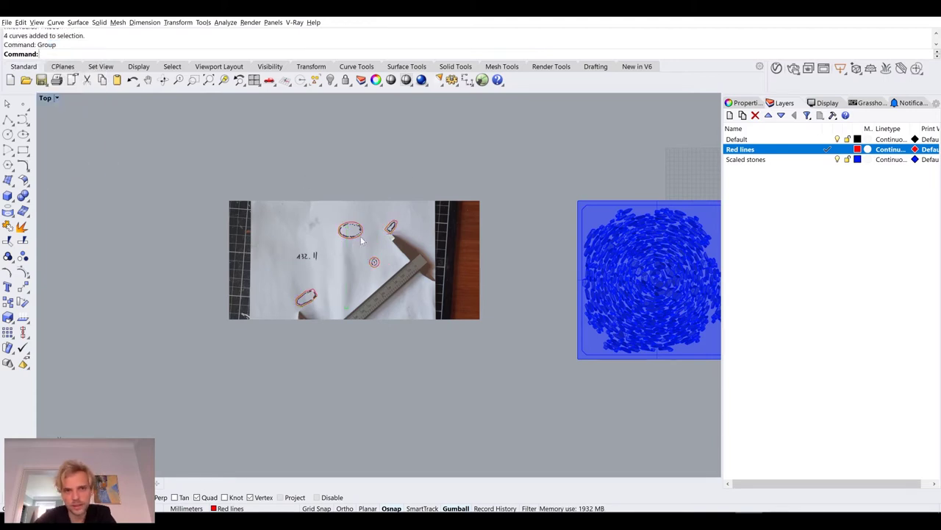
- Move the grouped outlines off the photo onto the stone tray and inspect their position over the stones
scroll(438, 271, "down", 3)
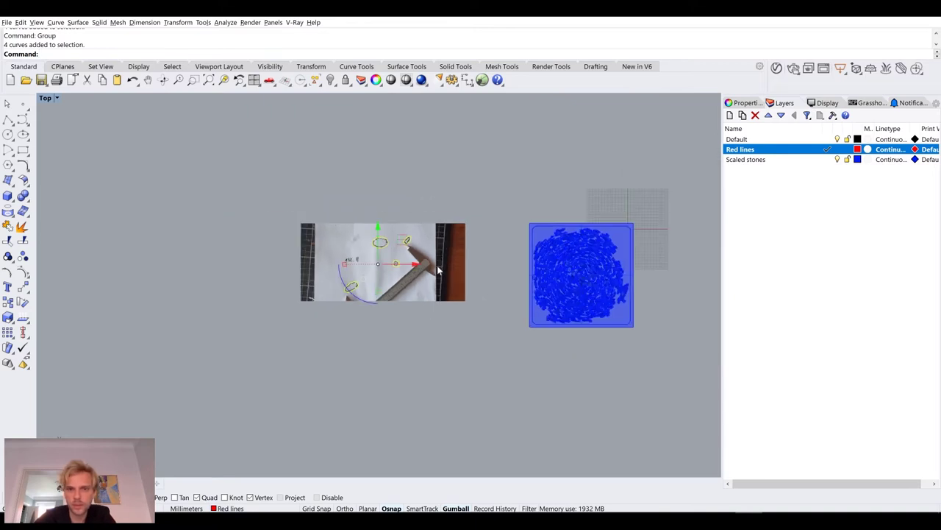
right_click_drag(418, 273, 359, 252)
left_click_drag(360, 250, 559, 258)
scroll(568, 256, "up", 3)
right_click_drag(568, 257, 584, 205)
left_click_drag(485, 144, 487, 166)
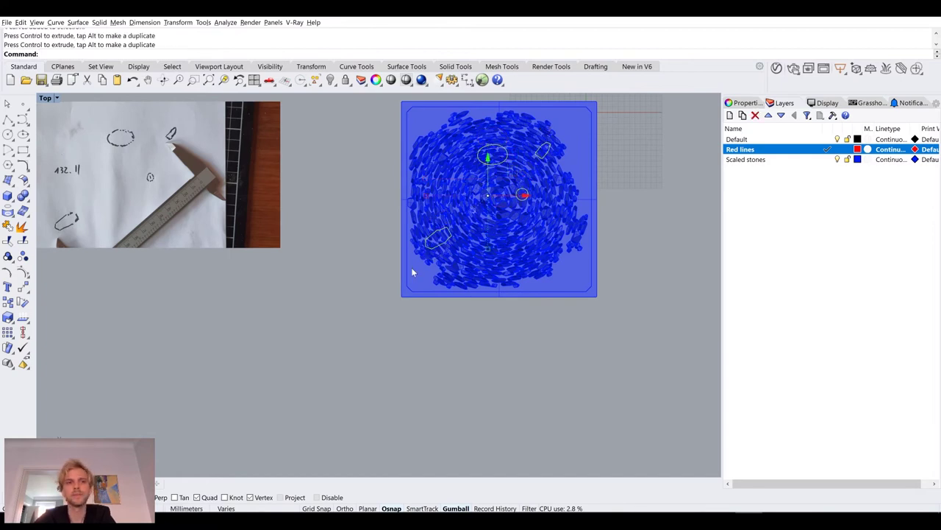
scroll(434, 246, "up", 1)
scroll(445, 233, "up", 12)
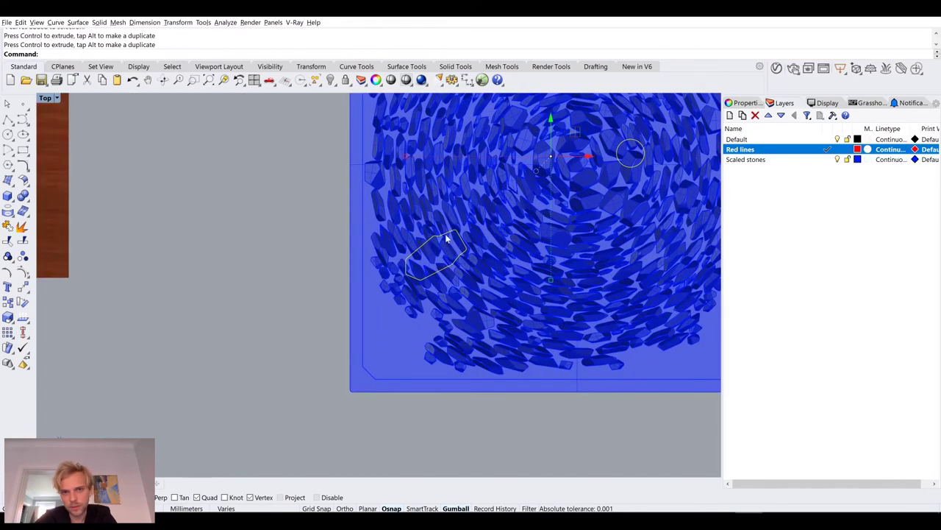
scroll(428, 238, "down", 12)
right_click_drag(474, 230, 445, 263)
scroll(510, 212, "up", 2)
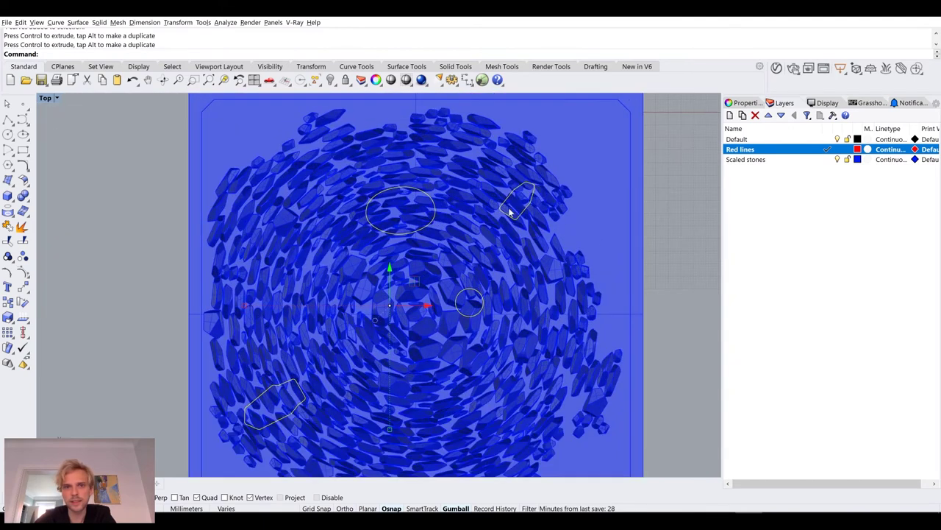
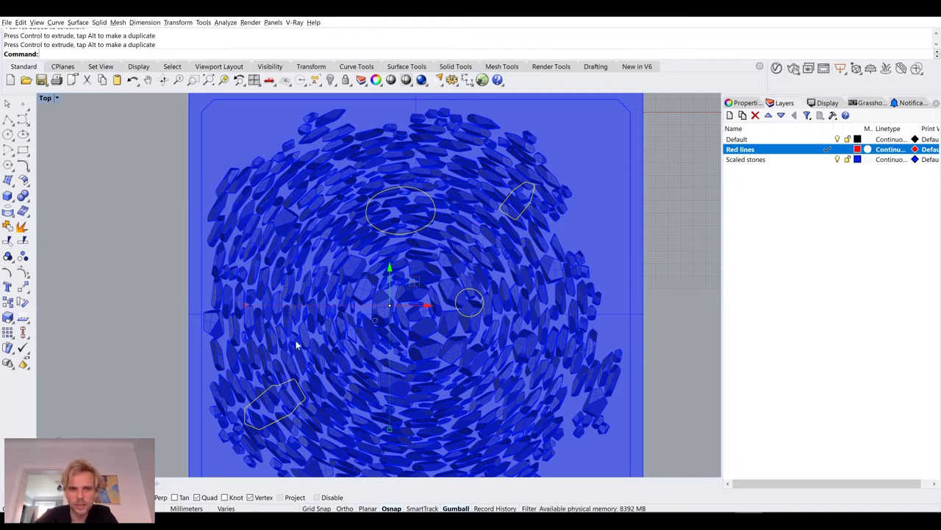
- Examine the height of the grouped outlines relative to the stone tray in the Perspective view
scroll(297, 345, "down", 5)
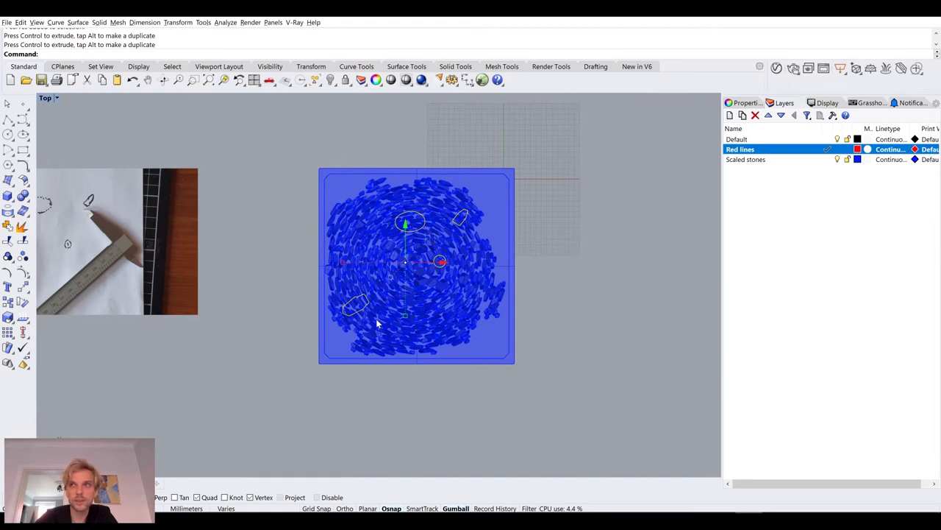
double_click(47, 99)
double_click(401, 99)
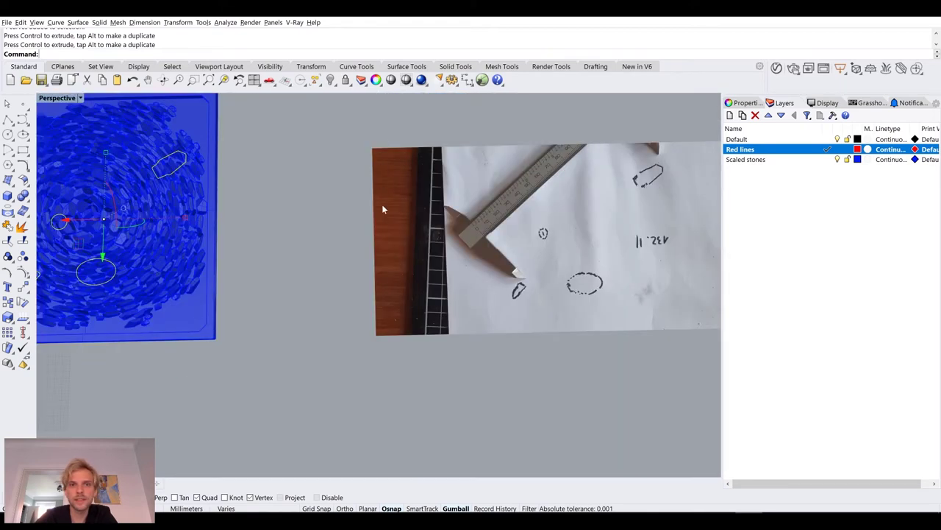
scroll(386, 232, "down", 5)
right_click_drag(422, 310, 572, 270)
scroll(356, 257, "up", 7)
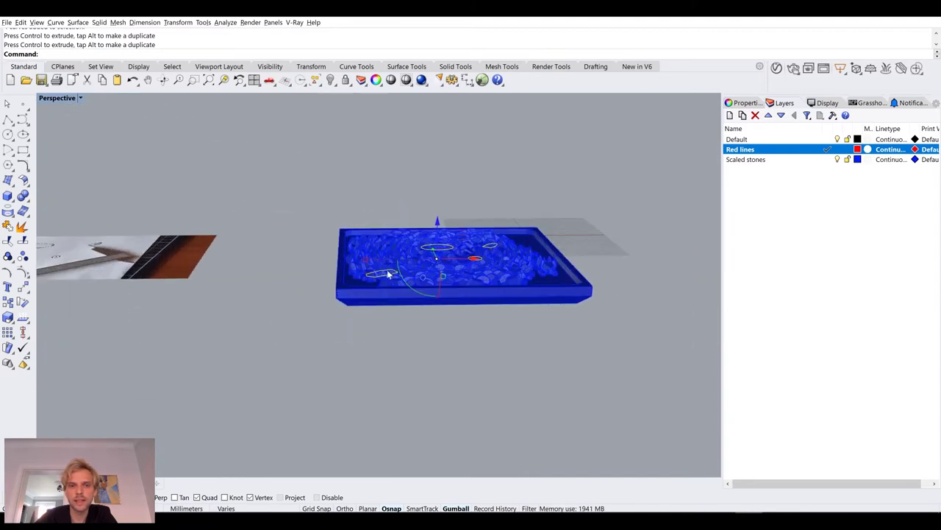
scroll(382, 271, "up", 2)
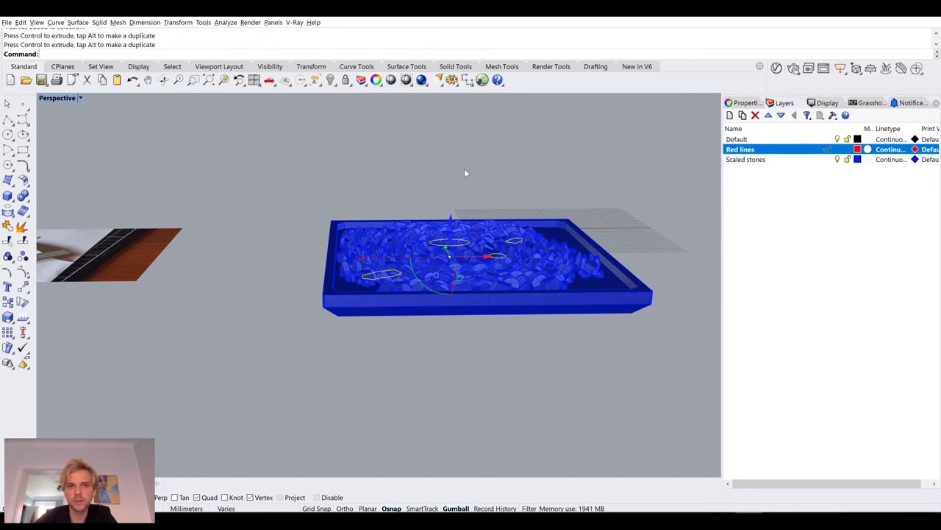
scroll(423, 184, "down", 4)
right_click_drag(427, 190, 397, 238, "shift")
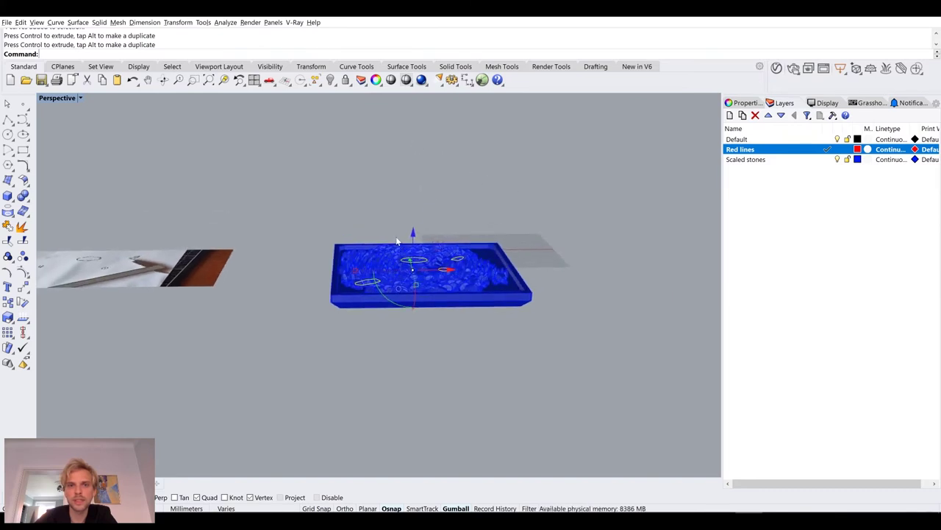
right_click_drag(570, 189, 371, 225)
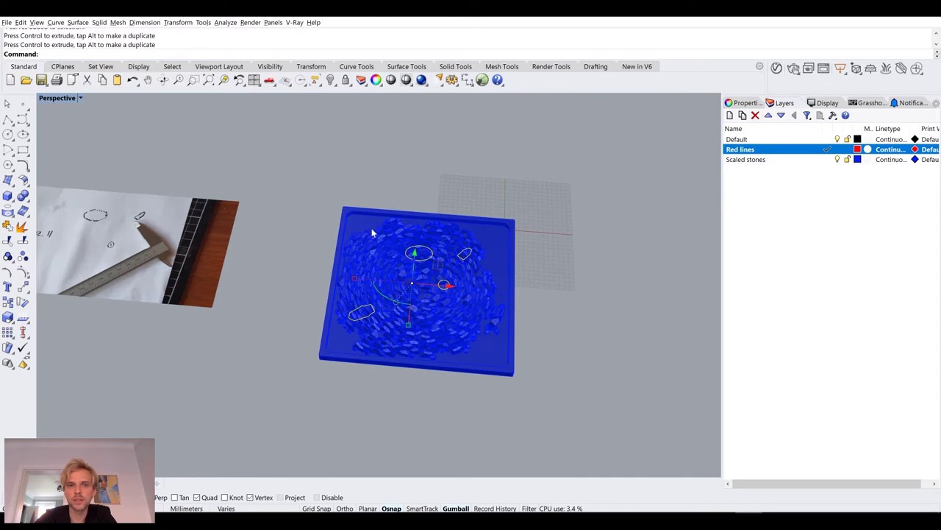
- Adjust the position and height of the grouped outlines over the stones, checking them from low viewing angles
right_click_drag(430, 279, 438, 298)
left_click_drag(444, 296, 445, 294)
right_click_drag(392, 328, 318, 282)
scroll(400, 288, "up", 4)
scroll(403, 280, "down", 6)
scroll(436, 295, "up", 6)
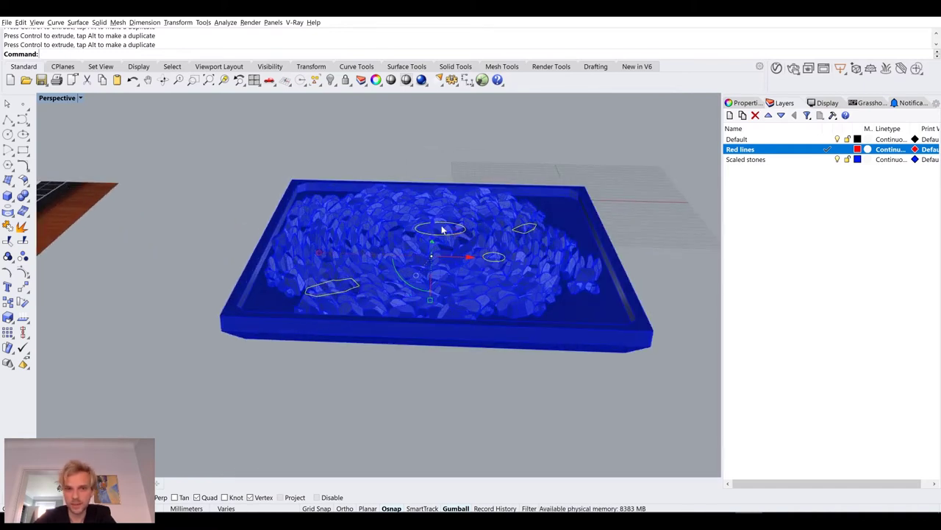
right_click_drag(344, 234, 454, 242)
left_click_drag(454, 239, 449, 258)
mouse_move(448, 259)
right_mouse_down()
mouse_move(451, 227)
mouse_move(455, 254)
right_mouse_up()
left_click_drag(455, 222, 459, 203)
left_click(312, 173)
right_click_drag(306, 172, 291, 213)
right_click_drag(367, 288, 378, 272)
scroll(343, 306, "up", 5)
right_click_drag(342, 305, 312, 203)
- Extrude the four outlines as solids with ExtrudeCrv, snapping the depth to the midpoint of the tray floor's chamfered corner edge
left_click(544, 162)
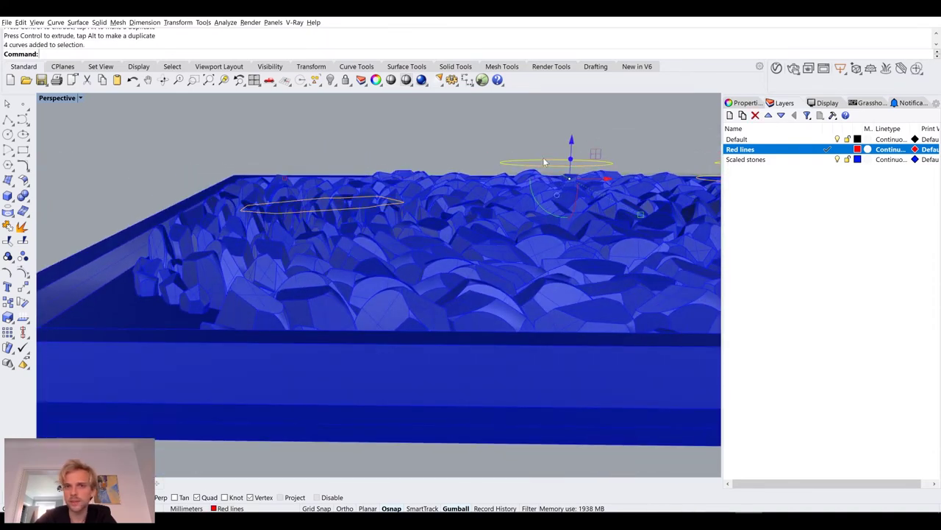
type("x")
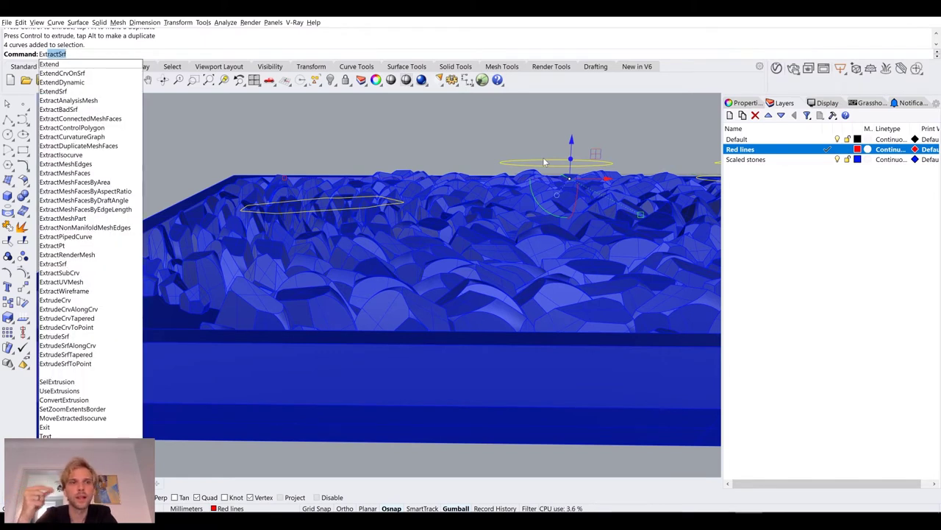
type("trudeCrv")
key("Return")
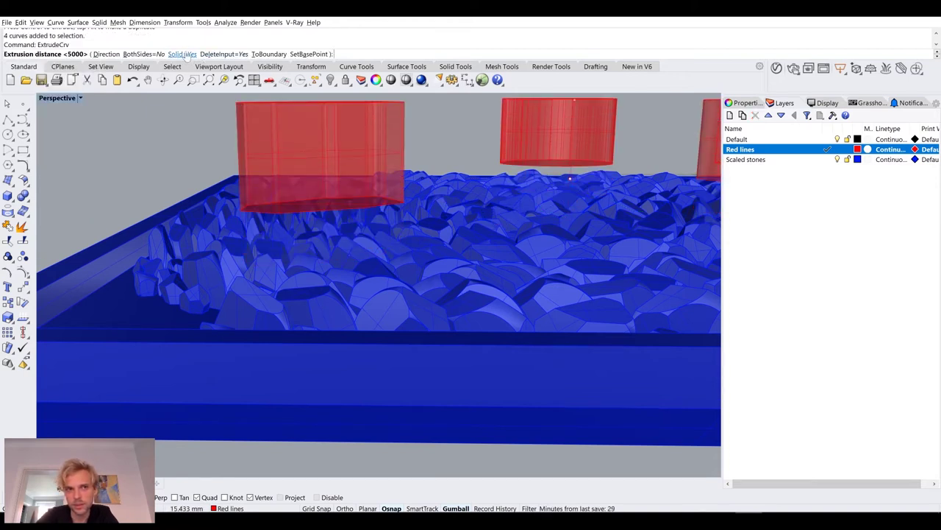
right_click_drag(357, 189, 263, 221)
scroll(259, 218, "down", 4)
scroll(93, 170, "up", 2)
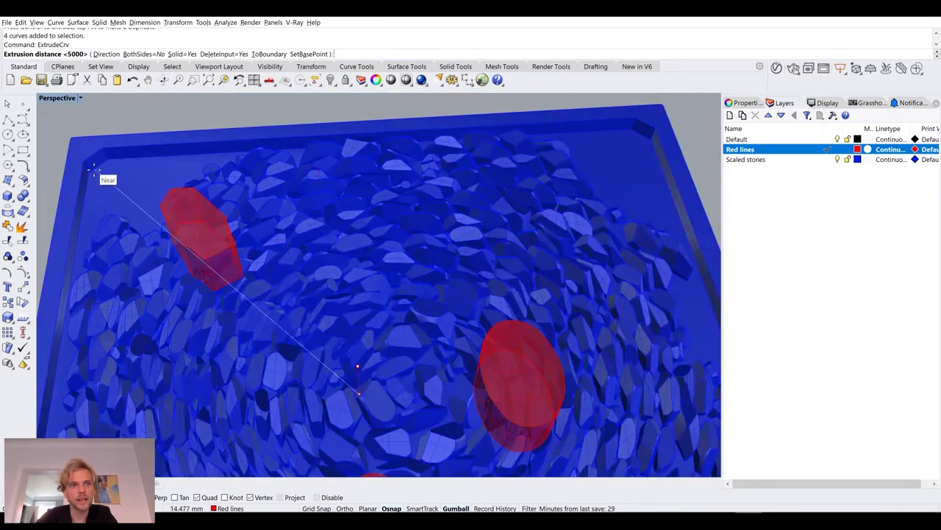
scroll(94, 168, "up", 3)
scroll(103, 169, "up", 3)
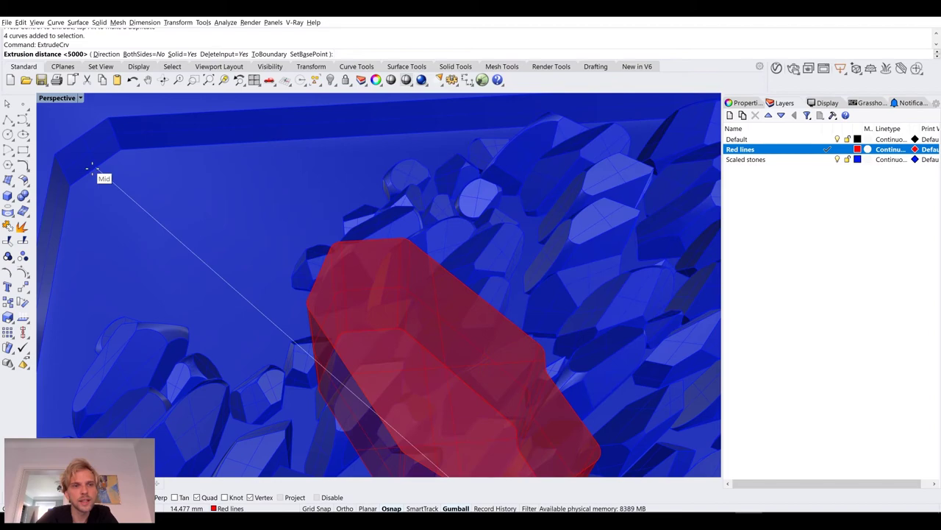
left_click(90, 169)
scroll(184, 206, "down", 5)
right_click_drag(184, 207, 307, 259)
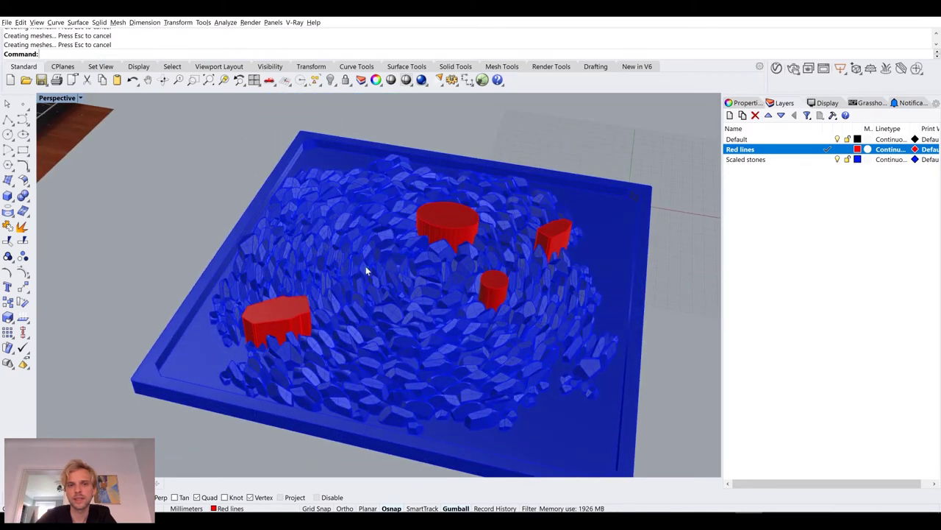
right_click_drag(366, 271, 300, 274)
right_click_drag(156, 289, 202, 322)
left_click(196, 354)
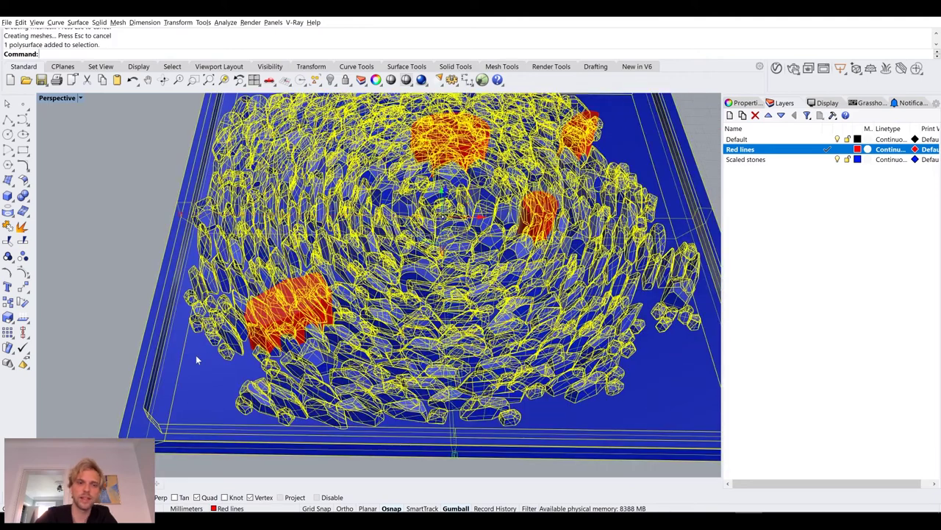
type("ooleanUnion")
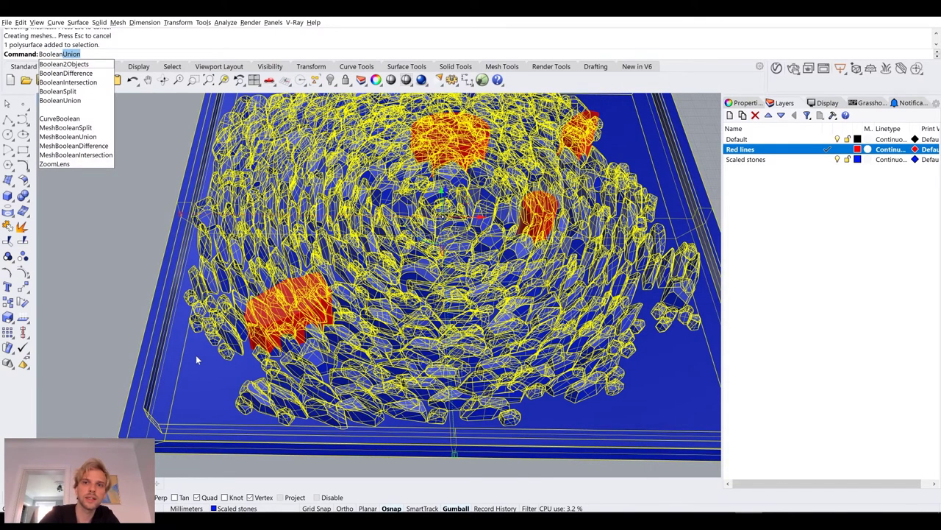
key("Escape")
left_click(314, 319)
left_click(467, 153, "shift")
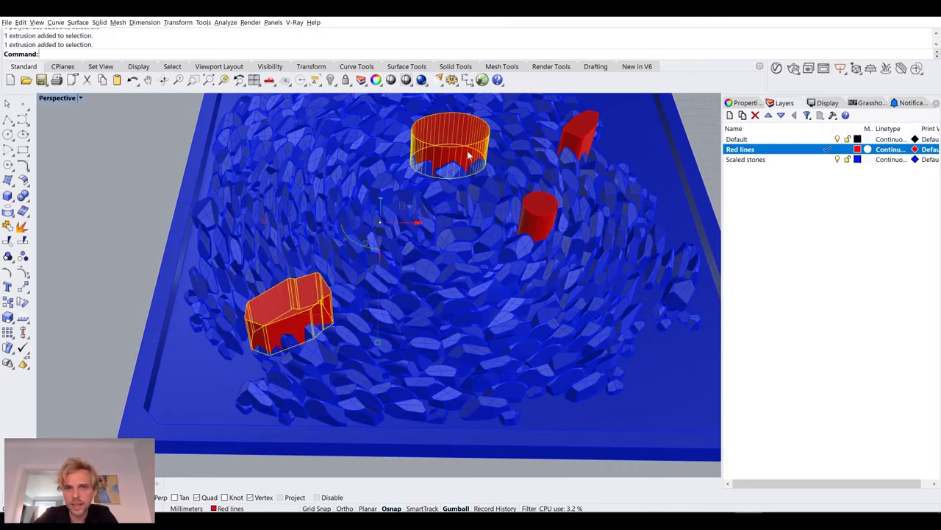
left_click(559, 208, "shift")
left_click(705, 133)
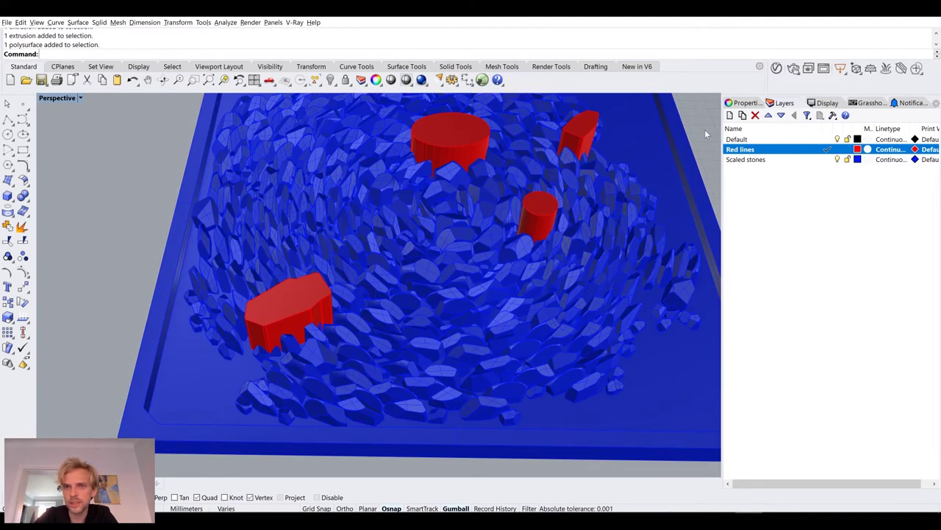
left_click(459, 142)
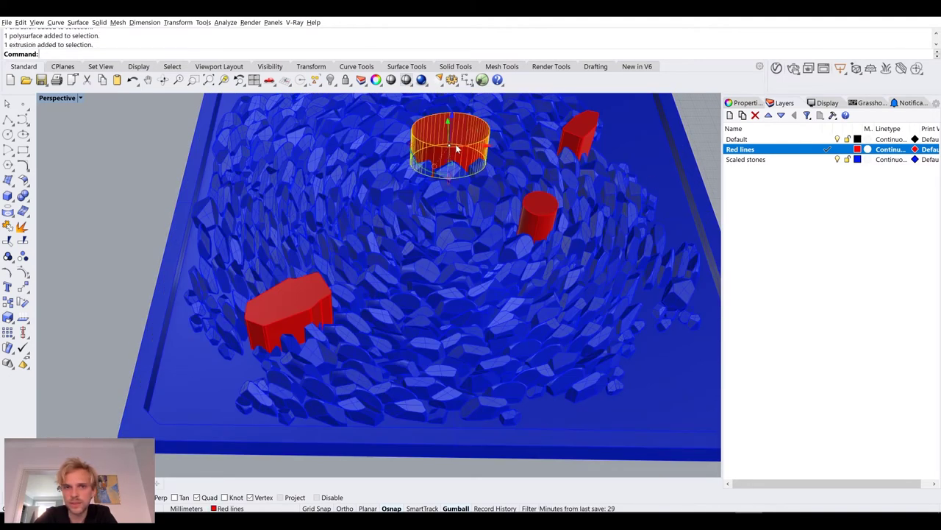
left_click(581, 136, "shift")
left_click(539, 224, "shift")
left_click(312, 308, "shift")
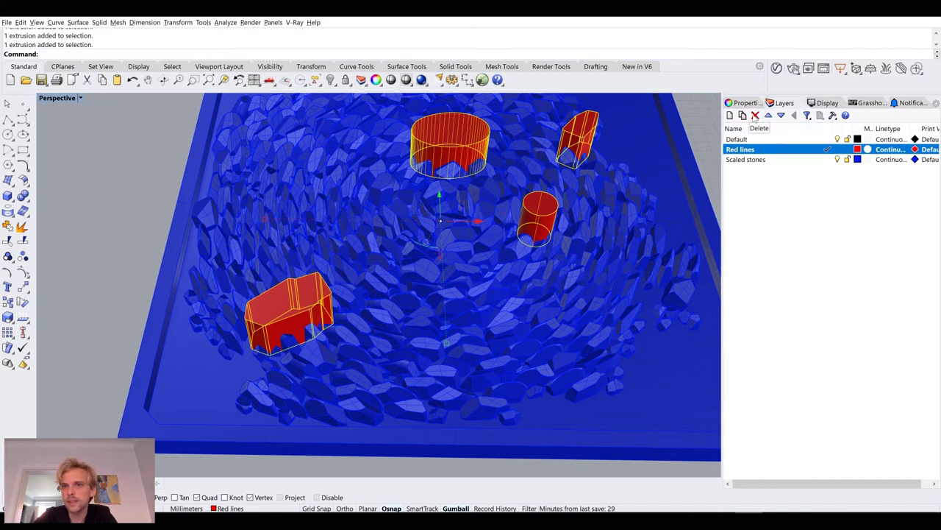
- Create a new layer named Before_boolean
left_click(729, 115)
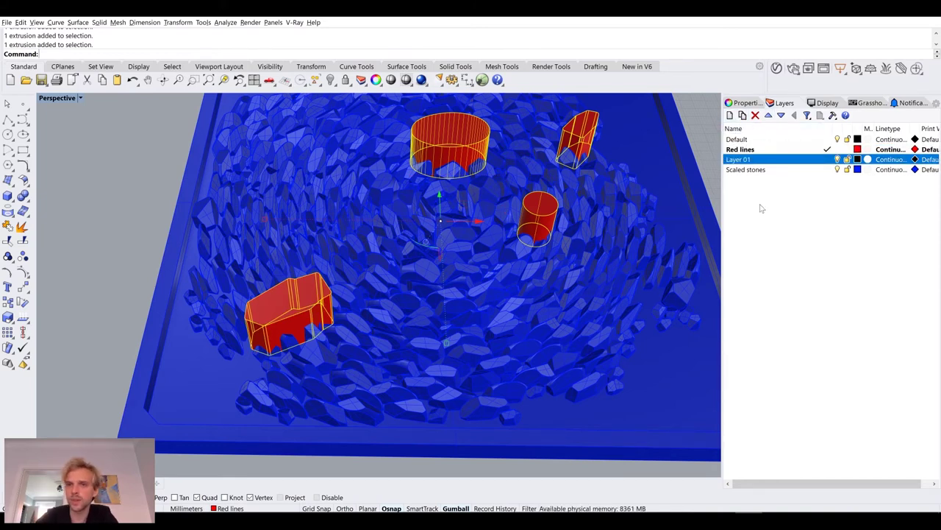
key("Escape")
left_click(738, 160)
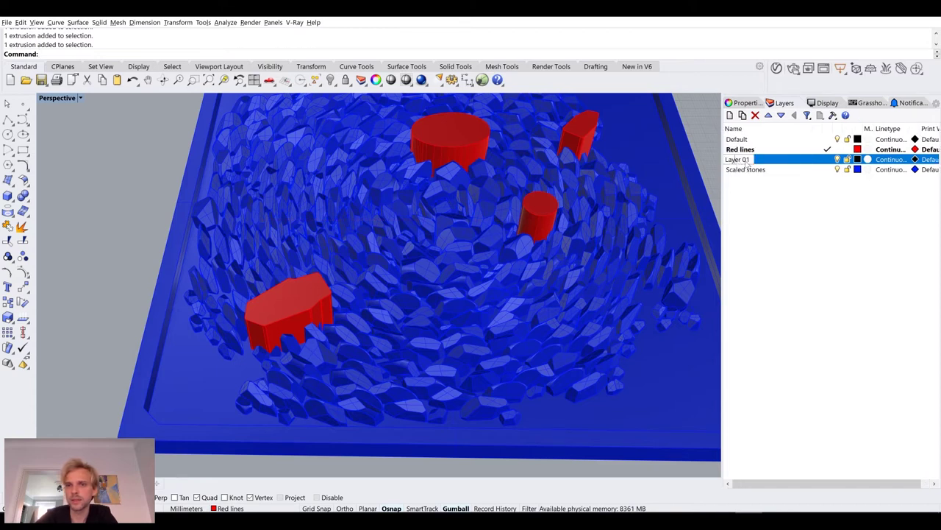
type("B")
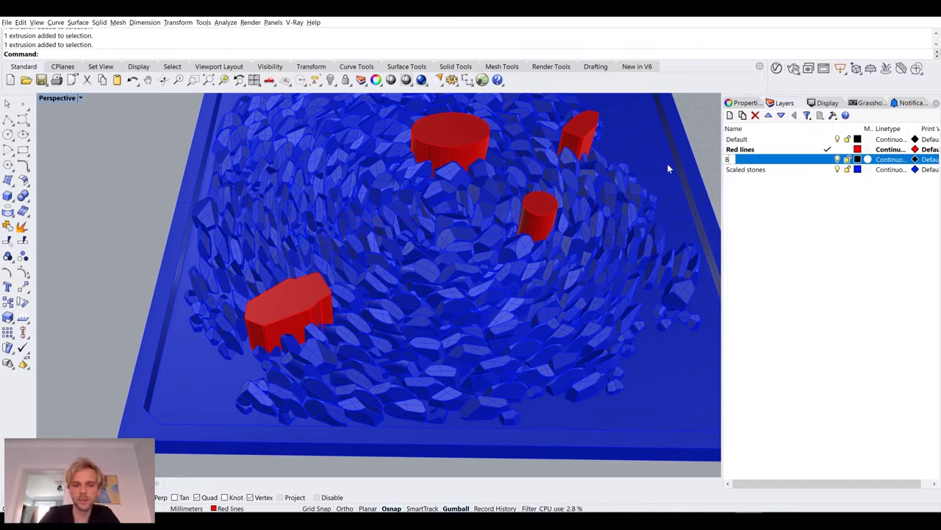
type("efore_boolean")
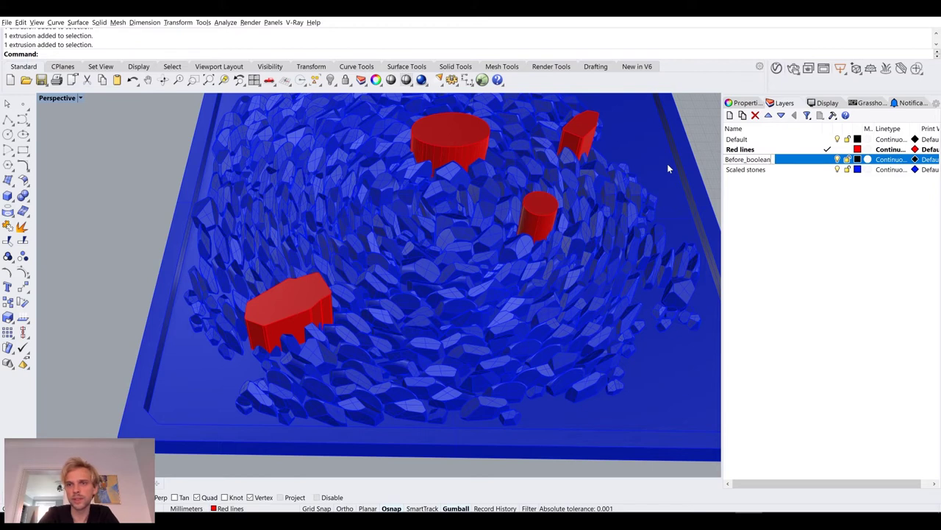
key("Return")
- Copy the stone tray and the four red solids to the Before_boolean layer
scroll(408, 273, "down", 6)
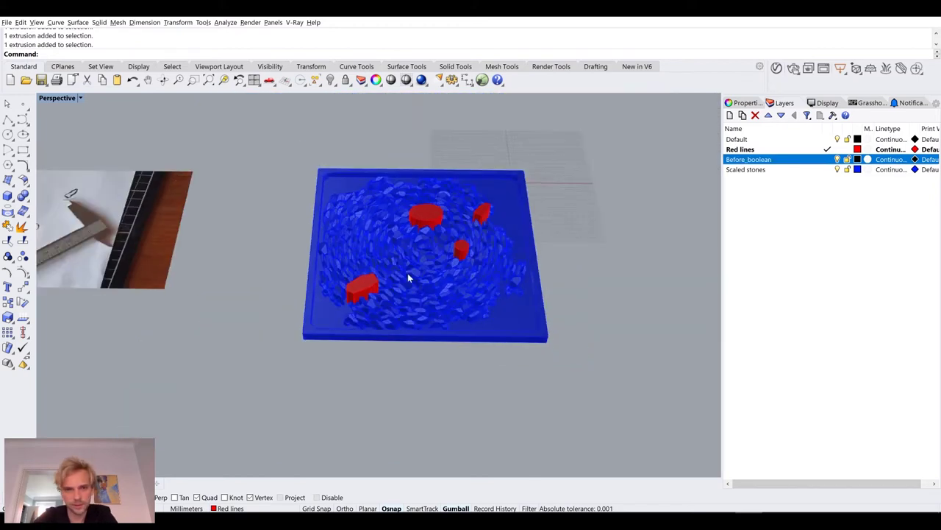
left_click_drag(604, 374, 293, 154)
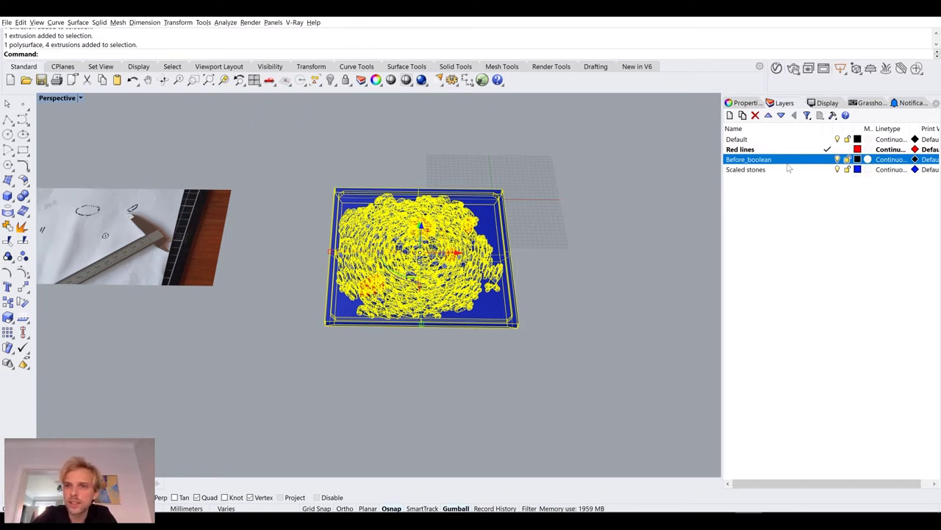
scroll(403, 227, "up", 8)
scroll(533, 348, "down", 6)
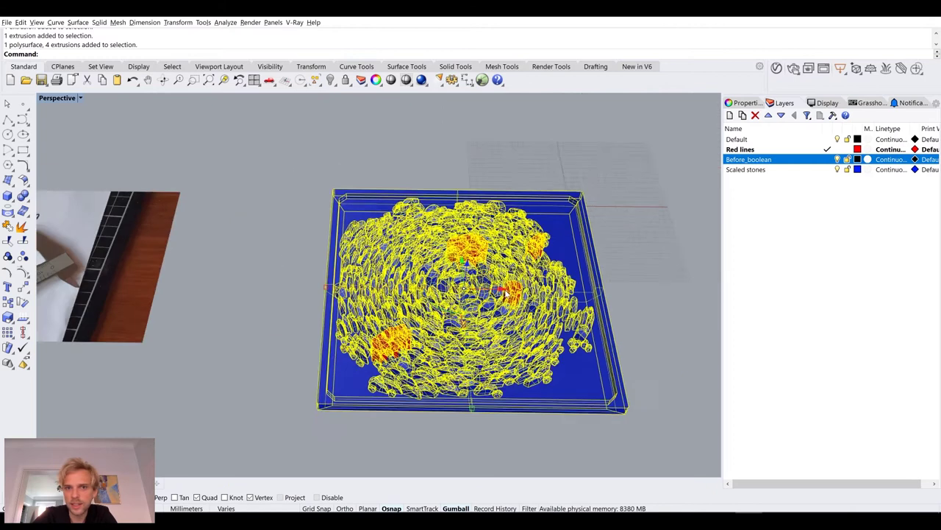
right_click(770, 161)
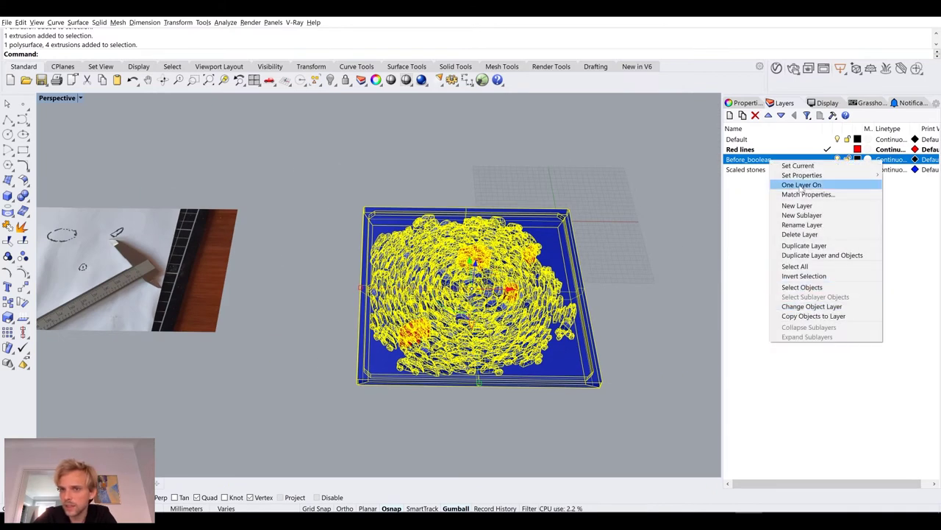
left_click(811, 316)
left_click(660, 248)
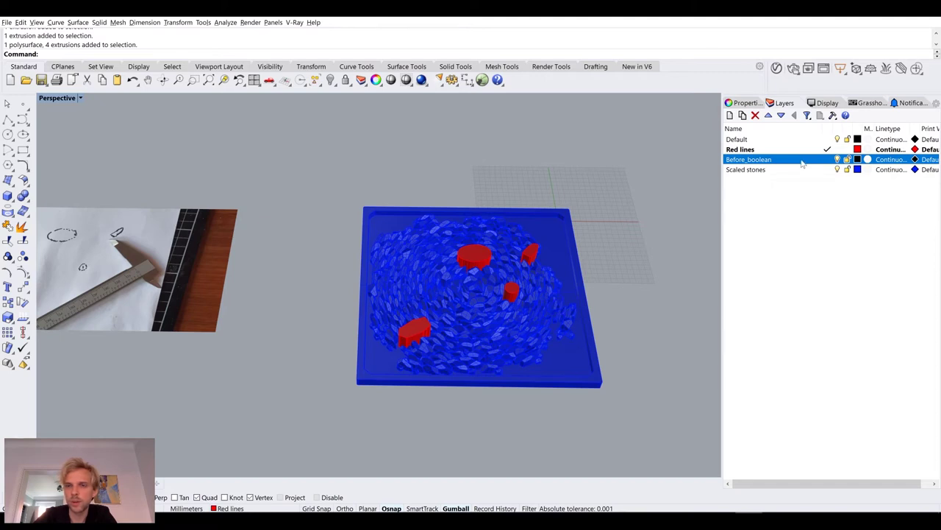
- Move all objects of the Before_boolean layer beside the original tray and hide that layer
right_click(803, 163)
left_click(831, 289)
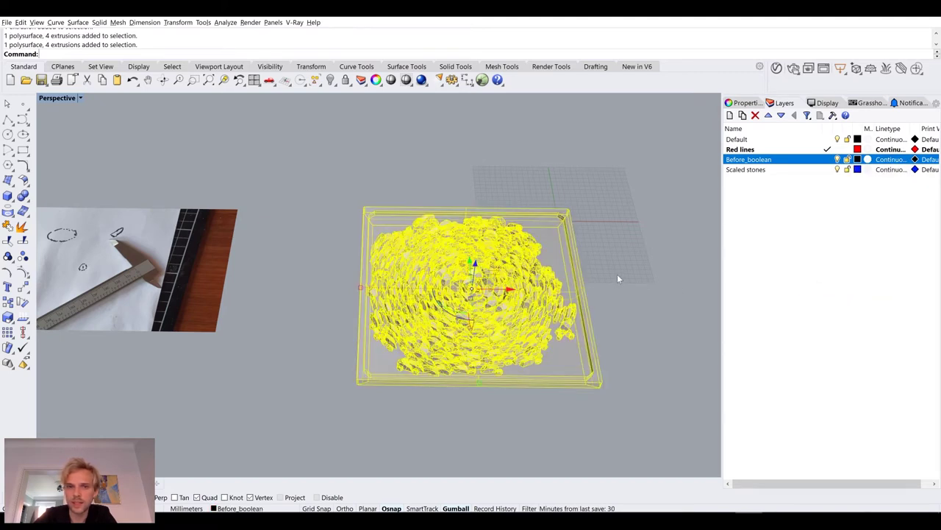
scroll(413, 252, "down", 3)
left_click_drag(411, 251, 574, 251)
key("Escape")
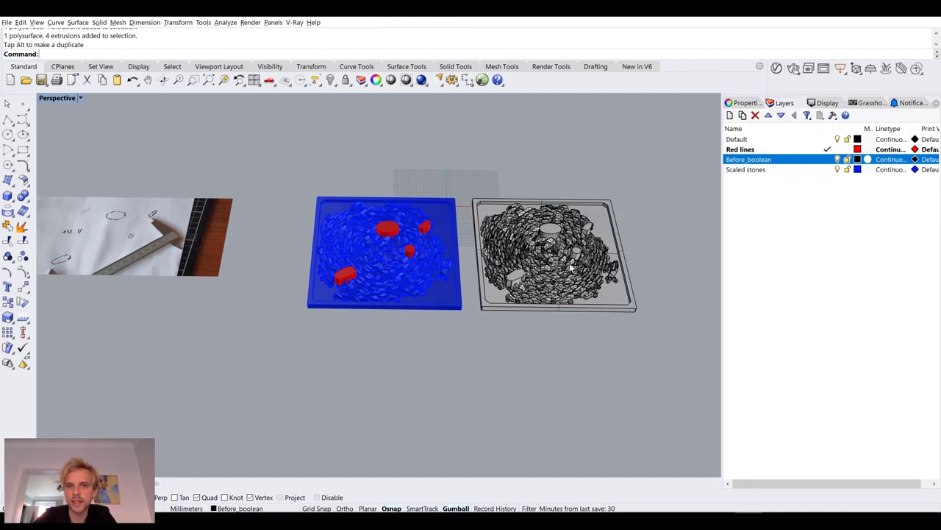
scroll(526, 251, "up", 5)
scroll(526, 251, "down", 4)
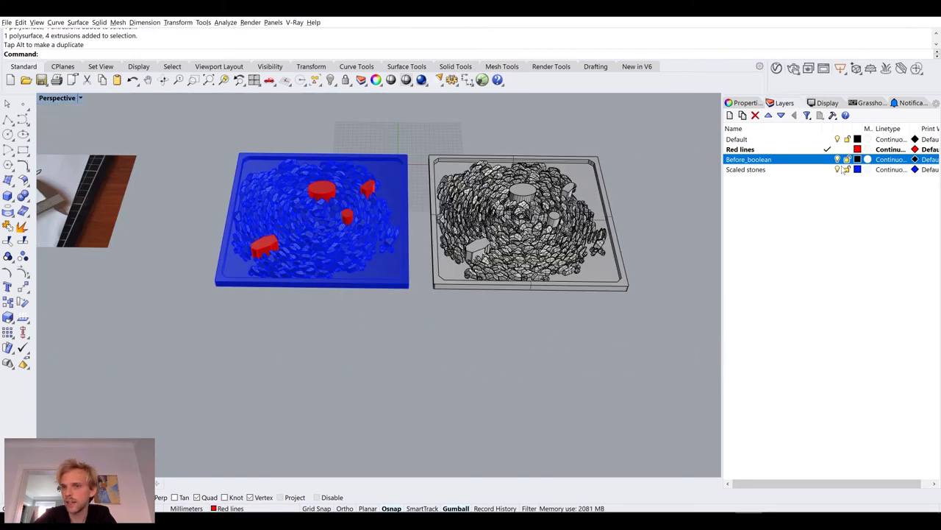
left_click(838, 169)
right_click_drag(422, 289, 450, 305, "shift")
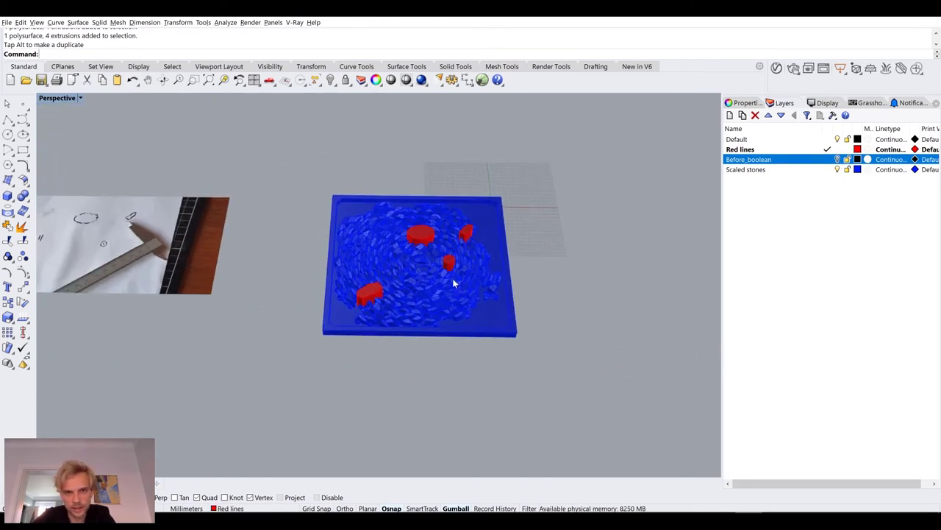
- Subtract the four red solids from the blue stone tray with BooleanDifference
scroll(453, 283, "up", 2)
scroll(388, 298, "up", 4)
left_click(388, 298)
type("BBooleanDifference")
key("Return")
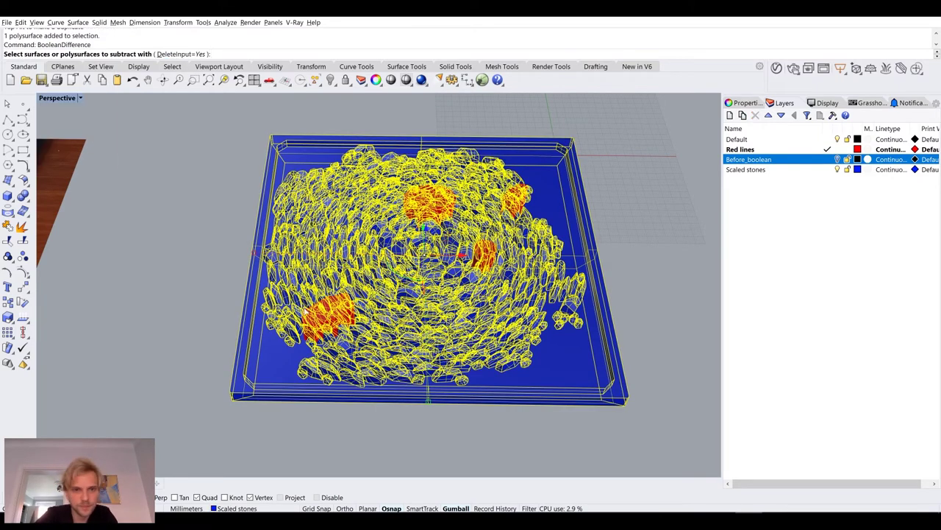
left_click(307, 312)
left_click(436, 205)
left_click(489, 250)
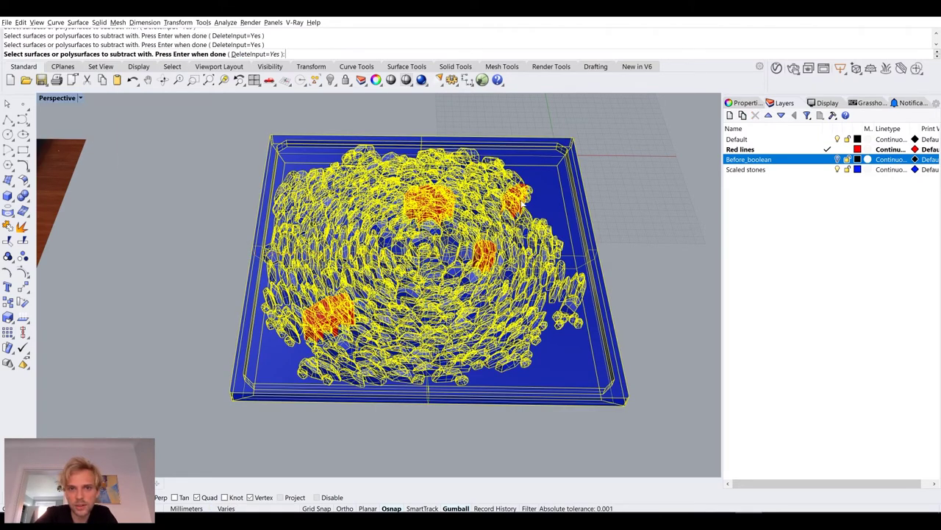
key("Return")
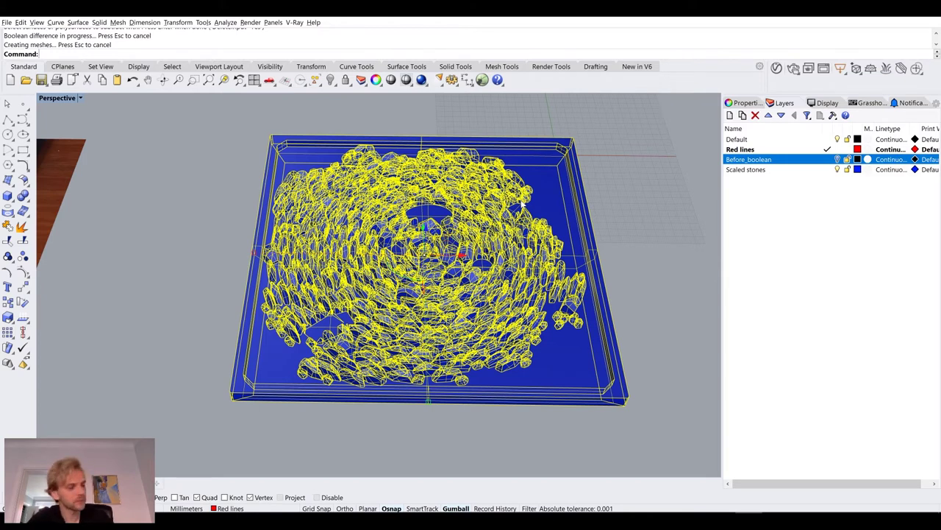
- Unlock the reference photo with the calliper beside the stone tray and delete it
left_click(203, 233)
scroll(200, 234, "down", 4)
right_click_drag(331, 252, 637, 269, "shift")
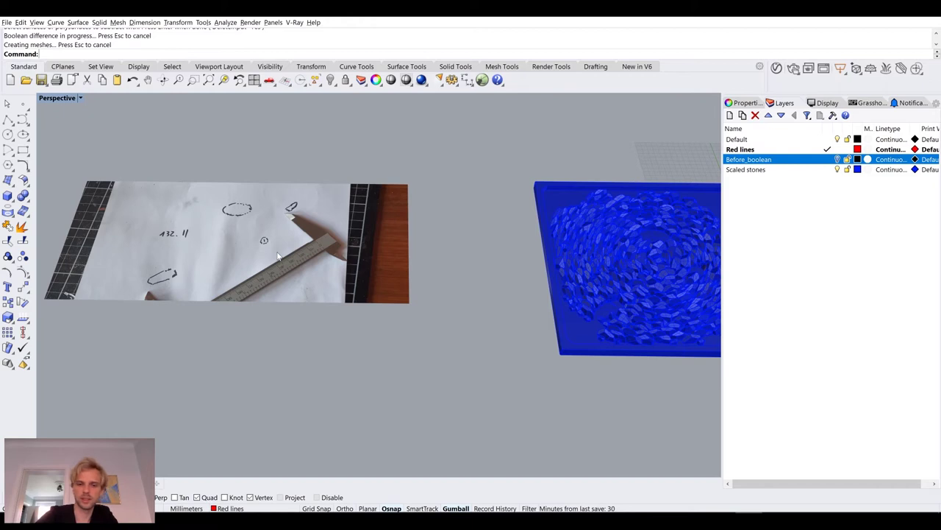
type("Un")
key("Return")
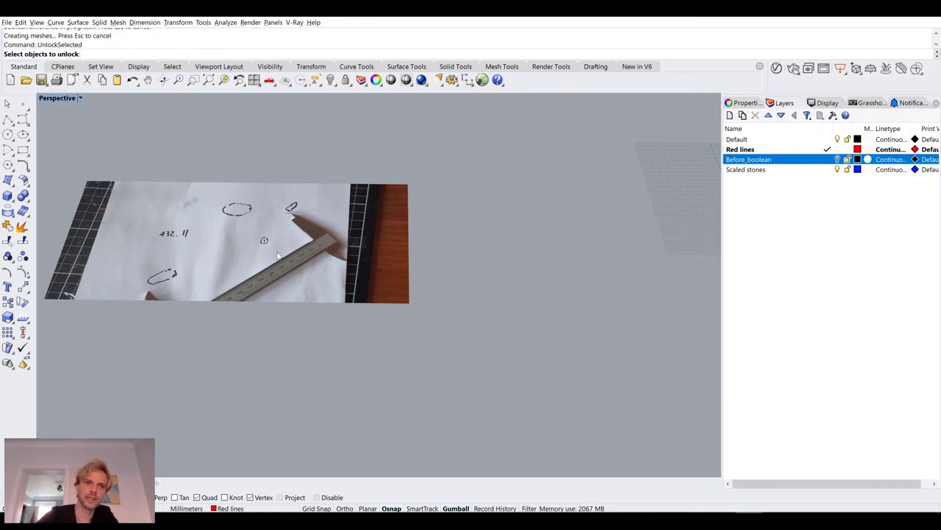
left_click(278, 256)
key("Return")
left_click(278, 255)
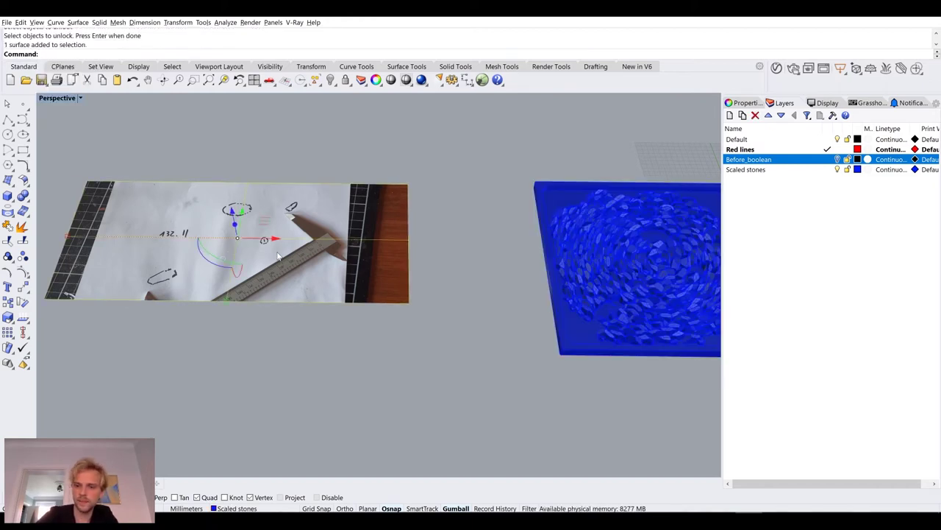
key("Delete")
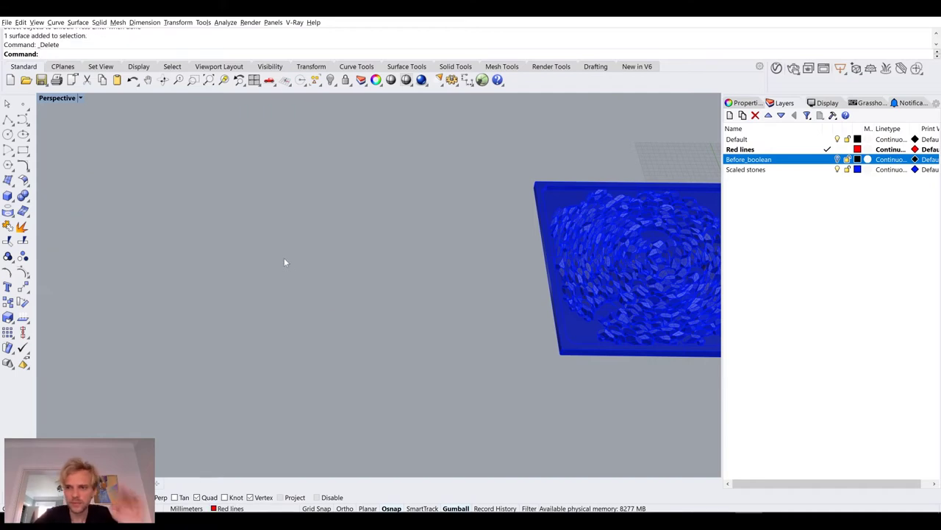
- Examine the recesses cut into the stone tray with the perspective view in Arctic display mode
right_click_drag(464, 285, 274, 284, "shift")
left_click(481, 315)
scroll(507, 279, "up", 6)
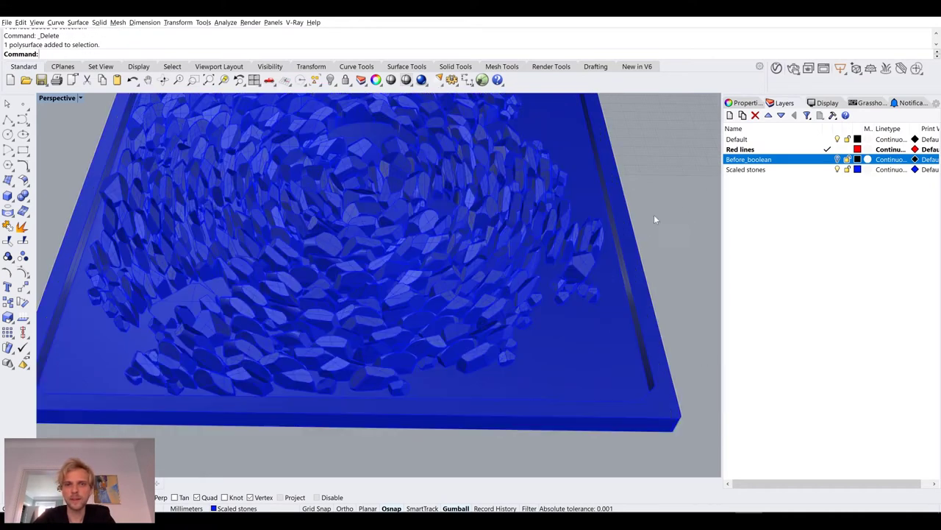
scroll(479, 228, "down", 5)
key("Escape")
left_click(56, 97)
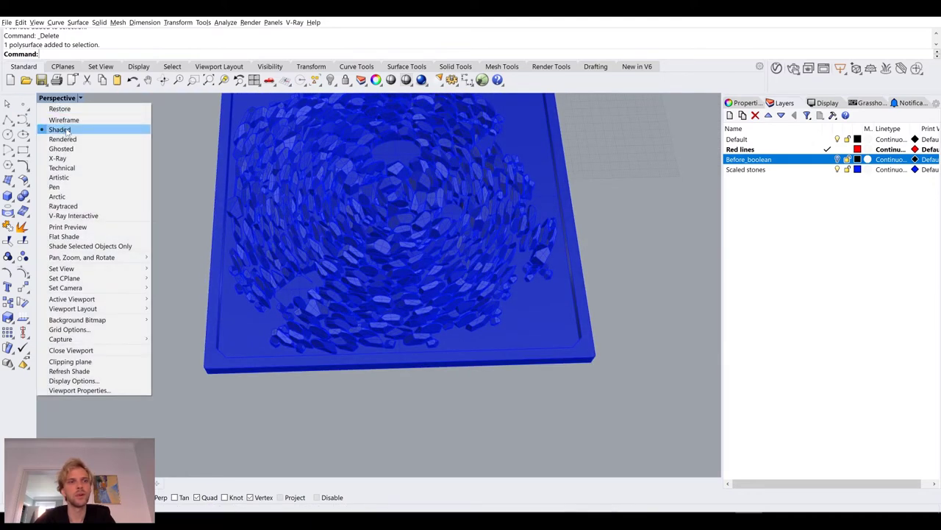
left_click(189, 155)
right_click_drag(189, 160, 181, 272)
left_click(58, 100)
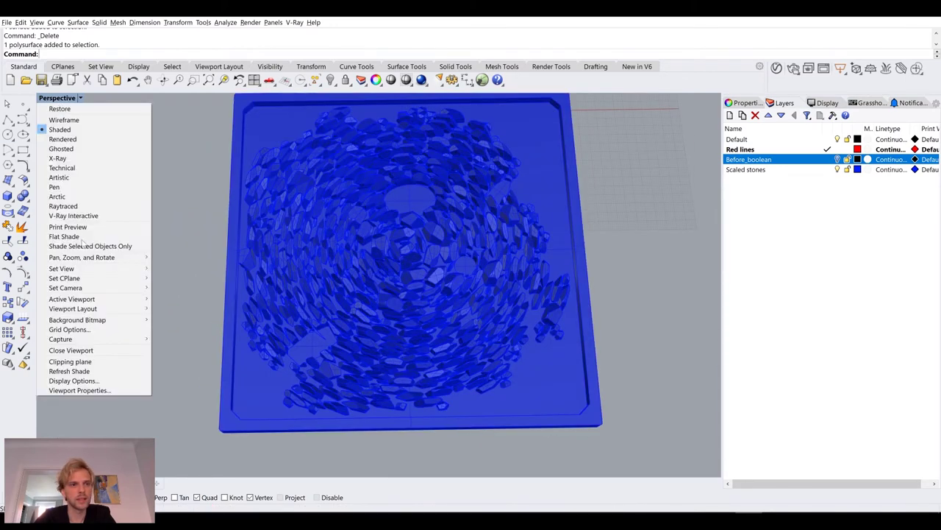
left_click(81, 196)
right_click_drag(402, 334, 423, 290)
scroll(423, 290, "up", 10)
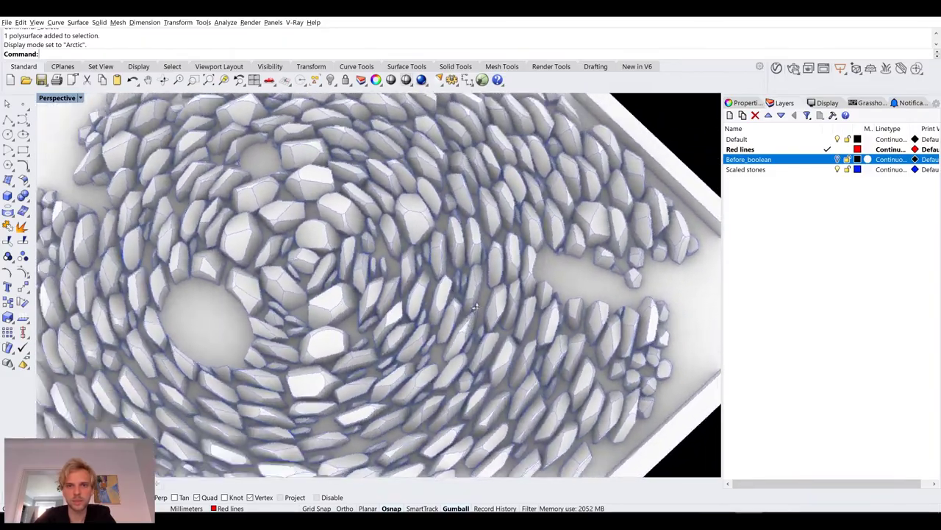
right_click_drag(475, 307, 321, 276)
scroll(337, 258, "down", 7)
- Set the perspective view's display mode back to Shaded and look over the whole tray
left_click(57, 99)
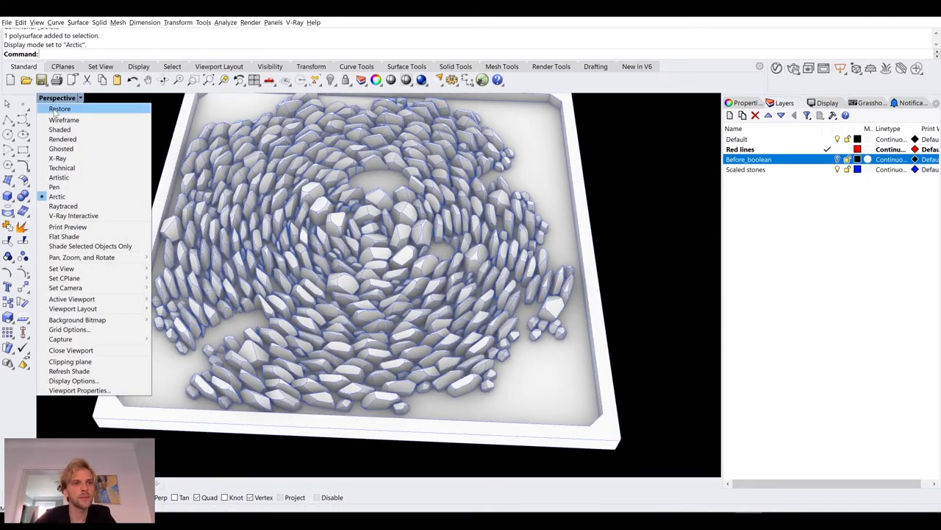
left_click(55, 130)
scroll(372, 309, "down", 3)
mouse_move(372, 309)
right_mouse_down()
mouse_move(370, 331)
mouse_move(368, 294)
mouse_move(372, 317)
right_mouse_up()
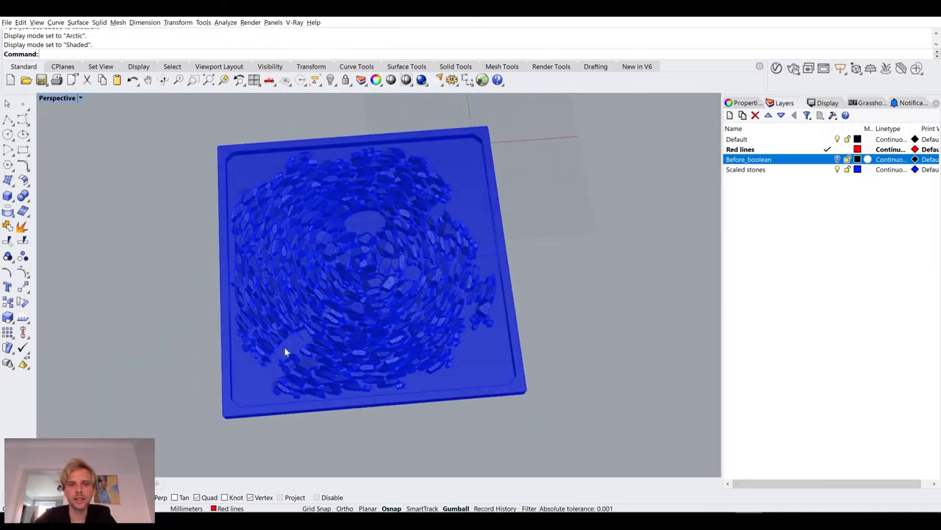
right_click_drag(473, 234, 472, 209)
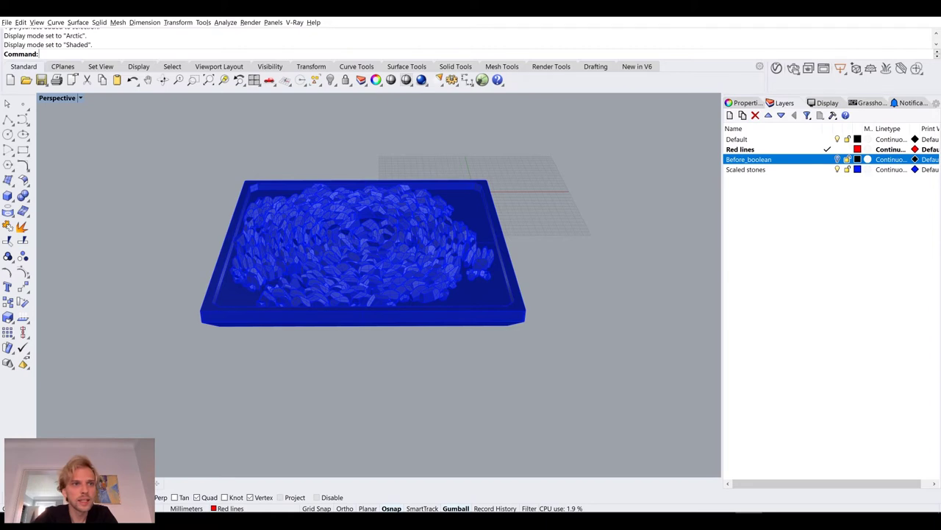
- Start importing a file and browse to the Desktop folder Stuff > Youtube > 200710 GUNPLA 6
left_click(7, 22)
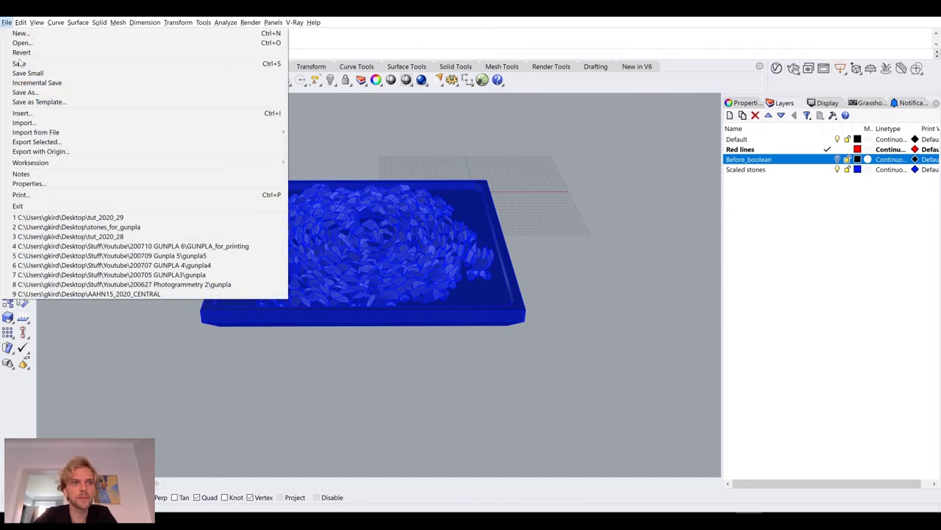
left_click(10, 24)
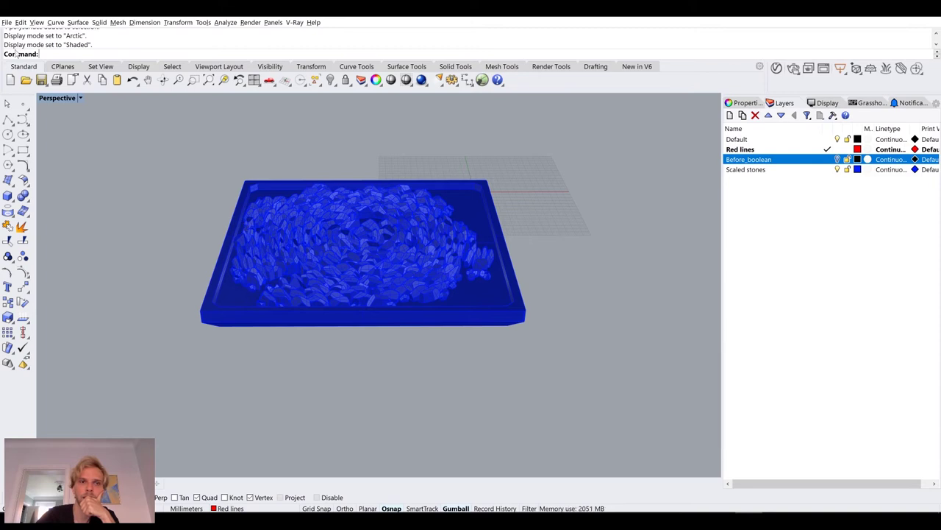
left_click(6, 22)
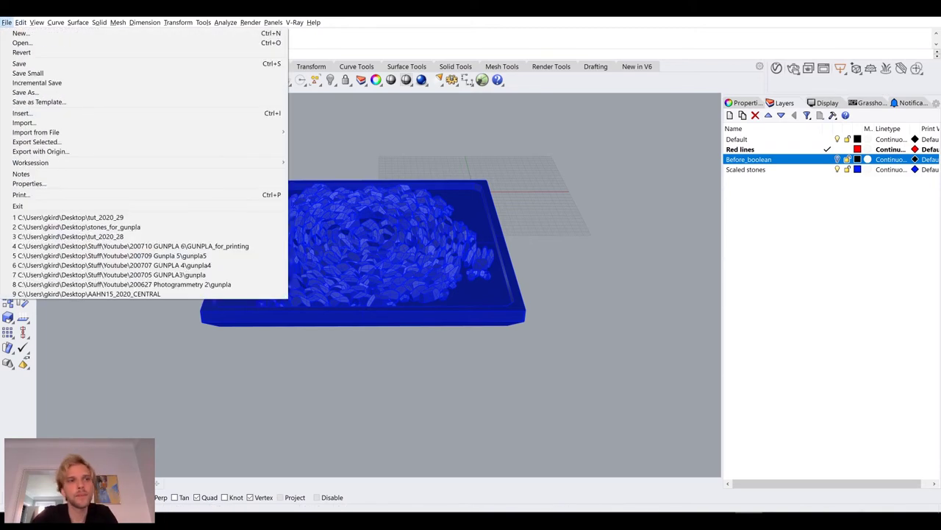
left_click(22, 123)
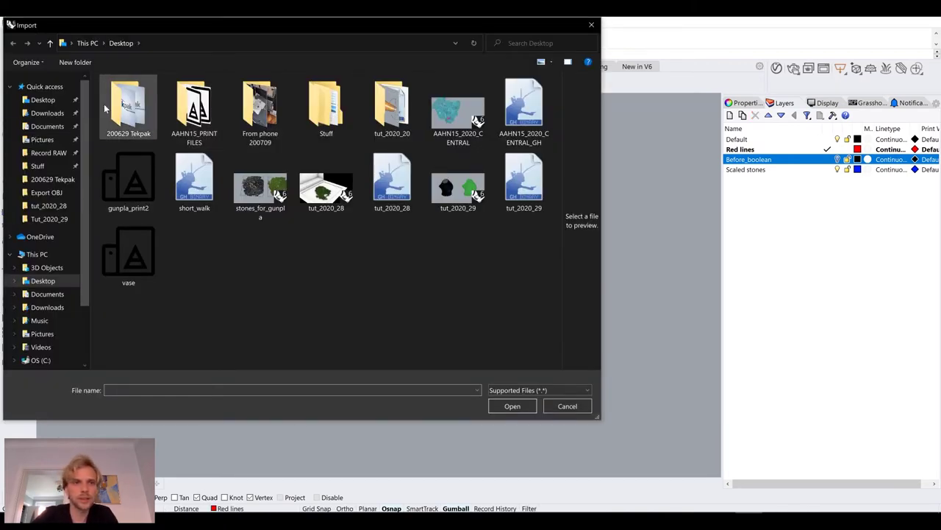
left_click(301, 108)
double_click(301, 106)
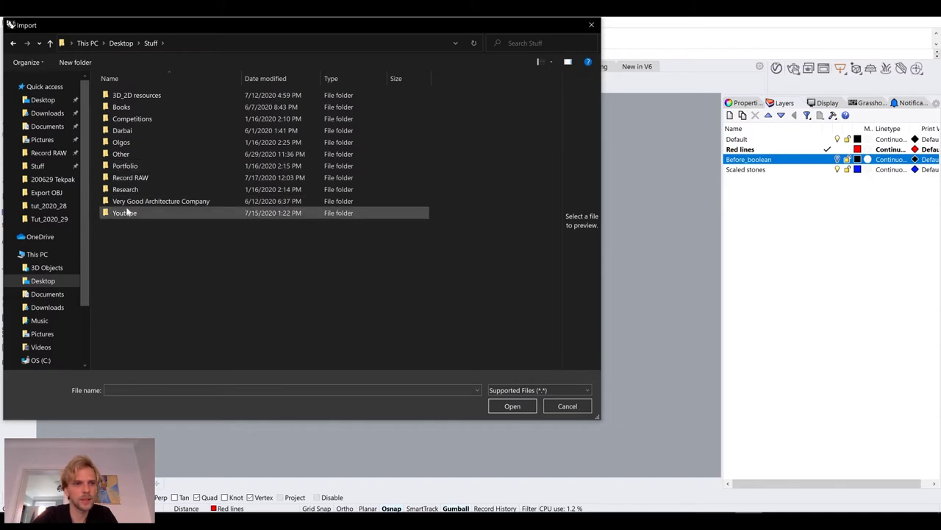
double_click(118, 212)
scroll(196, 245, "down", 5)
scroll(161, 244, "up", 5)
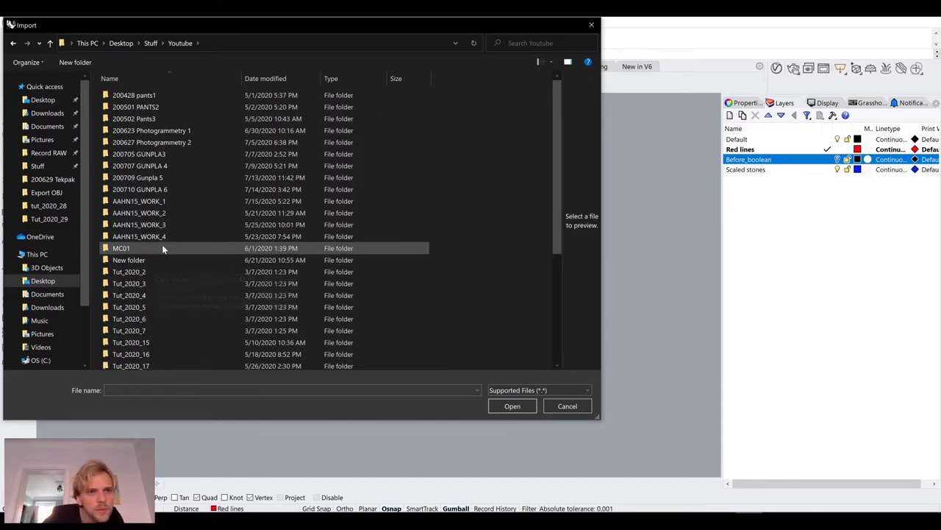
double_click(184, 189)
- Import the gunpla5wip model into the tray file
left_click(259, 111)
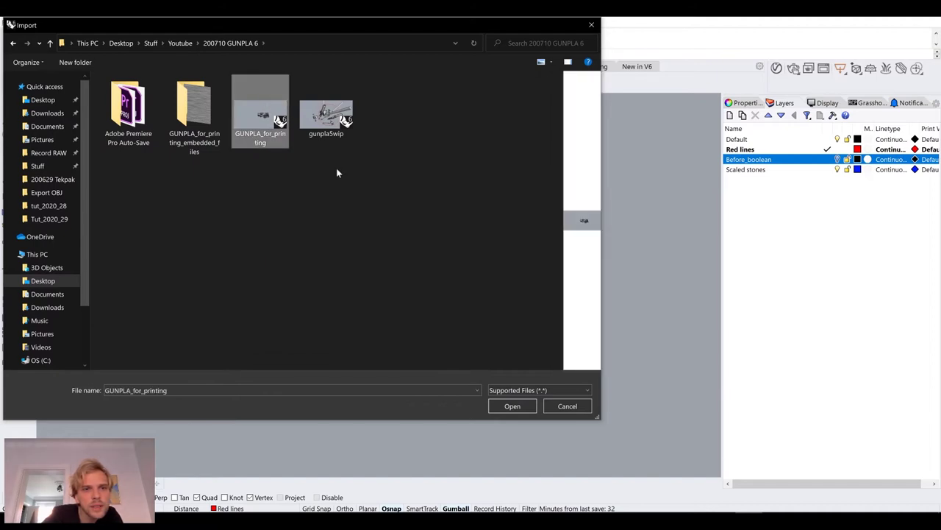
left_click(306, 122)
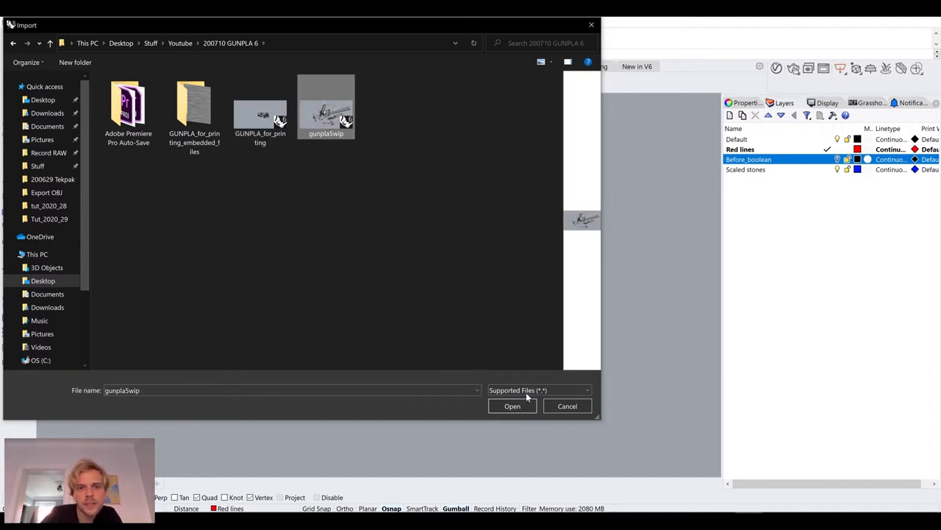
left_click(513, 408)
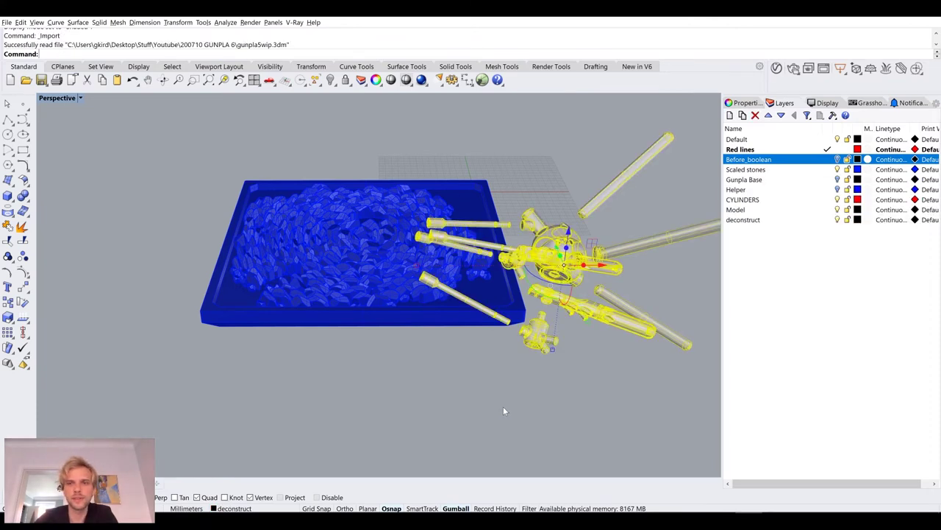
- Move the imported gunpla parts sideways, clear of the stone tray
scroll(505, 411, "down", 10)
right_click_drag(505, 410, 403, 306, "shift")
left_click_drag(403, 306, 556, 377)
scroll(389, 300, "up", 9)
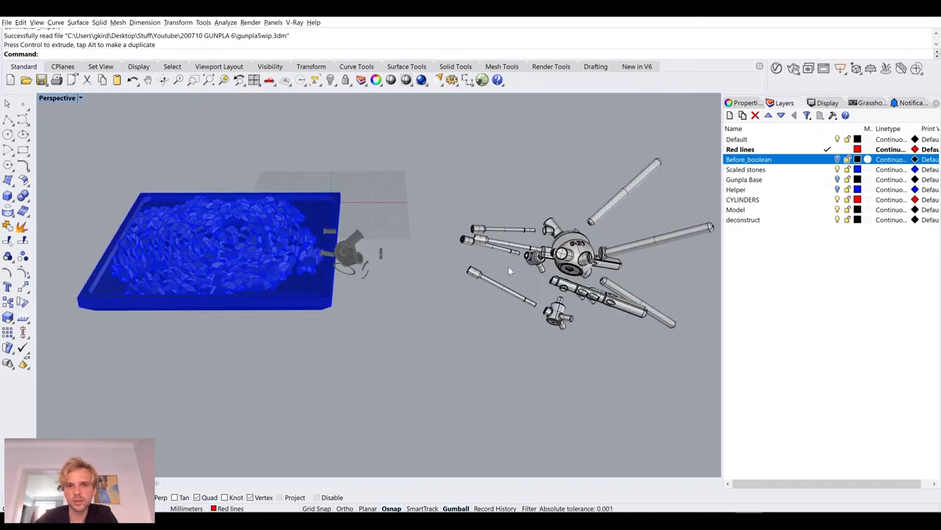
- Examine the imported sphere, cylinder arms and joint parts up close
right_click_drag(508, 267, 531, 290)
scroll(394, 289, "up", 8)
right_click_drag(394, 289, 331, 261)
scroll(375, 296, "down", 8)
scroll(612, 298, "up", 5)
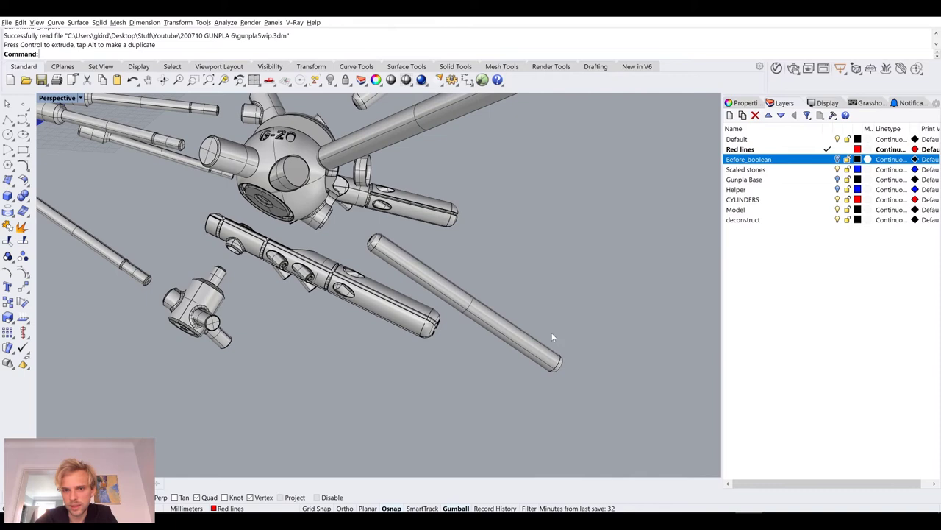
left_click(450, 297)
scroll(448, 295, "down", 4)
scroll(448, 295, "down", 6)
right_click_drag(360, 320, 398, 323)
left_click(391, 311)
- Unlock all locked objects in the model
type("Unlo")
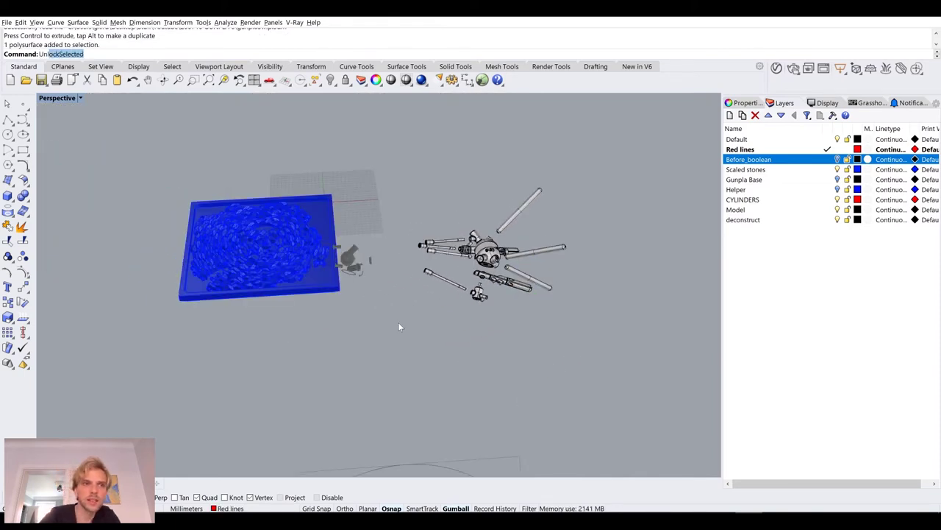
type("ck")
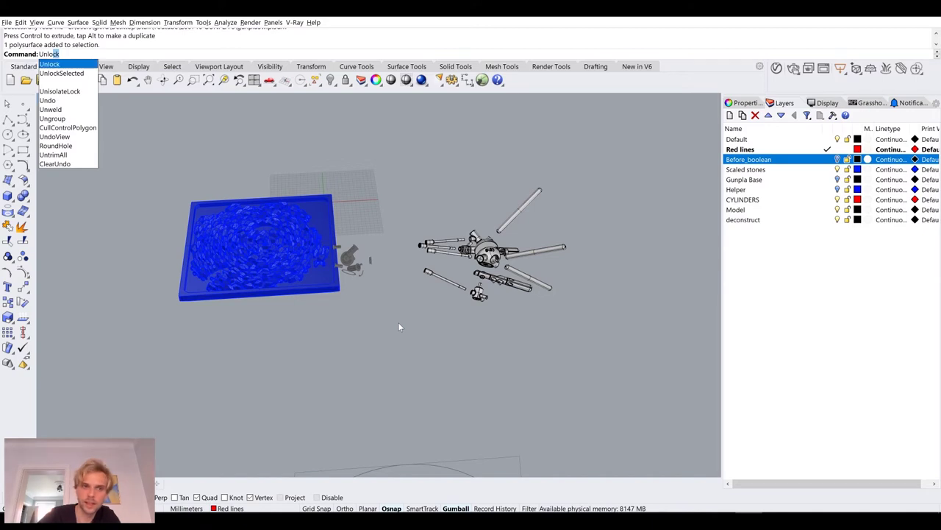
key("Return")
scroll(506, 303, "down", 3)
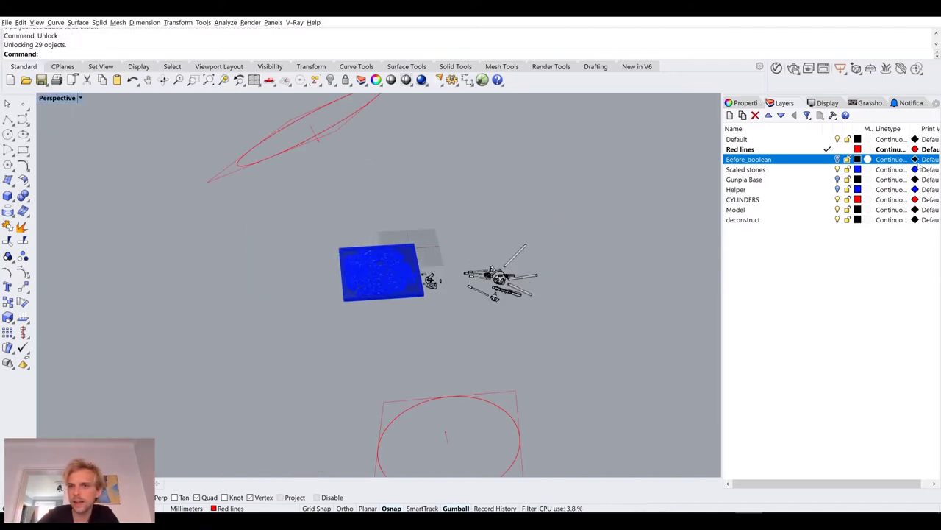
- Turn on the Gunpla Base, Helper and Before_boolean layers, and lock the Before_boolean and Scaled stones layers
left_click(838, 170)
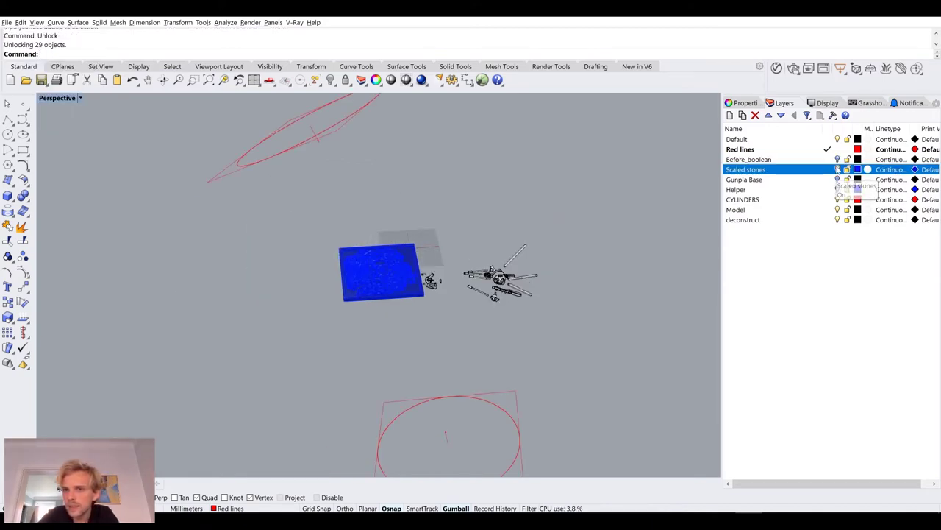
left_click(837, 179)
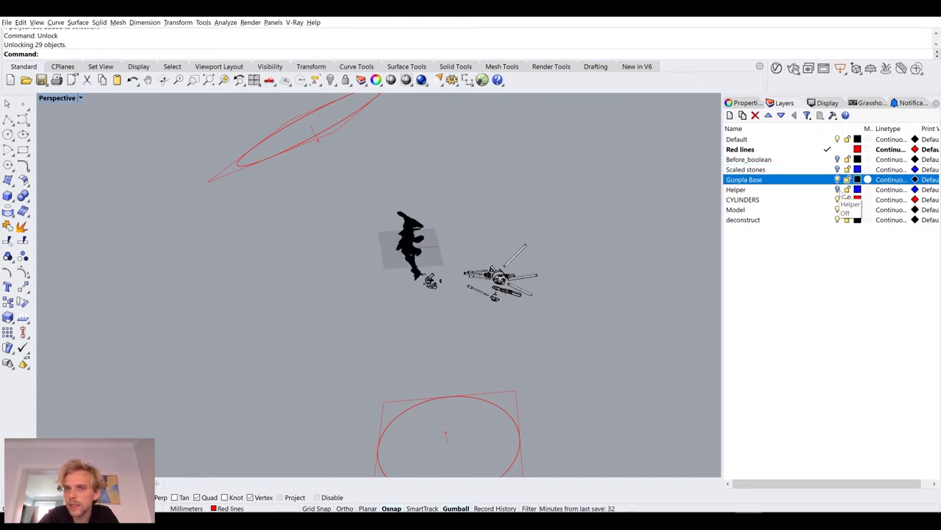
left_click(837, 190)
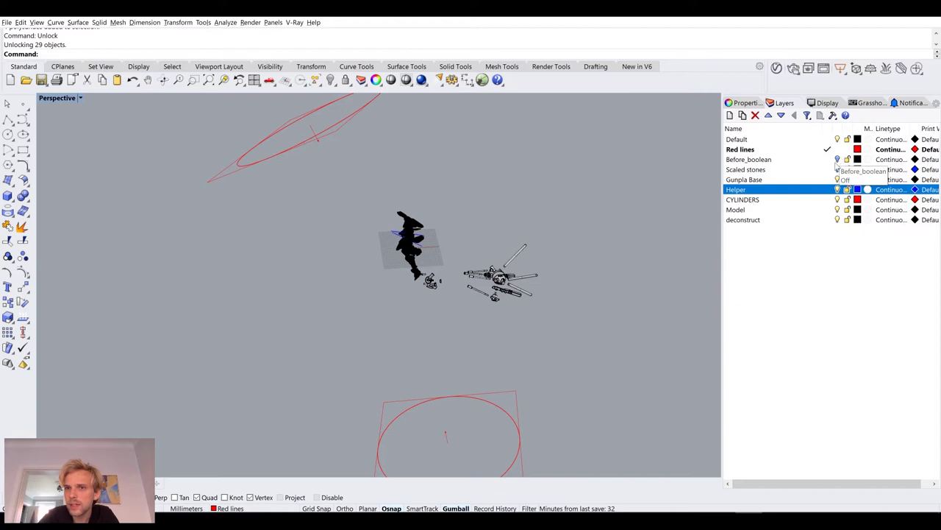
left_click(838, 160)
left_click(839, 169)
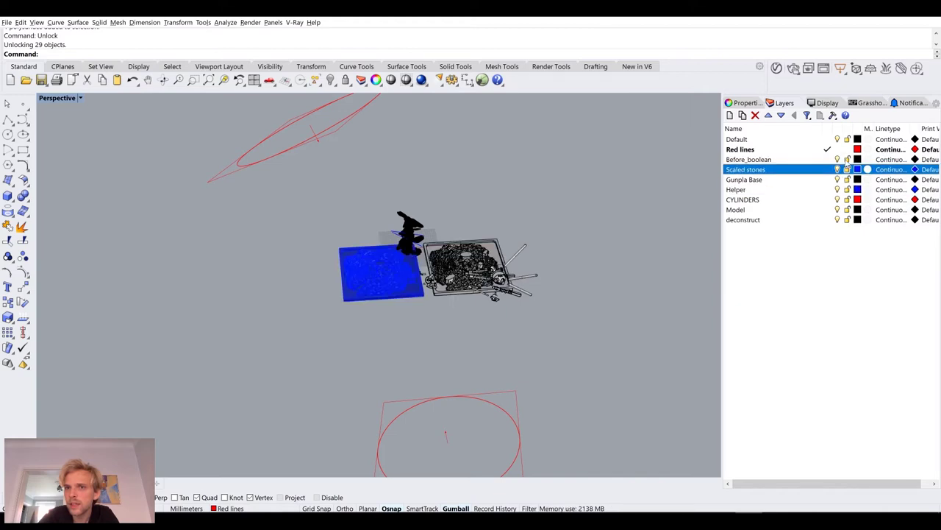
right_click_drag(615, 289, 491, 291)
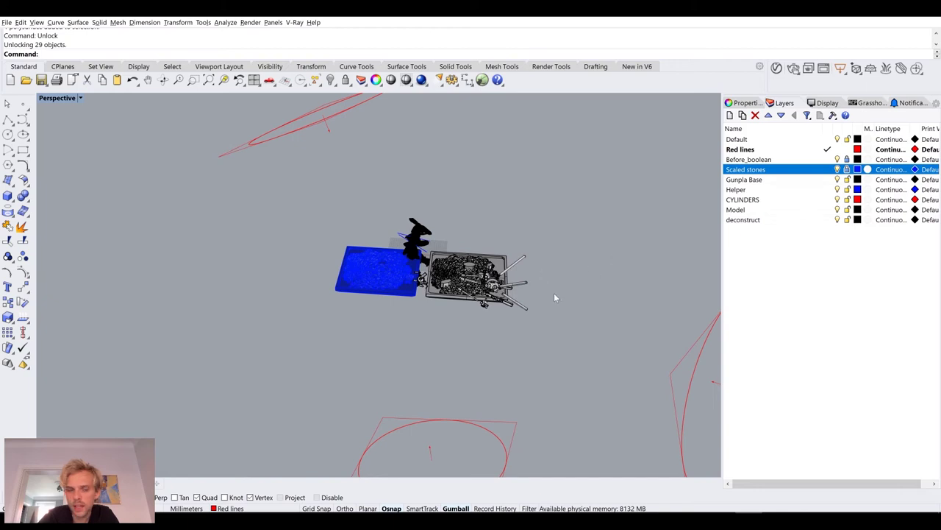
- Show all hidden objects and look over the trays, gunpla parts and large stones
key("ctrl+a")
scroll(555, 294, "down", 3)
left_click(601, 253)
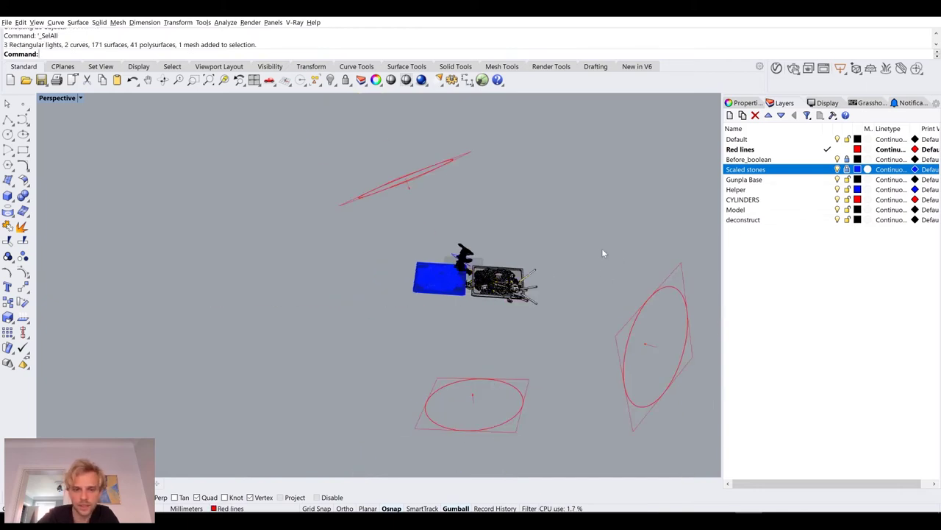
key("ctrl+alt+h")
right_click_drag(602, 253, 474, 216, "shift")
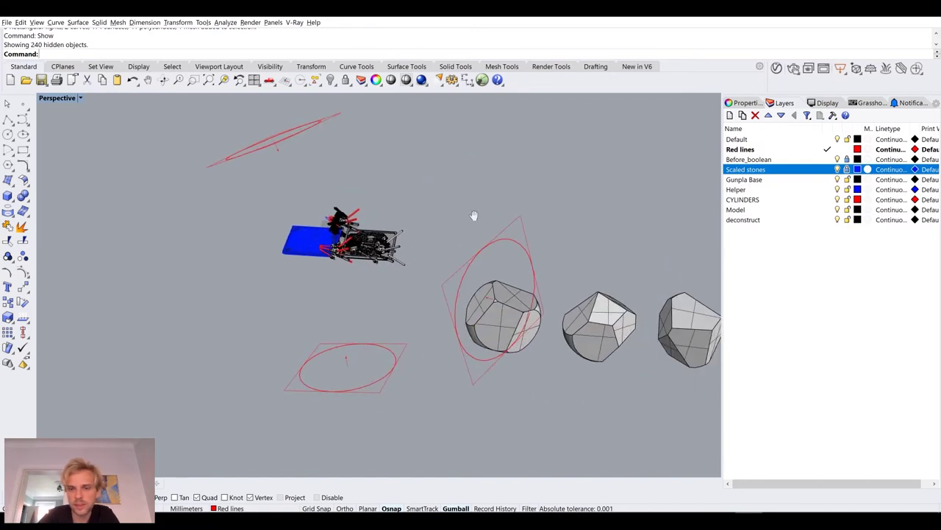
scroll(452, 225, "down", 5)
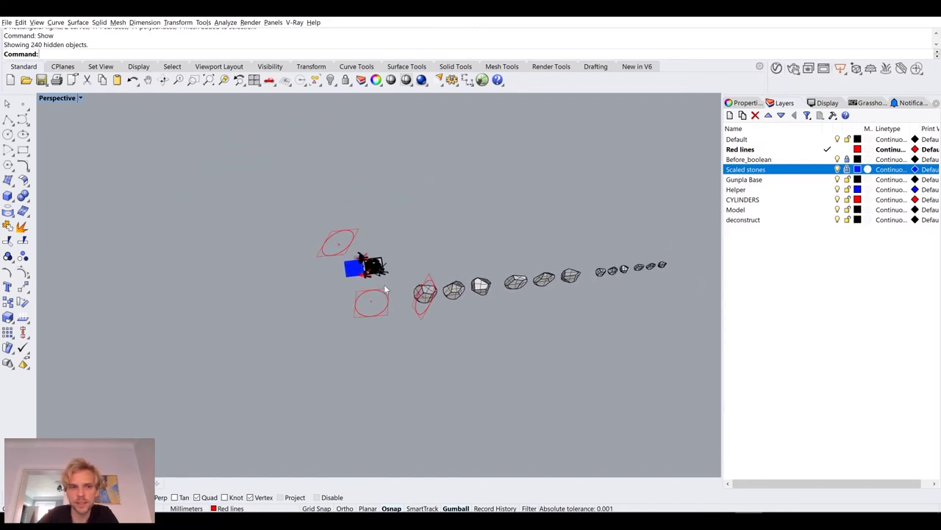
scroll(376, 272, "up", 10)
right_click_drag(435, 225, 439, 280, "shift")
scroll(437, 282, "up", 4)
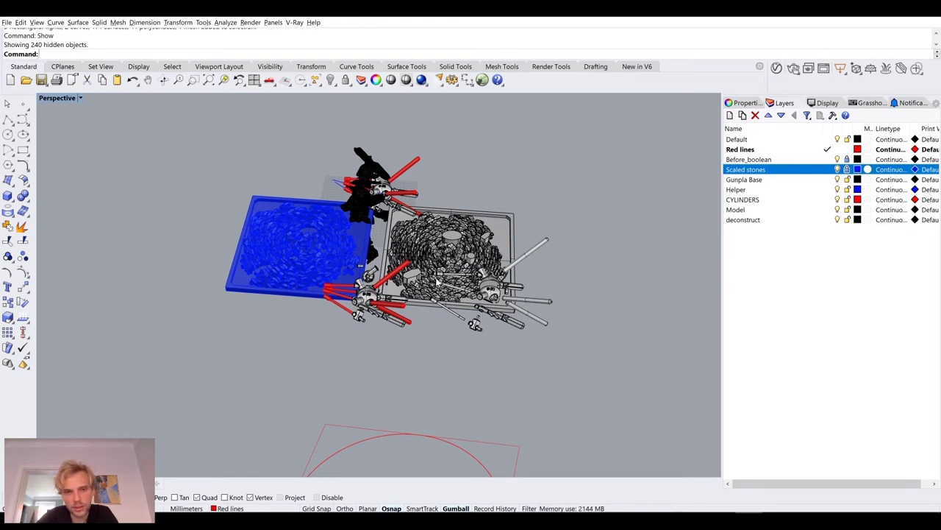
- Delete all unlocked gunpla parts and large stones, keeping only one red cylinder beside the locked trays
key("ctrl+a")
scroll(537, 276, "up", 4)
right_click_drag(538, 273, 417, 243)
scroll(307, 253, "up", 6)
right_click_drag(306, 282, 340, 273)
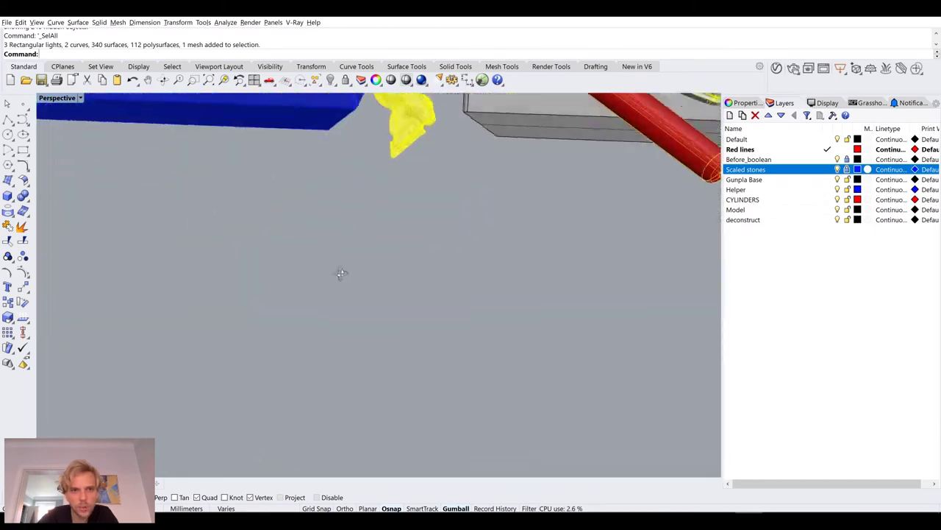
scroll(341, 273, "down", 5)
right_click_drag(413, 236, 316, 338)
right_click_drag(412, 172, 425, 289)
left_click(452, 334, "ctrl")
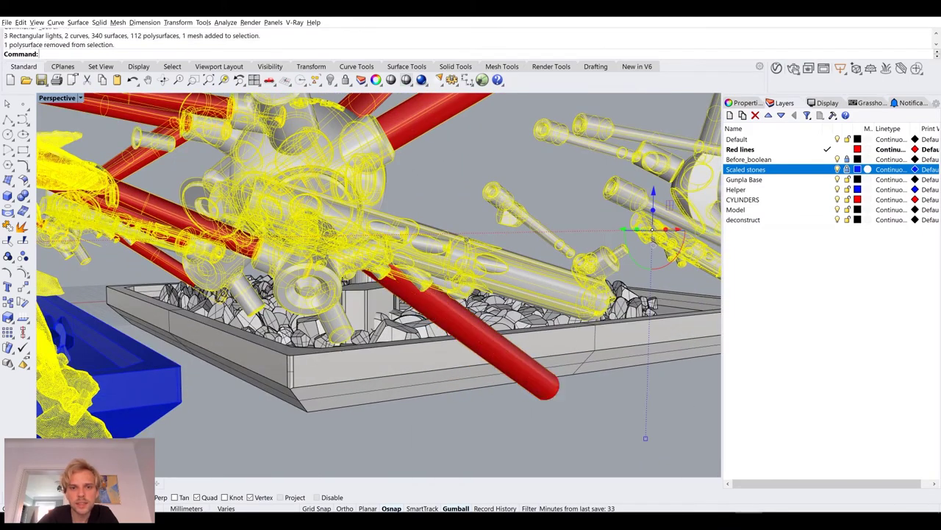
scroll(452, 334, "down", 5)
right_click_drag(452, 335, 337, 254)
scroll(316, 271, "up", 6)
scroll(265, 286, "up", 5)
right_click_drag(265, 286, 358, 290)
scroll(386, 292, "down", 7)
scroll(684, 265, "up", 4)
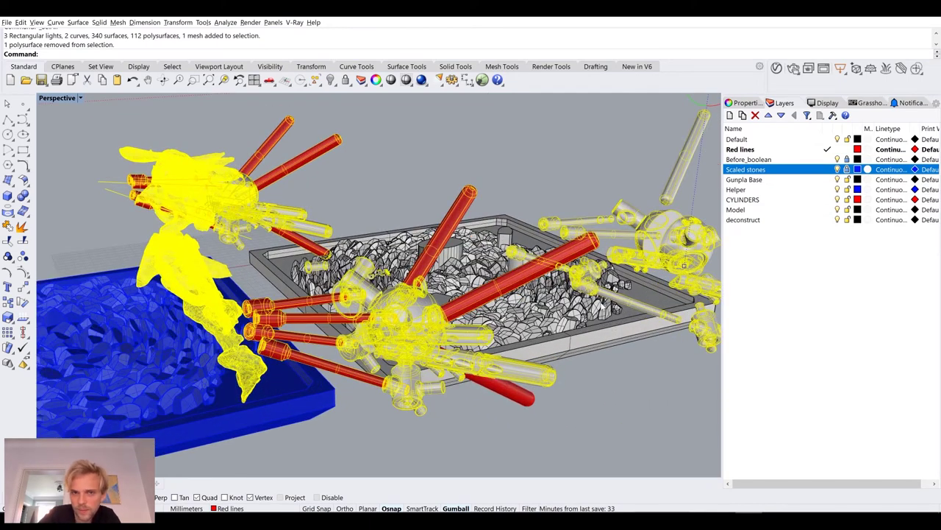
key("Delete")
scroll(544, 319, "down", 9)
right_click_drag(551, 319, 506, 309)
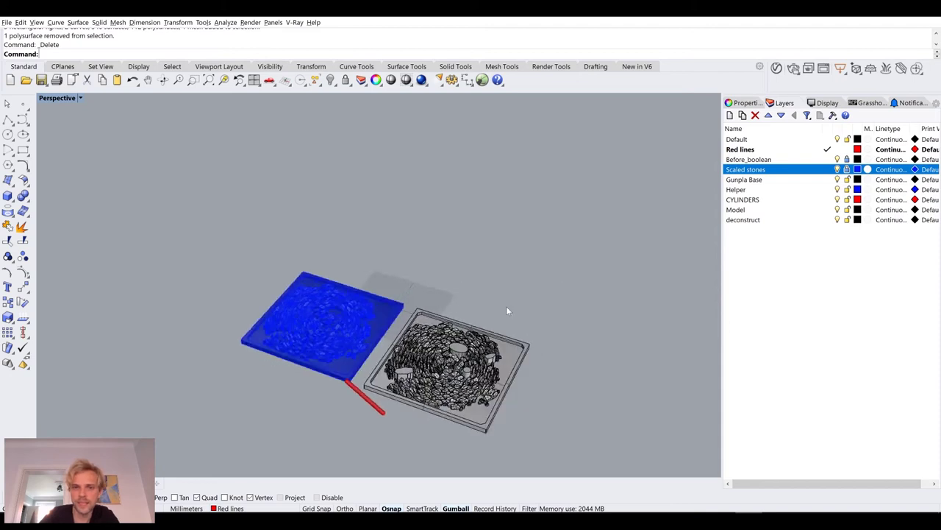
- Purge all unused layers, block definitions, annotation styles, groups, hatch patterns, linetypes and materials from the file
scroll(346, 414, "up", 6)
left_click(346, 375)
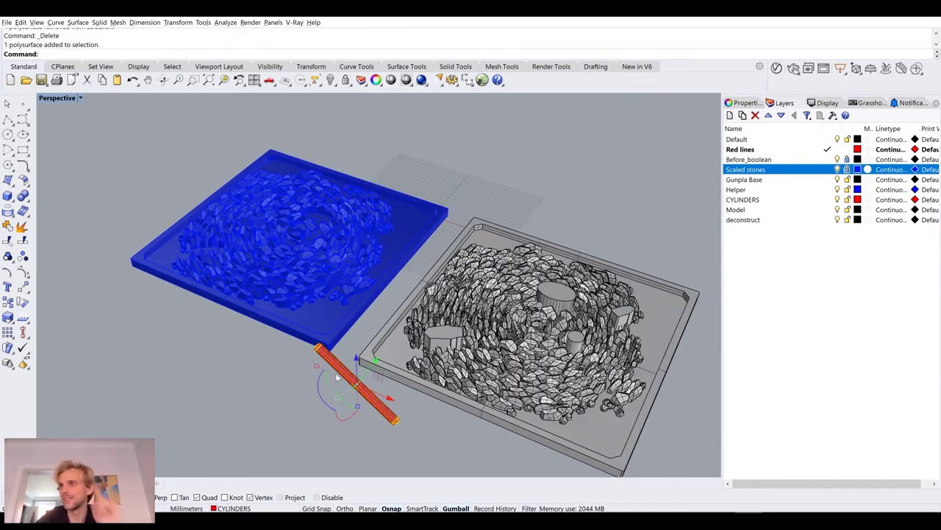
right_click_drag(337, 377, 363, 374)
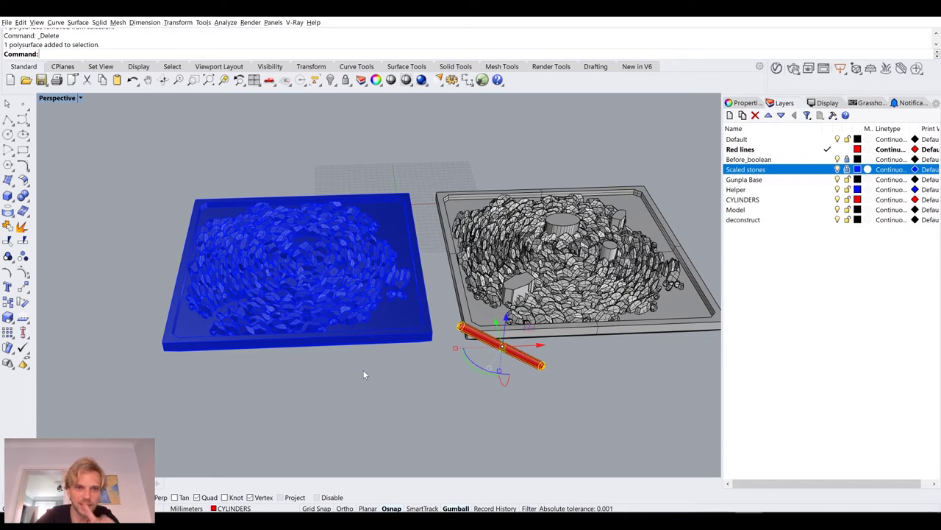
left_click(631, 387)
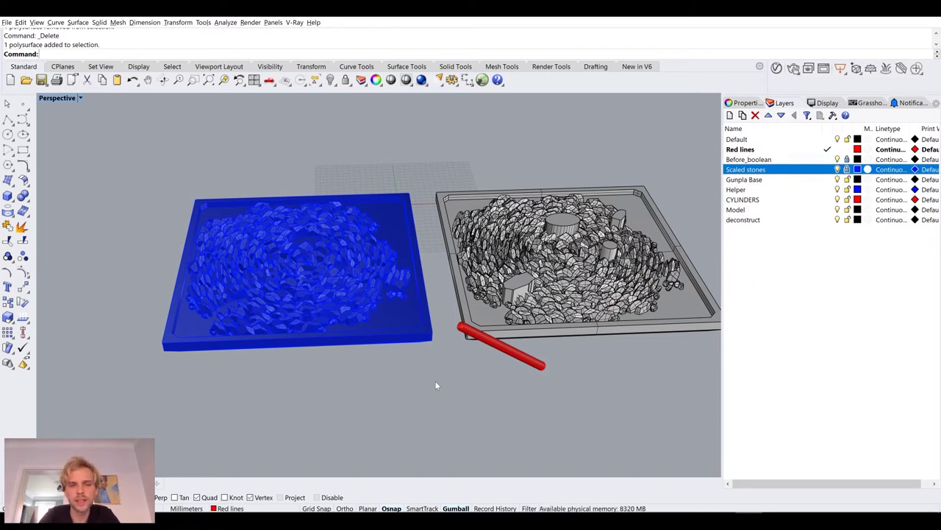
type("urge")
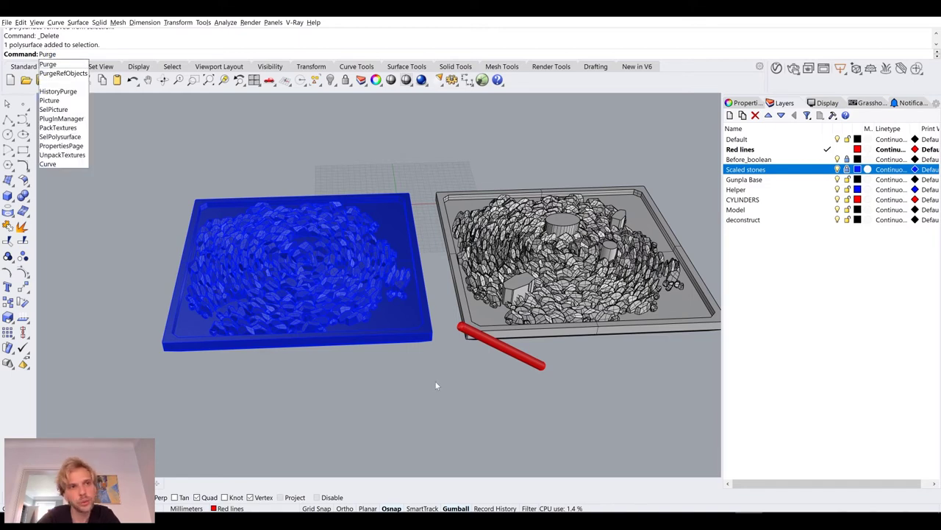
key("Return")
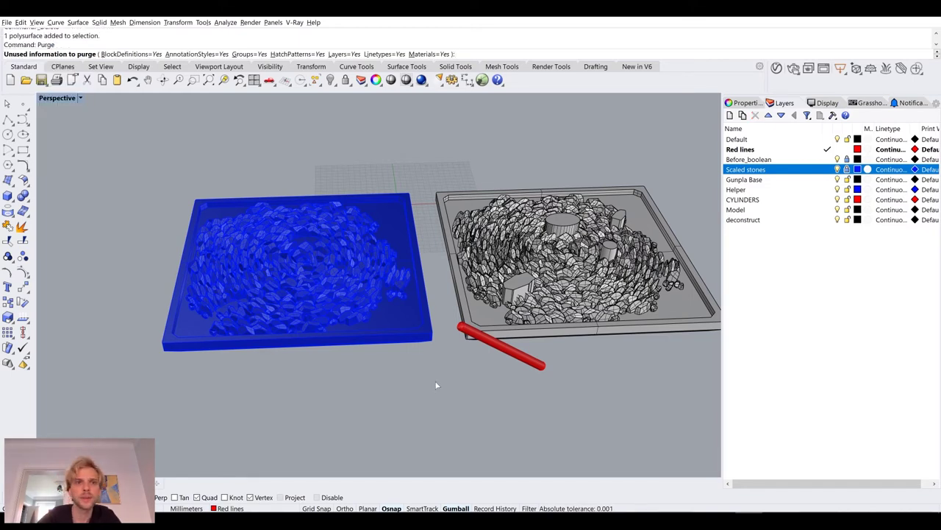
key("Return")
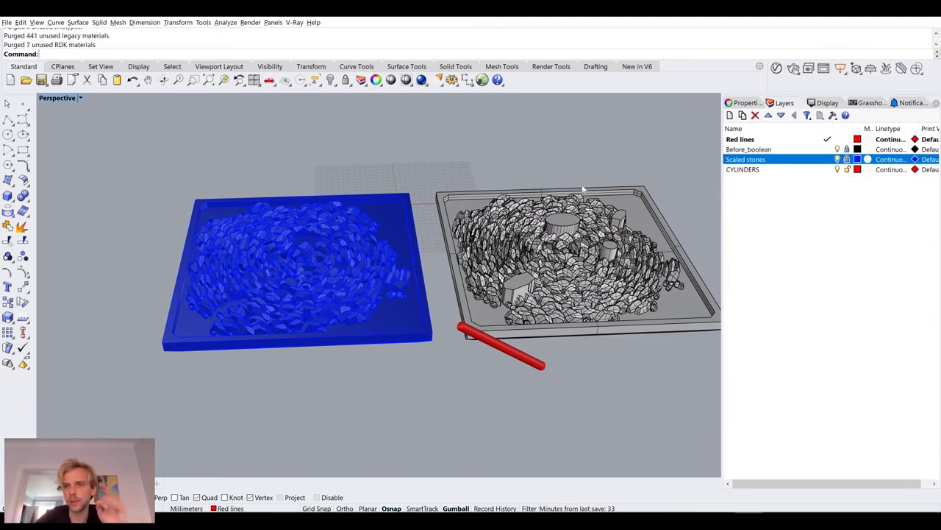
- Rotate the remaining red cylinder to a nearly upright position in front of the trays
left_click(837, 169)
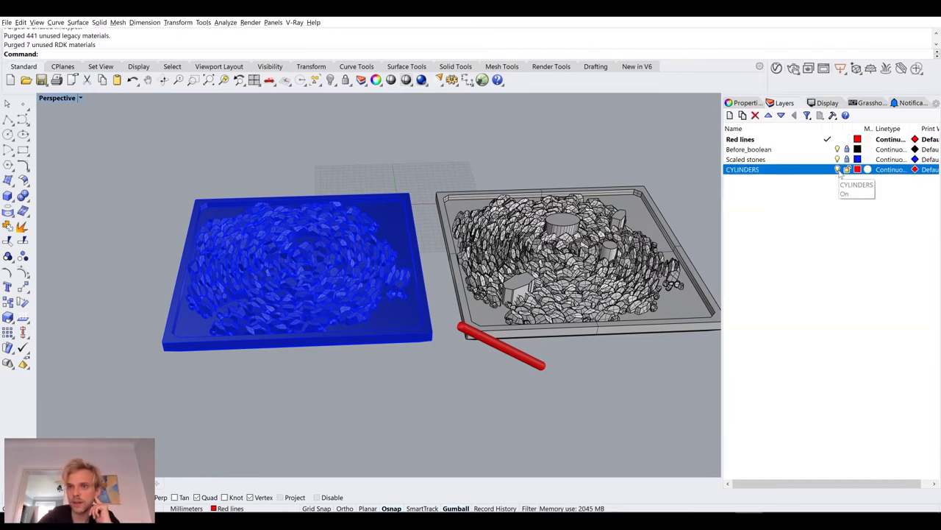
left_click(837, 169)
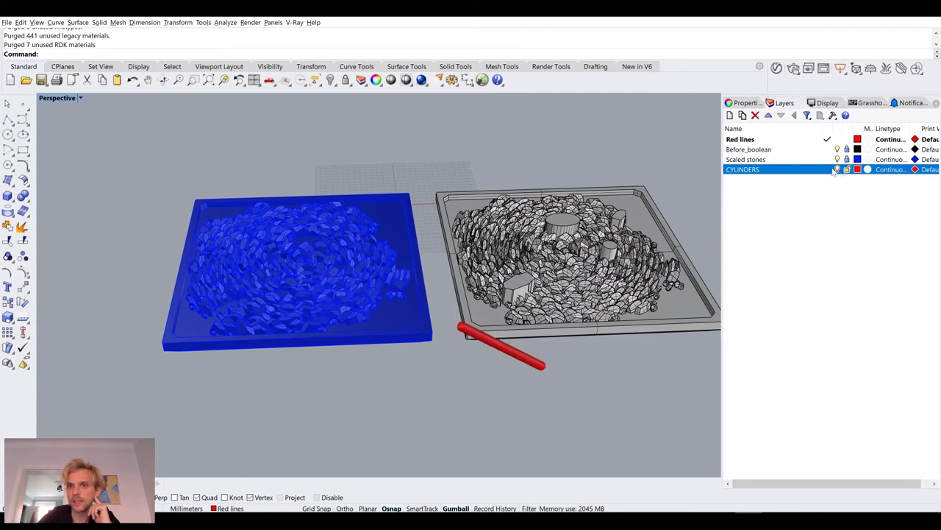
left_click(513, 351)
mouse_move(540, 351)
right_mouse_down()
mouse_move(526, 336)
mouse_move(534, 338)
right_mouse_up()
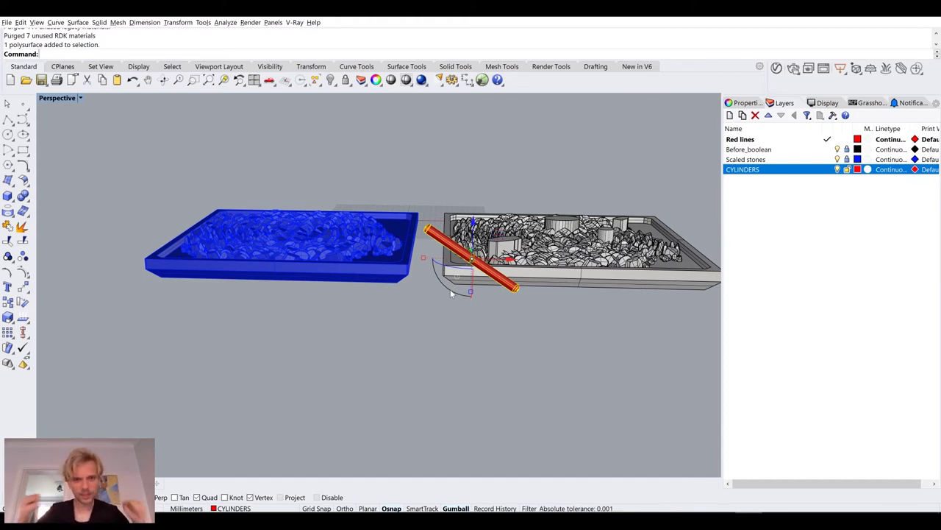
right_click_drag(451, 292, 460, 302)
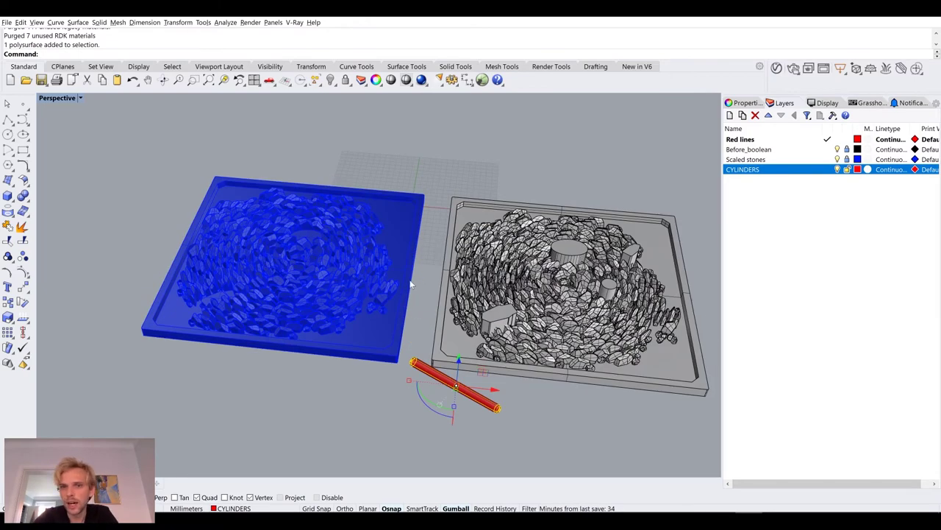
right_click_drag(410, 281, 431, 200, "shift")
scroll(343, 253, "up", 2)
right_click_drag(399, 272, 410, 281)
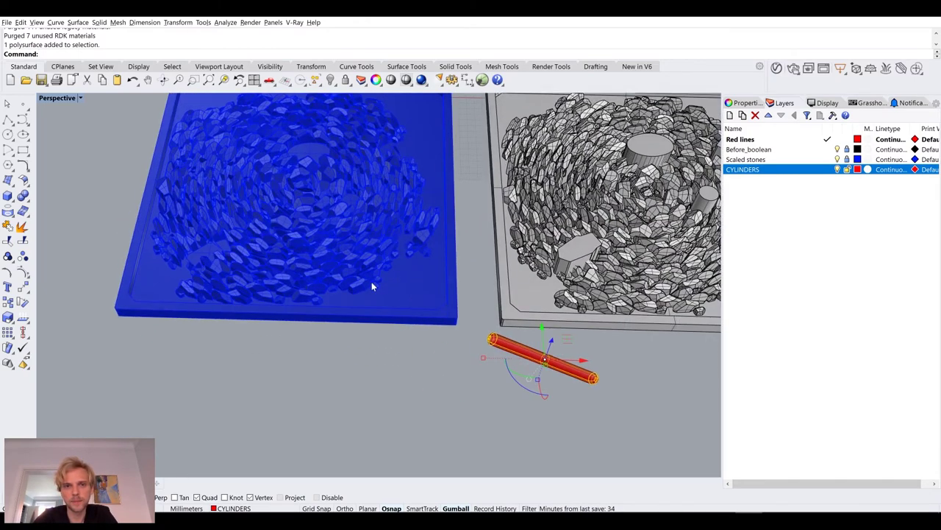
right_click_drag(440, 319, 472, 272)
left_click_drag(511, 214, 476, 184, "shift")
right_click_drag(453, 266, 452, 322)
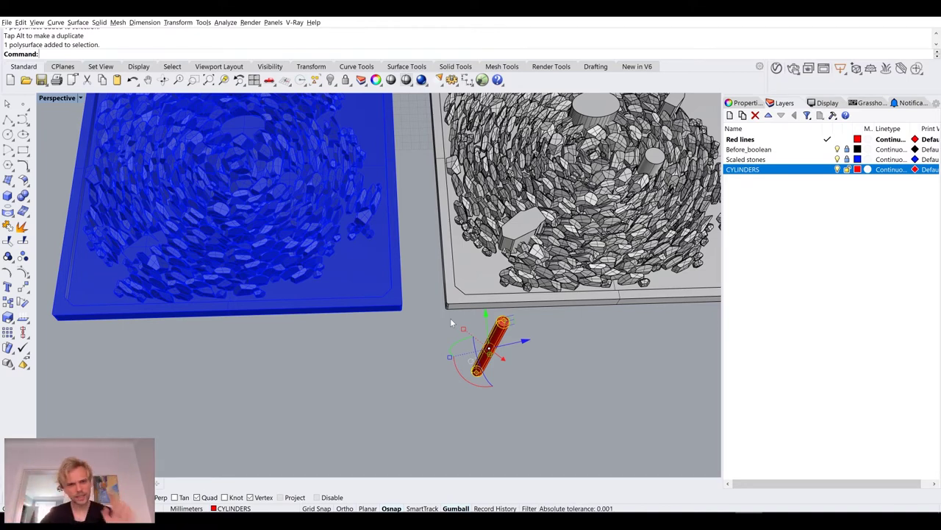
- Duplicate the red cylinder sideways to form a parallel pair in front of the grey tray
right_click_drag(450, 318, 528, 356)
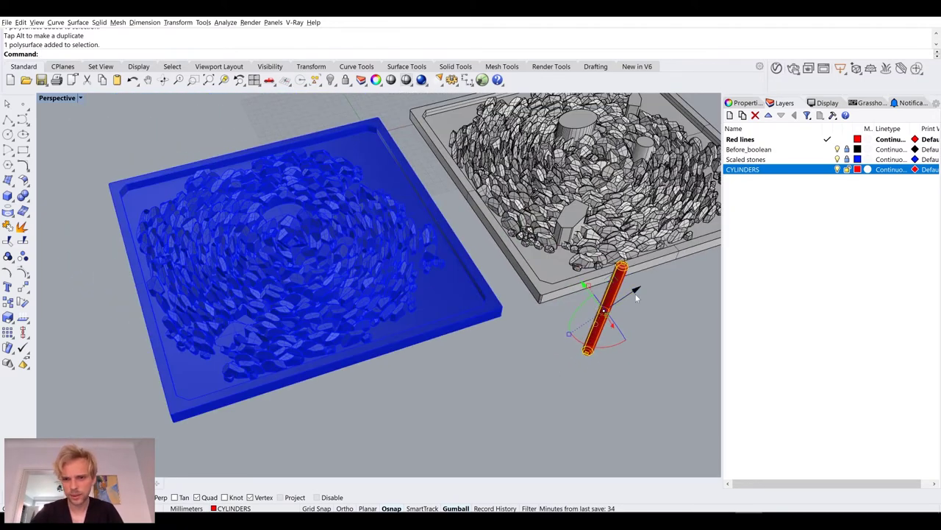
key("alt")
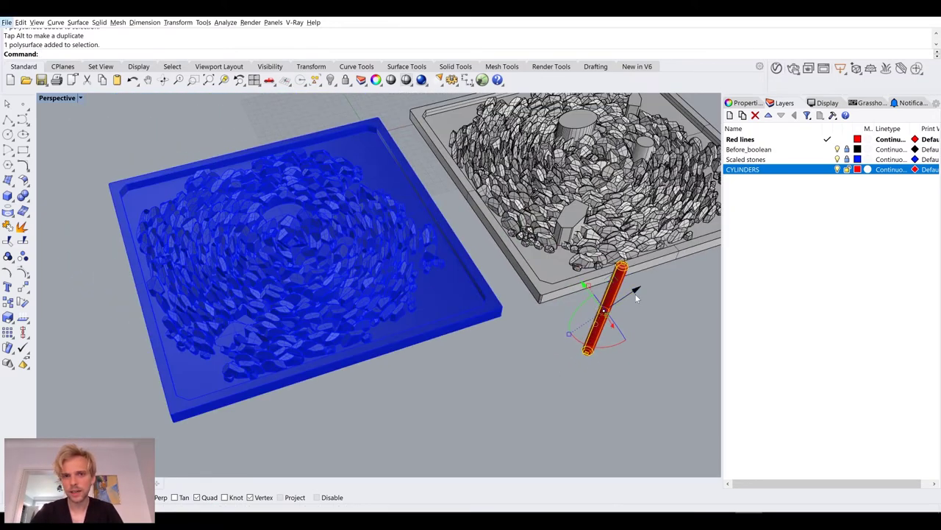
left_click_drag(635, 293, 603, 314, "alt")
left_click(654, 406)
right_click_drag(654, 407, 629, 378)
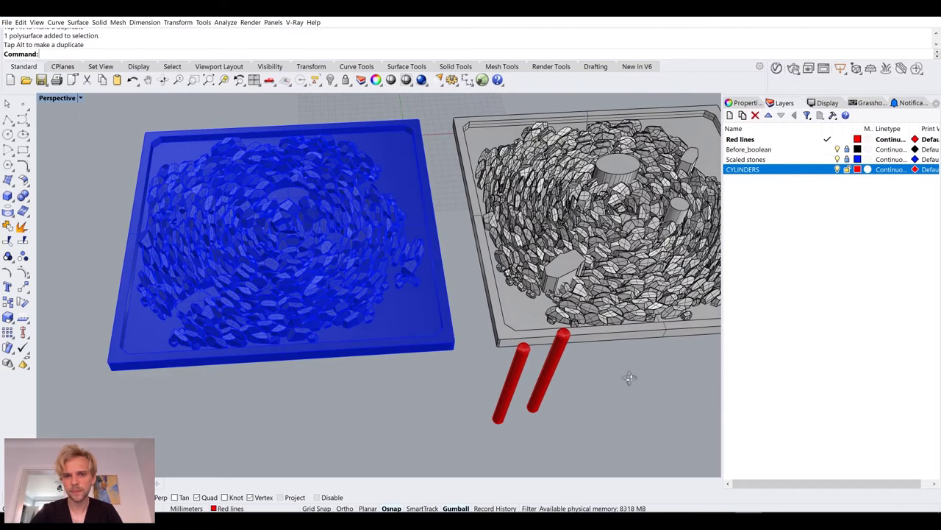
- Copy both red cylinders to the far side of the blue stone tray
left_click_drag(489, 397, 451, 383)
scroll(514, 364, "down", 5)
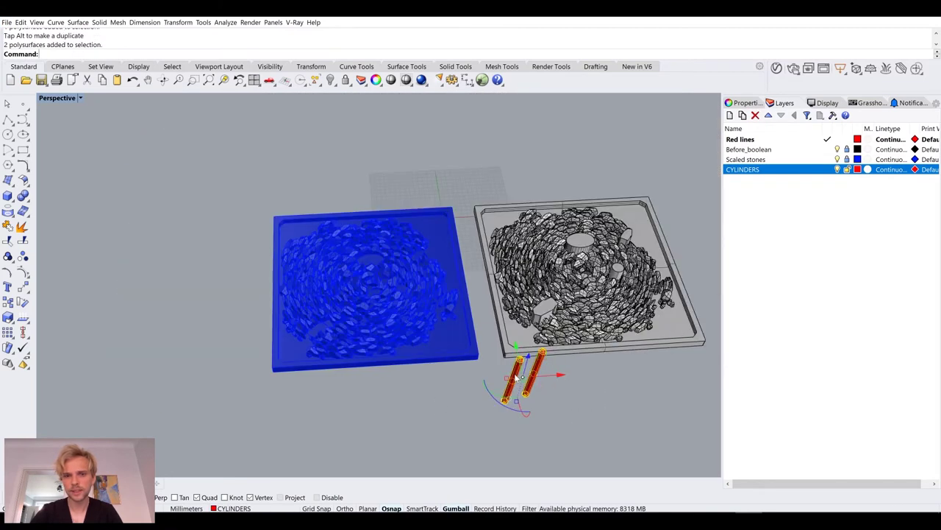
right_click_drag(513, 365, 520, 393)
left_click_drag(541, 392, 341, 177, "alt")
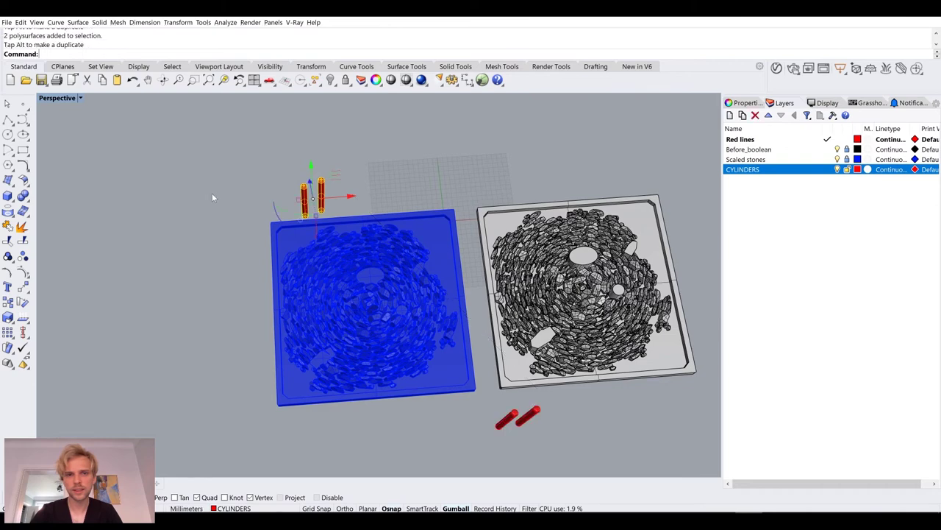
left_click(212, 193)
scroll(284, 198, "up", 3)
right_click_drag(284, 199, 282, 212)
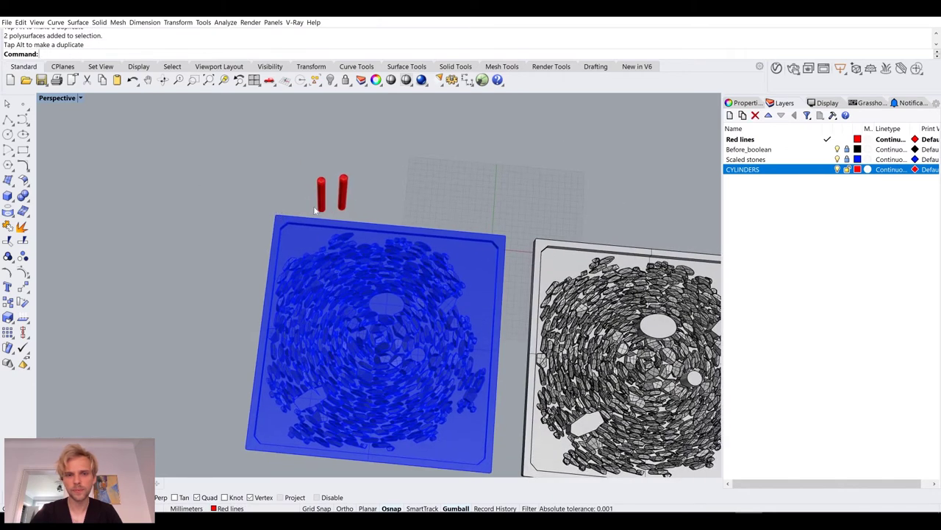
- Duplicate one cylinder behind the blue tray to make a row of three
scroll(318, 205, "up", 5)
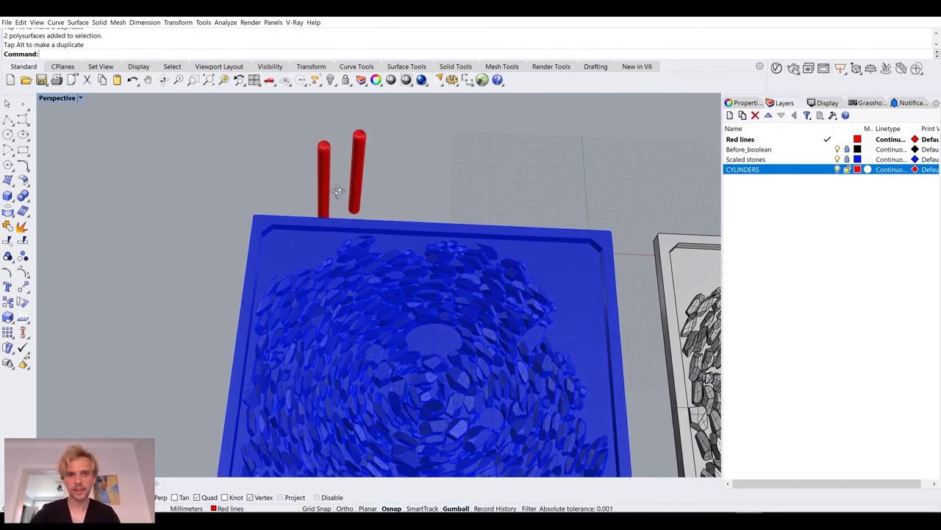
left_click(352, 174)
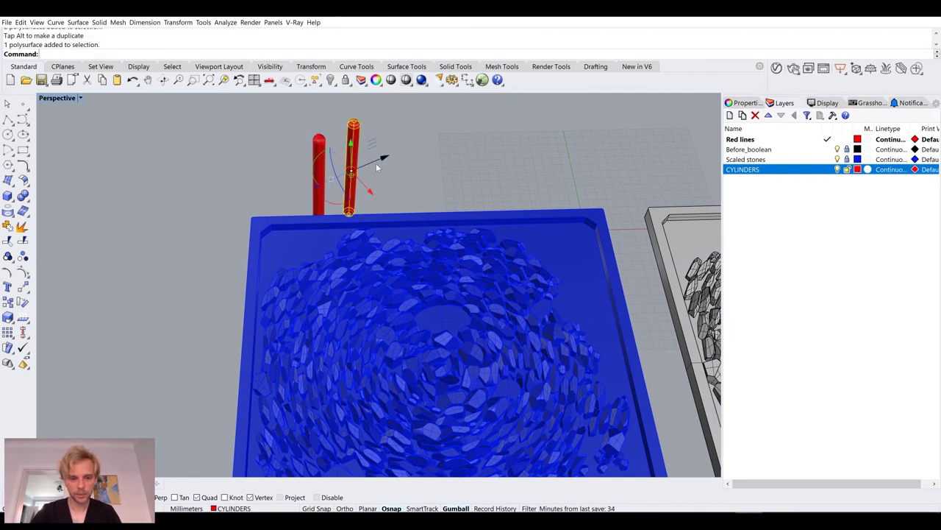
left_click_drag(378, 162, 409, 151, "alt")
left_click(422, 164)
right_click_drag(425, 168, 479, 170)
left_click_drag(476, 175, 317, 152)
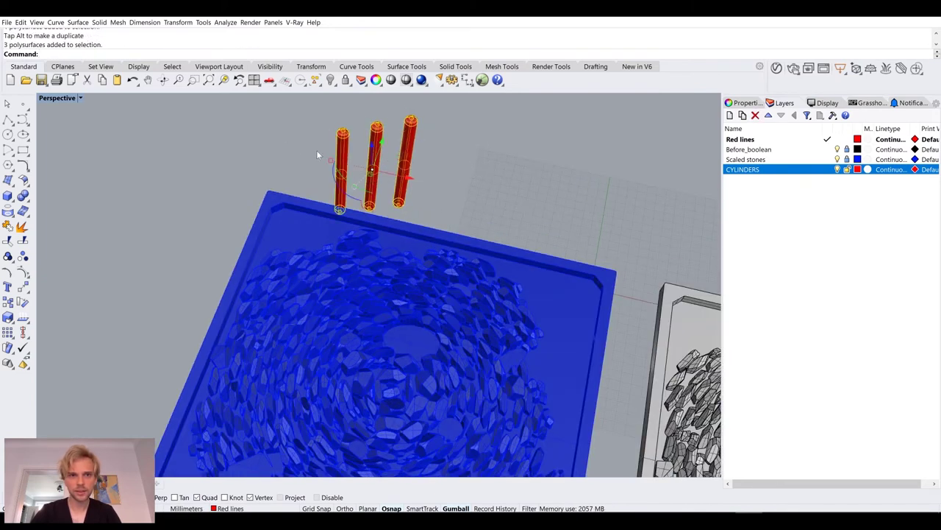
scroll(316, 154, "up", 3)
type("1")
key("Return")
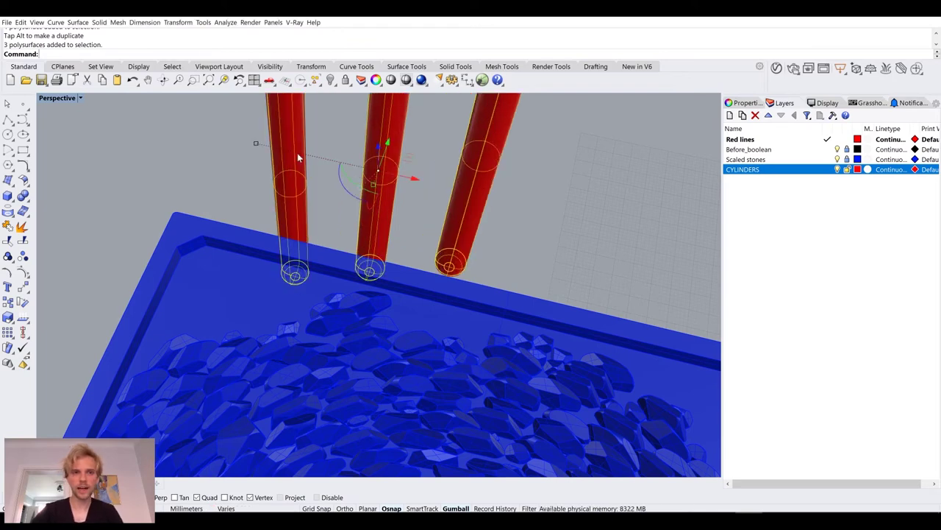
left_click(229, 197)
- Create a bounding box around the end cylinder of the row nearest the blue tray's corner
scroll(229, 197, "down", 7)
right_click_drag(256, 244, 302, 241)
scroll(292, 234, "up", 6)
left_click(326, 247)
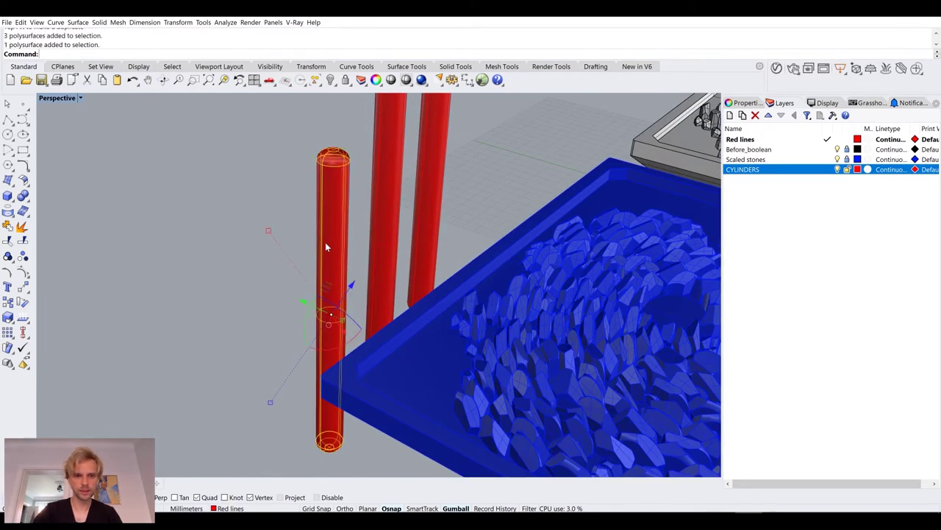
type("BBoundingBox")
key("Return")
key("Return")
right_click_drag(325, 247, 555, 409)
- Measure the bounding box's height along a vertical edge with Distance, and delete the box
key("Escape")
type("di")
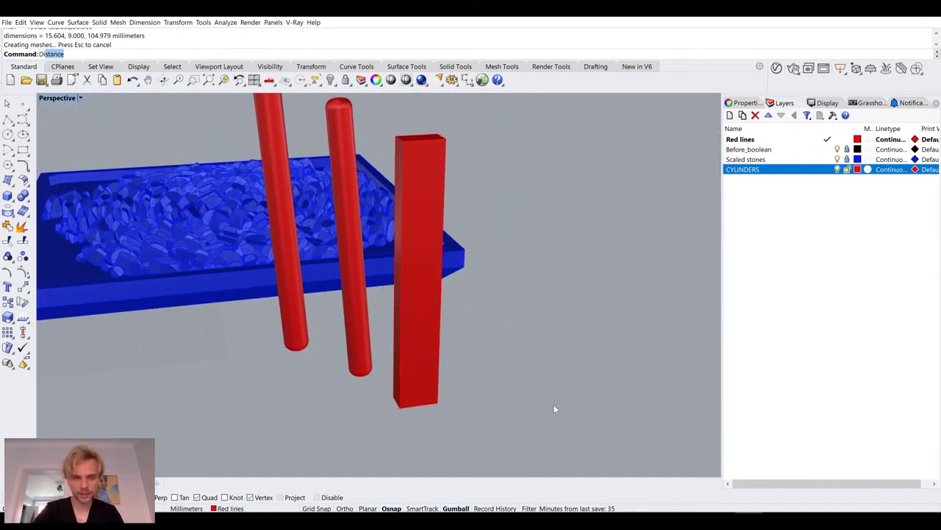
key("Return")
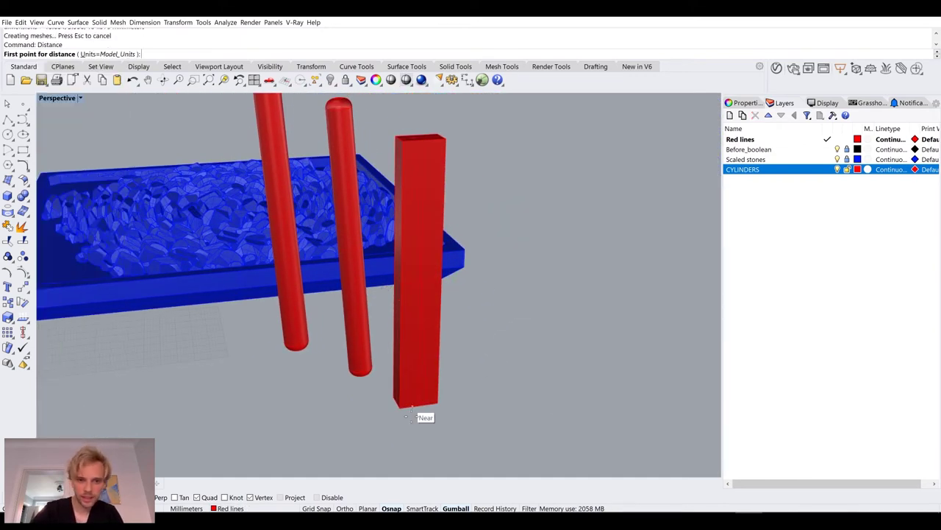
left_click(438, 404)
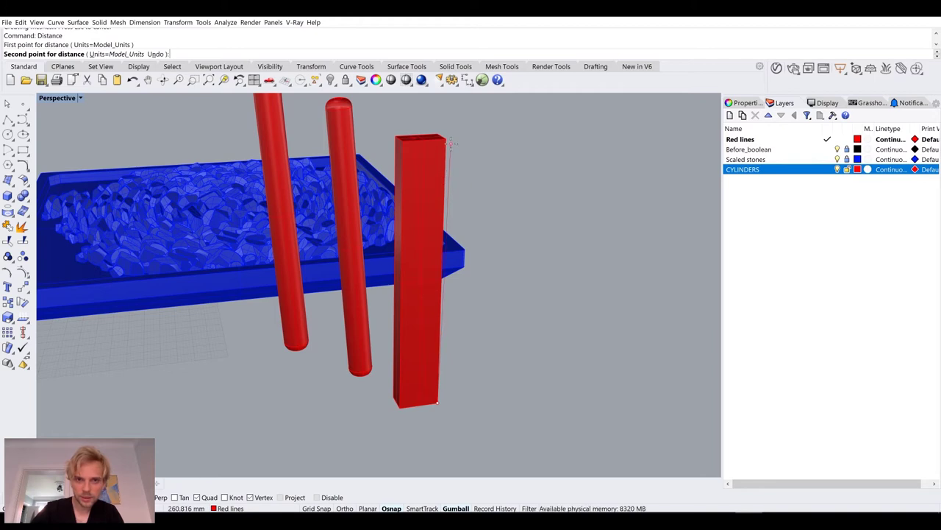
scroll(450, 141, "up", 2)
left_click(448, 141)
left_click(430, 152)
key("Delete")
- Move the cylinder nearest the blue tray's corner from the row onto the stones inside the tray
right_click_drag(448, 170, 393, 154)
scroll(386, 160, "down", 5)
right_click_drag(355, 209, 338, 248)
scroll(339, 217, "up", 5)
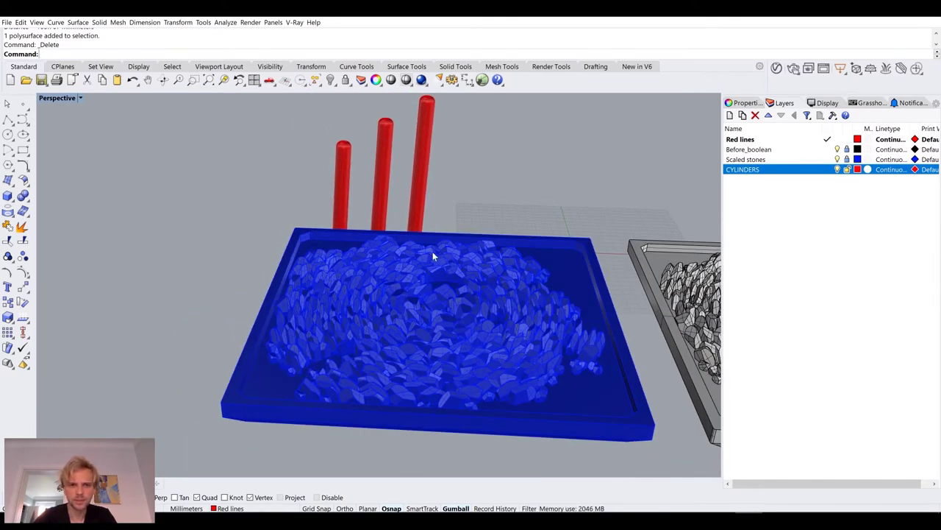
right_click_drag(544, 157, 186, 303)
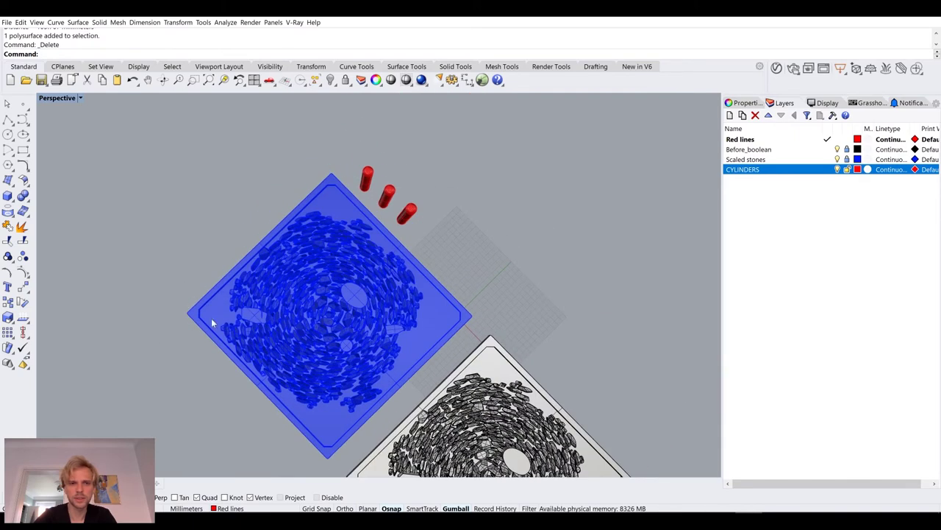
right_click_drag(489, 316, 360, 285)
scroll(296, 189, "up", 5)
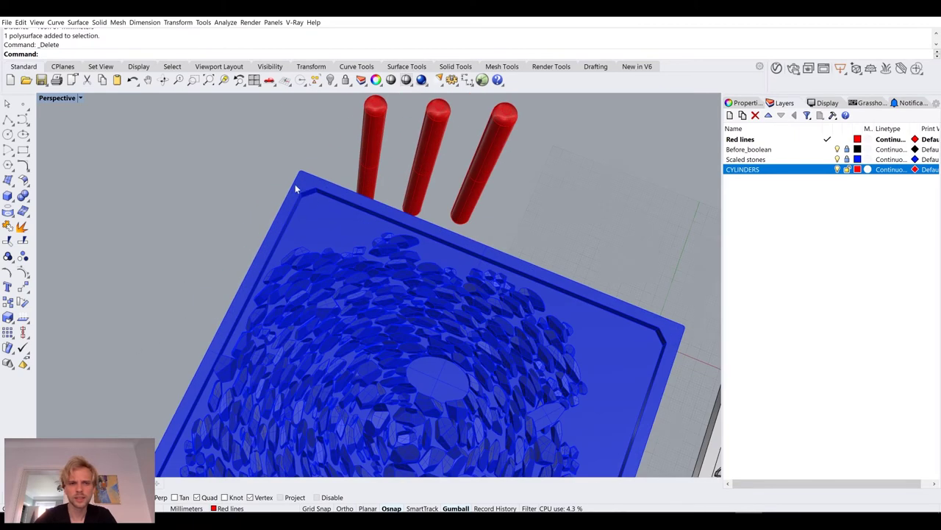
left_click(368, 169)
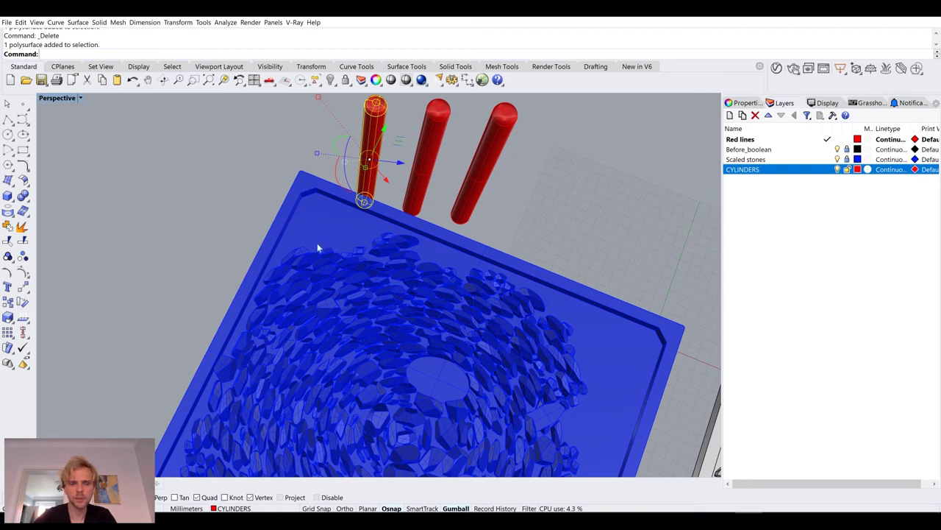
scroll(513, 309, "down", 7)
right_click_drag(514, 324, 471, 239, "shift")
right_click_drag(450, 194, 503, 337, "shift")
scroll(438, 193, "up", 7)
right_click_drag(483, 180, 480, 259)
left_click_drag(491, 268, 434, 381)
- Move the two remaining cylinders of the row onto the blue tray, gathering all three near its corner
left_click(520, 314)
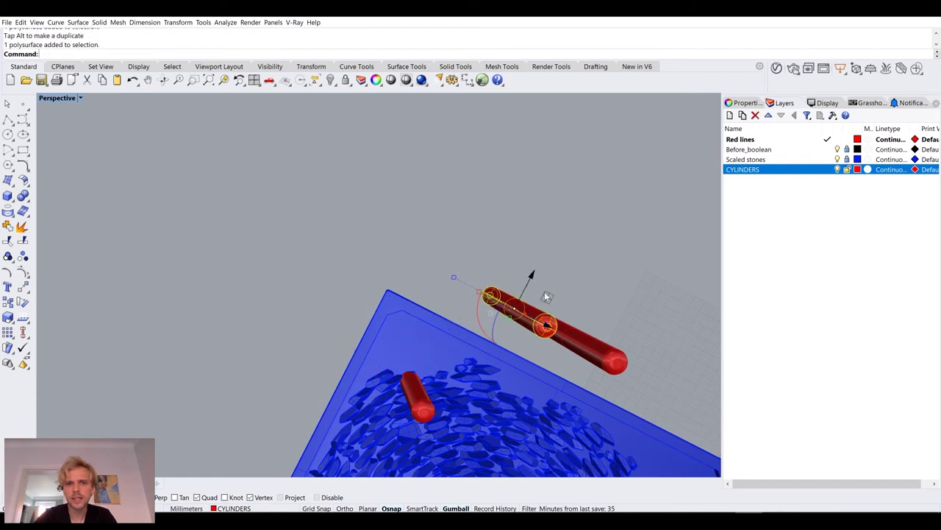
left_click_drag(546, 297, 470, 347)
left_click(612, 354)
left_click_drag(604, 331, 440, 360)
left_click(474, 340)
right_click_drag(474, 340, 449, 362)
- Reposition one of the gathered cylinders above the stones near the blue tray's corner
right_click_drag(437, 266, 421, 278)
scroll(435, 254, "up", 5)
scroll(420, 278, "down", 6)
left_click(367, 288)
left_click_drag(466, 279, 349, 247)
left_click_drag(381, 289, 385, 194)
key("Escape")
right_click_drag(464, 235, 383, 287)
left_click(421, 295)
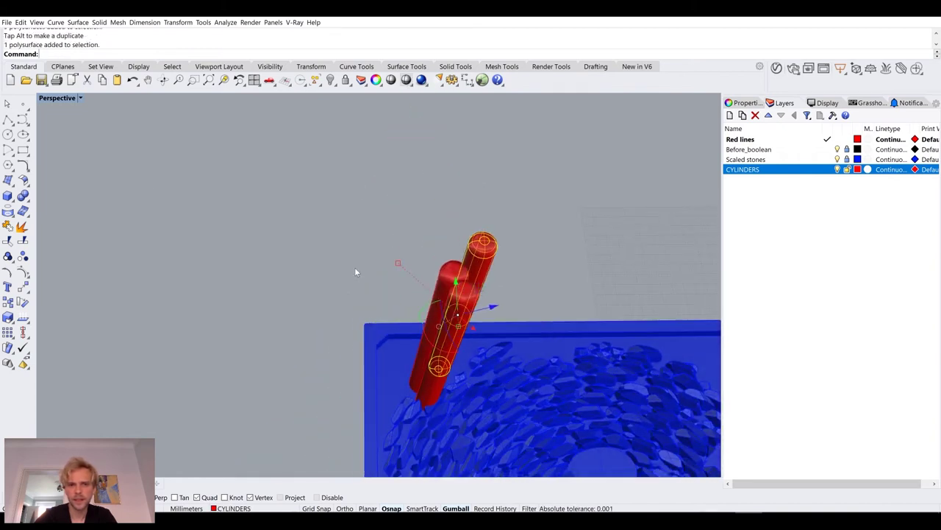
- Spread the three cylinders apart over the blue tray's corner in the Top view
double_click(46, 101)
double_click(45, 100)
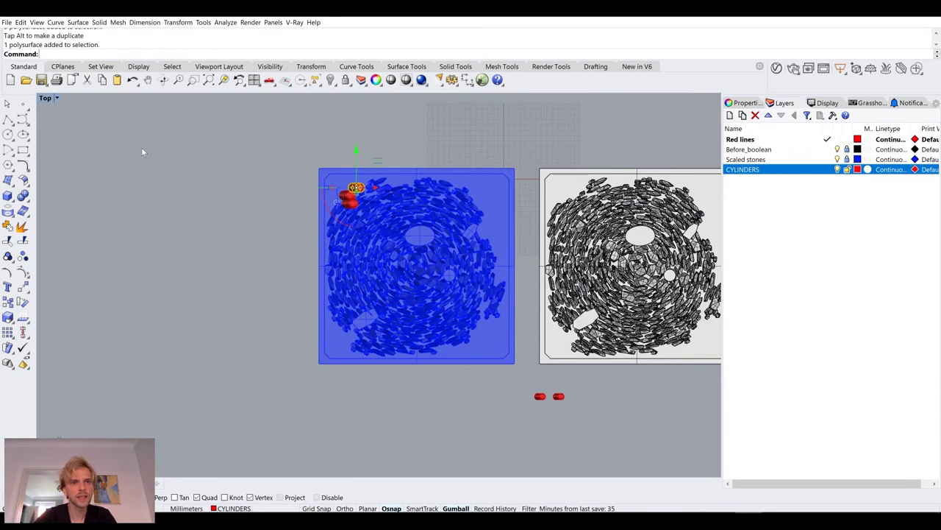
scroll(373, 166, "up", 2)
left_click_drag(375, 162, 428, 156)
left_click(384, 152)
scroll(333, 206, "up", 6)
left_click(351, 200)
left_click_drag(367, 171, 348, 148)
left_click(363, 220)
left_click_drag(377, 213, 406, 181)
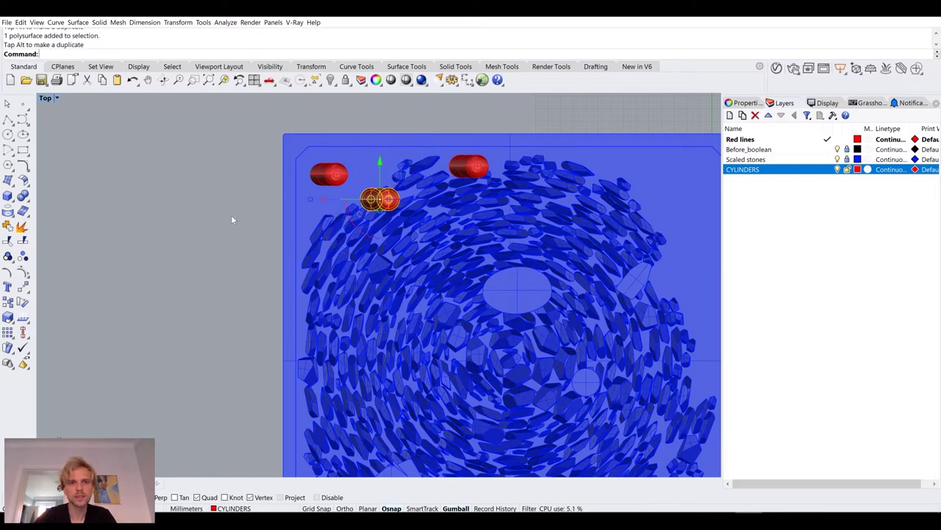
- Return to the maximized Perspective view and select the middle of the three cylinders on the tray
double_click(45, 99)
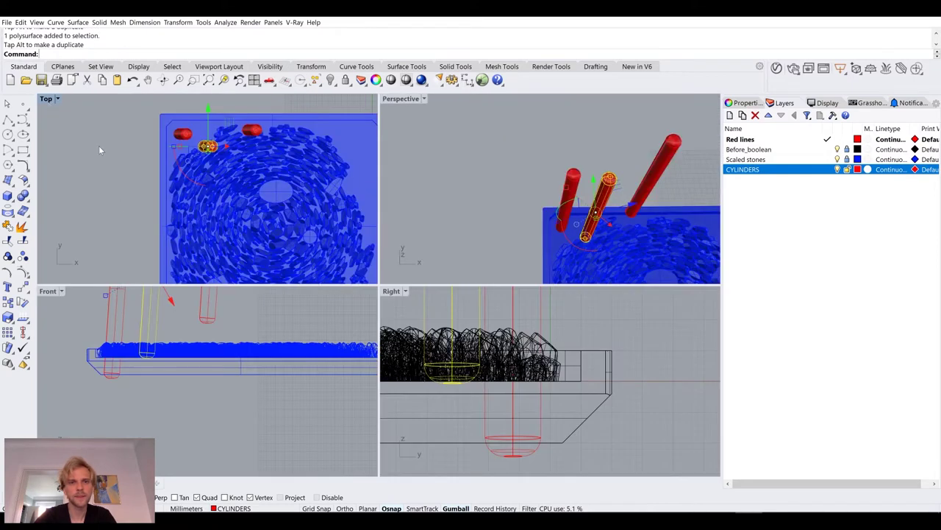
double_click(403, 97)
scroll(441, 241, "up", 2)
scroll(464, 230, "up", 2)
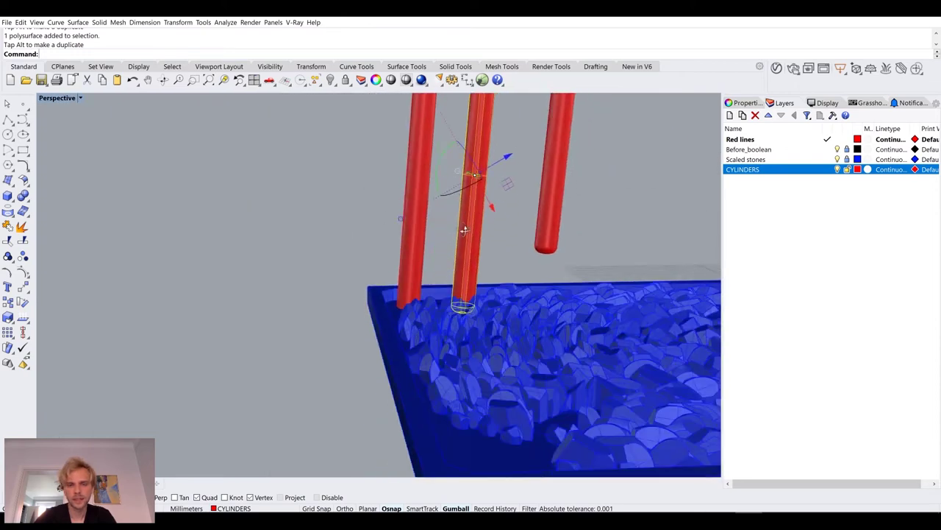
left_click(358, 237)
left_click(463, 200)
scroll(470, 203, "up", 2)
right_click_drag(473, 202, 450, 213)
- Try to switch the Gumball to Align to Object for the middle cylinder
right_click(456, 508)
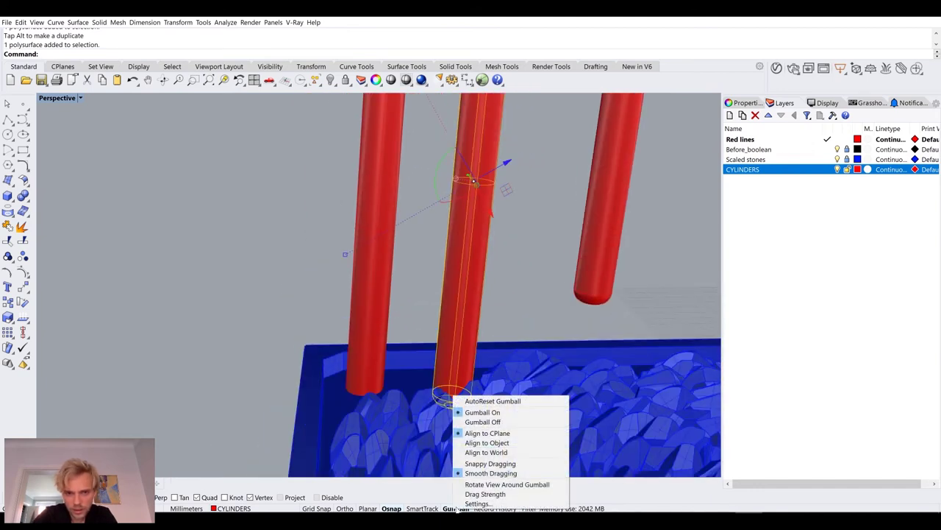
left_click(518, 443)
left_click(213, 215)
left_click(478, 164)
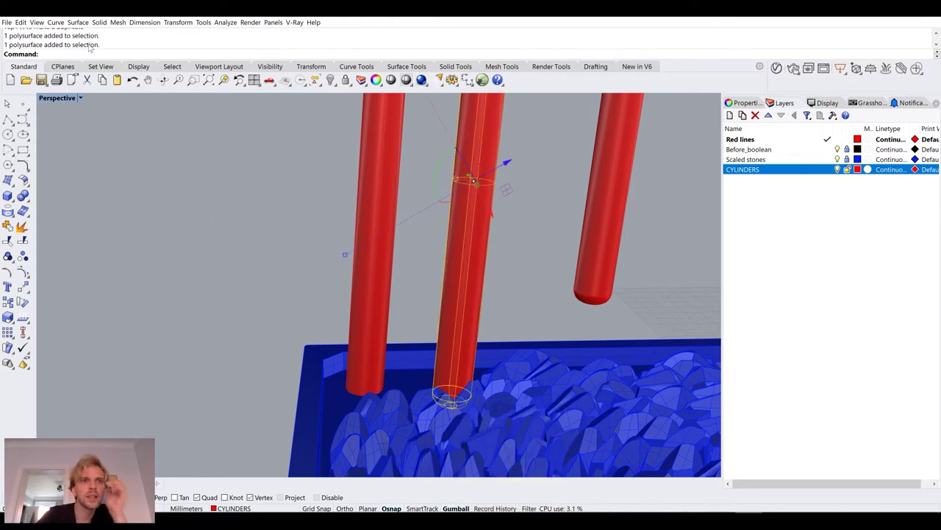
- Set the construction plane to World Top and reselect the middle cylinder
left_click(64, 67)
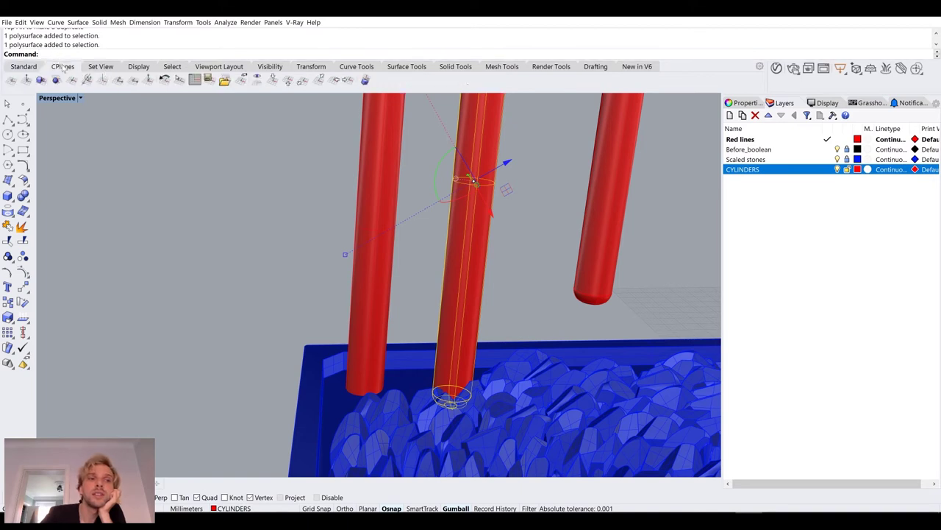
left_click(287, 80)
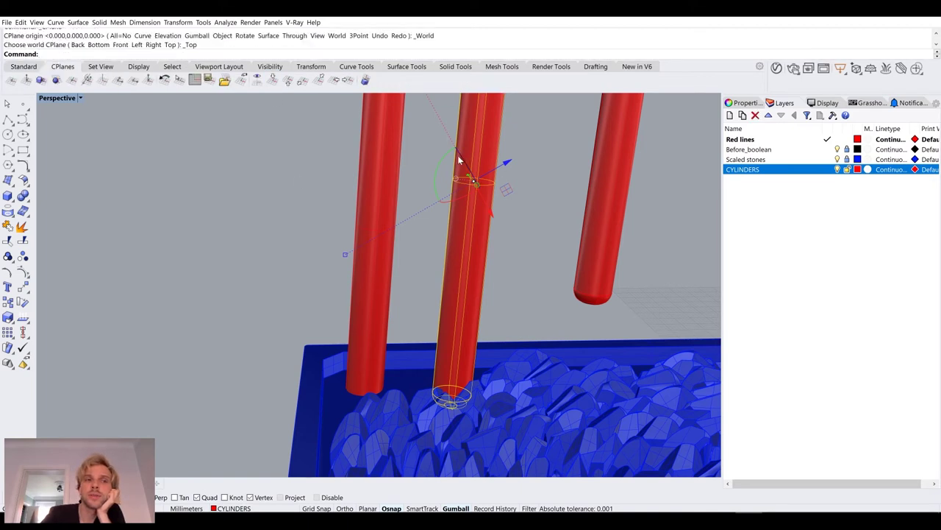
left_click(421, 182)
left_click(463, 196)
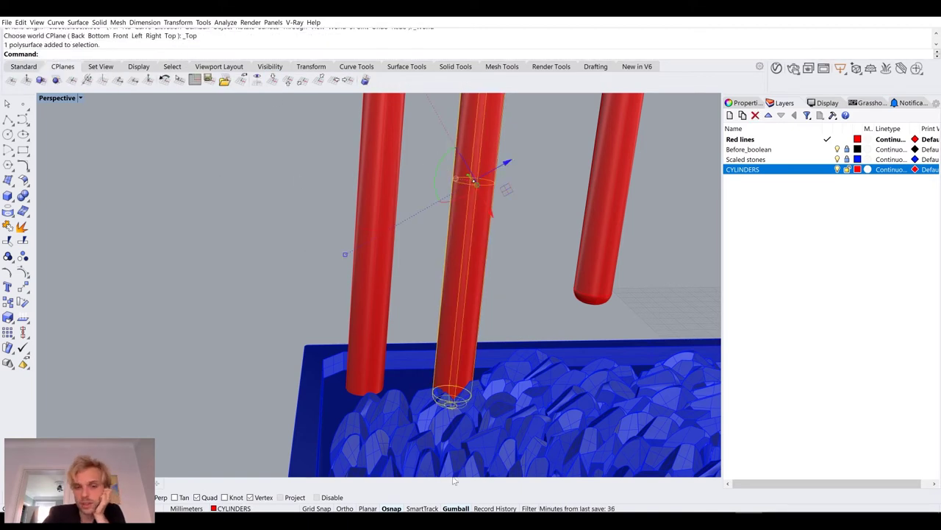
- Align the Gumball to the object and tilt the middle cylinder so its upper end leans toward the corner cylinder
right_click(456, 509)
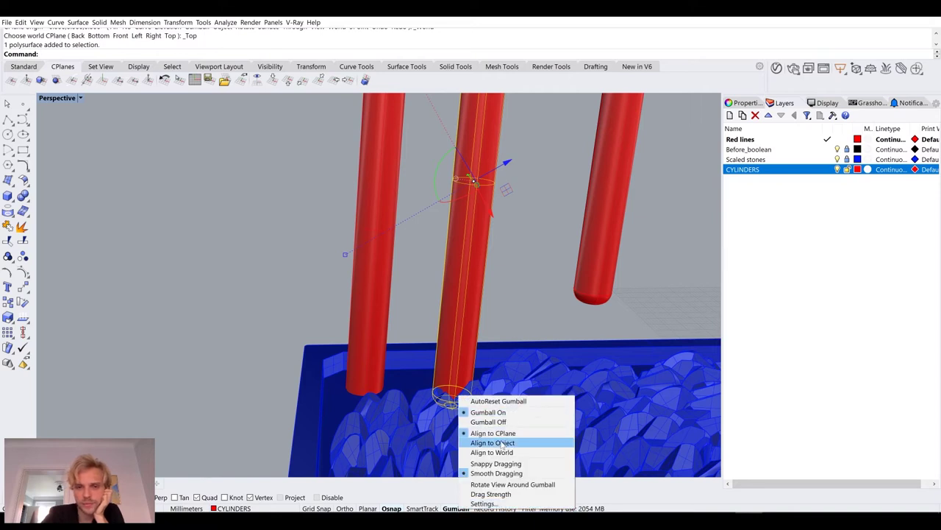
left_click(505, 443)
right_click_drag(441, 240, 393, 145)
left_click_drag(401, 134, 425, 147)
scroll(452, 147, "down", 6)
right_click_drag(453, 148, 460, 233, "shift")
right_click_drag(450, 193, 399, 205)
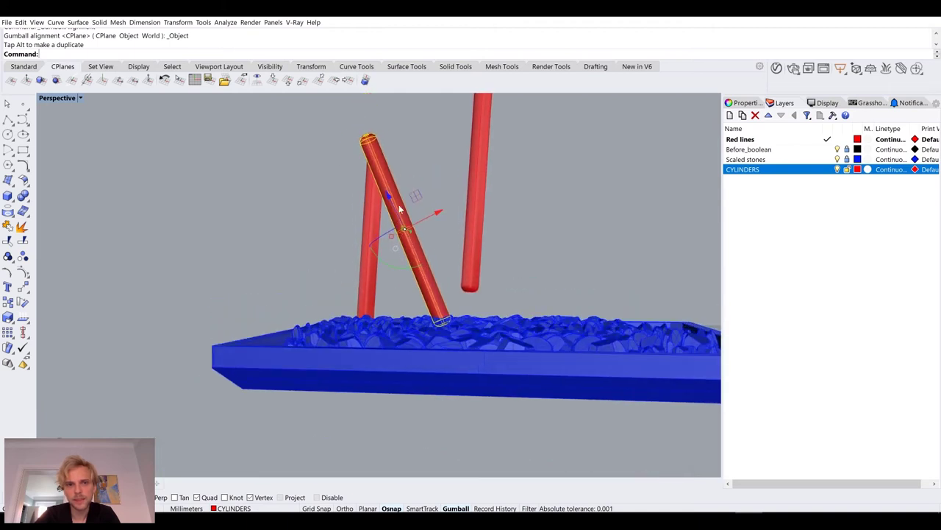
- Try to tilt the cylinder nearest the tray's corner, and undo the rotation
left_click(432, 180)
left_click(378, 234)
mouse_move(352, 266)
left_mouse_down()
mouse_move(338, 276)
mouse_move(365, 265)
left_mouse_up()
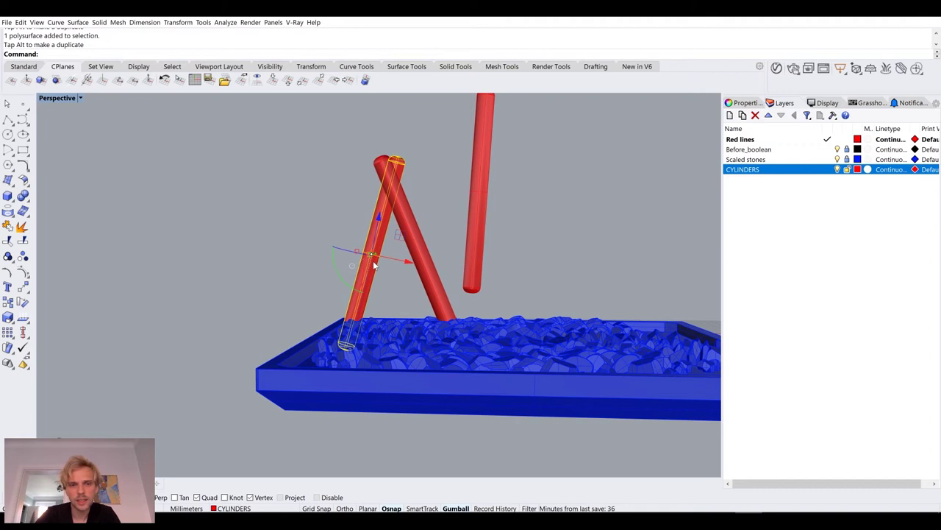
key("ctrl+z")
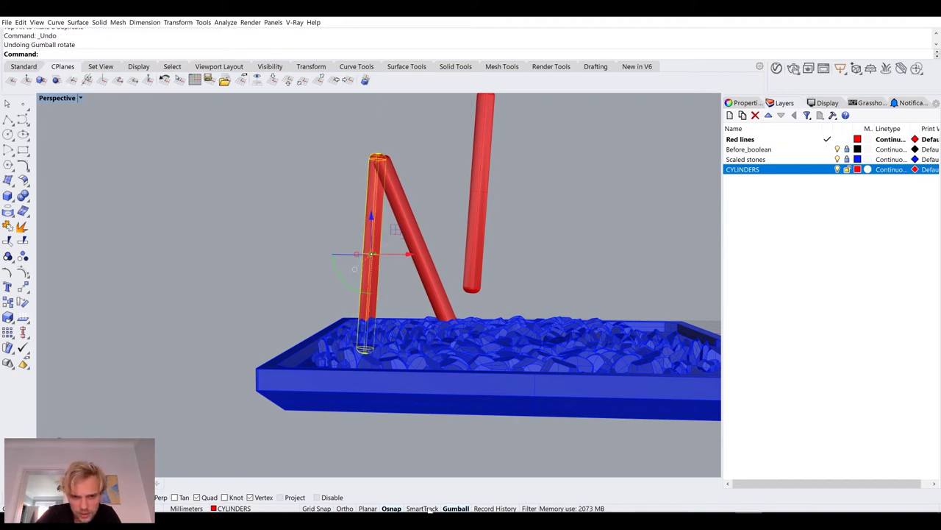
- Tilt the cylinder nearest the tray's corner the opposite way so it crosses the middle cylinder
right_click(455, 509)
left_click(491, 440)
left_click(299, 270)
left_click(379, 238)
left_click_drag(347, 287, 342, 283)
right_click_drag(342, 282, 343, 325)
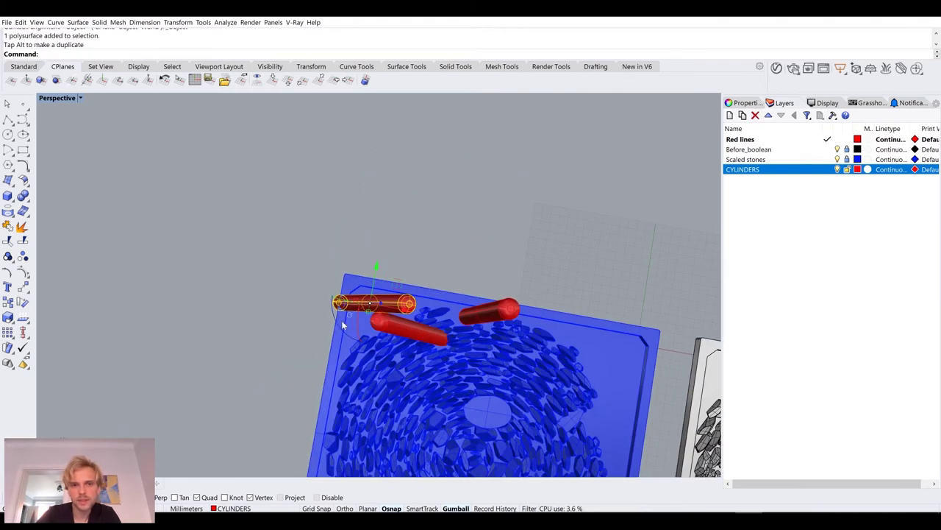
left_click_drag(401, 315, 424, 292)
left_click(437, 277)
right_click_drag(436, 278, 355, 263)
- Adjust the position and tilt of the two crossed cylinders above the stones
scroll(430, 274, "up", 4)
left_click(355, 260)
left_click_drag(346, 221, 339, 197)
left_click(426, 236)
right_click_drag(485, 290, 504, 302)
left_click(314, 281)
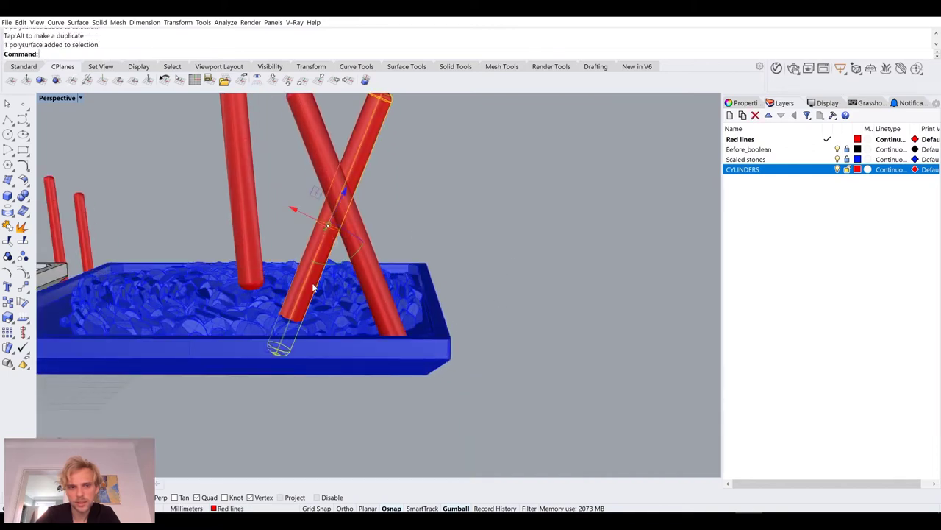
right_click_drag(333, 256, 339, 250)
mouse_move(338, 197)
left_mouse_down()
mouse_move(350, 196)
mouse_move(339, 201)
left_mouse_up()
- Reposition the tilted middle cylinder so its lower end sits in the stones
left_click(372, 290)
left_click(445, 243)
right_click_drag(445, 244, 324, 349)
scroll(321, 361, "up", 5)
left_click(300, 267)
scroll(277, 253, "down", 2)
left_click_drag(264, 238, 270, 239)
right_click_drag(281, 269, 94, 179)
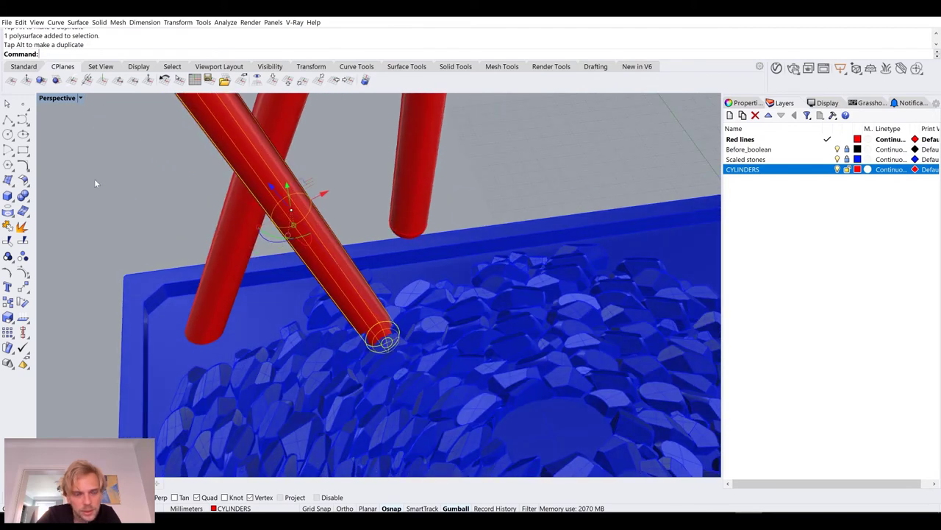
- Lower the third, upright cylinder into the stones and shift it slightly away from the crossed pair using the Front view
double_click(55, 98)
scroll(153, 363, "up", 8)
scroll(153, 363, "down", 6)
right_click_drag(153, 364, 207, 360)
scroll(203, 353, "up", 6)
scroll(233, 381, "down", 3)
scroll(183, 388, "up", 3)
scroll(183, 387, "down", 5)
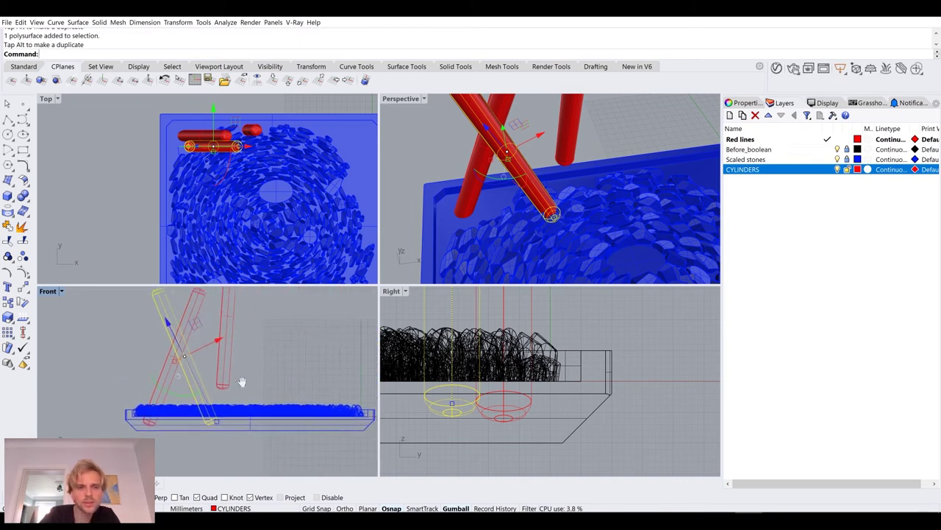
left_click(222, 323)
right_click_drag(251, 305, 257, 342)
left_click_drag(254, 333, 267, 374)
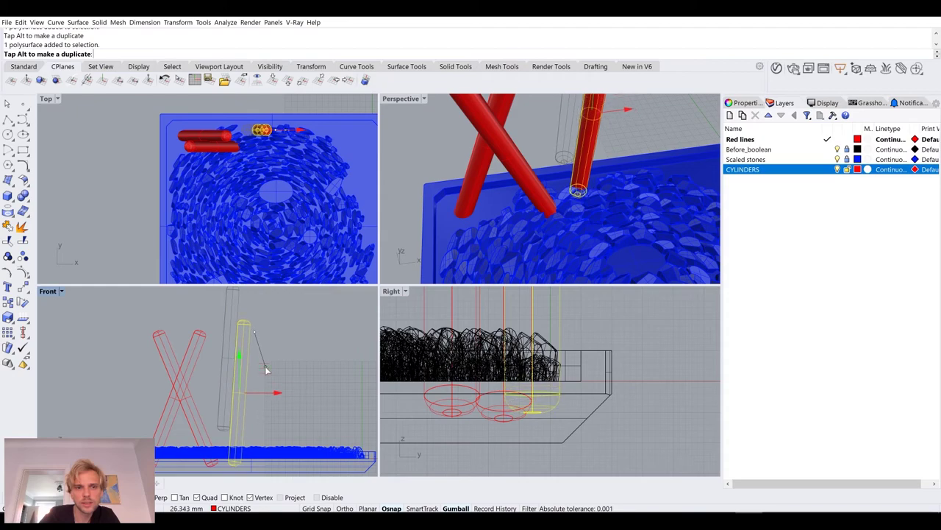
left_click(336, 332)
- Adjust the lean of the cylinders individually in the Perspective view, bringing the middle one closer to upright
double_click(399, 99)
scroll(393, 246, "down", 5)
mouse_move(393, 247)
right_mouse_down()
mouse_move(388, 296)
mouse_move(370, 251)
mouse_move(336, 284)
mouse_move(387, 230)
right_mouse_up()
left_click(432, 224)
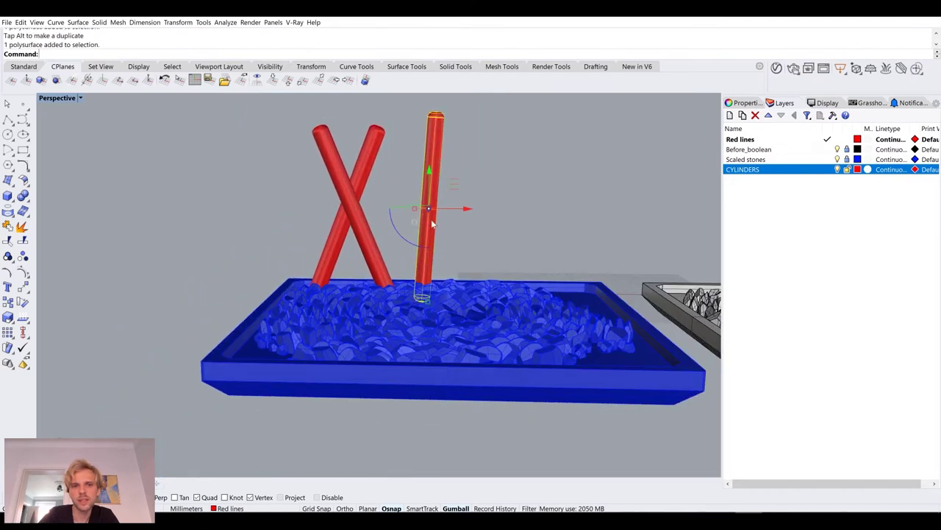
left_click_drag(469, 213, 379, 214)
left_click(479, 189)
right_click_drag(479, 189, 372, 219)
scroll(370, 243, "up", 4)
left_click(370, 245)
left_click_drag(345, 256, 333, 257)
left_click(430, 230)
right_click_drag(425, 206, 410, 219)
left_click(369, 194)
left_click_drag(392, 201, 458, 203)
left_click(465, 272)
right_click_drag(466, 276, 466, 257)
- Examine the arrangement of the three cylinders on the blue tray from several angles and distances
scroll(439, 252, "down", 3)
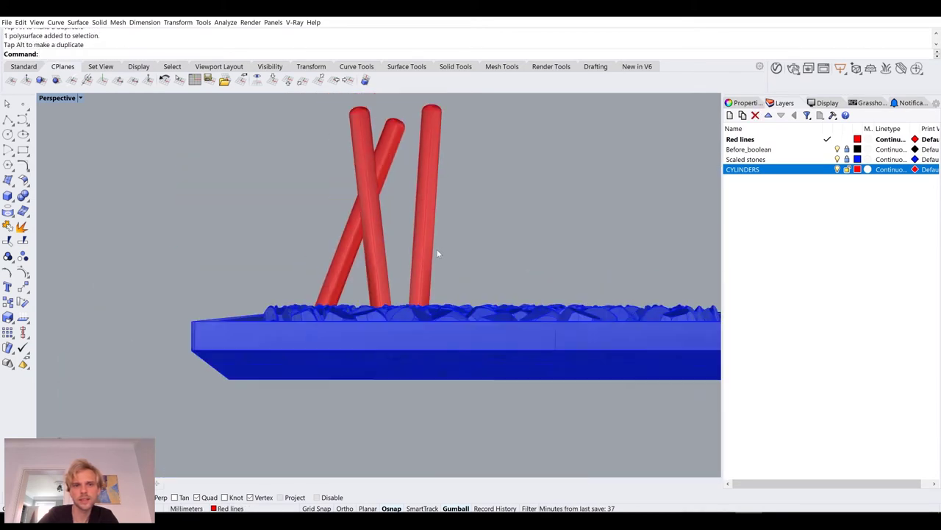
scroll(374, 268, "down", 4)
scroll(372, 267, "up", 2)
right_click_drag(372, 267, 392, 299)
scroll(375, 275, "down", 5)
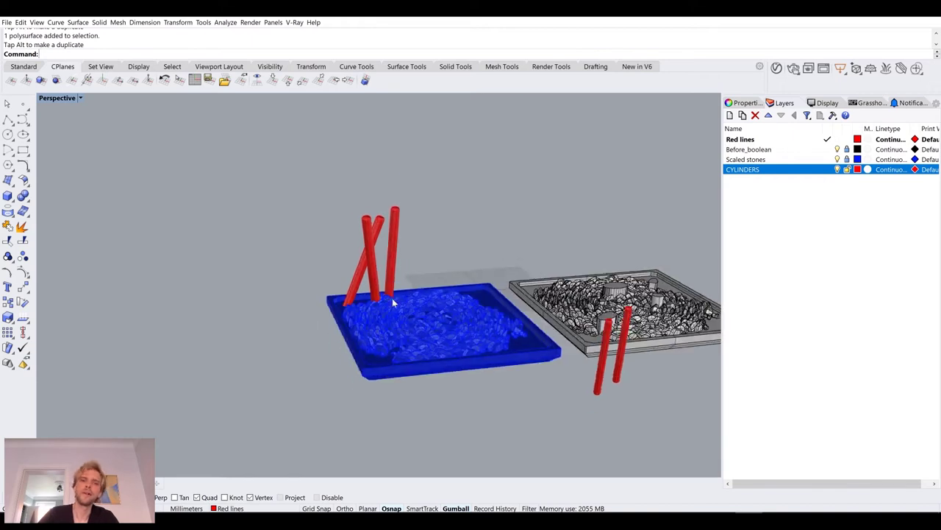
mouse_move(479, 258)
right_mouse_down()
mouse_move(473, 278)
mouse_move(466, 261)
right_mouse_up()
scroll(426, 269, "up", 2)
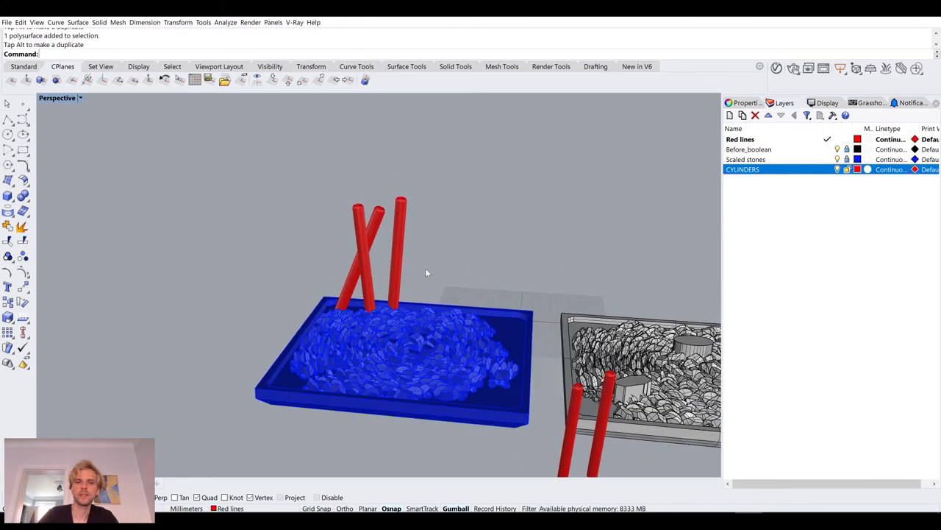
- Try to rotate all three cylinders on the blue tray together, and undo the rotation
left_click_drag(261, 205, 262, 208)
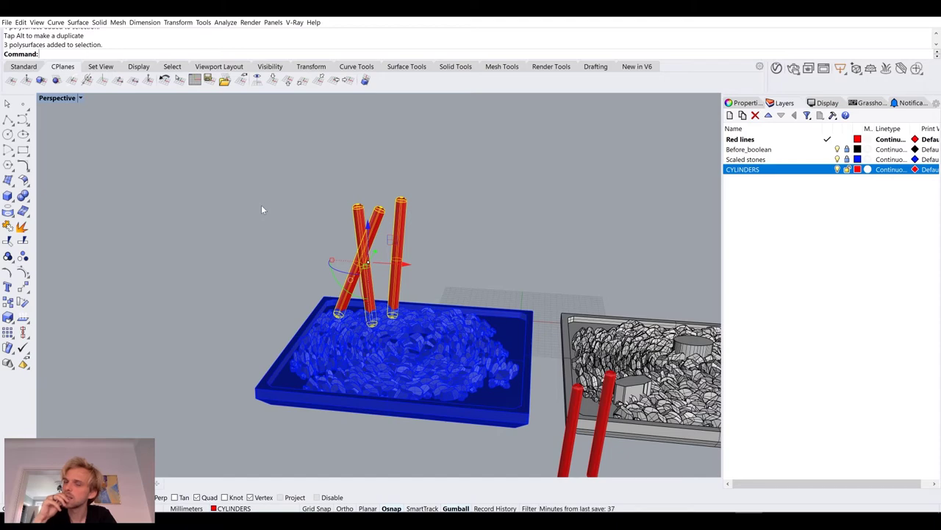
right_click_drag(478, 225, 632, 239)
mouse_move(496, 165)
right_mouse_down()
mouse_move(495, 210)
mouse_move(489, 172)
mouse_move(563, 154)
mouse_move(494, 171)
right_mouse_up()
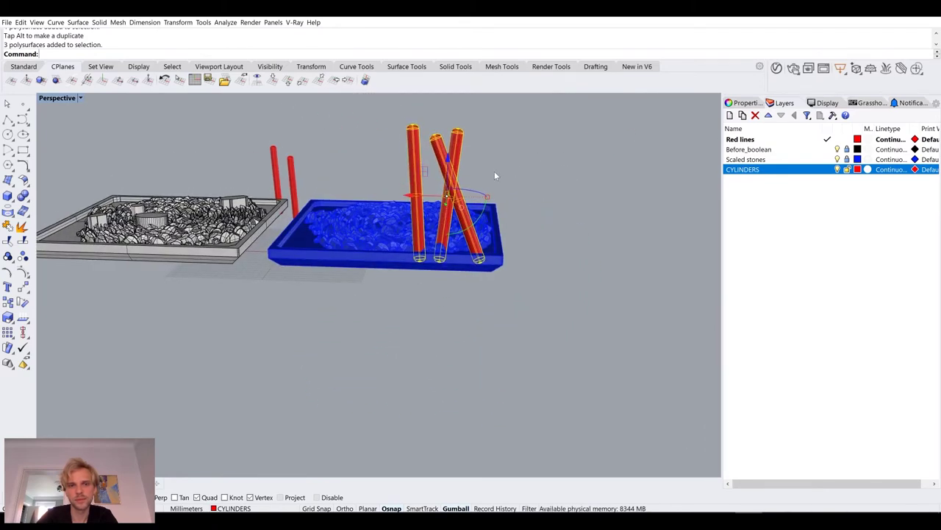
mouse_move(486, 217)
right_mouse_down()
mouse_move(441, 222)
mouse_move(478, 212)
right_mouse_up()
left_click_drag(479, 210, 488, 193)
key("ctrl+z")
key("Escape")
- Tilt the cylinder nearest the tray's corner much closer to horizontal and shift it back down into the stones
left_click(470, 217)
left_click_drag(491, 214, 498, 198)
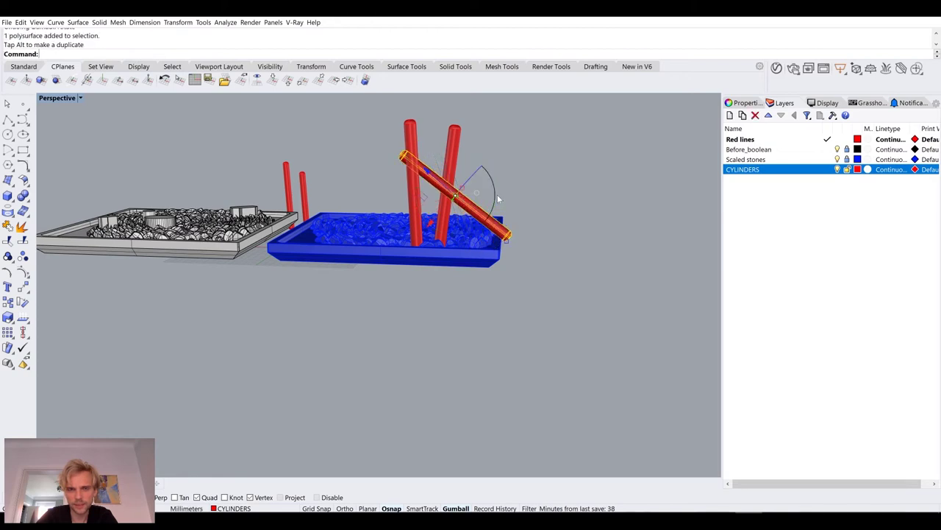
left_click_drag(432, 222, 409, 233)
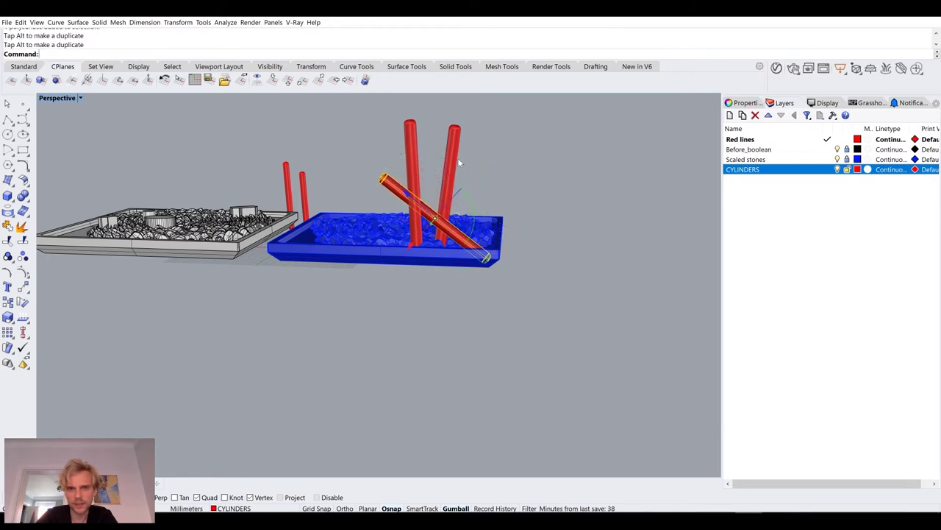
- Rotate the upright cylinder farthest from the tray's corner slightly so it leans the other way
left_click(452, 157)
left_click(409, 167)
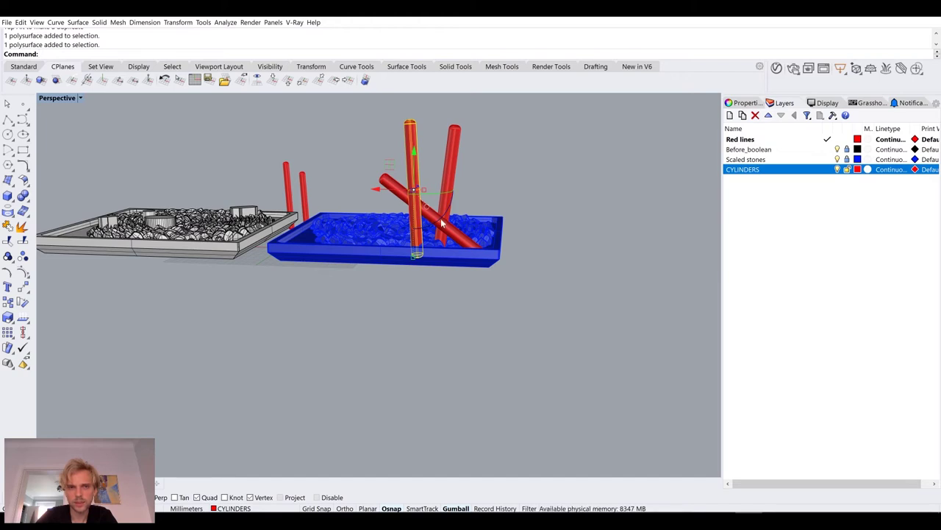
mouse_move(442, 222)
left_mouse_down()
mouse_move(428, 224)
mouse_move(438, 225)
left_mouse_up()
left_click(546, 181)
right_click_drag(546, 181, 557, 159)
- Tilt the upright cylinder behind the low crossing one into an opposite lean and shift it back over the stones
left_click(450, 163)
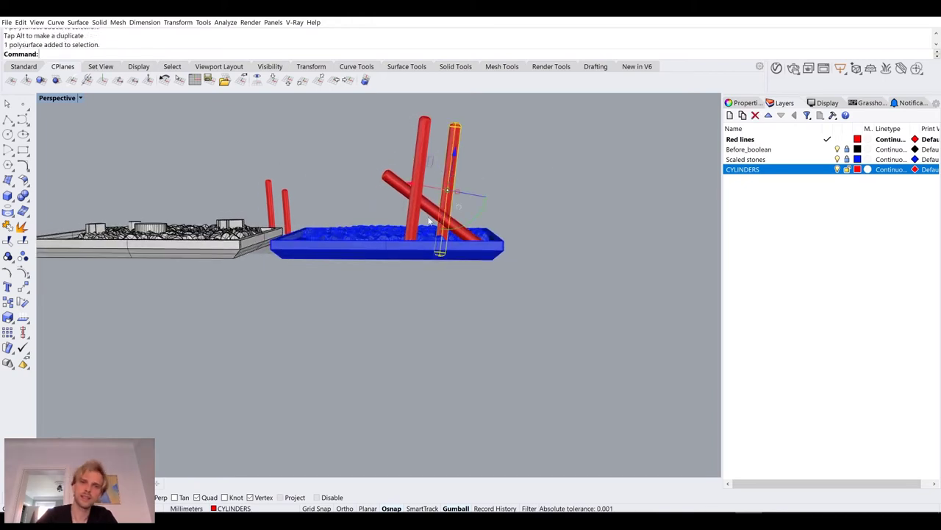
left_click_drag(468, 230, 441, 237)
mouse_move(470, 171)
left_mouse_down()
mouse_move(449, 188)
mouse_move(458, 182)
left_mouse_up()
left_click(608, 191)
right_click_drag(608, 191, 452, 208)
scroll(384, 206, "up", 5)
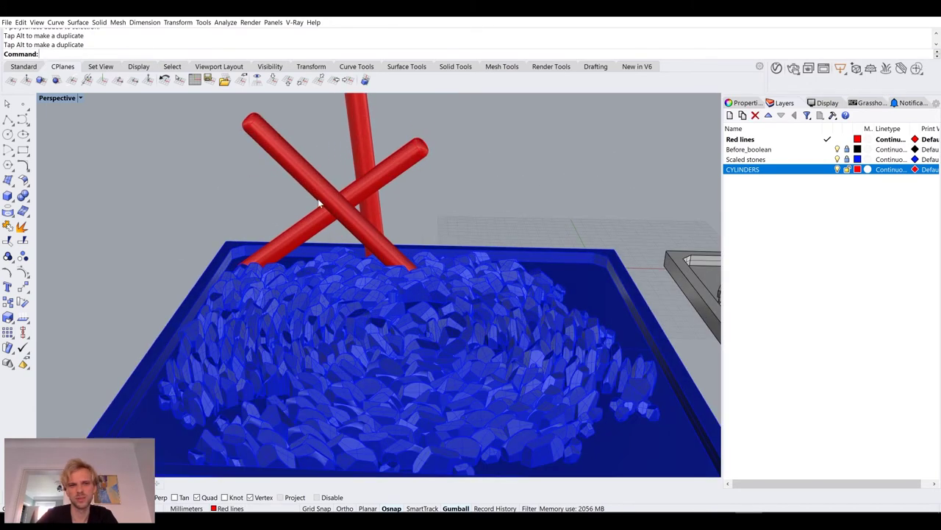
- Adjust the lean of the frontmost crossed cylinder and slide it slightly along its own axis
left_click(341, 204)
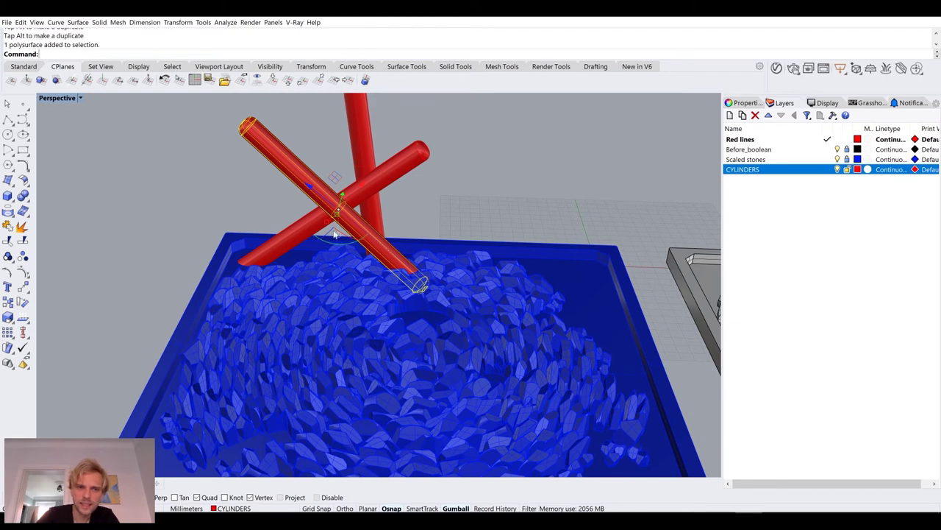
left_click_drag(317, 200, 292, 191)
right_click_drag(292, 191, 320, 234)
left_click_drag(331, 232, 346, 228)
left_click(486, 192)
- Nudge one of the crossed cylinders slightly sideways to refine the gap to its neighbour
scroll(486, 192, "down", 5)
right_click_drag(482, 197, 381, 256)
scroll(390, 274, "up", 5)
left_click(388, 252)
left_click_drag(353, 235, 362, 237)
left_click(309, 234)
right_click_drag(317, 244, 392, 186)
key("Escape")
- Fine-tune the tilt and position of the steeper crossed cylinder so it stands right beside the lower-leaning one
left_click(376, 209)
mouse_move(401, 183)
left_mouse_down()
mouse_move(390, 187)
mouse_move(398, 192)
left_mouse_up()
left_click(407, 234)
right_click_drag(407, 241, 387, 244)
left_click_drag(436, 222, 433, 225)
right_click_drag(416, 248, 548, 198)
left_click(554, 192)
scroll(464, 207, "down", 5)
right_click_drag(457, 208, 417, 283, "shift")
scroll(419, 246, "down", 8)
scroll(417, 283, "up", 5)
left_click(419, 284)
left_click_drag(410, 213, 337, 207)
- Slide the lowest-leaning cylinder about 3 mm up along its own axis in the Front view
double_click(45, 98)
scroll(184, 420, "up", 3)
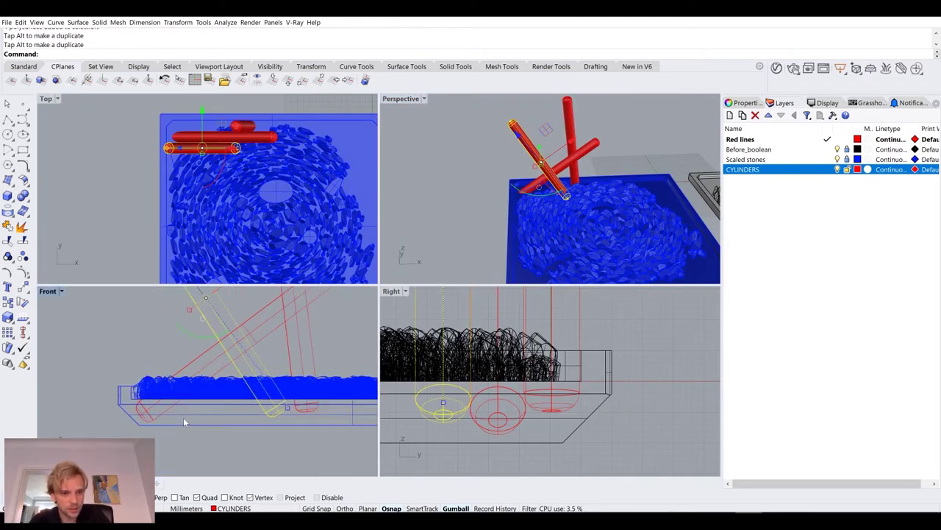
left_click(200, 349)
left_click_drag(272, 311, 291, 297)
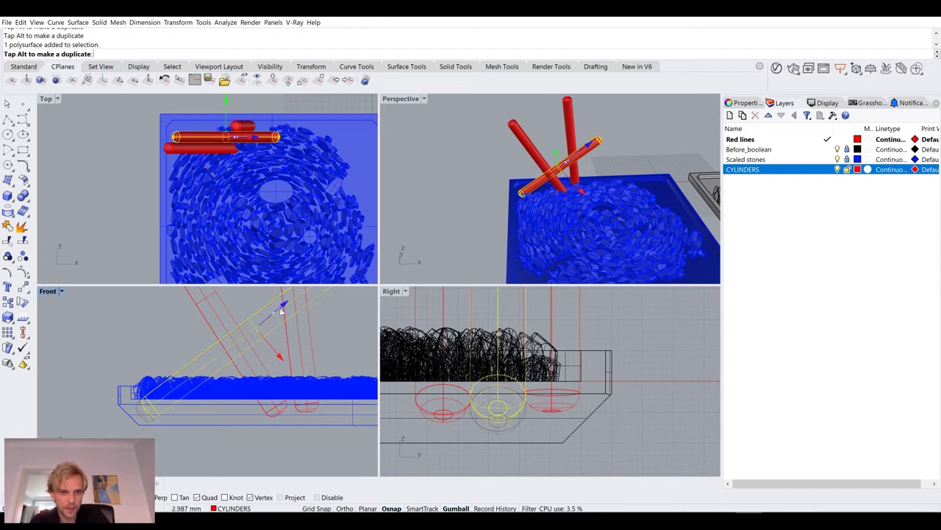
left_click(334, 313)
- Try to rotate the steeper crossed cylinder in the Top view with the object-aligned gumball, and undo the rotation
scroll(334, 313, "down", 1)
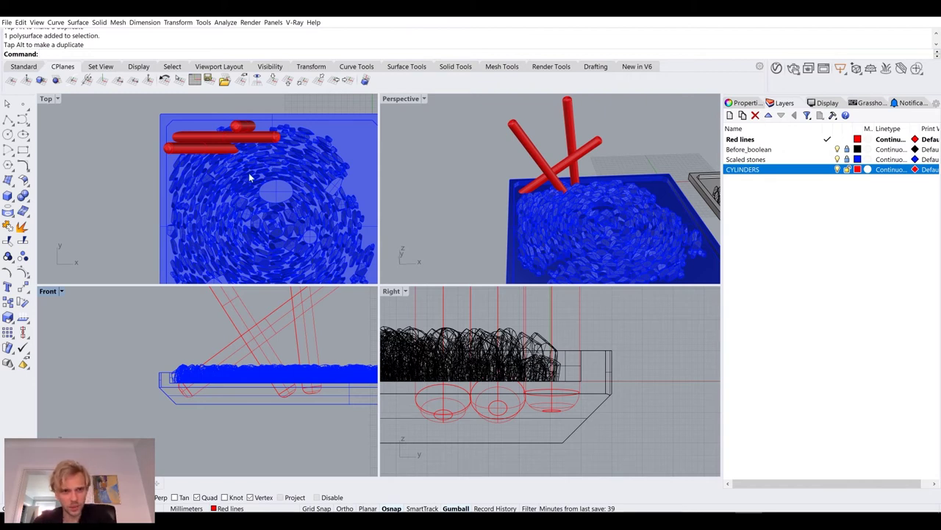
scroll(207, 136, "up", 2)
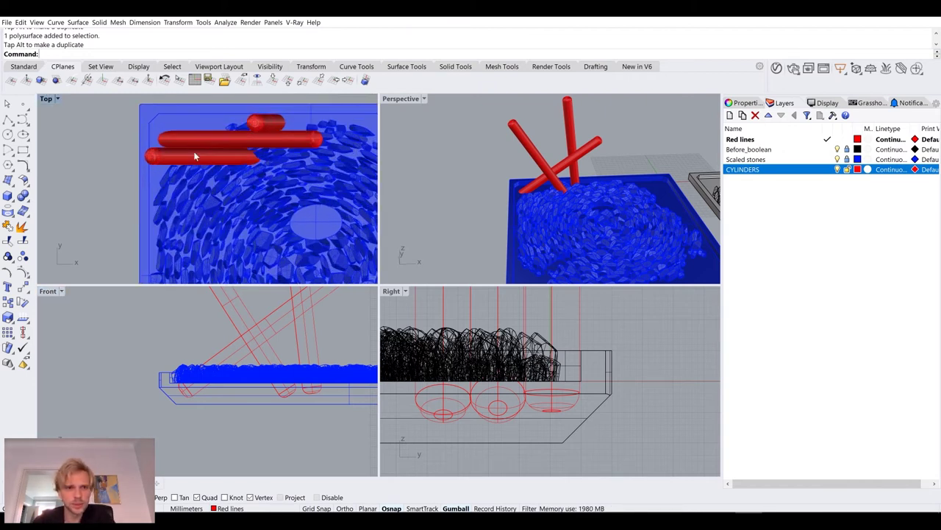
left_click(194, 159)
left_click_drag(186, 191, 193, 192)
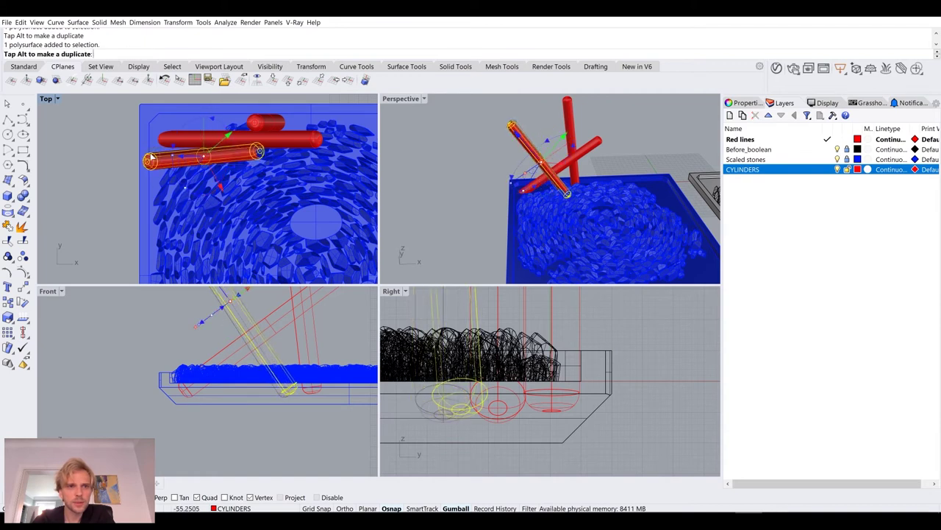
key("ctrl+z")
left_click(114, 178)
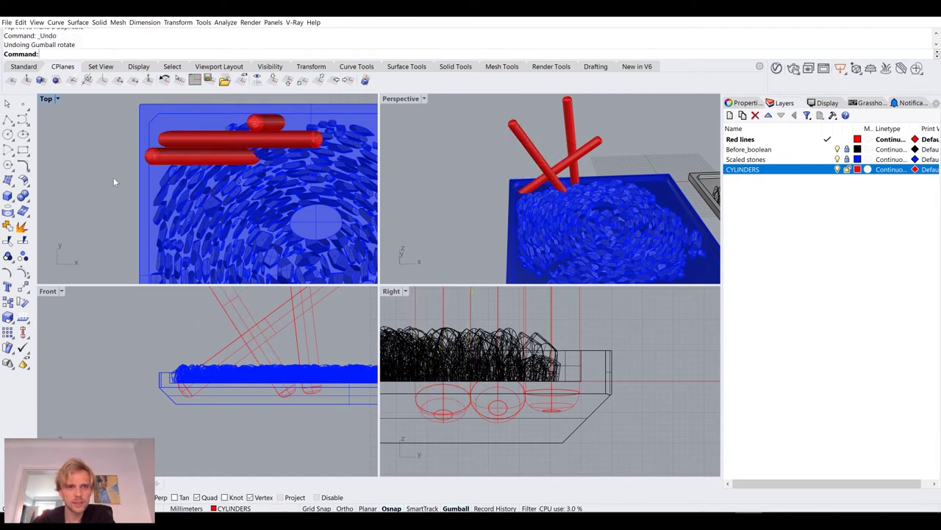
- Align the gumball to the CPlane, turn the steeper crossed cylinder diagonally in the Top view, and shift it outward past the tray's side edge
left_click(184, 158)
right_click(457, 508)
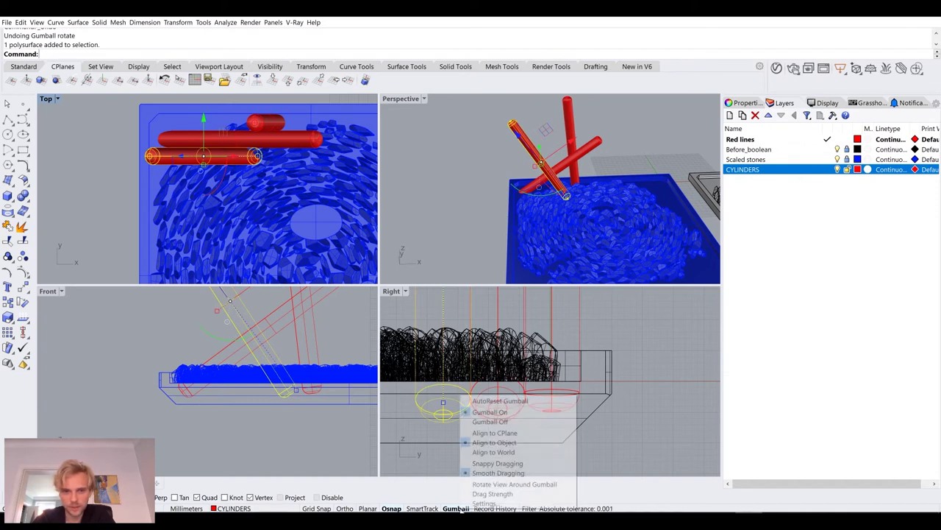
left_click(495, 432)
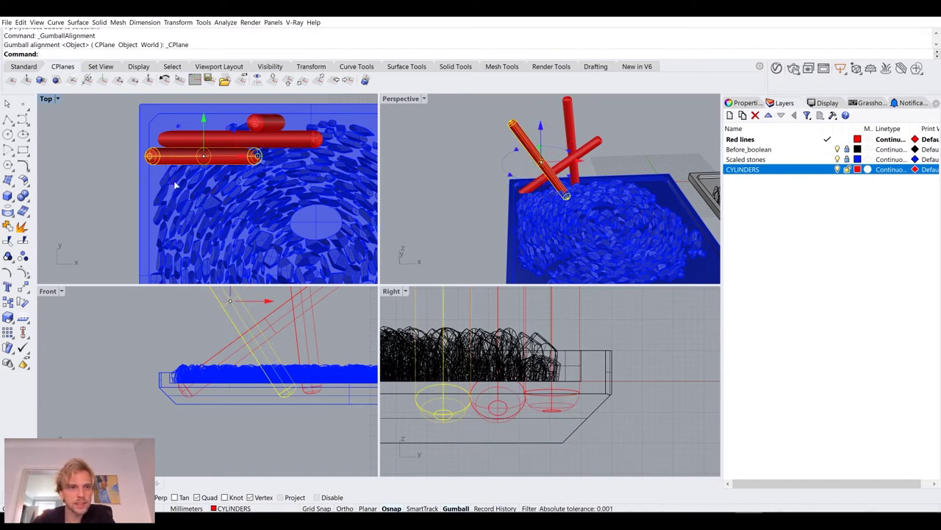
left_click_drag(254, 156, 250, 137)
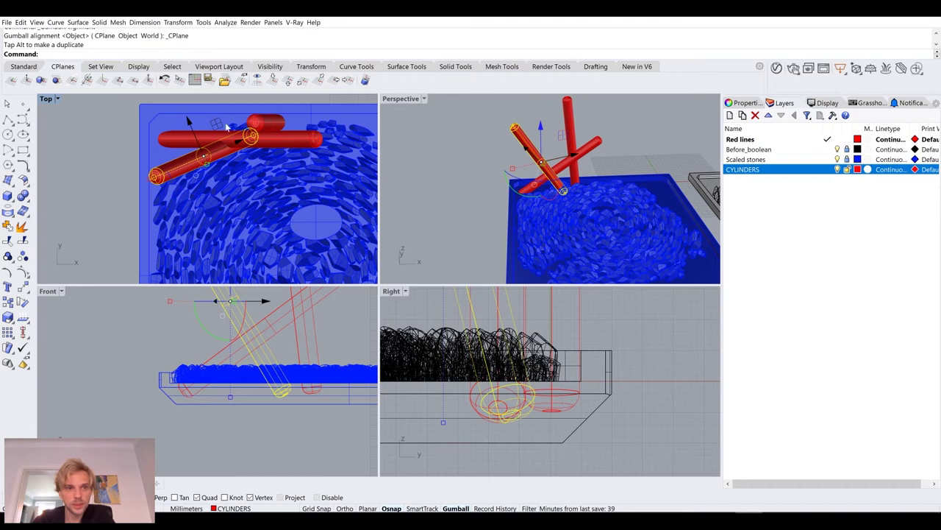
left_click_drag(230, 133, 210, 168)
left_click(68, 280)
- Rotate the lowest-leaning cylinder in the Top view roughly parallel to the turned one and shift it toward the tray's nearest edge
scroll(123, 216, "down", 4)
right_click_drag(162, 214, 172, 134)
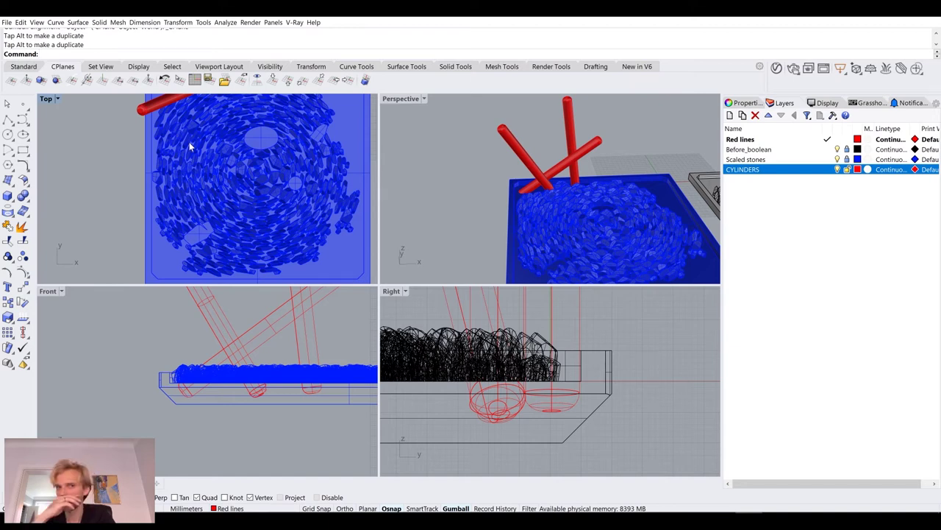
scroll(189, 146, "down", 6)
right_click_drag(184, 110, 238, 180)
scroll(216, 162, "up", 9)
left_click(257, 191)
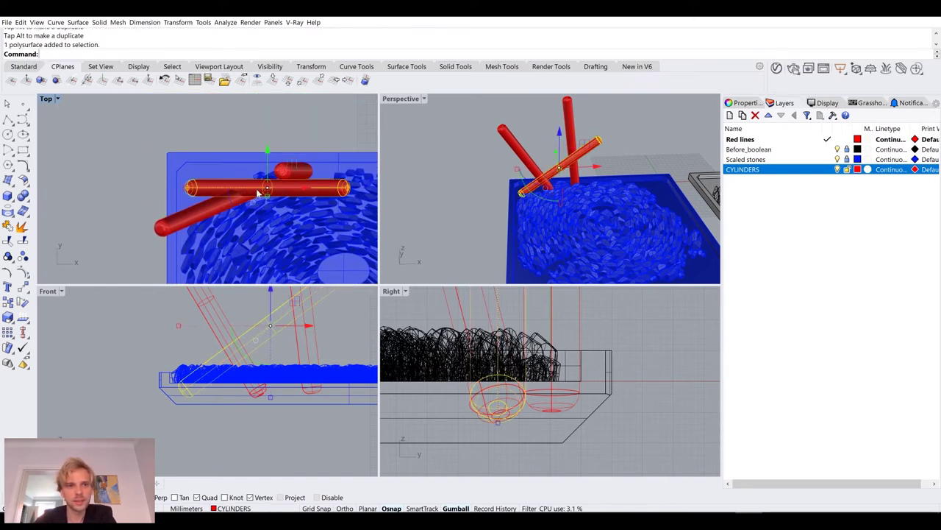
left_click_drag(237, 216, 297, 151)
left_click(309, 220)
- Shift the nearly upright cylinder slightly inward over the stones in the Top view
left_click(304, 176)
left_click(266, 186)
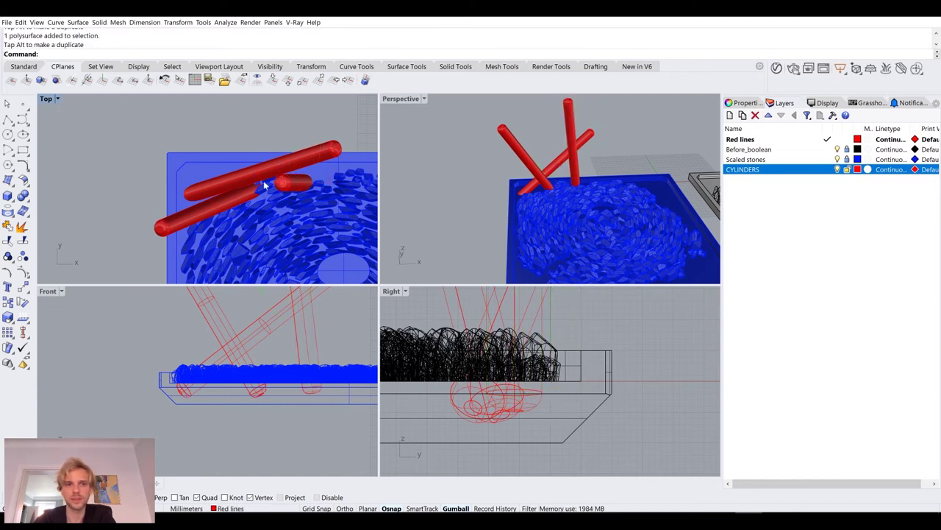
scroll(265, 185, "down", 4)
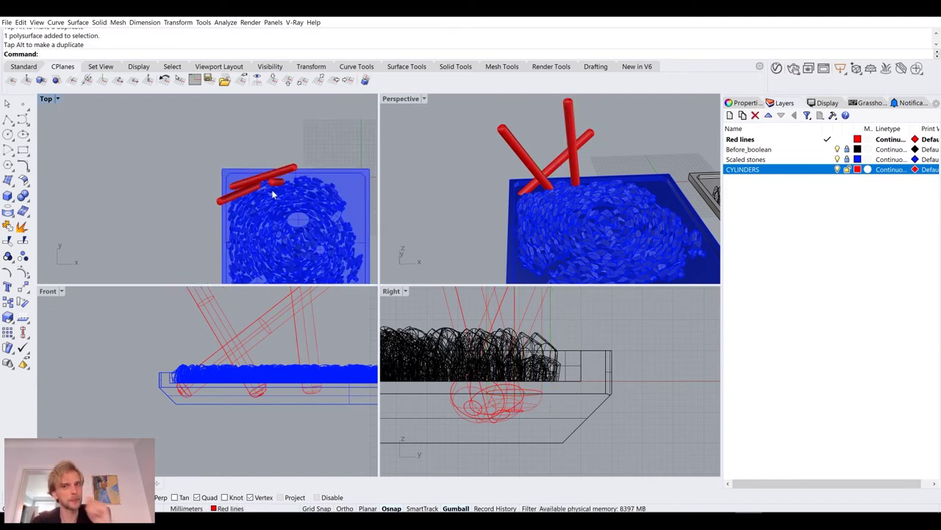
- Examine the three leaning cylinders on the blue tray in the Perspective view from several angles and distances
double_click(413, 100)
right_click_drag(415, 233, 387, 262)
scroll(432, 282, "down", 5)
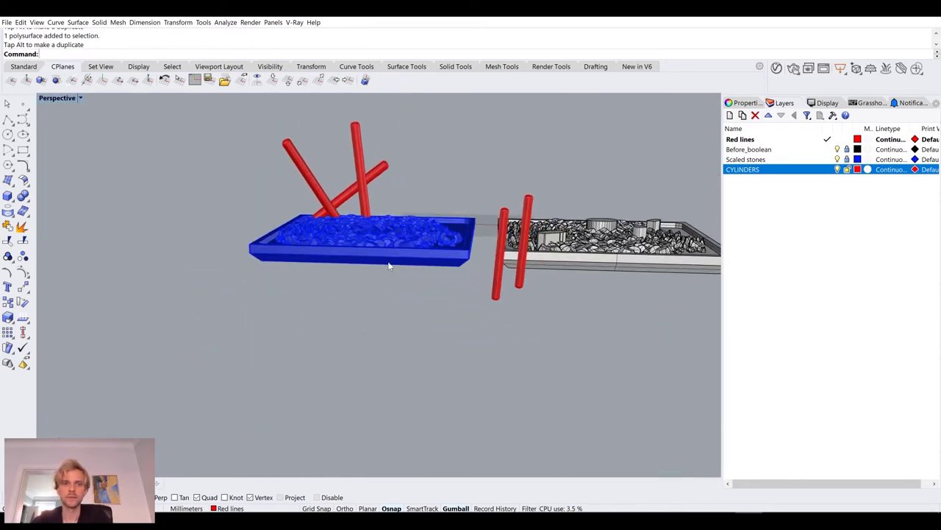
right_click_drag(329, 216, 338, 232)
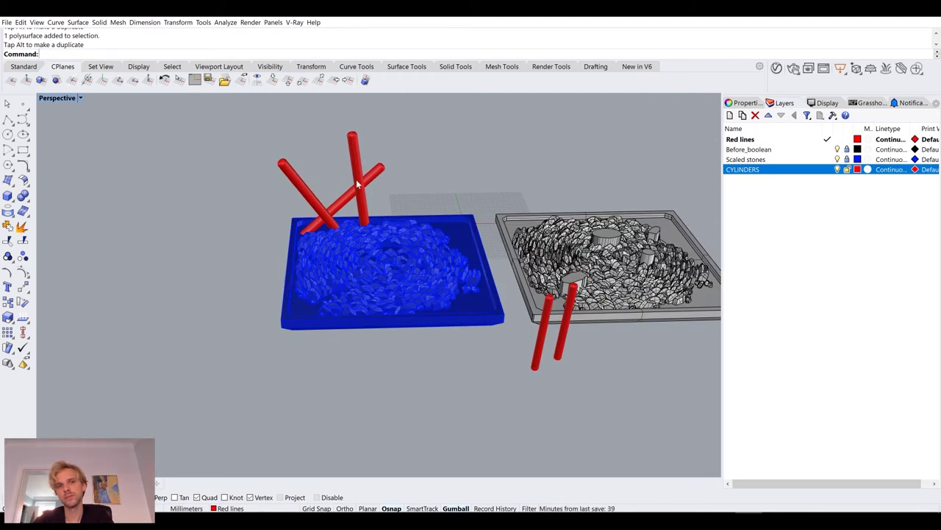
scroll(297, 228, "up", 3)
mouse_move(297, 228)
right_mouse_down()
mouse_move(379, 190)
mouse_move(317, 225)
right_mouse_up()
scroll(323, 227, "down", 5)
right_click_drag(380, 247, 391, 258)
scroll(436, 331, "up", 5)
- Try to rotate one of the two spare cylinders in front of the trays, and undo the rotation
left_click(433, 359)
right_click_drag(454, 343, 426, 230)
left_click(427, 175, "shift")
left_click_drag(378, 244, 448, 228)
key("ctrl+z")
left_click(343, 282)
right_click_drag(377, 249, 392, 212)
- Align the gumball to the object and rotate both spare cylinders in front of the trays to lie horizontally
left_click(392, 212)
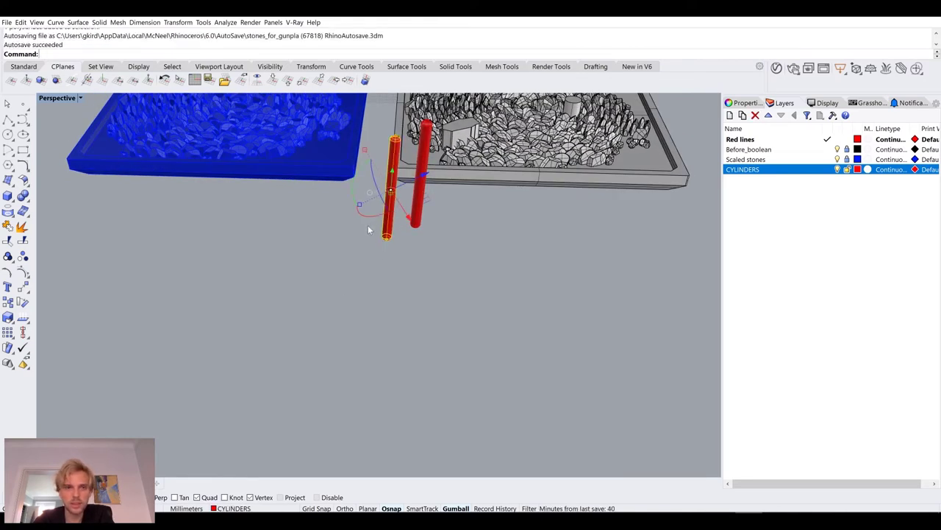
right_click(471, 509)
left_click(510, 443)
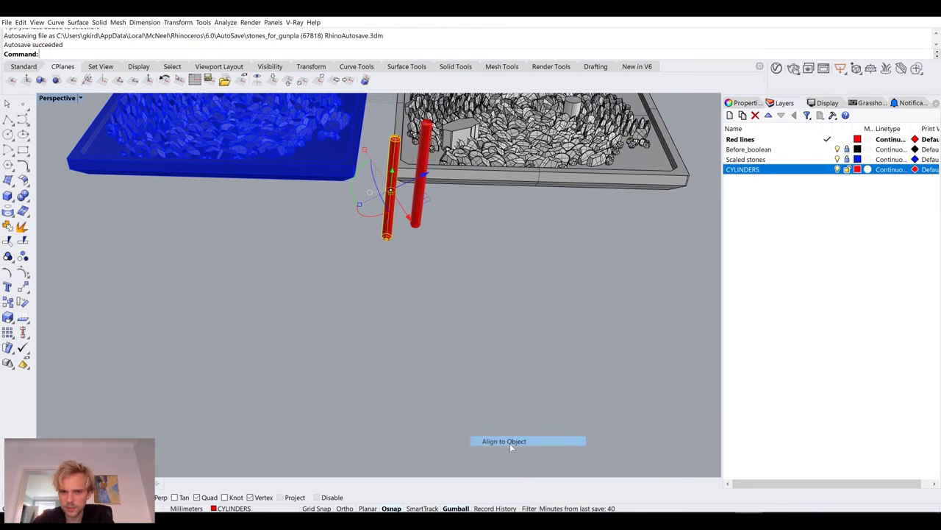
left_click(420, 225)
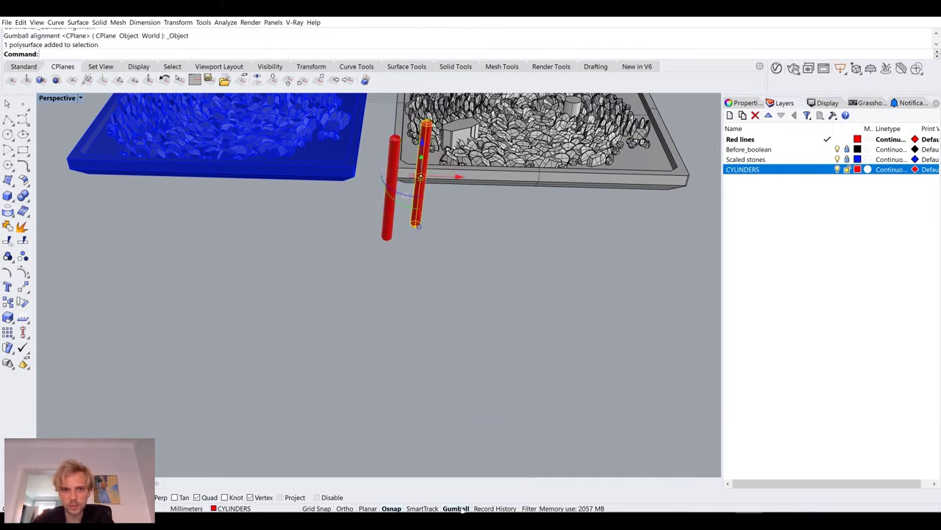
right_click_drag(412, 285, 414, 257)
left_click_drag(399, 177, 355, 107)
left_click(392, 200)
left_click_drag(367, 188, 310, 103)
left_click(331, 224)
right_click_drag(335, 239, 398, 383)
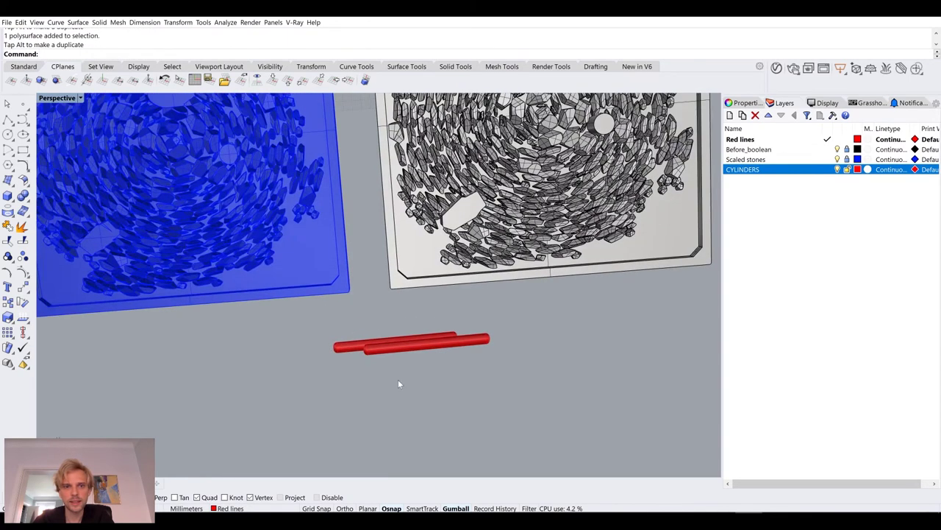
- Move both horizontal cylinders onto the front corner of the blue tray and space them slightly apart
left_click_drag(335, 321, 334, 321)
double_click(52, 98)
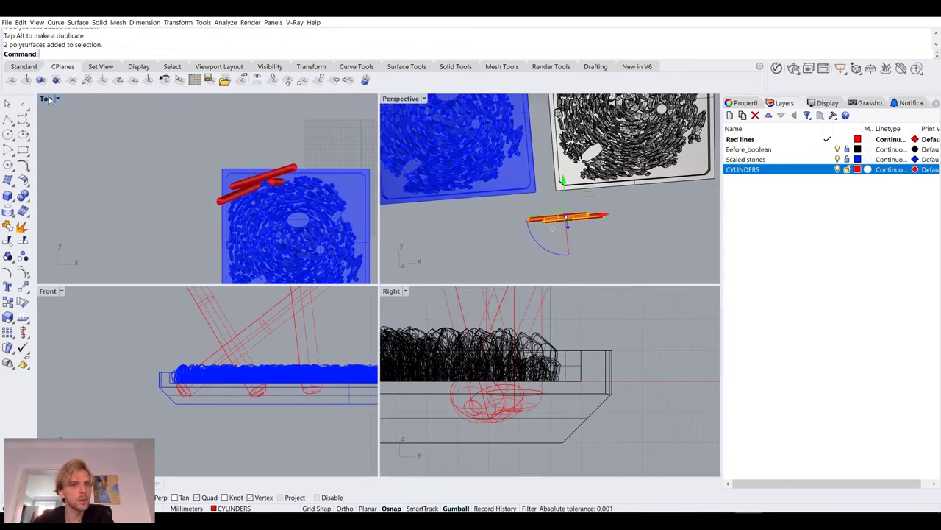
scroll(453, 321, "up", 3)
left_click_drag(538, 322, 391, 207)
scroll(386, 242, "up", 3)
left_click(449, 376)
scroll(450, 379, "down", 7)
double_click(47, 98)
double_click(395, 100)
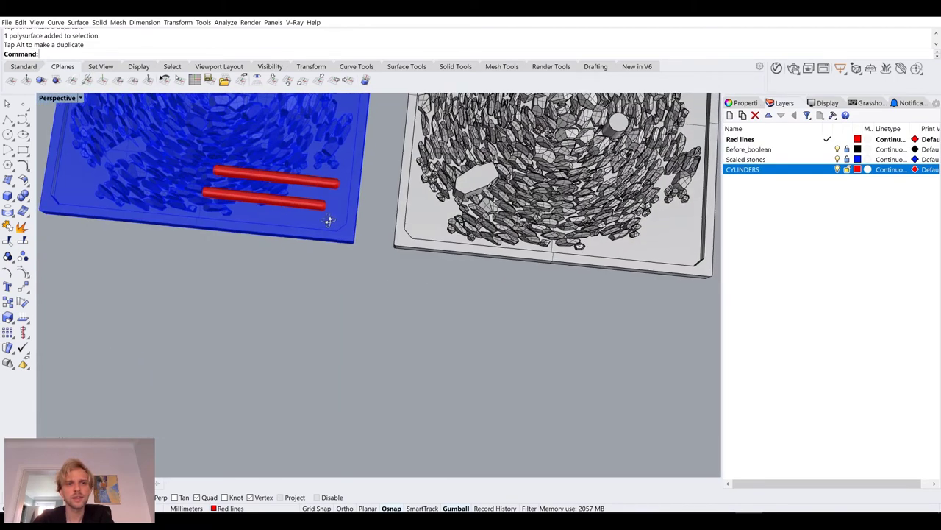
- Rotate the front lying cylinder on the blue tray so its end angles toward the other lying cylinder
scroll(323, 214, "up", 4)
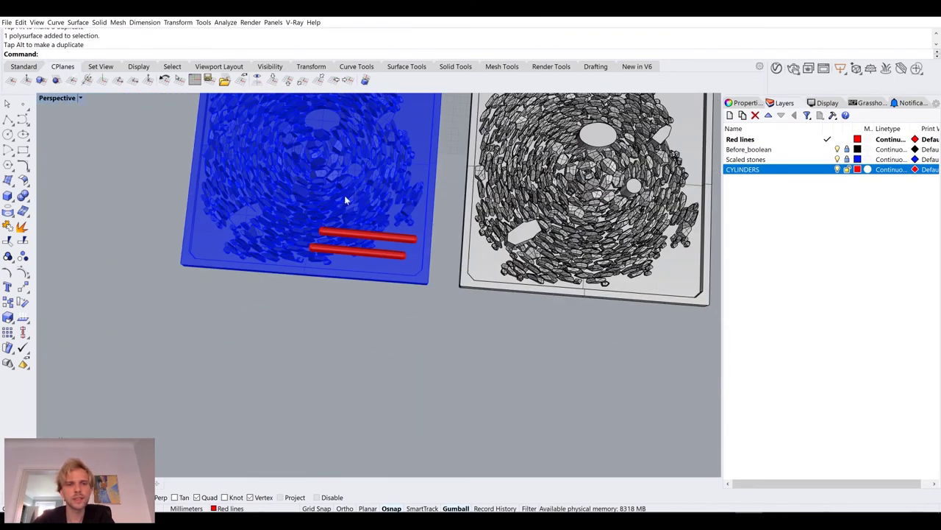
left_click(367, 255)
left_click_drag(328, 282, 349, 288)
right_click_drag(349, 288, 368, 264)
scroll(372, 188, "up", 1)
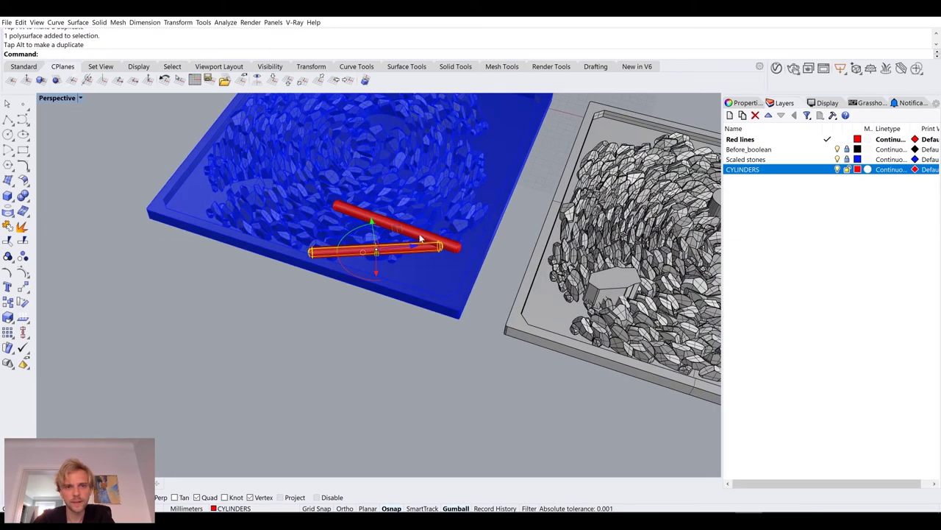
left_click(237, 302)
- Adjust the height and angle of the cylinders lying at the blue tray's front corner so they sit low over the stones
scroll(294, 283, "down", 4)
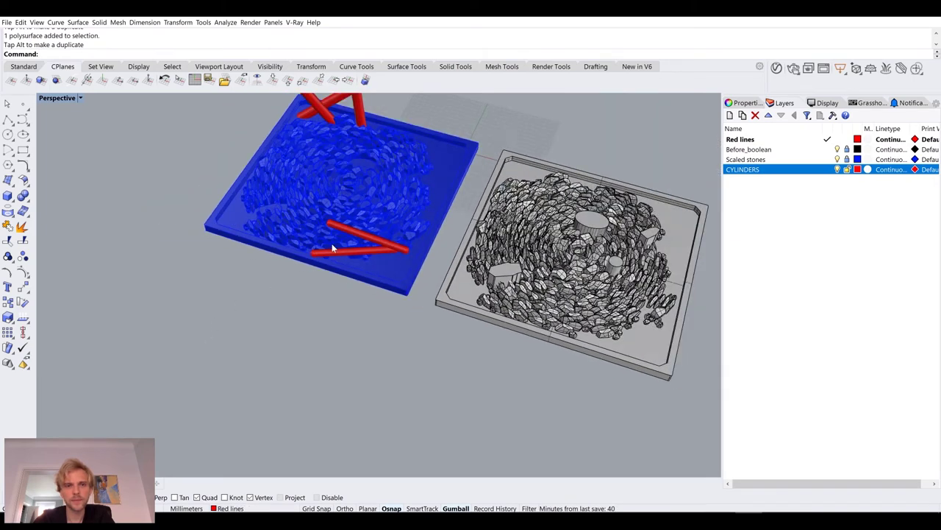
scroll(335, 250, "up", 6)
left_click(386, 267)
right_click_drag(358, 259, 348, 313)
left_click_drag(348, 317, 372, 305)
left_click(351, 280)
left_click_drag(394, 268, 434, 287)
right_click_drag(394, 366, 395, 289)
left_click_drag(435, 271, 423, 297)
left_click(414, 310)
- Lower the lying cylinder slightly toward the blue tray's surface
right_click_drag(399, 301, 400, 263)
scroll(404, 261, "up", 3)
left_click(397, 255)
left_click_drag(437, 295, 439, 305)
left_click(326, 350)
right_click_drag(326, 350, 292, 383)
scroll(330, 292, "up", 3)
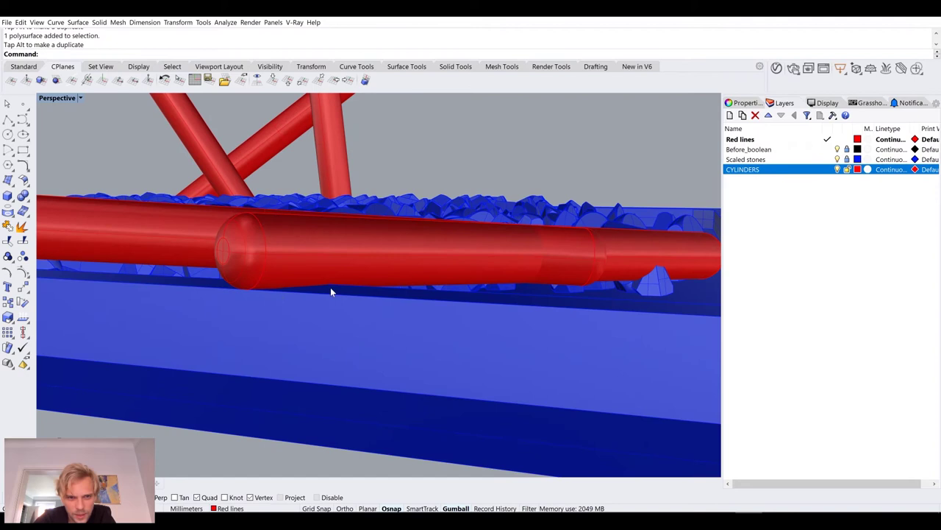
- Fine-tune the height and tilt of the lying cylinder nearest the blue tray's front edge
left_click(280, 274)
left_click_drag(527, 295, 526, 290)
right_click_drag(471, 315, 359, 280)
scroll(285, 313, "down", 3)
left_click_drag(369, 253, 373, 250)
left_click(264, 328)
right_click_drag(263, 329, 319, 316)
scroll(400, 256, "up", 2)
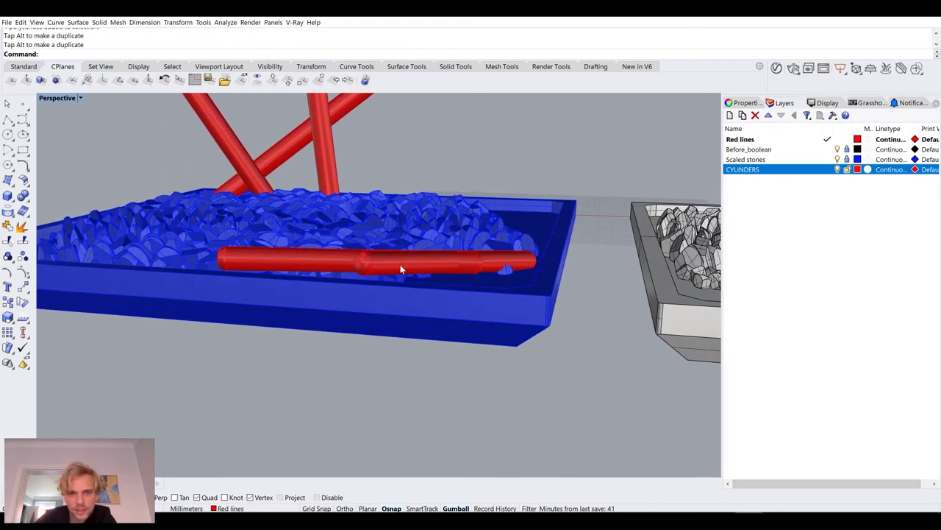
- Nudge the front lying cylinder slightly down against the other lying cylinder
left_click(400, 269)
left_click_drag(450, 297, 448, 303)
left_click(347, 359)
mouse_move(347, 359)
right_mouse_down()
mouse_move(387, 353)
mouse_move(390, 342)
mouse_move(353, 346)
mouse_move(348, 369)
right_mouse_up()
scroll(490, 332, "up", 5)
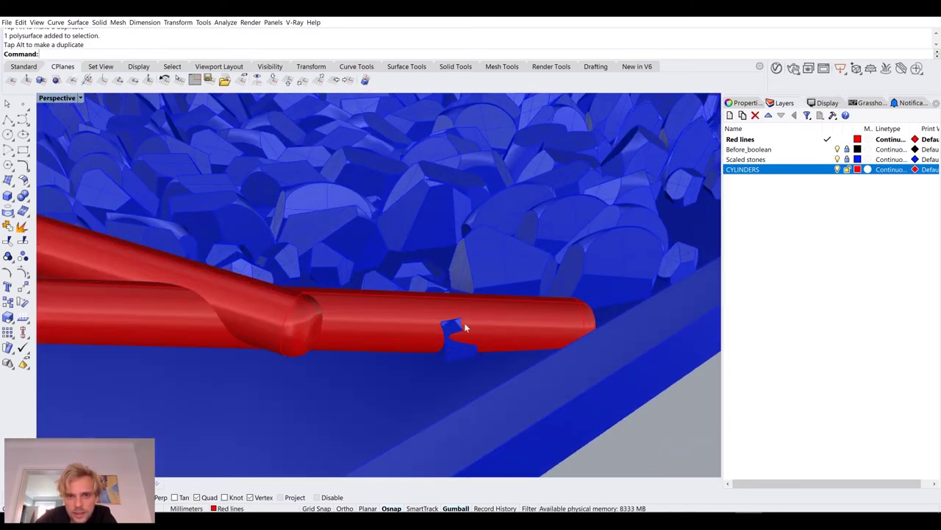
- Tilt and reposition the front lying cylinder so it rests across the other one with its end over the tray's corner rim
scroll(464, 328, "down", 5)
right_click_drag(466, 343, 346, 314)
left_click(345, 314)
left_click_drag(334, 239, 278, 225)
left_click(366, 241)
left_click_drag(333, 241, 387, 206)
right_click_drag(387, 205, 340, 165)
left_click_drag(354, 226, 353, 204)
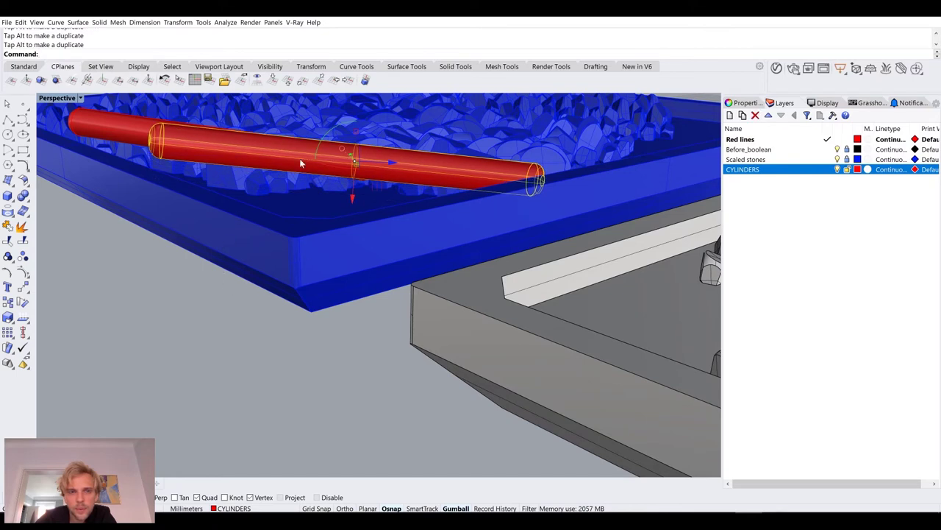
left_click_drag(331, 131, 331, 131)
left_click_drag(353, 204, 357, 216)
left_click(171, 267)
right_click_drag(172, 269, 457, 236)
- Rotate the front lying cylinder very slightly and nudge it up at the tray's corner rim
scroll(254, 230, "down", 5)
scroll(254, 229, "up", 3)
left_click(227, 249)
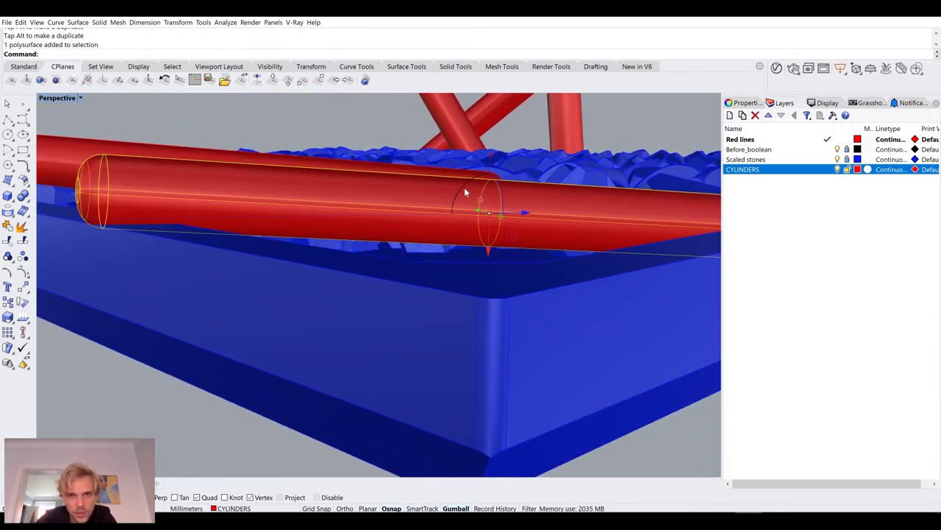
left_click_drag(465, 189, 463, 192)
left_click_drag(488, 253, 485, 250)
left_click(136, 389)
right_click_drag(136, 388, 289, 226)
left_click(353, 189)
left_click(349, 263)
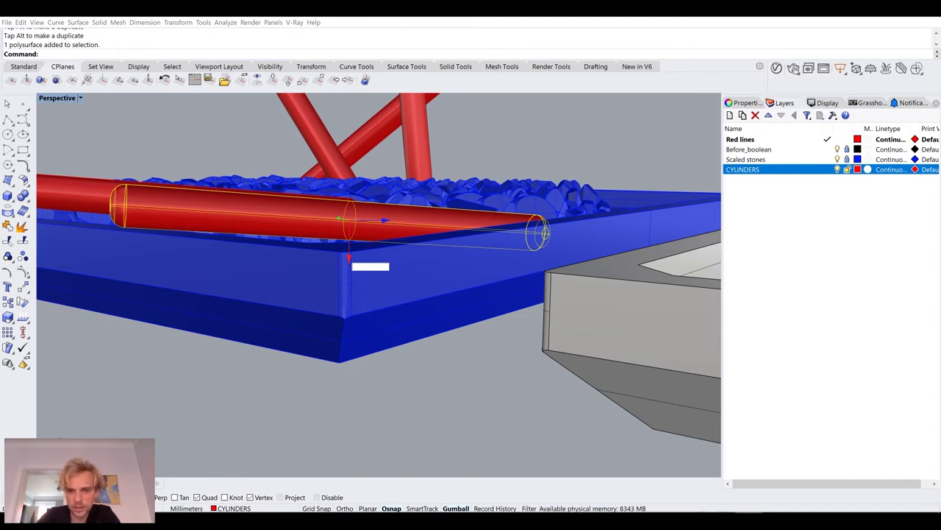
key("Return")
key("Escape")
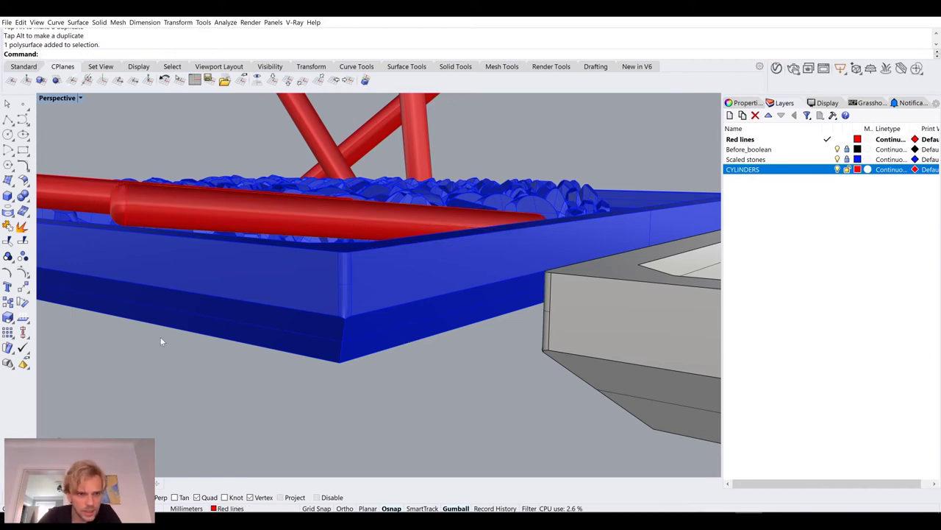
- Lower the lying cylinder farther from the blue tray's corner by about 1.7 mm into the stones
scroll(151, 238, "up", 5)
right_click_drag(234, 201, 328, 259)
scroll(240, 207, "down", 4)
left_click(291, 233)
right_click_drag(268, 273, 313, 195)
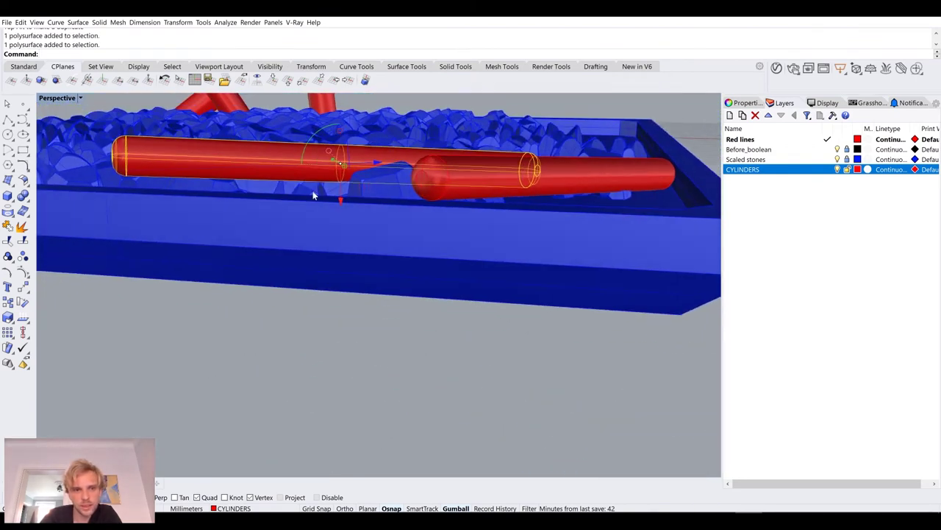
left_click_drag(349, 203, 345, 210)
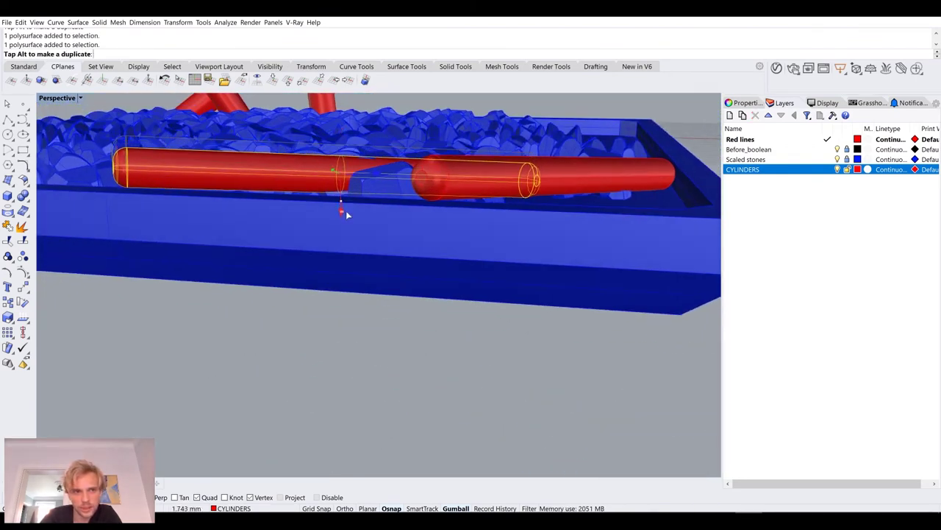
- Shift the same lying cylinder by -0.1 mm along its red gumball axis
right_click_drag(245, 287, 197, 222)
right_click_drag(207, 271, 271, 245)
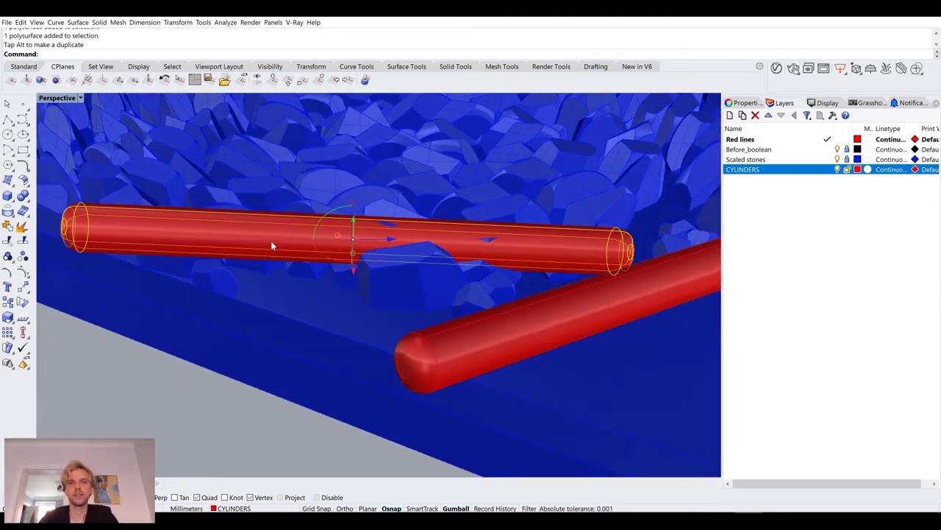
left_click(353, 273)
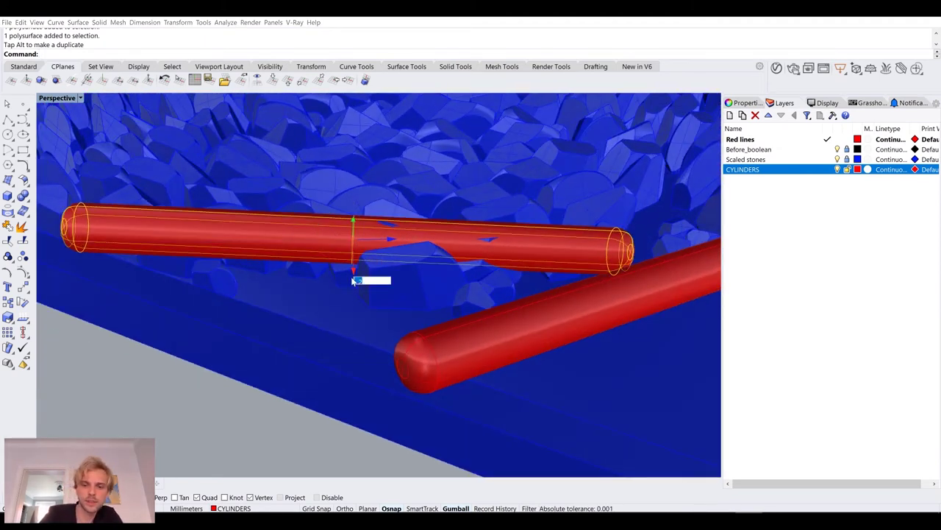
type("-0.1")
key("Return")
left_click(206, 423)
scroll(220, 412, "down", 6)
right_click_drag(295, 365, 317, 356)
scroll(317, 356, "up", 6)
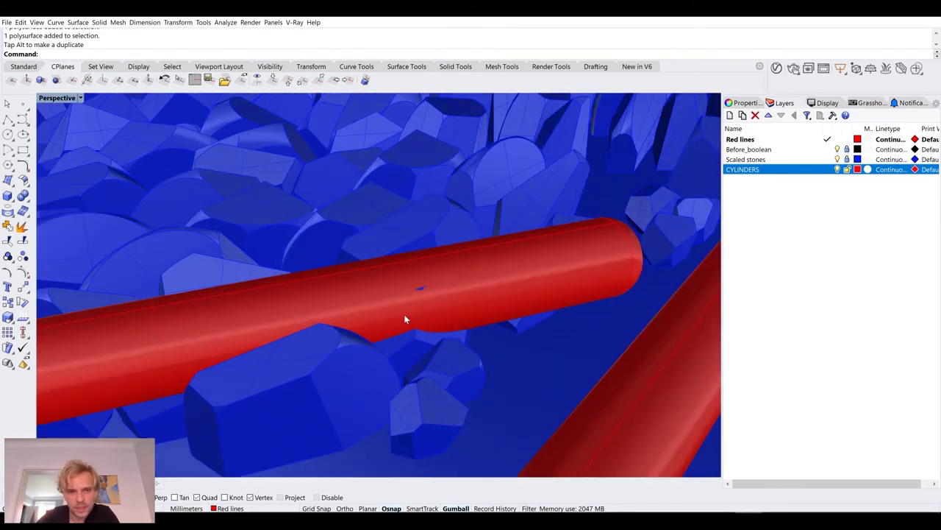
- Try deleting the most upright of the three crossed cylinders, and undo the deletion
scroll(431, 262, "down", 8)
right_click_drag(431, 262, 415, 287)
scroll(417, 268, "down", 5)
scroll(456, 316, "down", 9)
right_click_drag(260, 356, 474, 280)
scroll(384, 235, "up", 4)
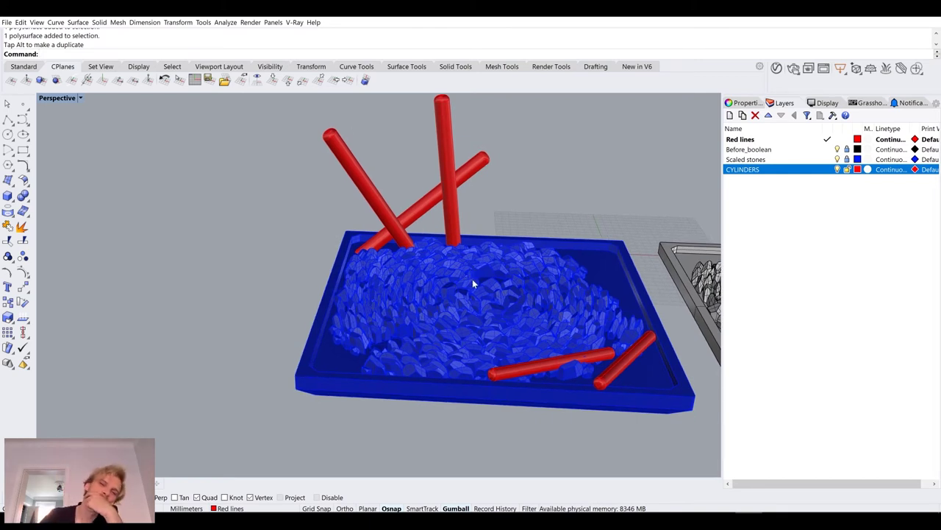
left_click_drag(476, 219, 372, 179)
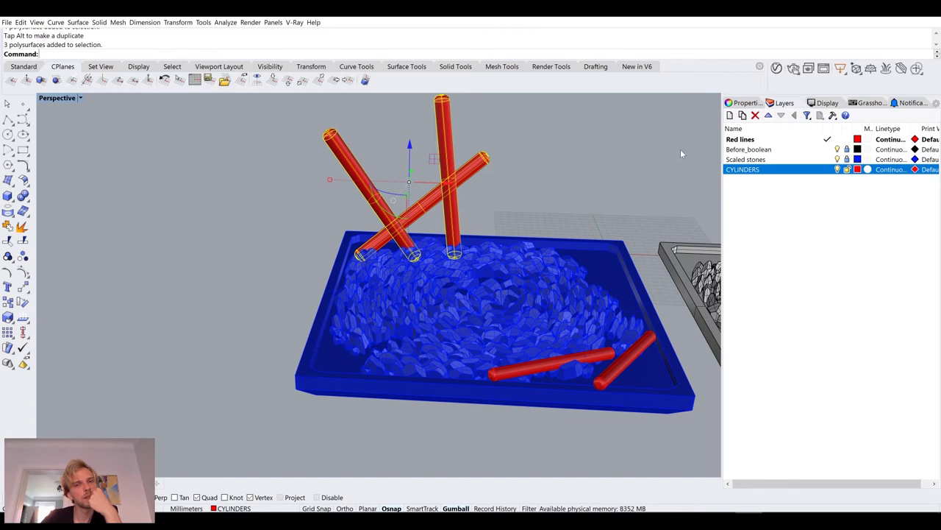
left_click(439, 133)
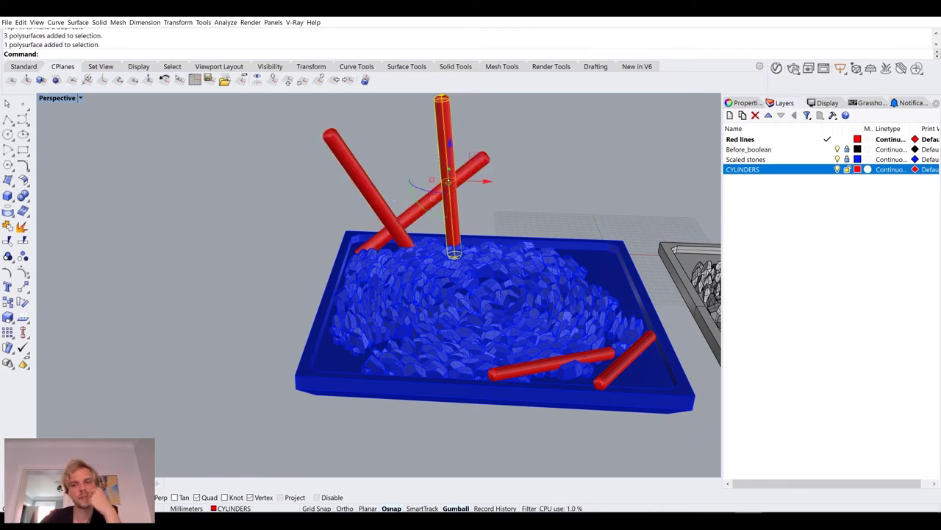
key("Delete")
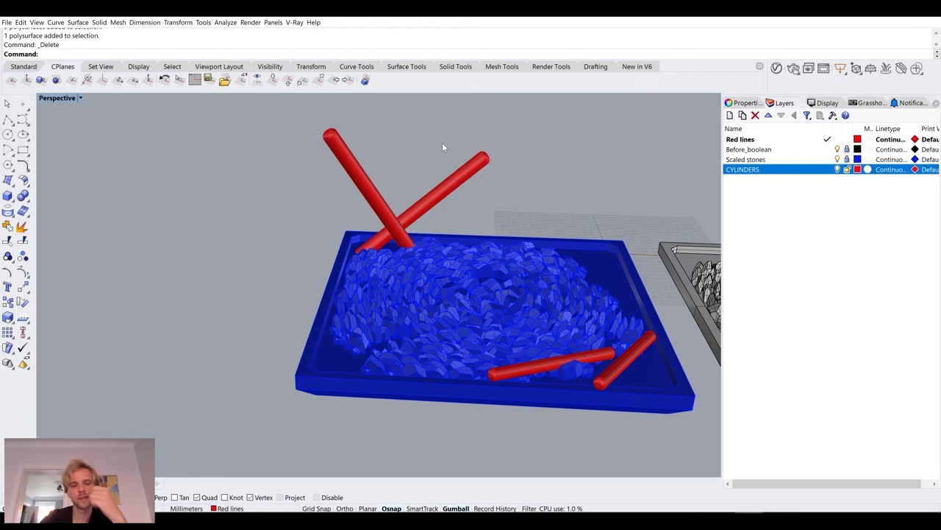
key("ctrl+z")
- Delete the left-leaning cylinder from the crossed group at the back of the blue tray
left_click(405, 238)
key("Delete")
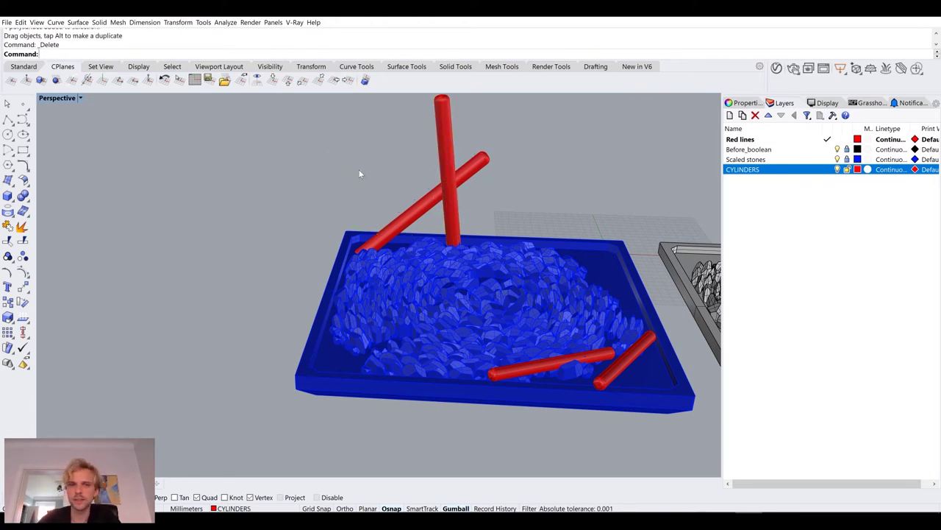
right_click_drag(455, 307, 479, 330)
scroll(439, 256, "down", 5)
right_click_drag(439, 257, 409, 281)
right_click_drag(440, 322, 456, 306)
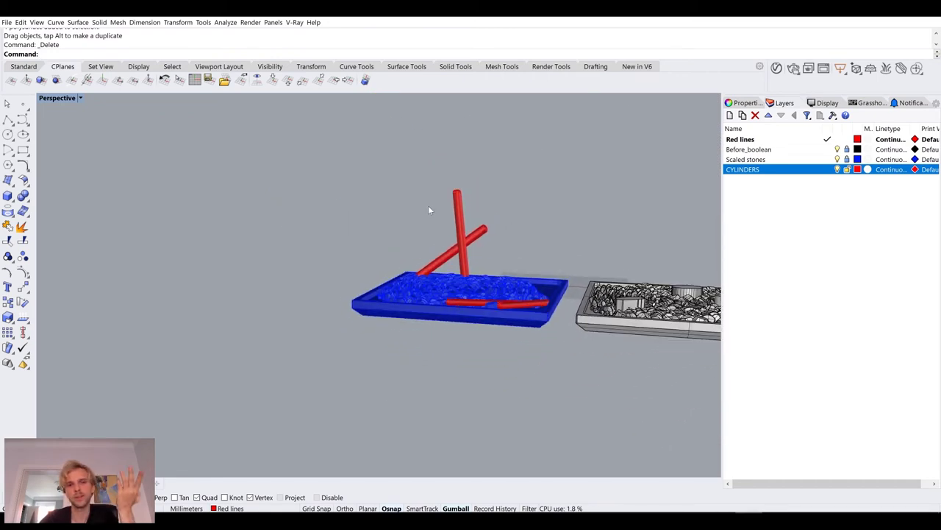
mouse_move(398, 259)
right_mouse_down()
mouse_move(527, 296)
mouse_move(395, 271)
right_mouse_up()
- Try copying the four red cylinders to the grey tray using the trays' back-left corners as reference, and undo it
left_click_drag(449, 182, 367, 161)
left_click(482, 341, "shift")
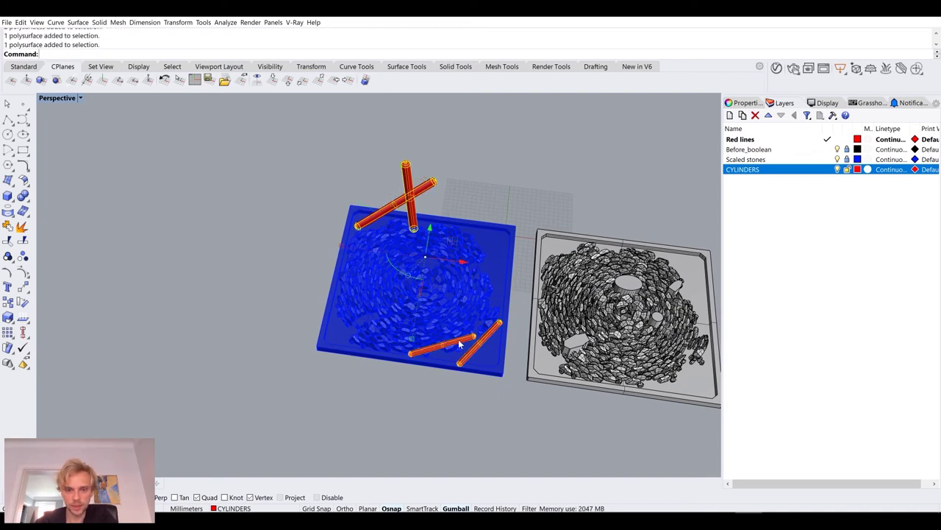
key("Return")
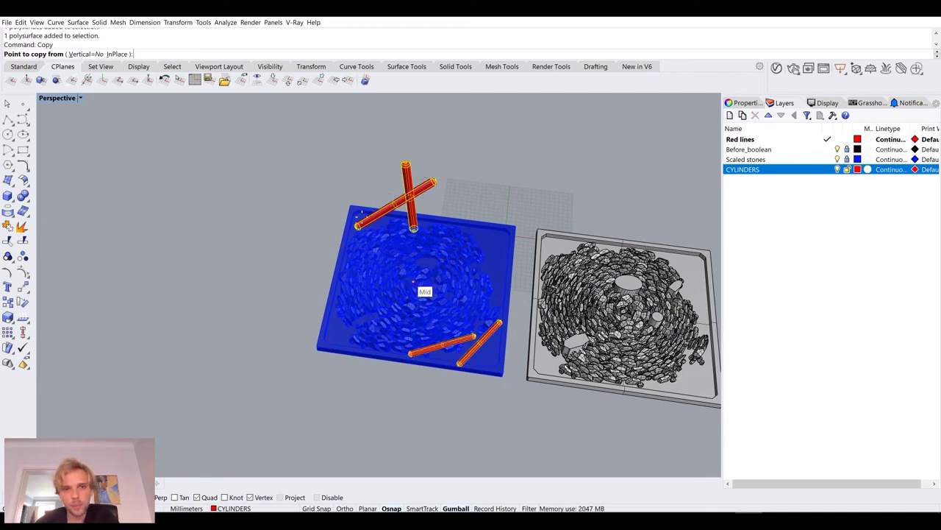
left_click(350, 206)
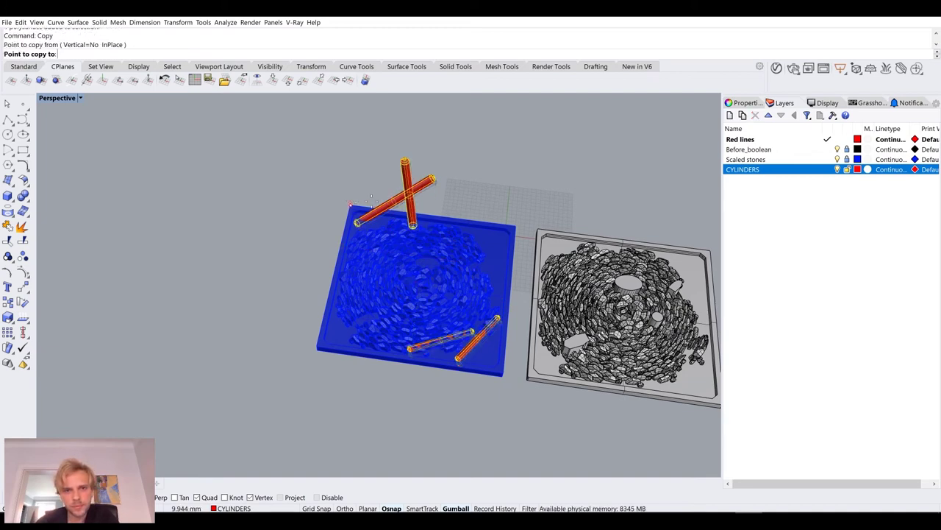
left_click(540, 221)
key("Return")
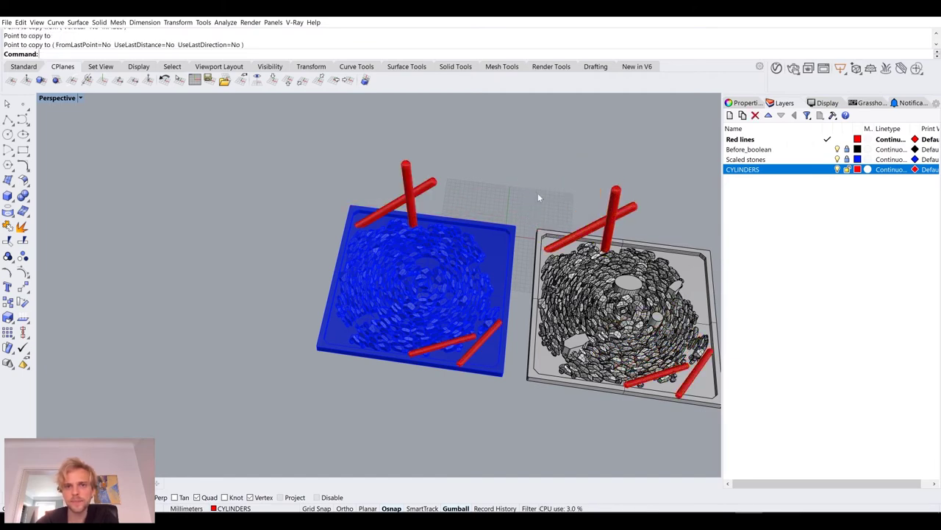
key("Escape")
right_click_drag(617, 233, 533, 203)
key("ctrl+z")
- Copy the four red cylinders from the midpoint of the blue tray's right rim to the matching midpoint on the grey tray
right_click_drag(412, 223, 331, 192)
left_click_drag(278, 177, 175, 220)
scroll(175, 221, "up", 3)
left_click(359, 281, "shift")
left_click(318, 275, "shift")
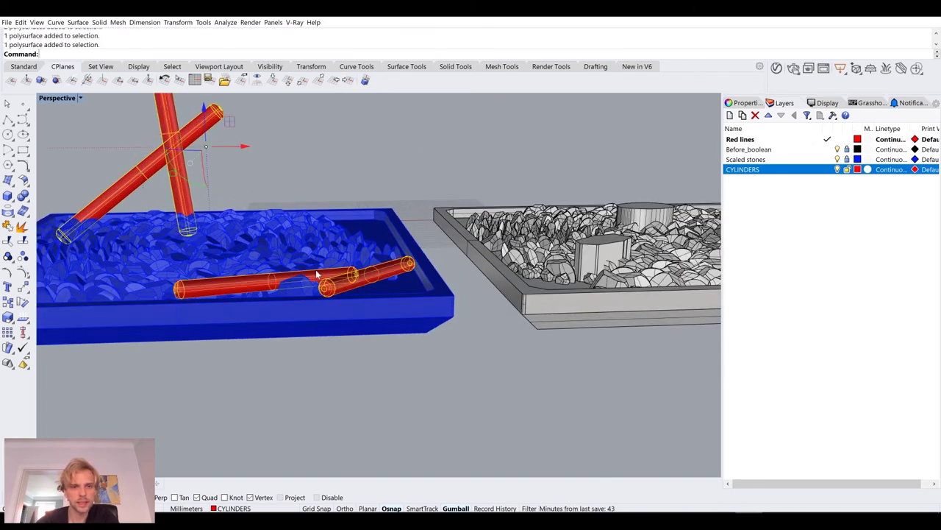
key("Return")
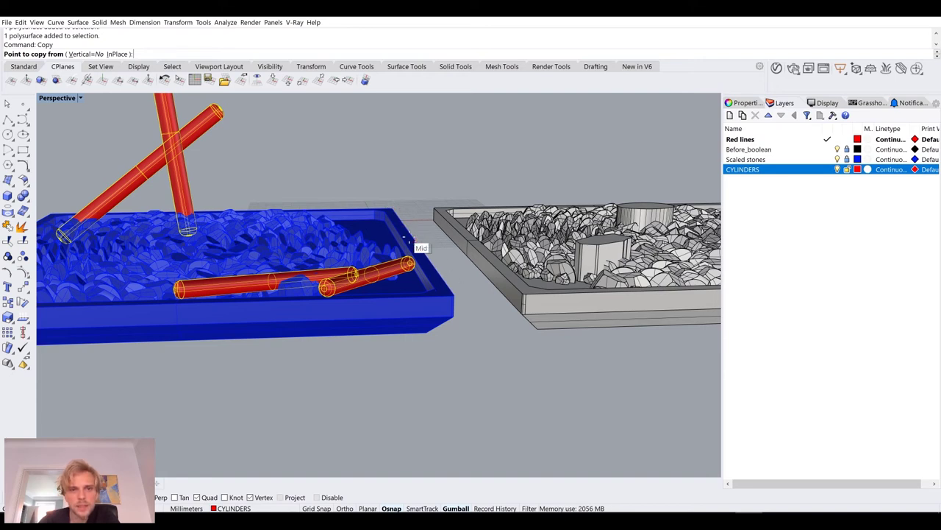
left_click(416, 240)
scroll(431, 244, "down", 7)
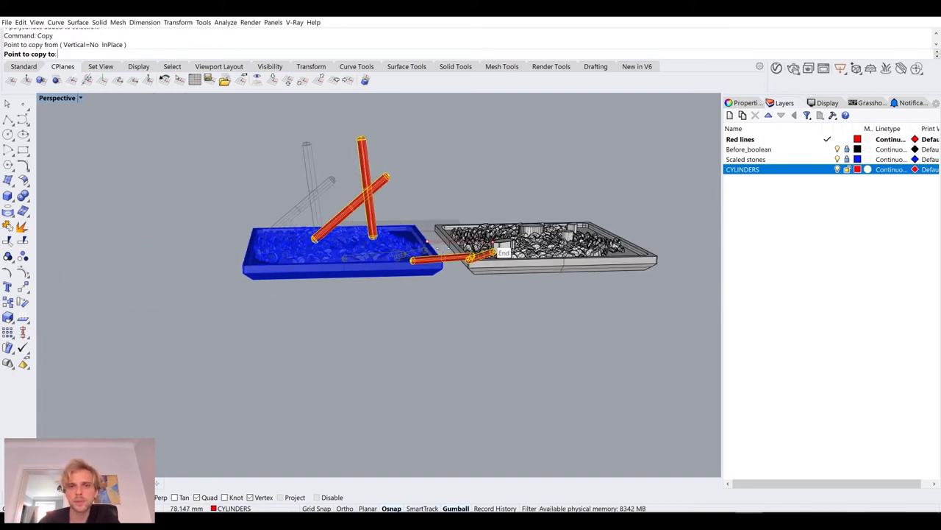
right_click_drag(507, 243, 316, 267, "shift")
scroll(427, 263, "up", 5)
scroll(414, 258, "up", 9)
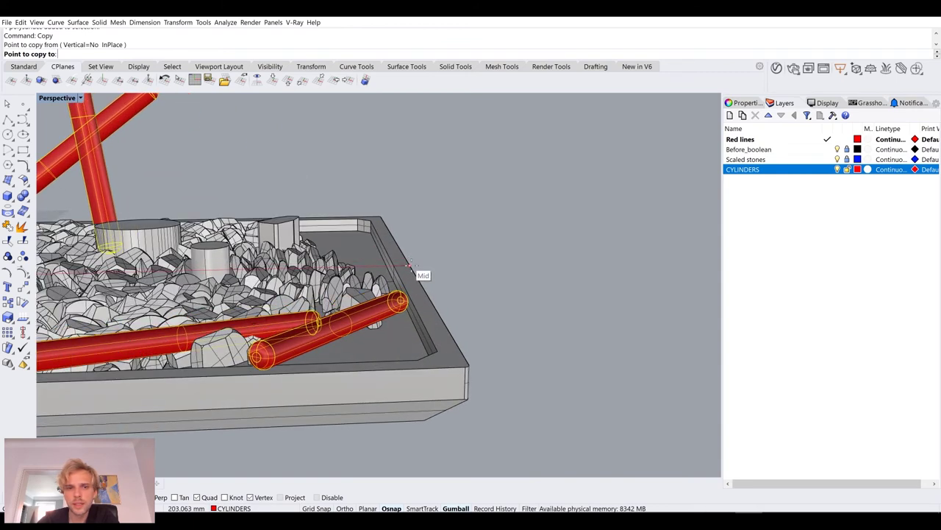
left_click(412, 267)
scroll(478, 244, "down", 9)
key("Escape")
scroll(462, 361, "down", 2)
- Move the four copied cylinders on the grey tray to the Before_boolean layer
left_click_drag(489, 388, 224, 139)
right_click(795, 150)
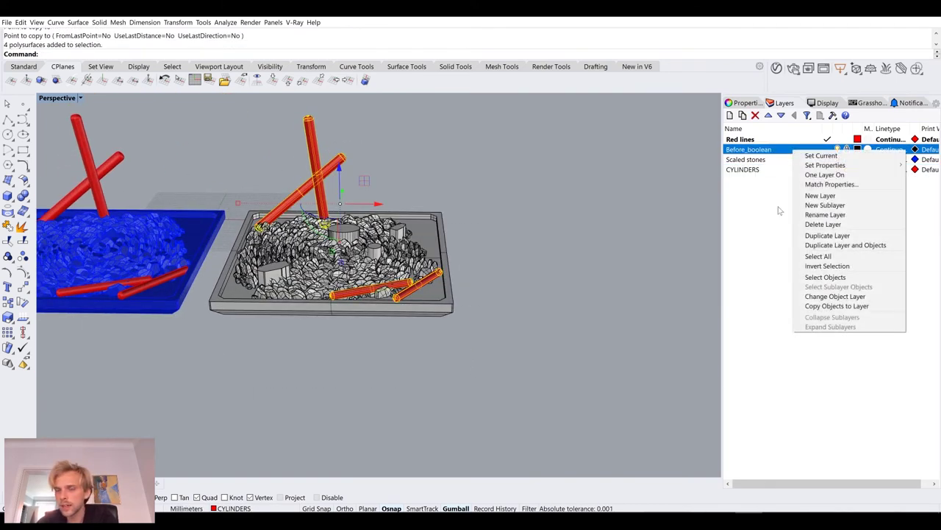
left_click(839, 296)
- Start a BooleanDifference, unlock the Scaled stones layer, and set the blue stone tray as the object to subtract from
right_click_drag(121, 261, 314, 306, "shift")
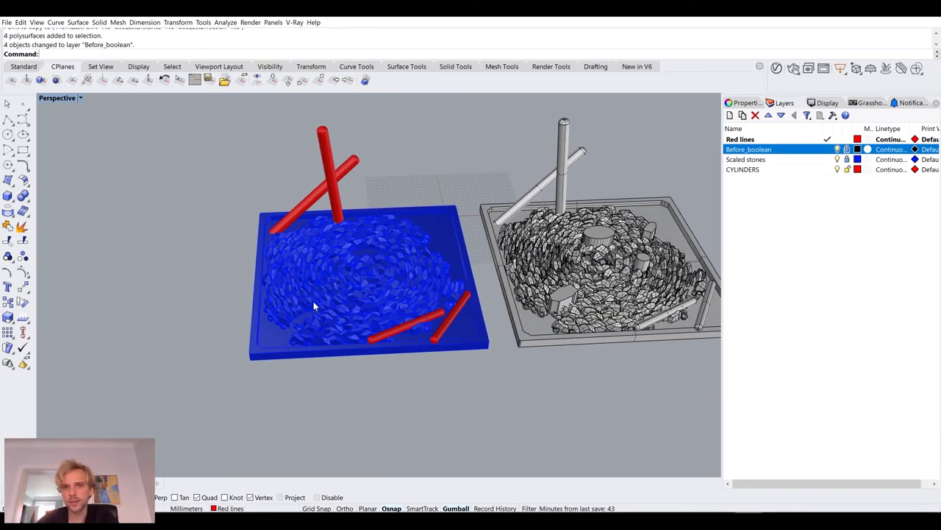
type("BooleanDifference")
key("Return")
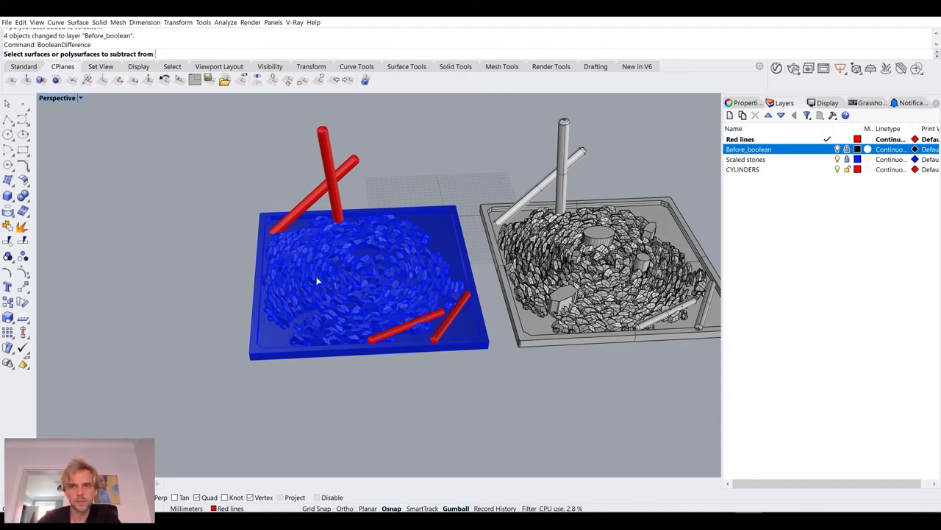
left_click(848, 160)
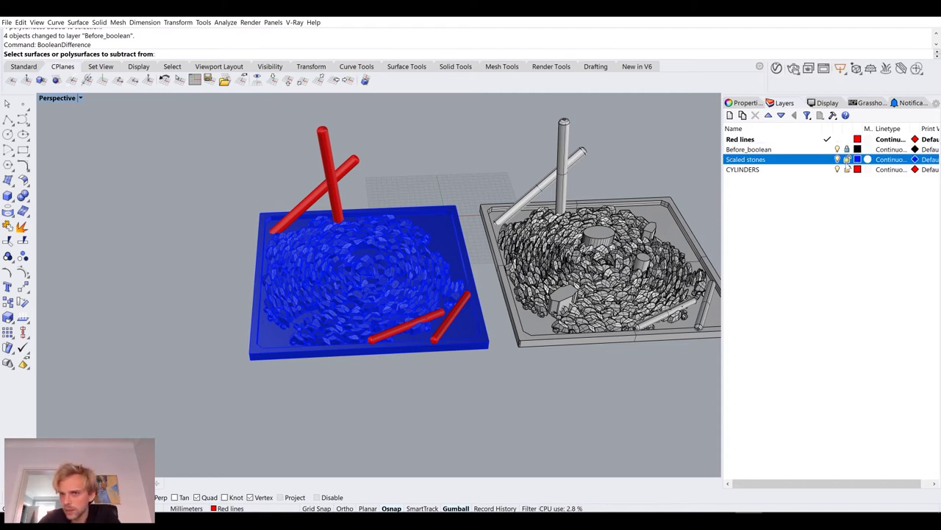
left_click(329, 282)
key("Return")
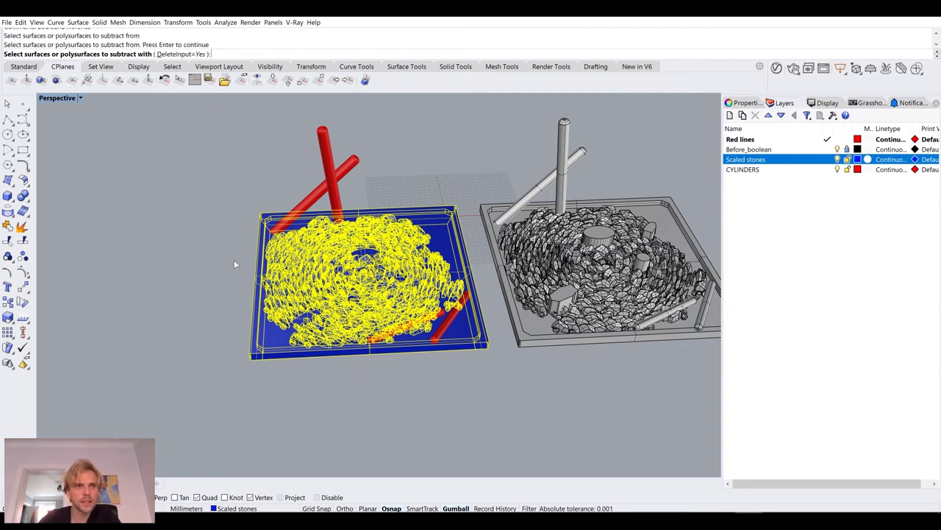
- Subtract the red crossed and lying cylinders from the blue stone tray with DeleteInput set to No
left_click(177, 55)
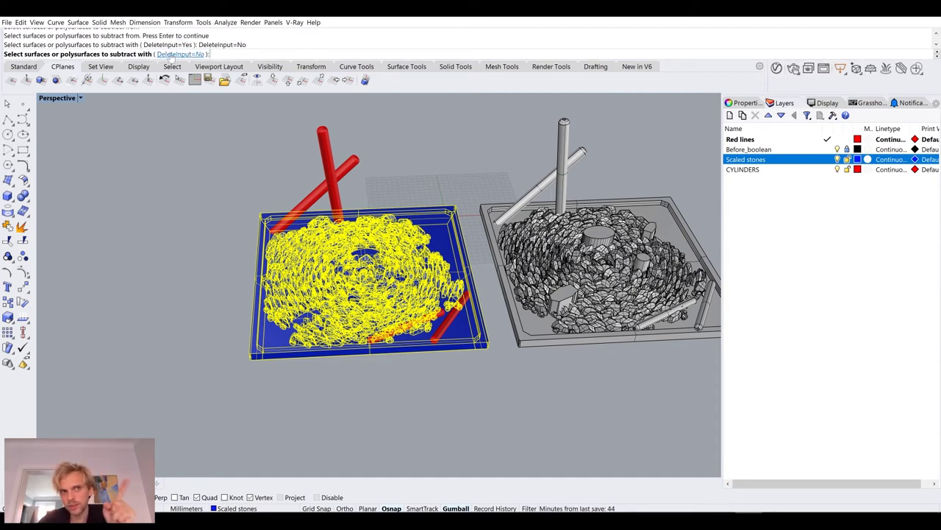
scroll(335, 217, "up", 3)
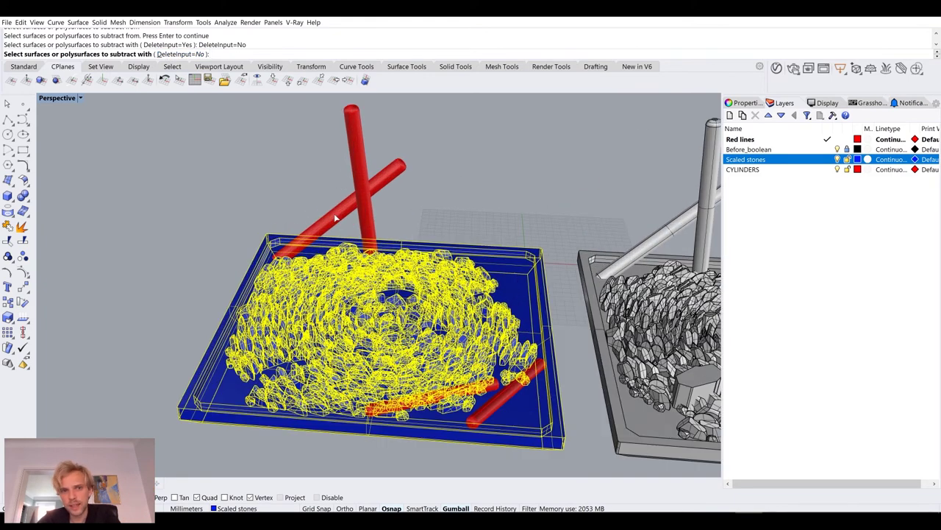
left_click(335, 217)
left_click(359, 163)
left_click(504, 402)
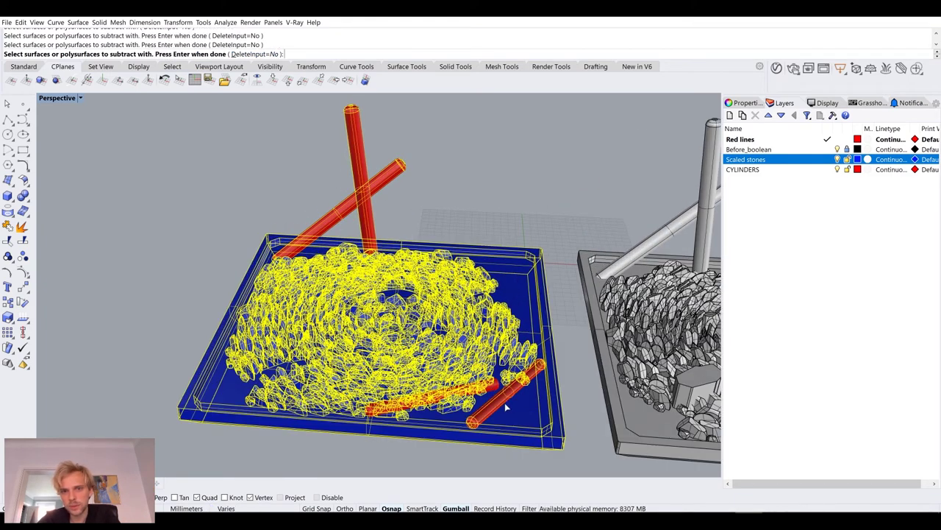
key("Return")
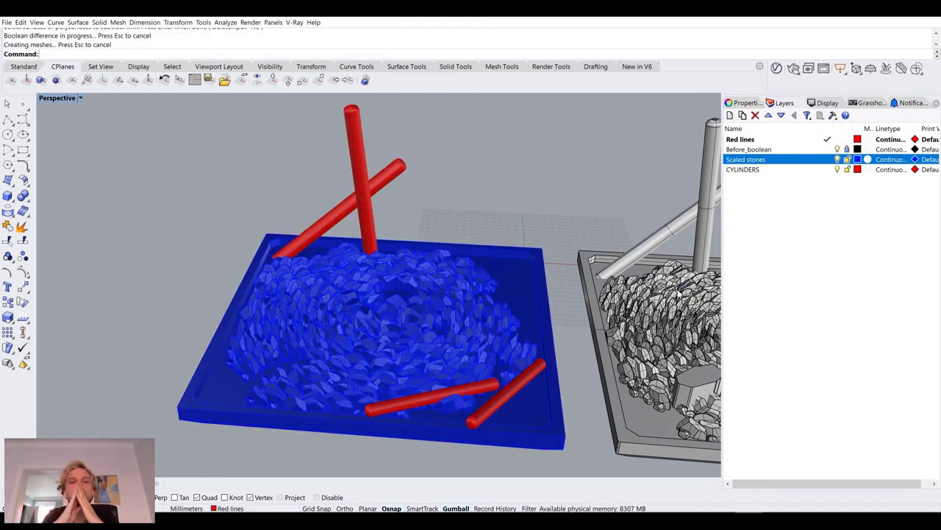
- Hide the CYLINDERS layer and inspect the cuts left in the blue stone tray
right_click_drag(328, 331, 379, 254)
scroll(367, 342, "up", 5)
scroll(381, 328, "down", 4)
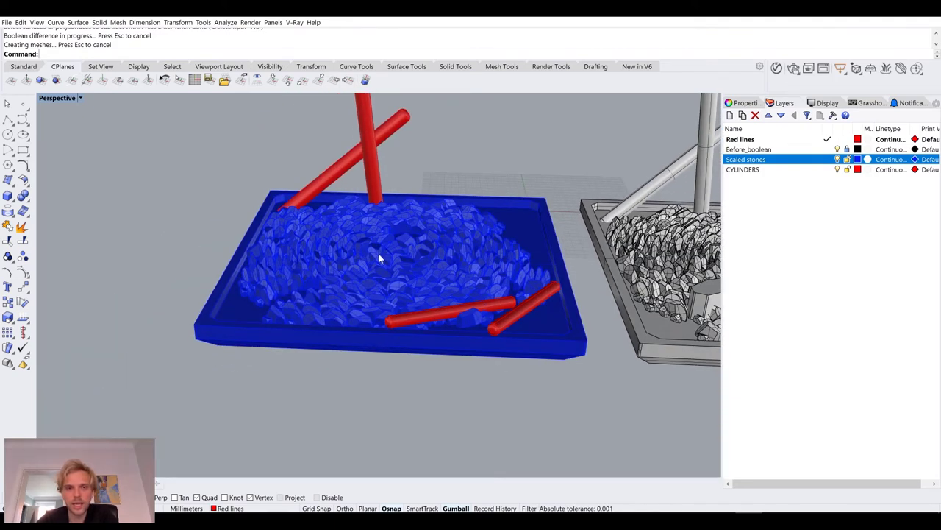
left_click(838, 170)
right_click_drag(463, 198, 420, 264)
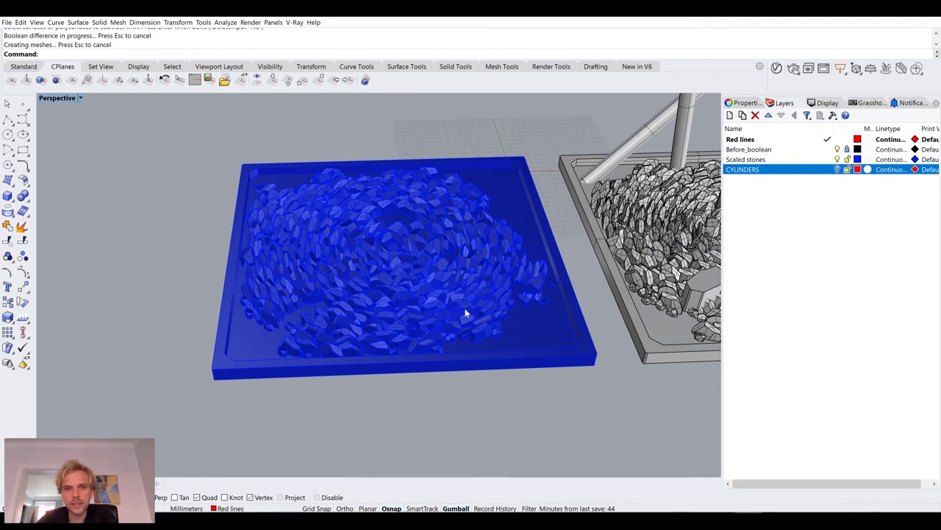
right_click_drag(566, 418, 567, 414)
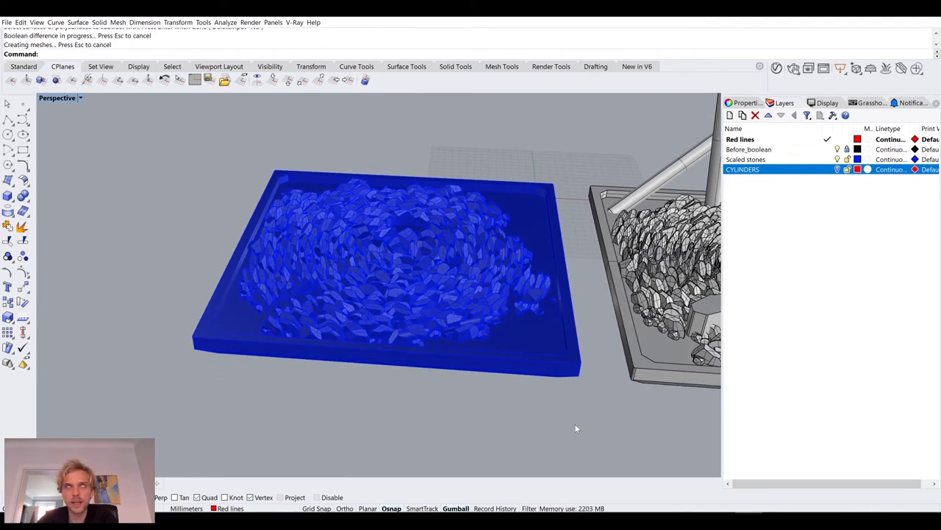
- Isolate the small loose fragment left beside the stones by deselecting the blue tray, and delete it
scroll(586, 447, "down", 5)
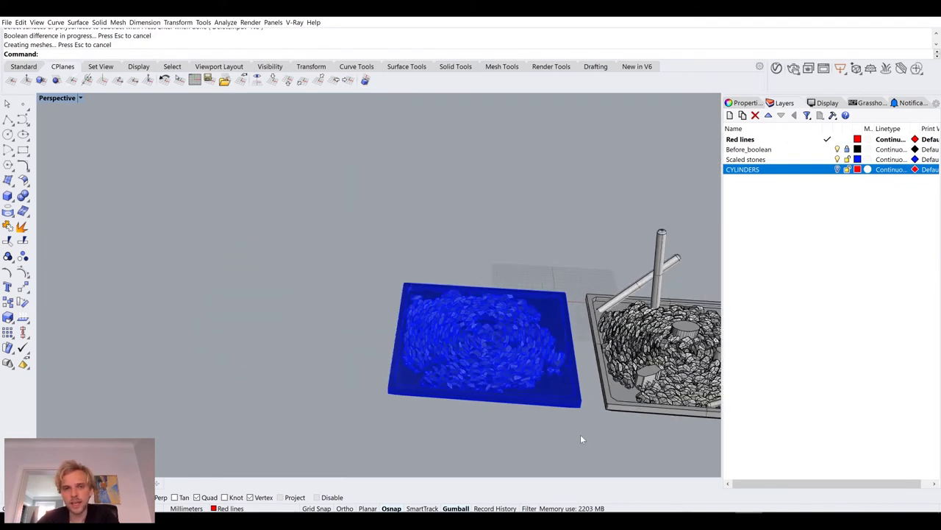
left_click_drag(276, 222, 651, 455)
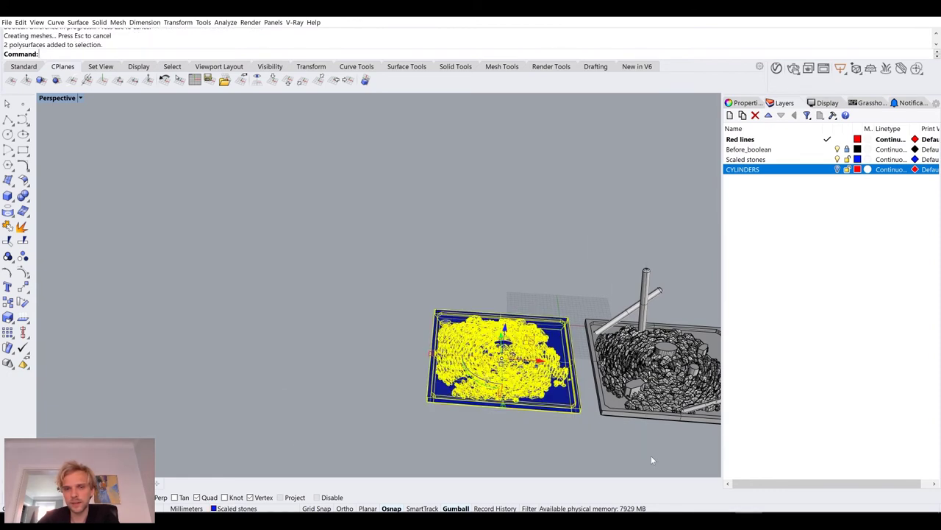
right_click_drag(651, 455, 406, 233)
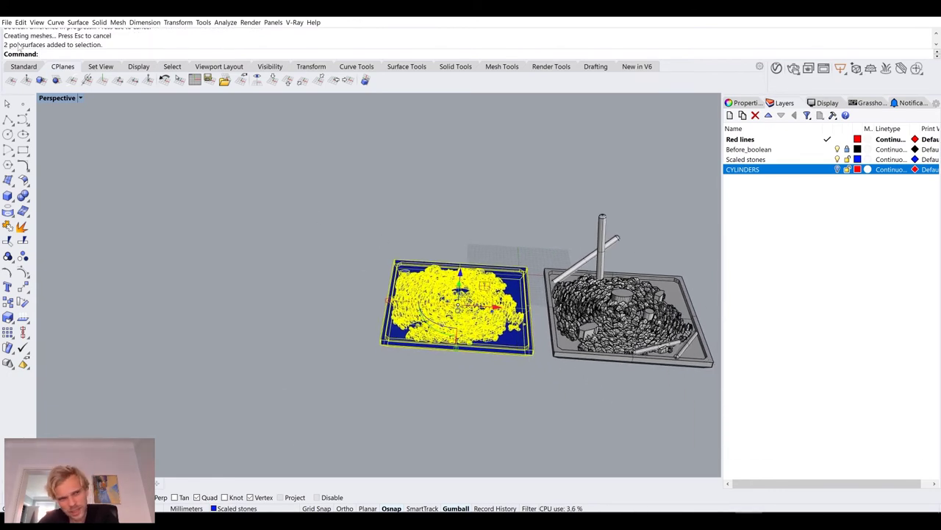
scroll(467, 236, "up", 5)
right_click_drag(467, 236, 409, 175, "shift")
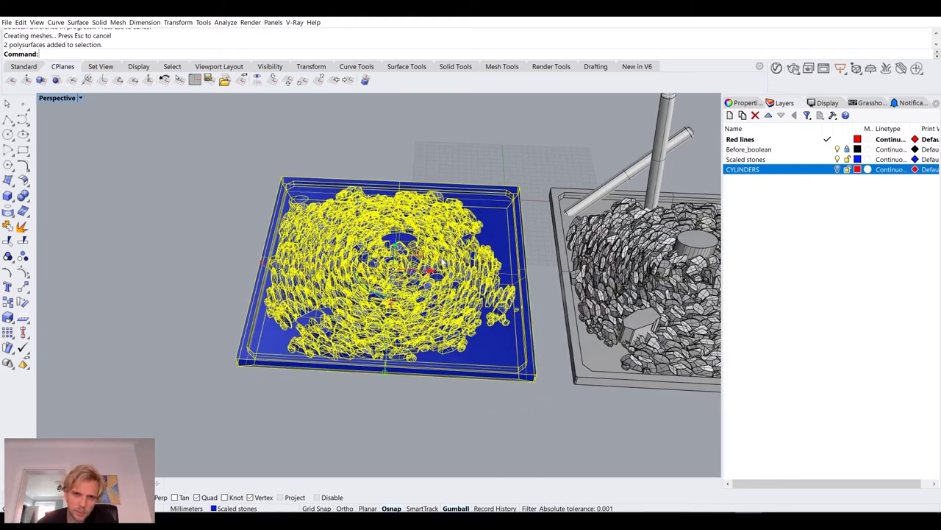
scroll(405, 370, "up", 4)
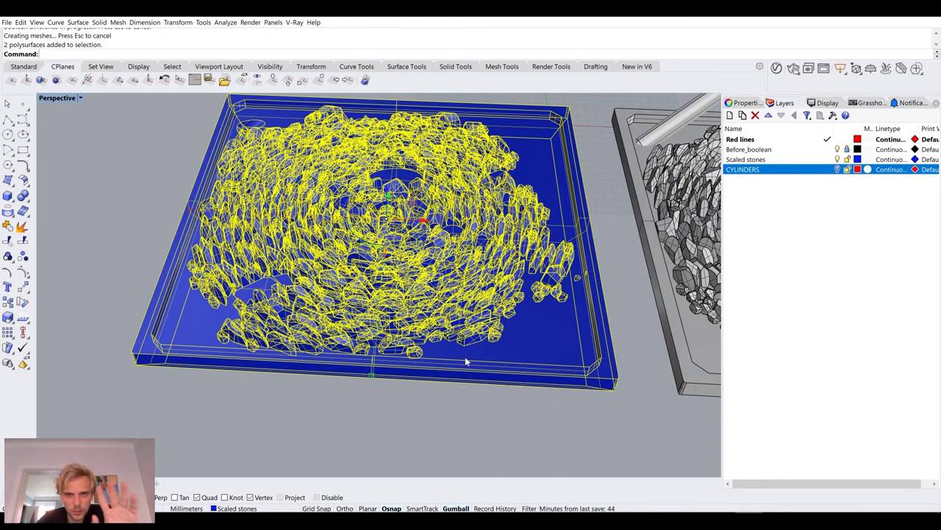
left_click(489, 353, "ctrl")
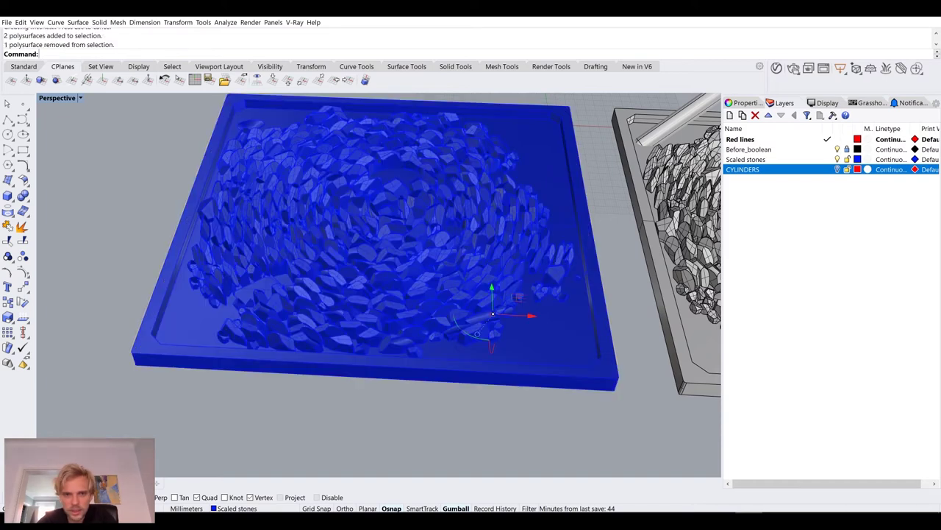
right_click_drag(486, 313, 517, 299)
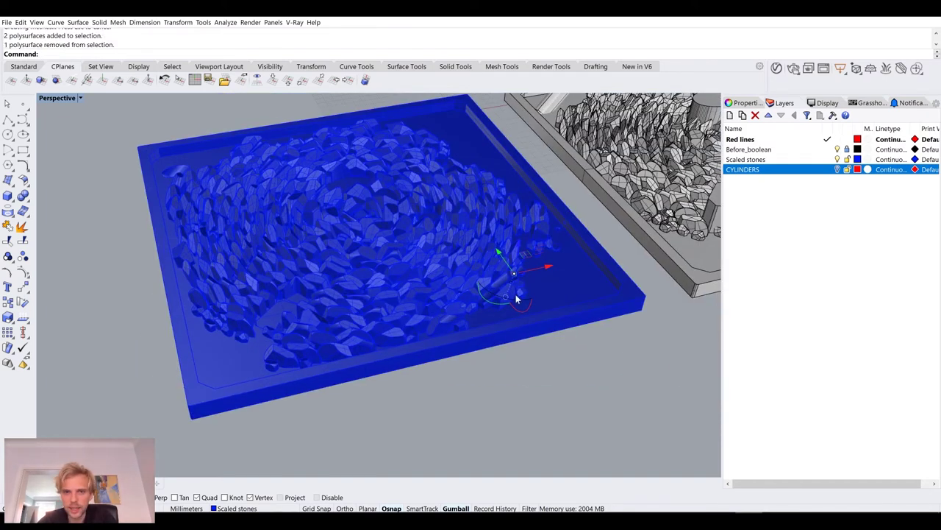
scroll(464, 274, "up", 10)
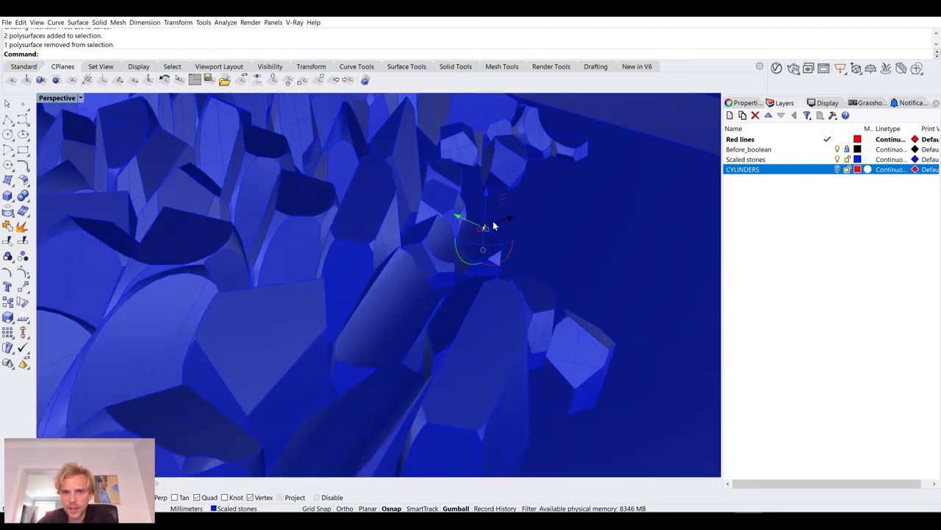
scroll(483, 234, "down", 4)
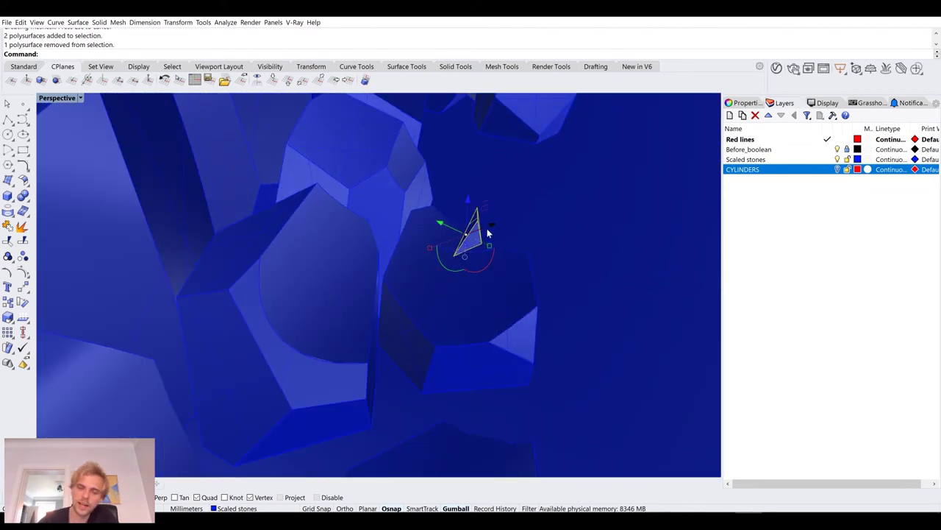
key("Delete")
- Examine the cylinder sockets cut into the stones and the floor of the blue tray
scroll(487, 228, "down", 6)
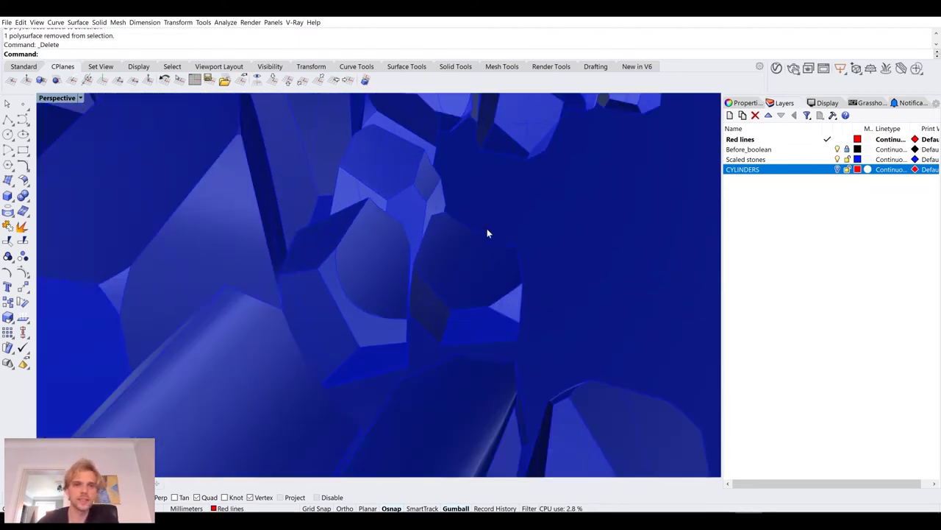
right_click_drag(449, 222, 492, 235)
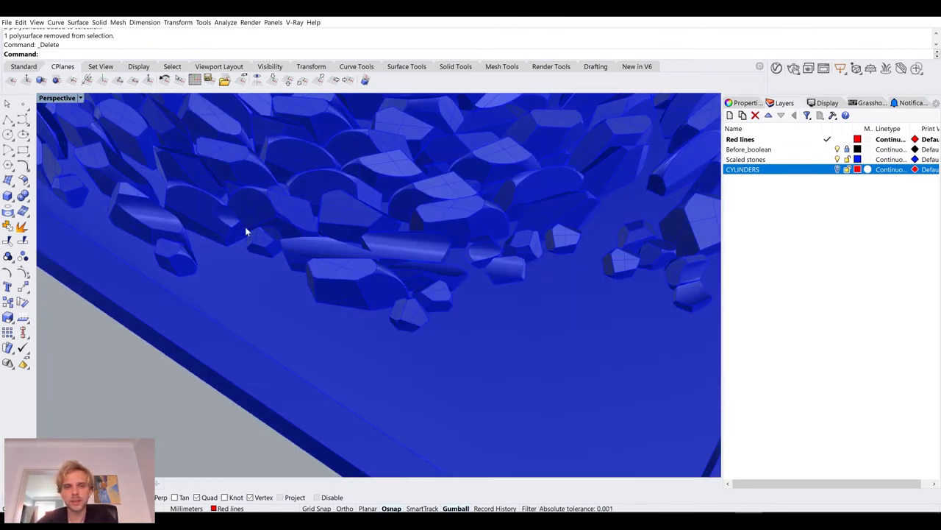
scroll(621, 263, "down", 6)
right_click_drag(618, 268, 469, 271, "shift")
right_click_drag(548, 262, 492, 292)
scroll(358, 208, "up", 3)
right_click_drag(441, 271, 322, 287)
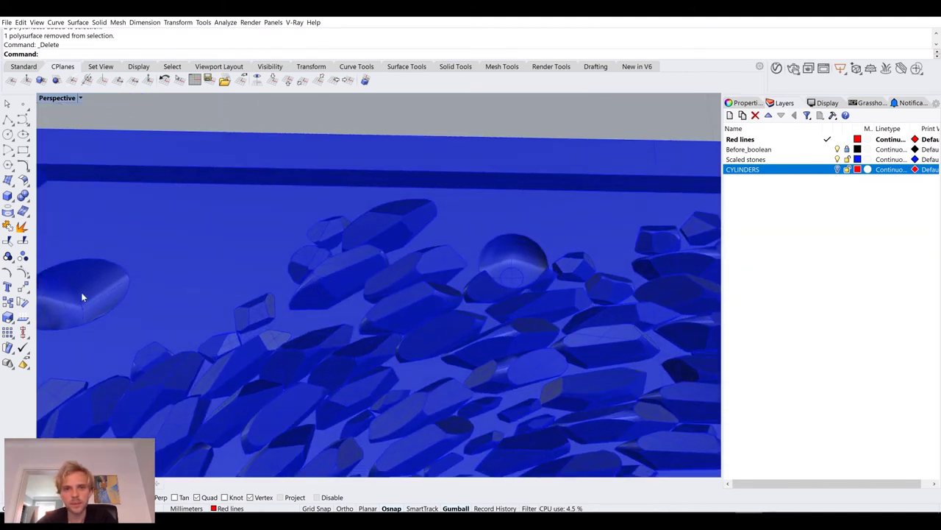
right_click_drag(133, 292, 336, 270)
scroll(336, 269, "down", 5)
right_click_drag(412, 342, 390, 258)
scroll(390, 258, "down", 2)
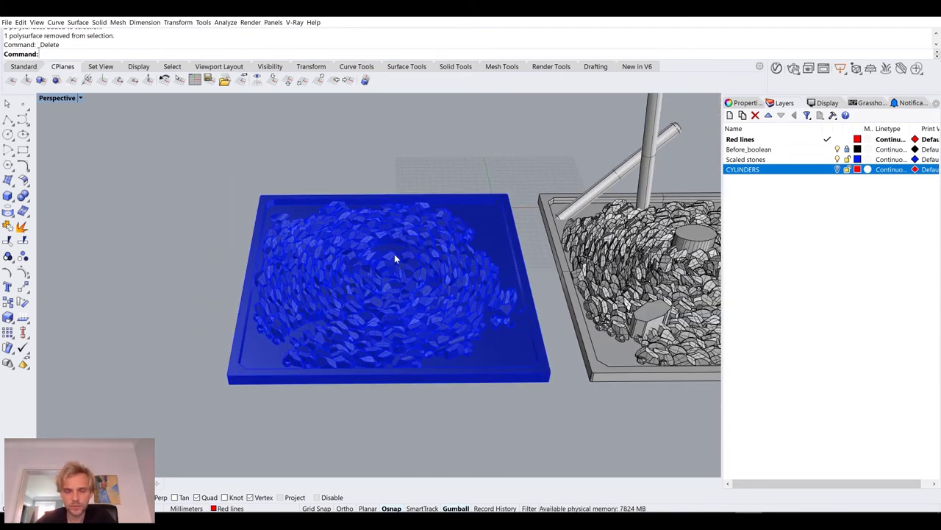
- Create a polygon mesh from the blue stone tray with the polygon density set about midway between fewer and more
left_click(394, 254)
type("Mesh")
key("Return")
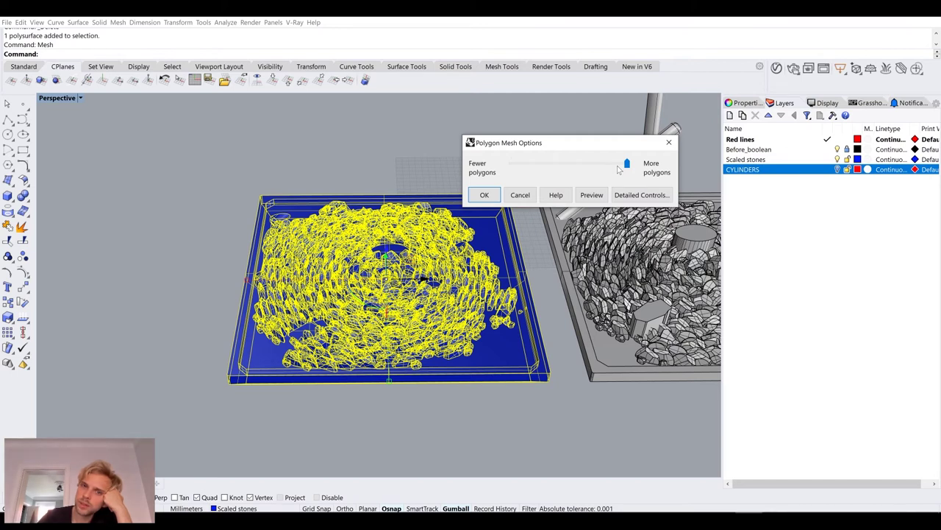
left_click_drag(626, 165, 569, 167)
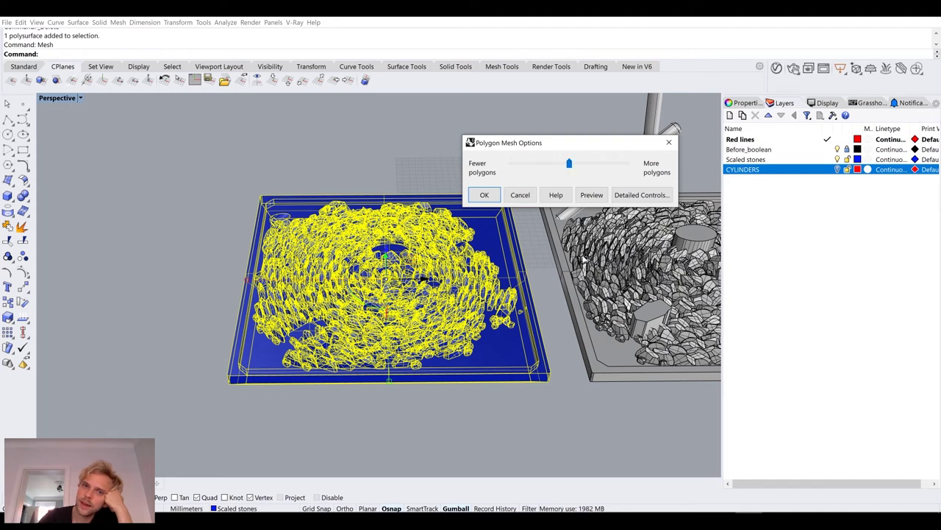
left_click(484, 195)
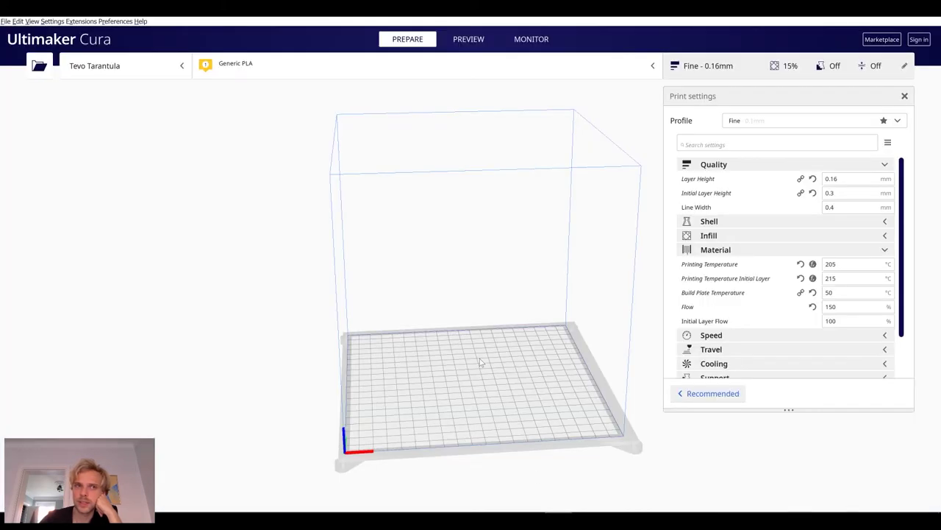
right_click_drag(470, 358, 448, 361)
middle_click_drag(398, 337, 310, 329)
right_click_drag(406, 306, 408, 326)
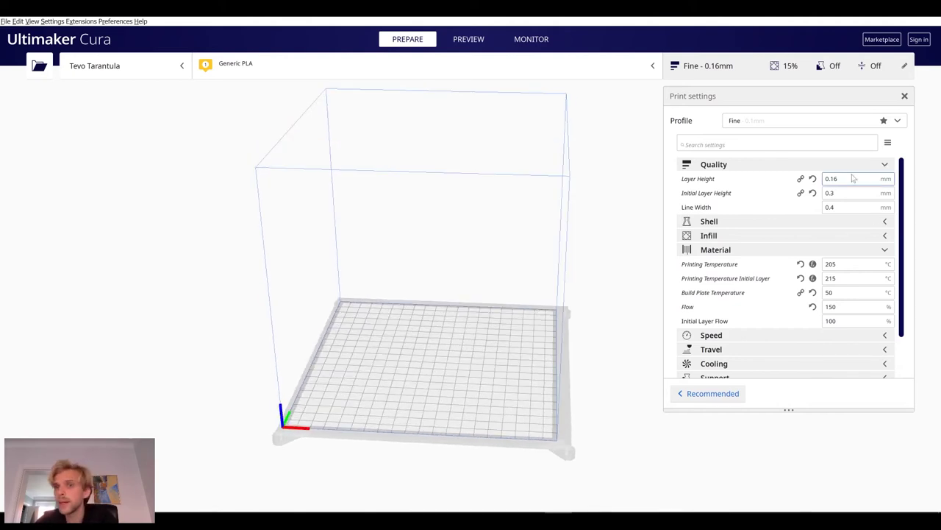
- Switch to Ultimaker Cura and set the material flow to 100%
mouse_move(854, 178)
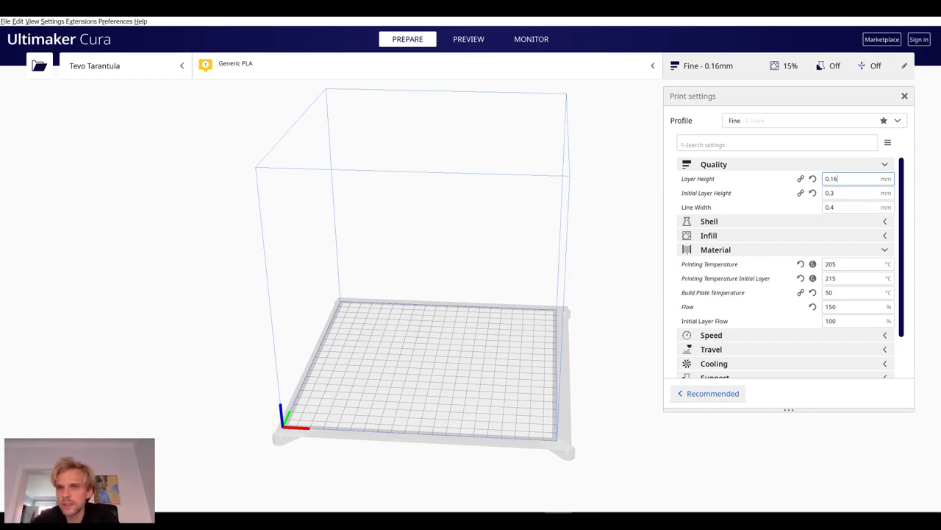
left_click(846, 306)
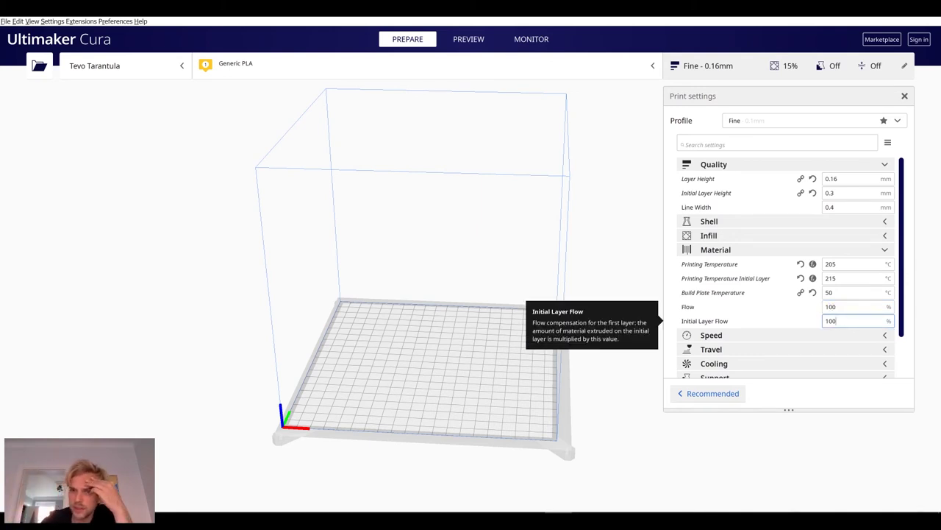
left_click(818, 250)
- Set the infill density to 12% and keep the Cubic infill pattern
left_click(828, 235)
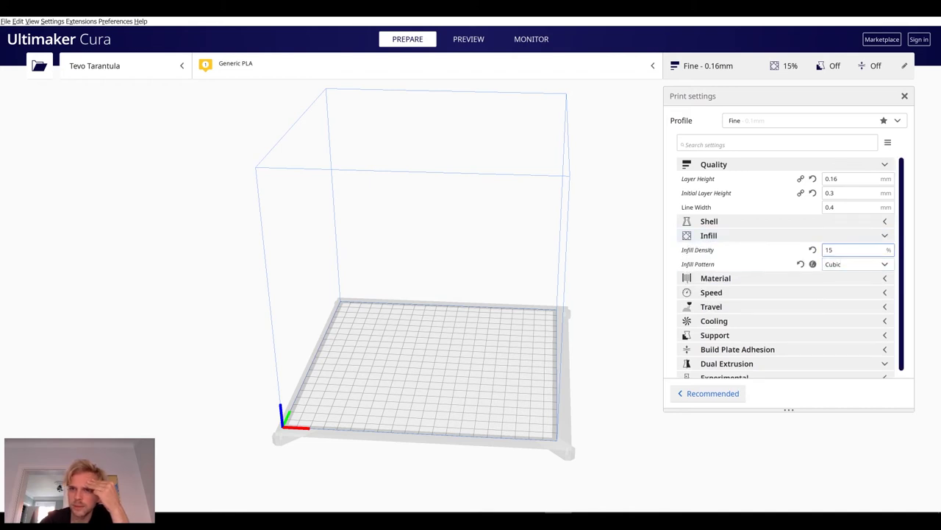
left_click(829, 250)
type("12")
left_click(840, 265)
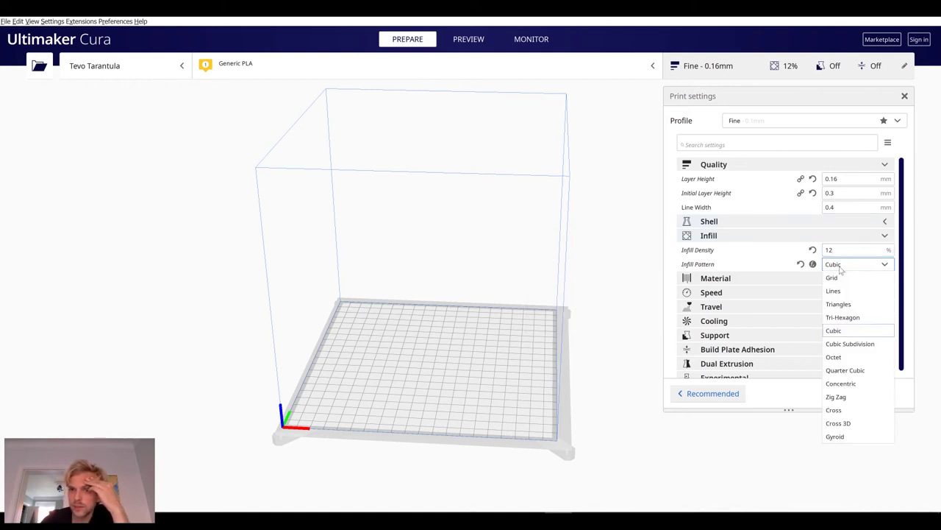
left_click(840, 267)
left_click(847, 233)
- Set the shell's wall line count to 2 and keep 4 top layers
left_click(844, 222)
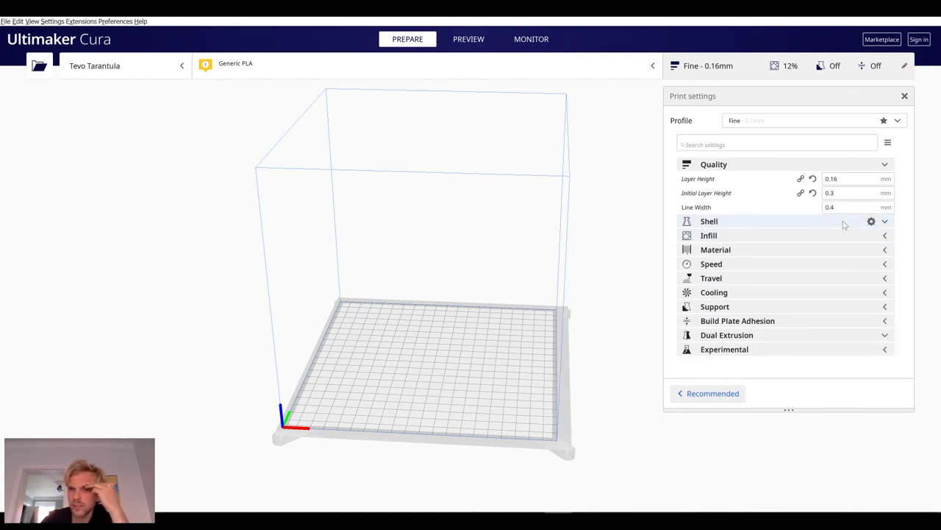
left_click(844, 224)
left_click(828, 250)
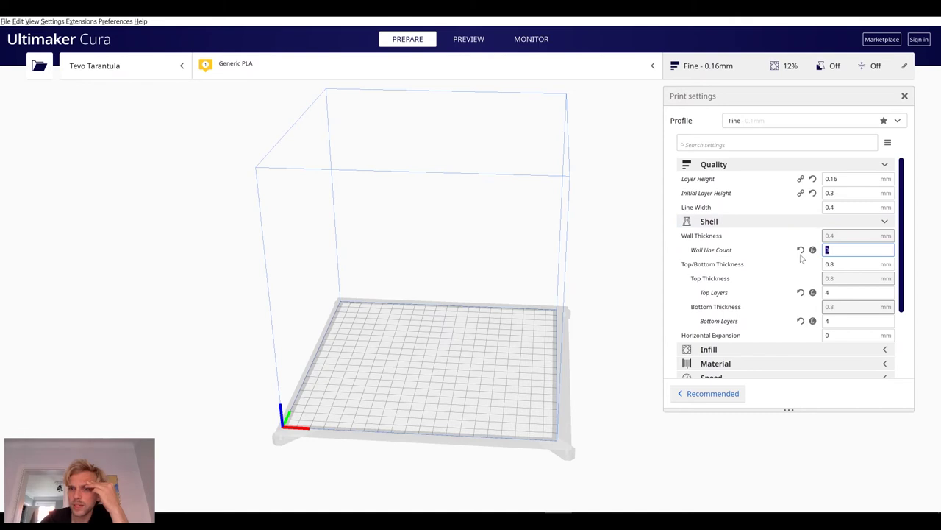
type("2")
left_click(846, 291)
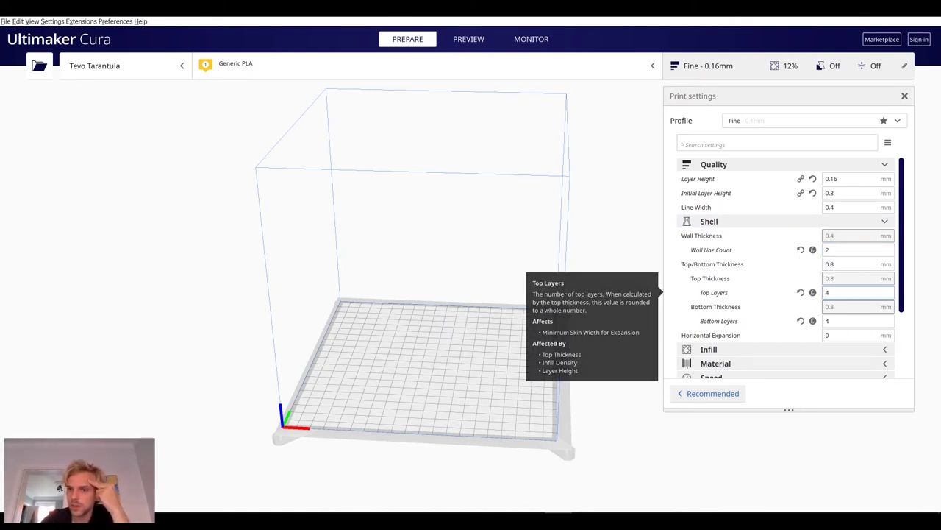
left_click(849, 222)
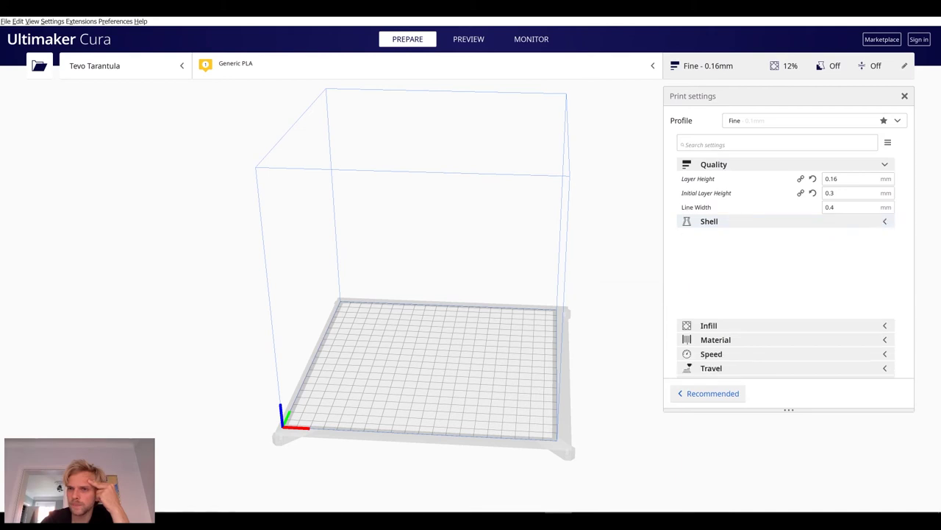
- Review the Speed, Travel, Support and Cooling print settings
left_click(845, 168)
left_click(757, 221)
left_click(846, 235)
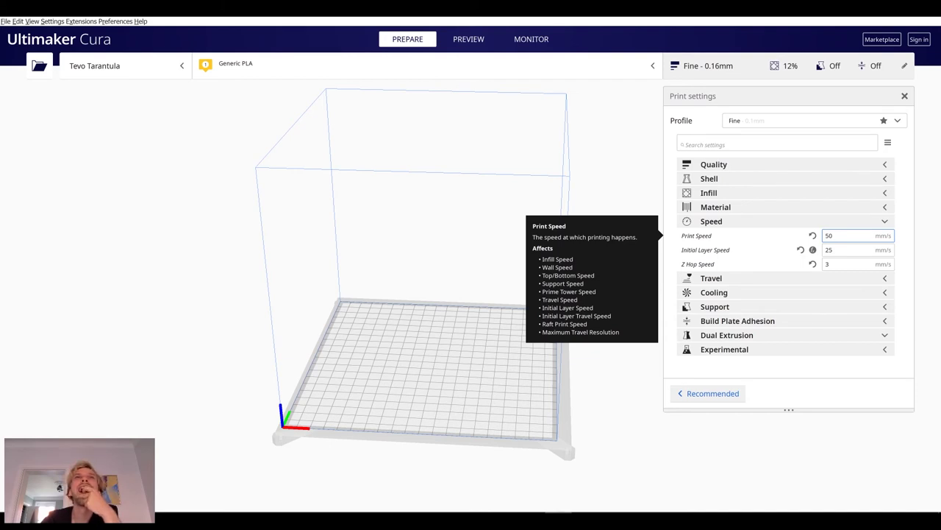
left_click(824, 224)
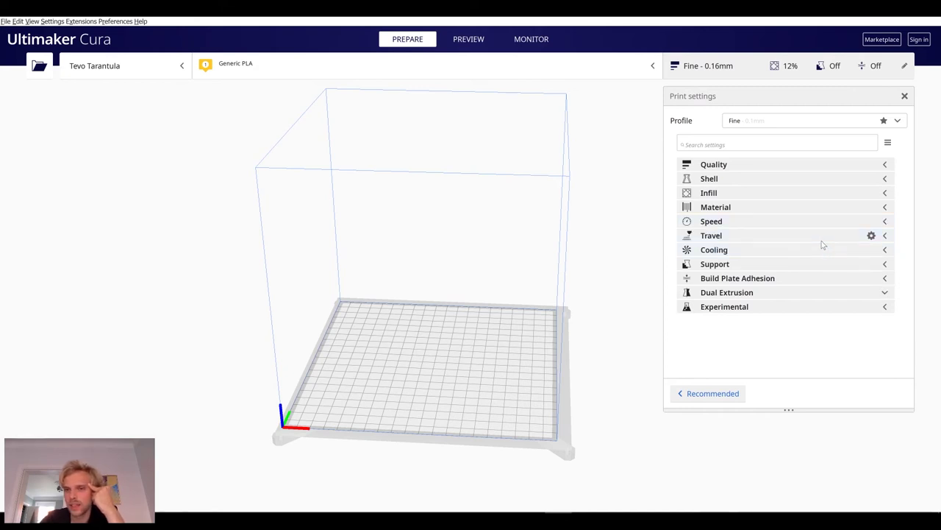
left_click(824, 237)
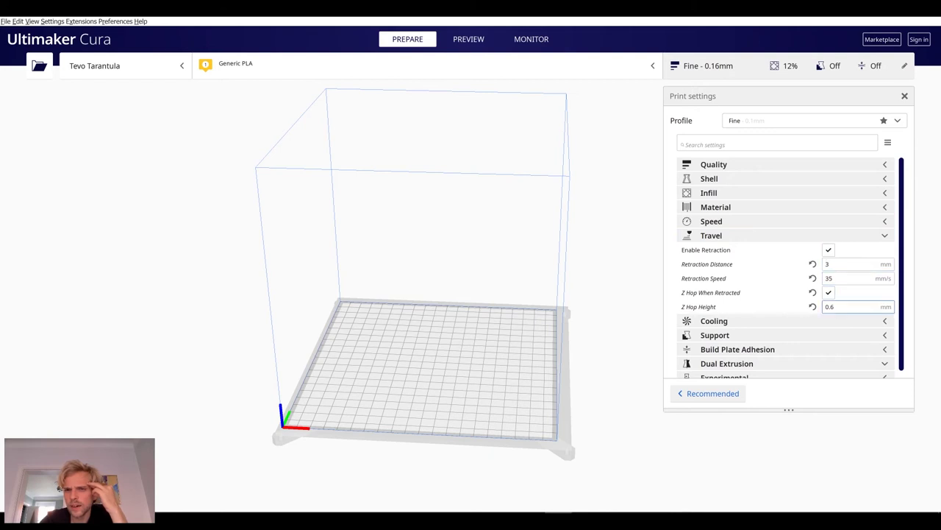
left_click(816, 237)
left_click(821, 263)
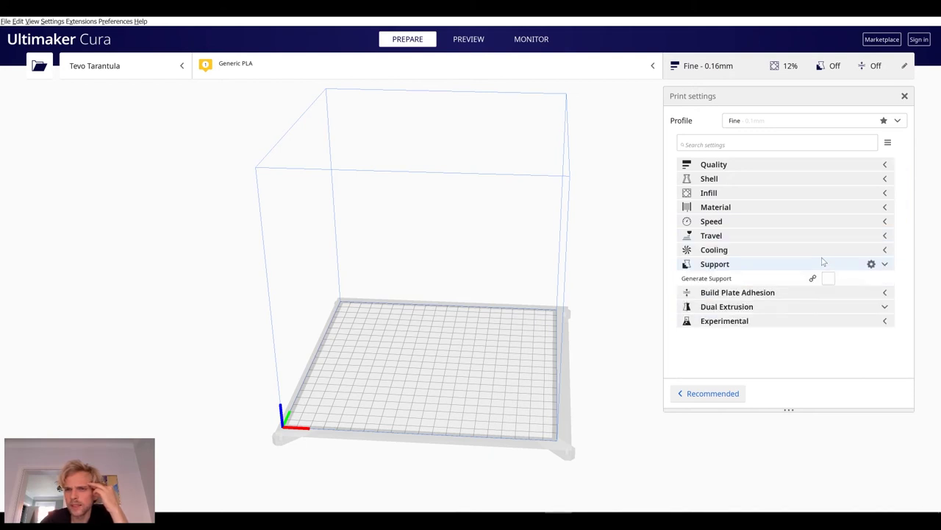
left_click(823, 264)
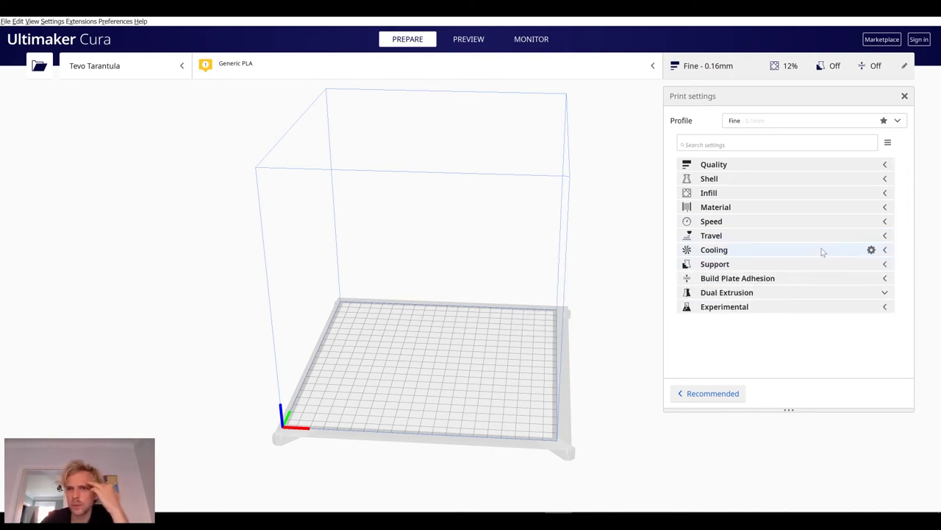
left_click(822, 251)
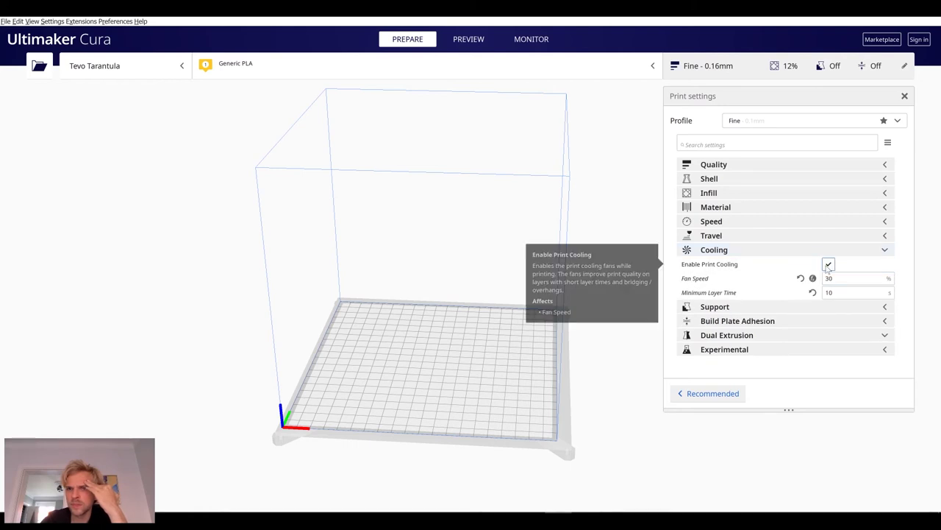
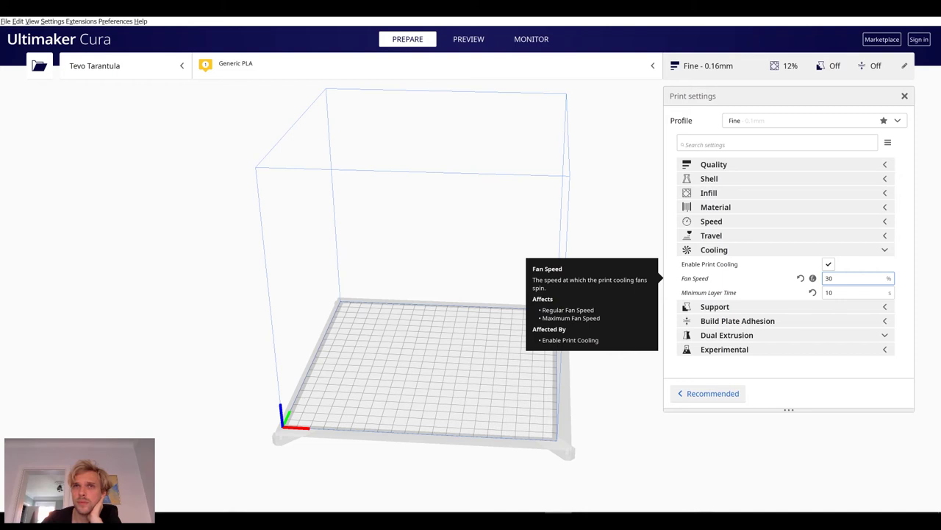
- Set the cooling fan speed to 30%
left_click(828, 253)
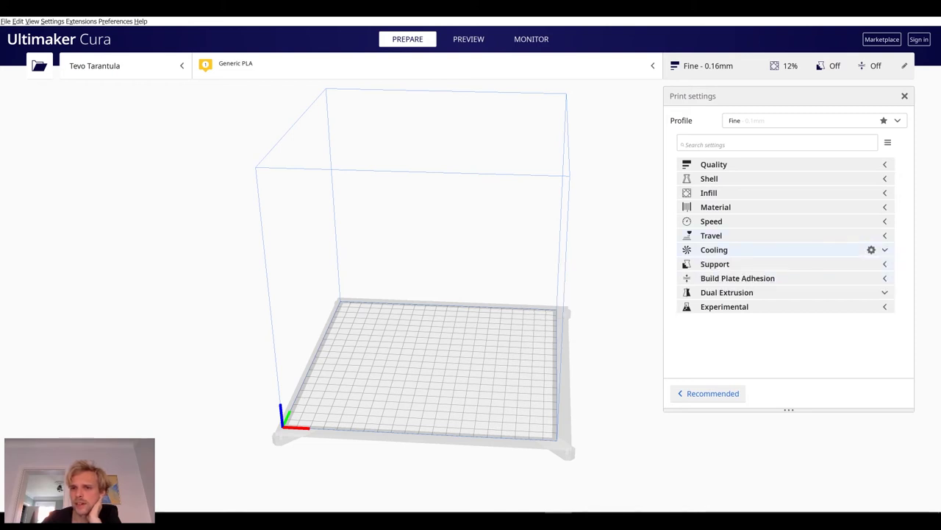
left_click(829, 252)
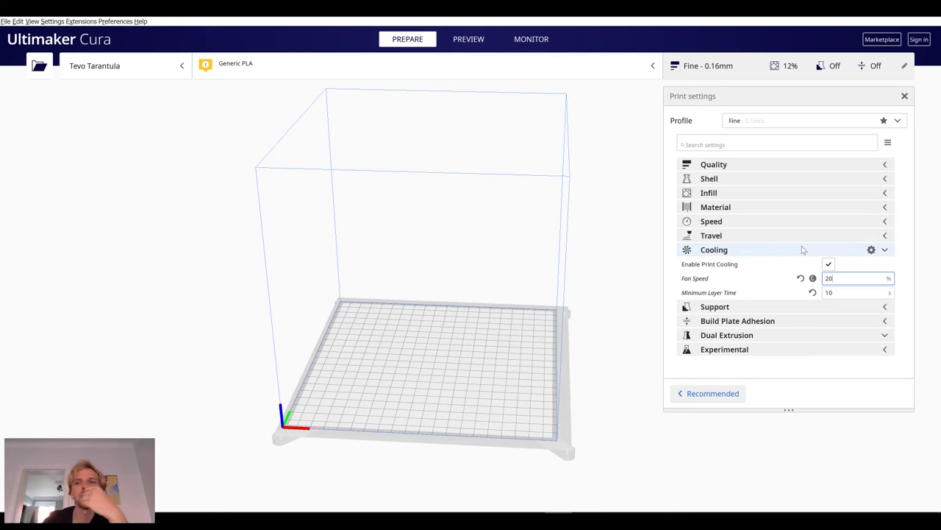
left_click_drag(834, 278, 819, 277)
type("3")
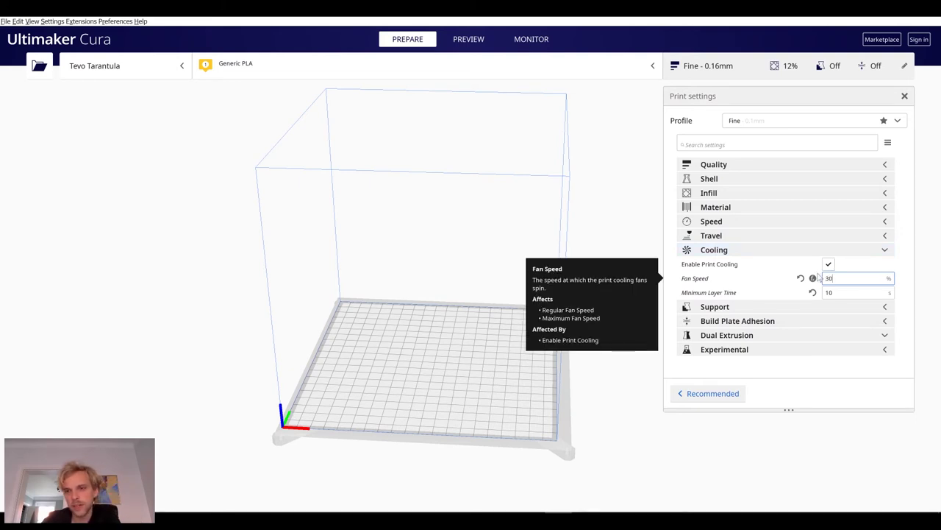
left_click(830, 249)
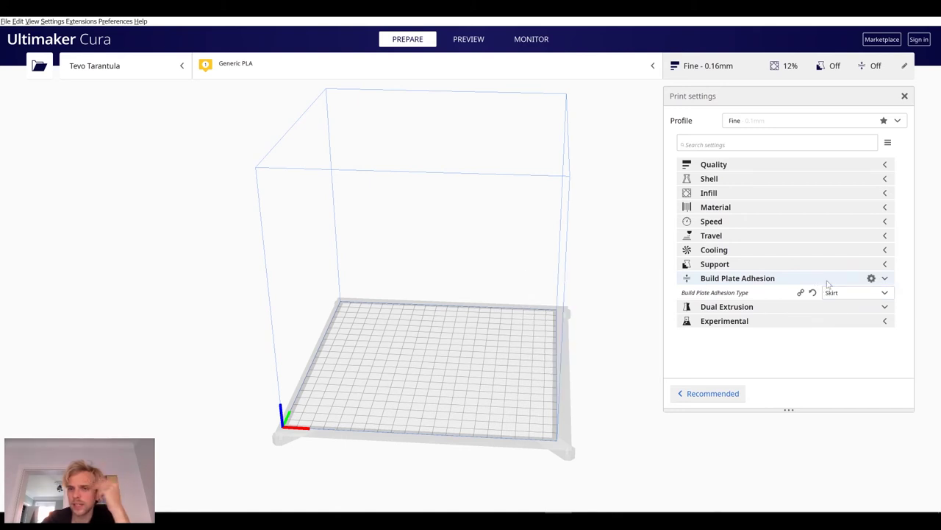
- Review the Build Plate Adhesion and Experimental print settings
left_click(828, 280)
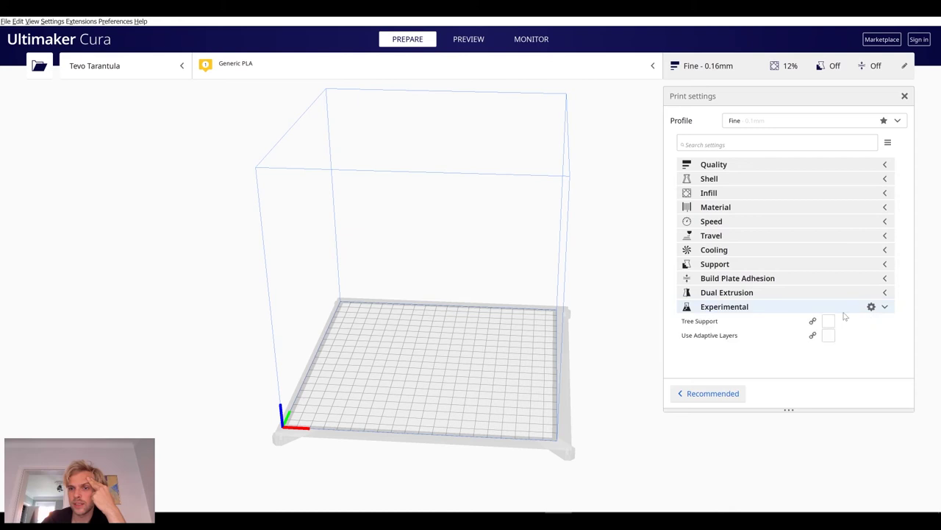
left_click(843, 312)
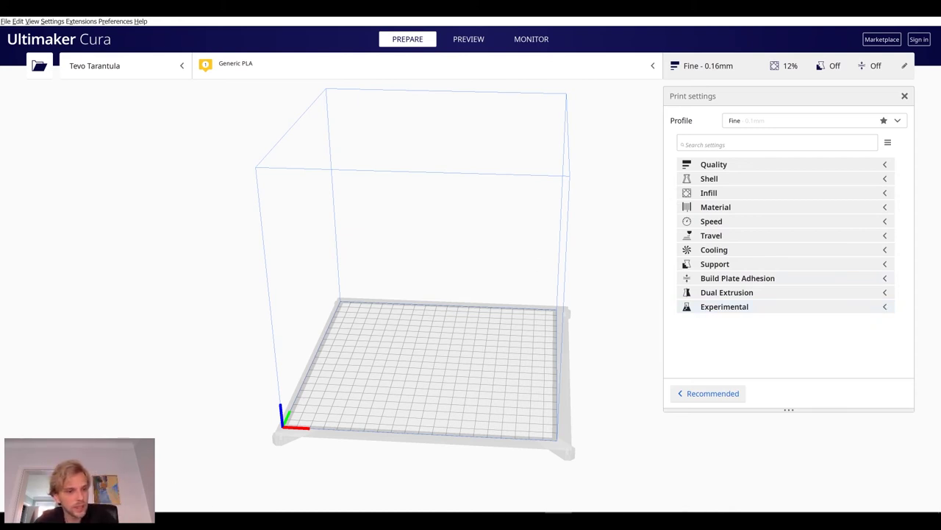
left_click(727, 306)
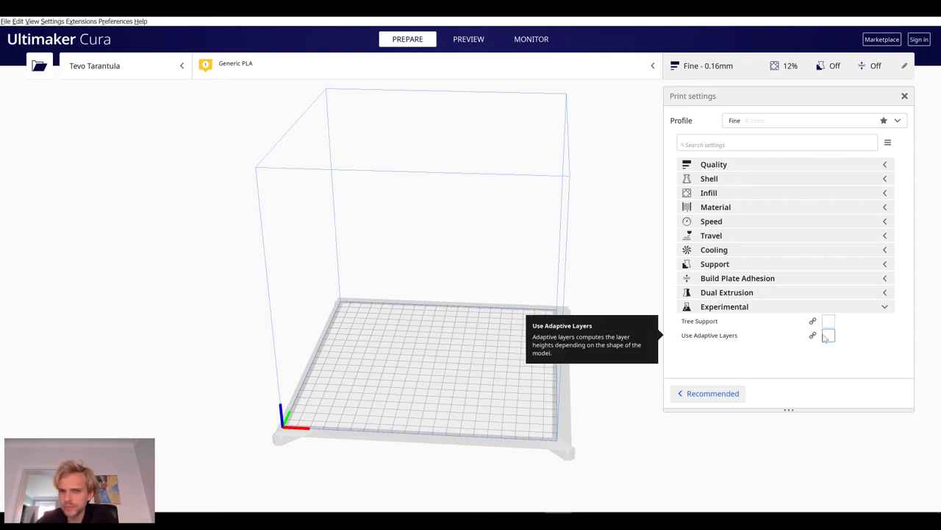
left_click(824, 306)
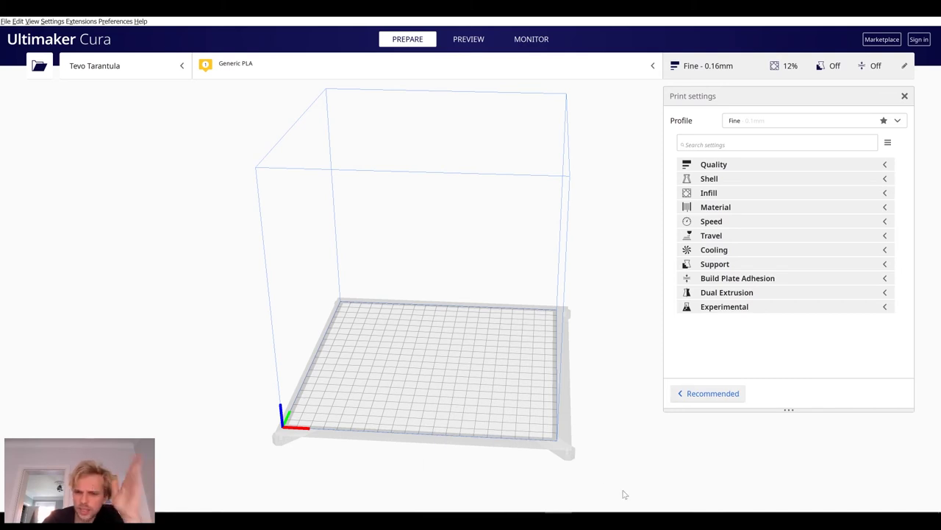
- Switch to Rhino and select the mesh version of the blue stone tray instead of the overlapping polysurface
left_click(752, 471)
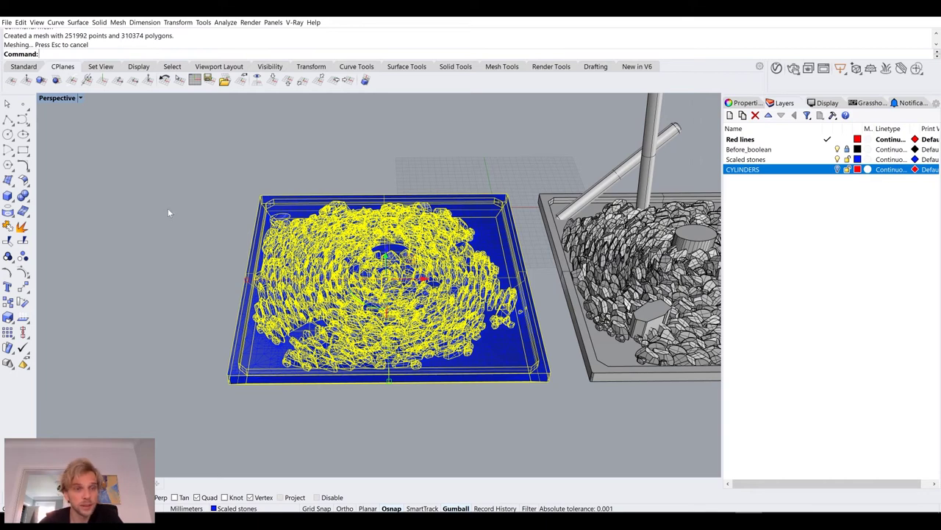
left_click(184, 274)
left_click(427, 265)
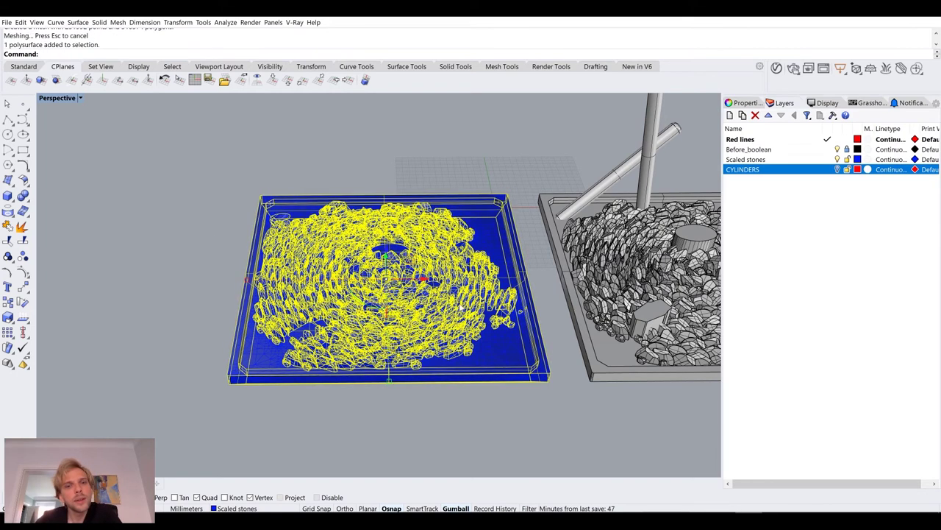
left_click(327, 189)
left_click(489, 228)
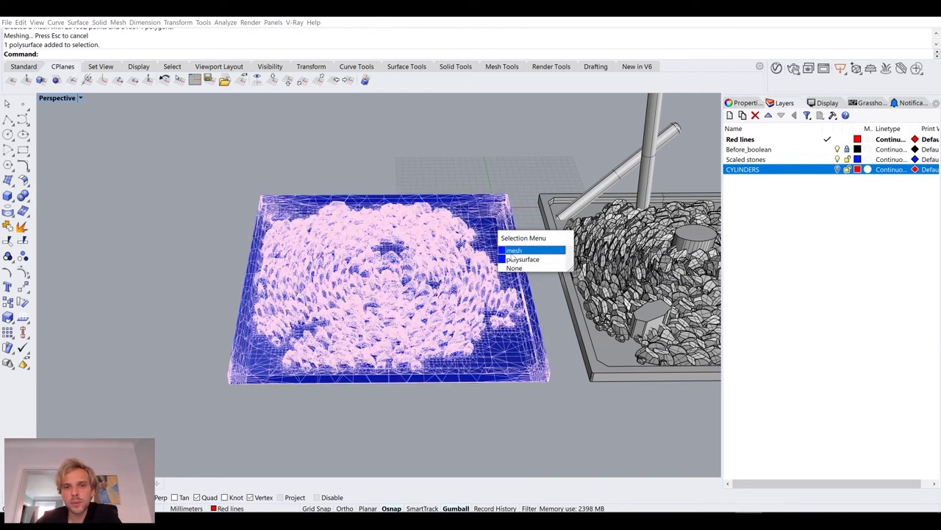
left_click(512, 253)
- Try to move the tray mesh off the original solid along the object-aligned axis
scroll(513, 253, "down", 2)
right_click_drag(394, 281, 505, 263, "shift")
left_click_drag(544, 257, 278, 285)
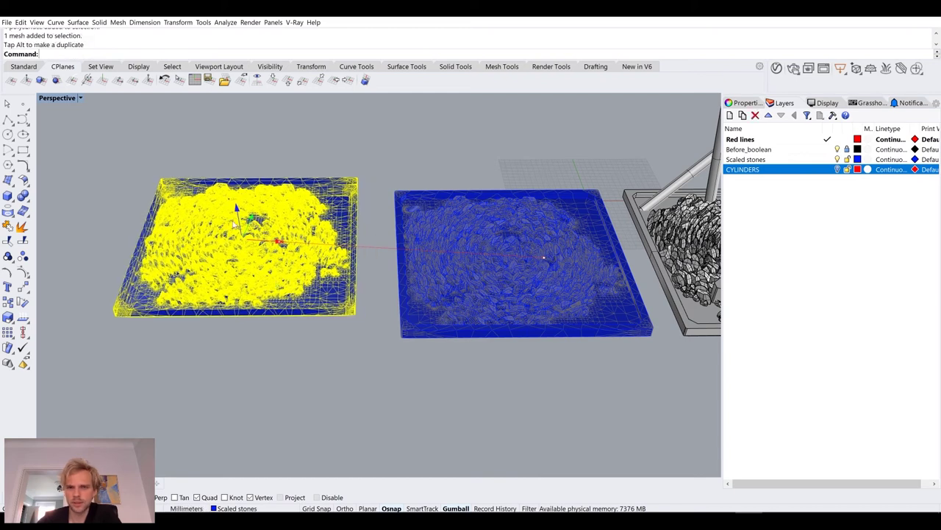
right_click_drag(337, 221, 327, 265)
key("ctrl+z")
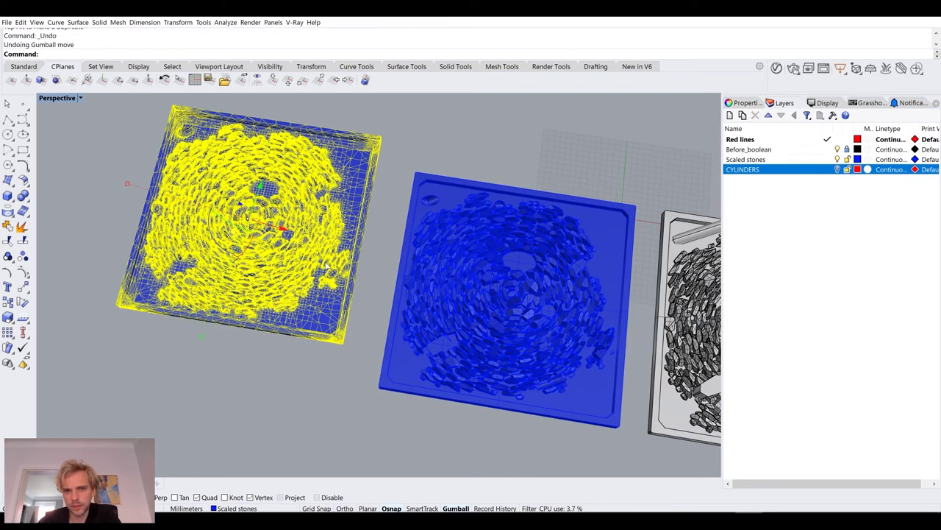
- Align the gumball to World and move the tray mesh along X, clear of the original blue tray
right_click(452, 508)
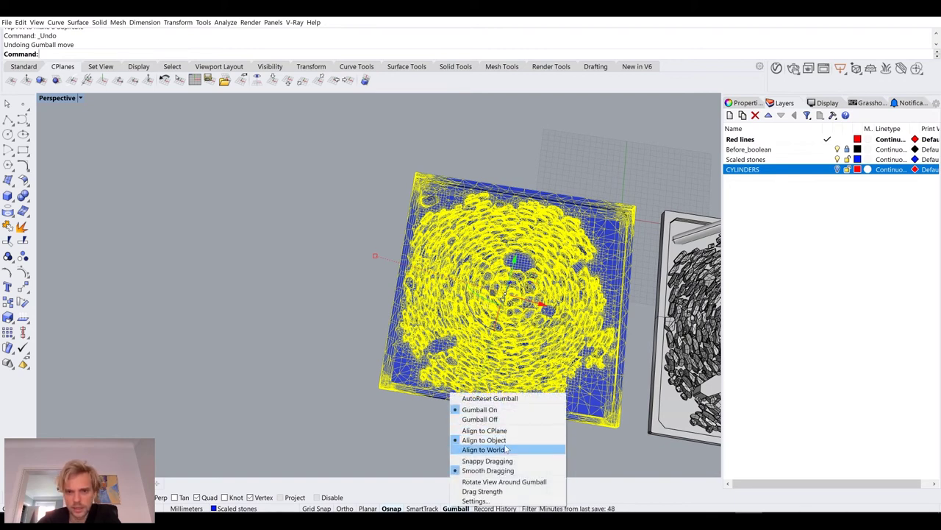
left_click(483, 449)
left_click_drag(541, 303, 258, 267)
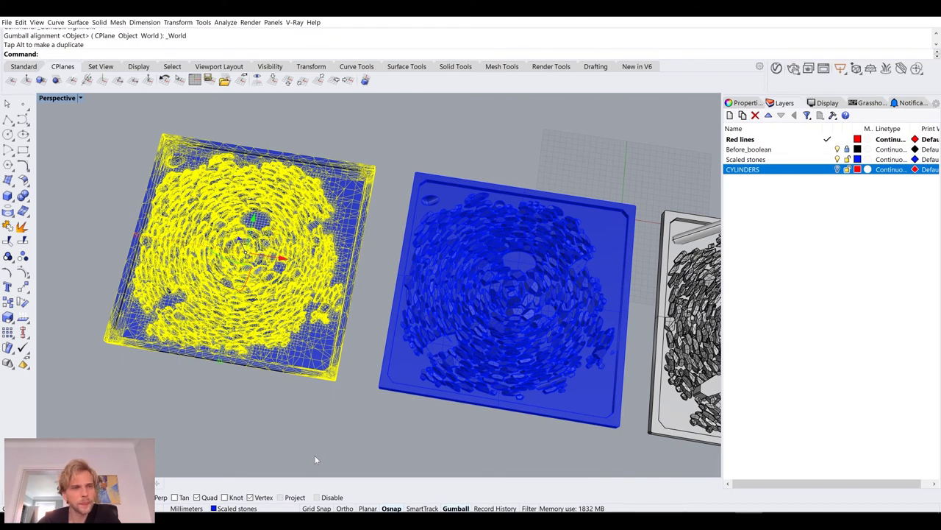
- Inspect the moved tray mesh with the What command to see whether it is a valid, closed mesh
left_click(264, 446)
right_click_drag(264, 446, 275, 381)
right_click_drag(276, 381, 328, 372, "shift")
scroll(356, 275, "up", 7)
right_click_drag(360, 277, 357, 346)
left_click(77, 98)
left_click(357, 276)
left_click(358, 276)
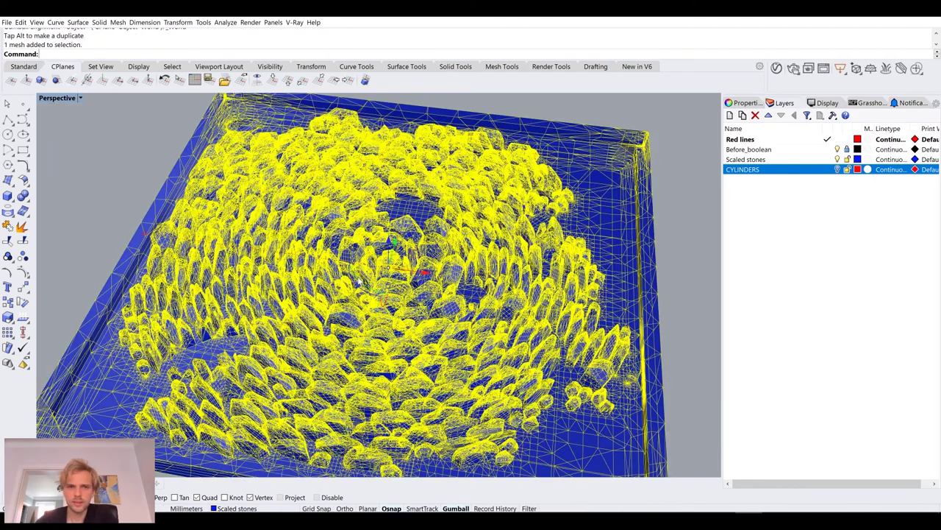
key("Return")
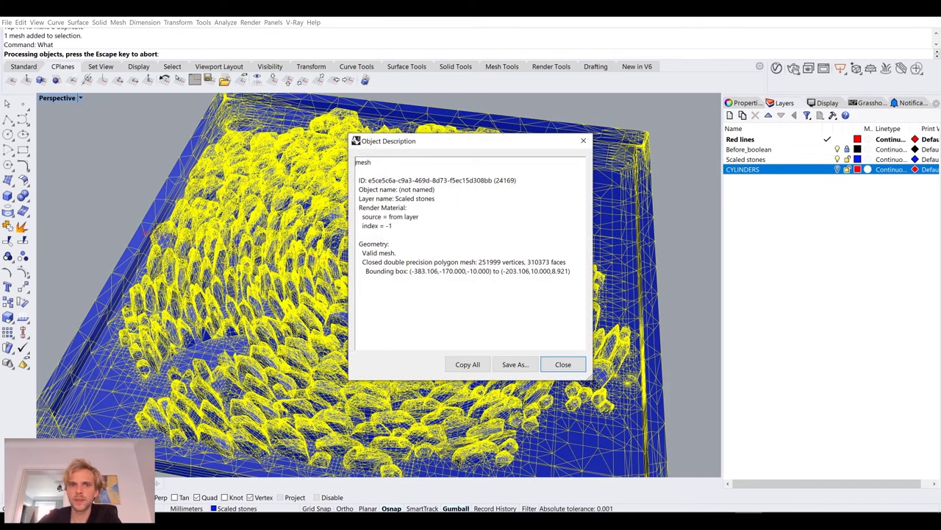
left_click_drag(361, 262, 471, 262)
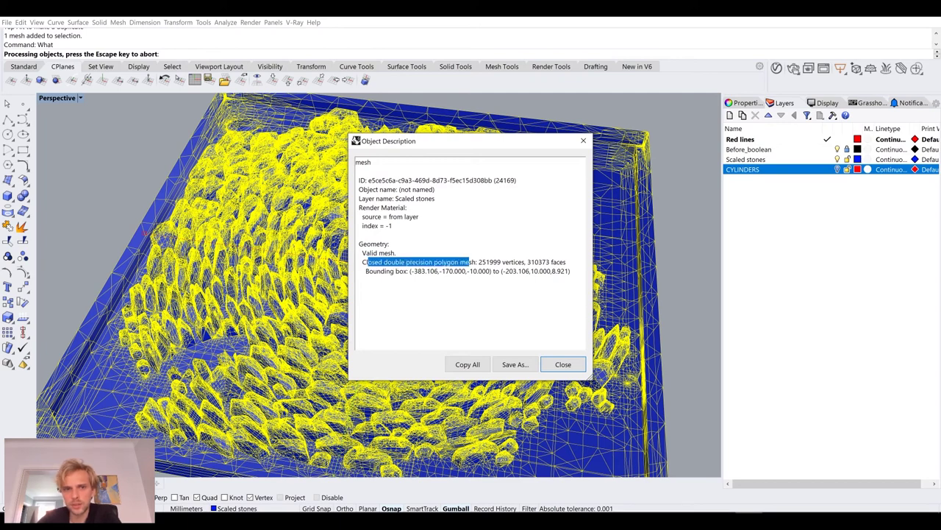
left_click(562, 364)
- Run Check on the tray mesh and read the report on non-manifold edges, duplicate faces and intersecting faces
type("Check")
key("Return")
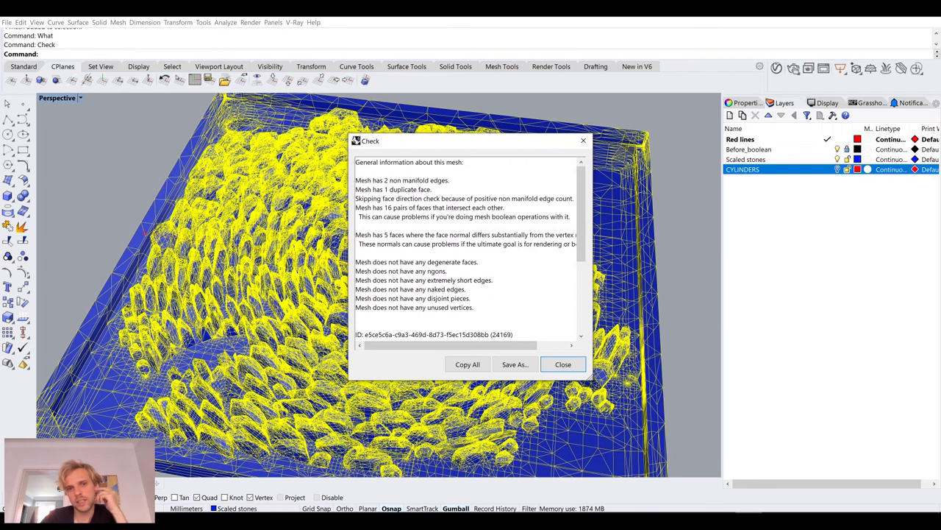
left_click_drag(387, 180, 432, 189)
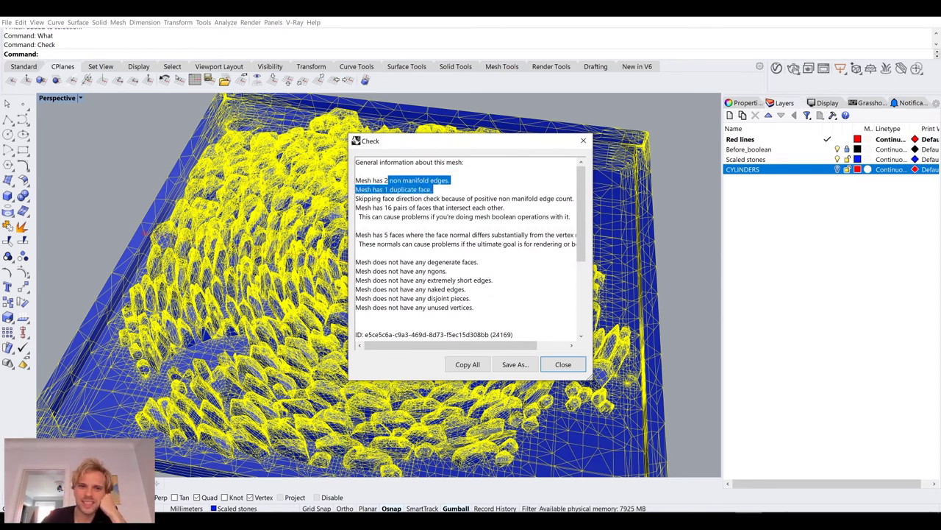
left_click(382, 190)
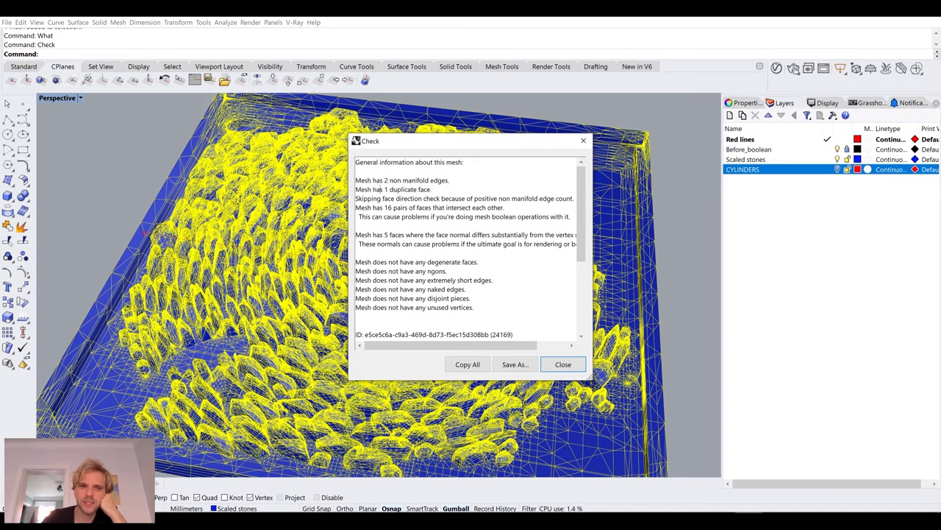
left_click_drag(410, 199, 477, 206)
left_click(482, 204)
left_click_drag(536, 198, 474, 199)
left_click(462, 198)
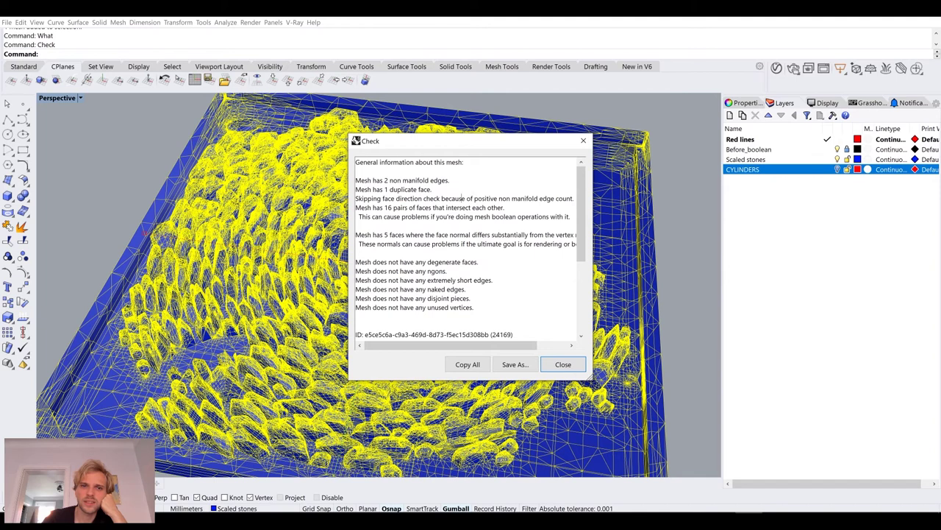
left_click(562, 364)
- Run ShowEdges on the tray mesh, display its non-manifold edges and zoom to them
type("e")
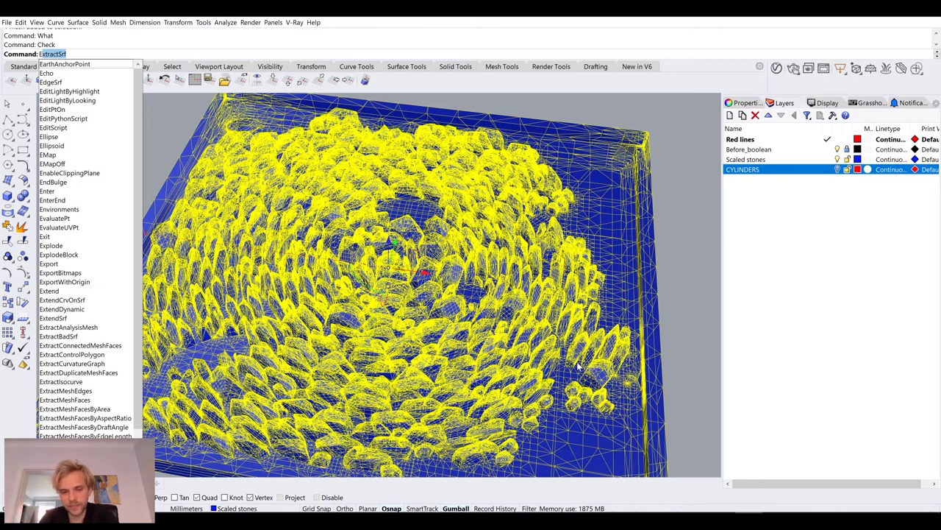
type("dge")
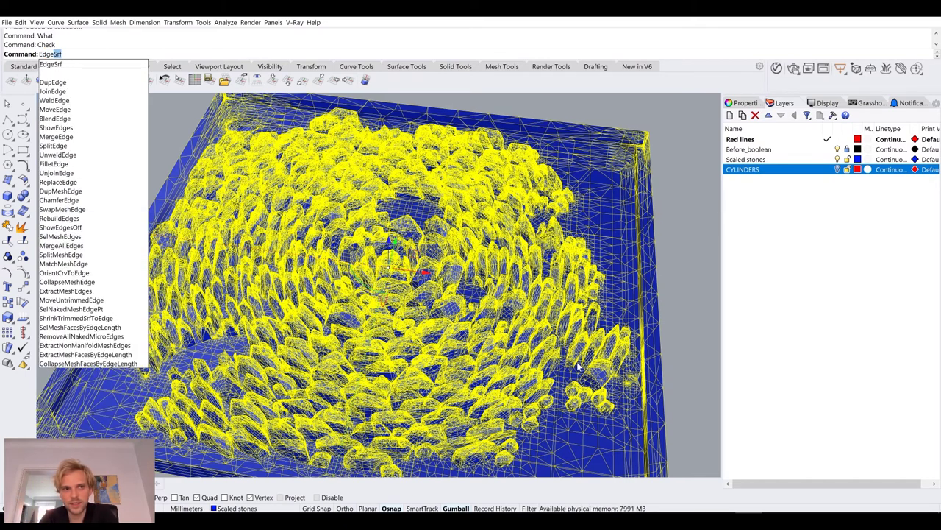
key("BackSpace")
key("BackSpace")
key("BackSpace")
key("BackSpace")
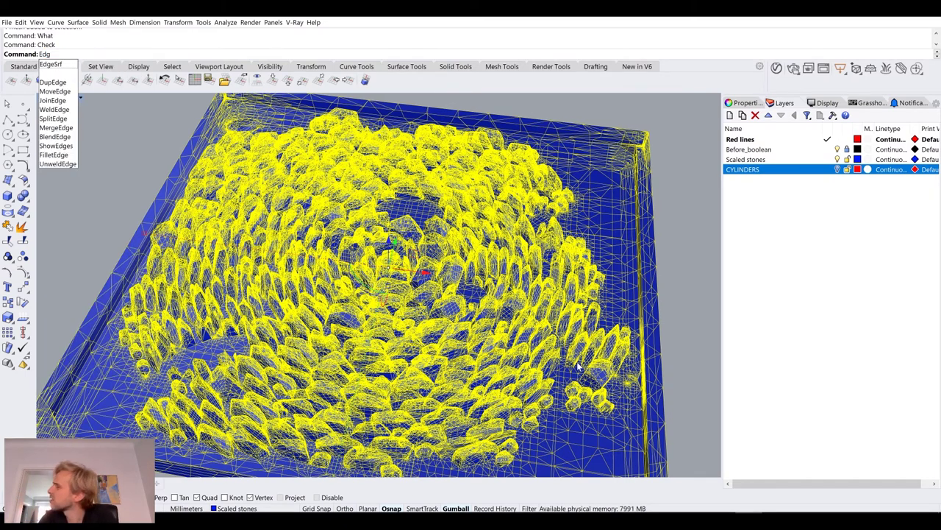
type("Show")
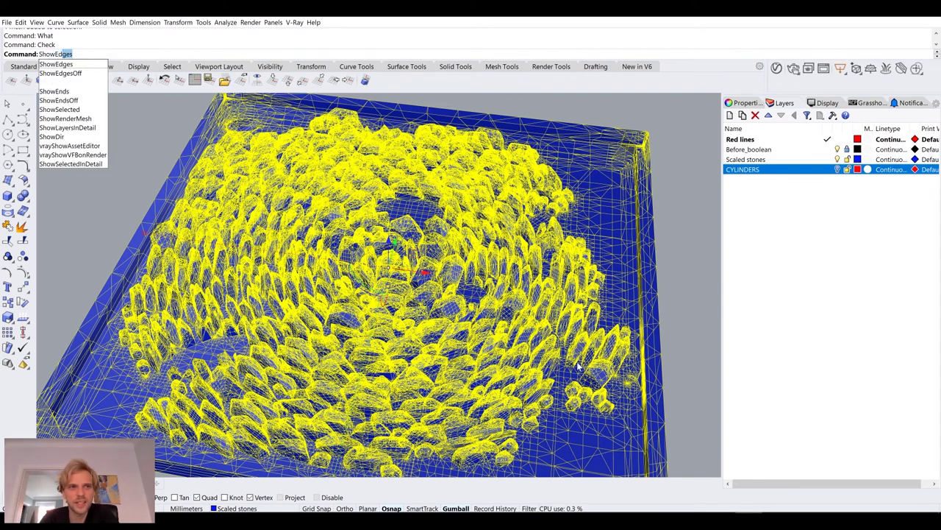
key("Return")
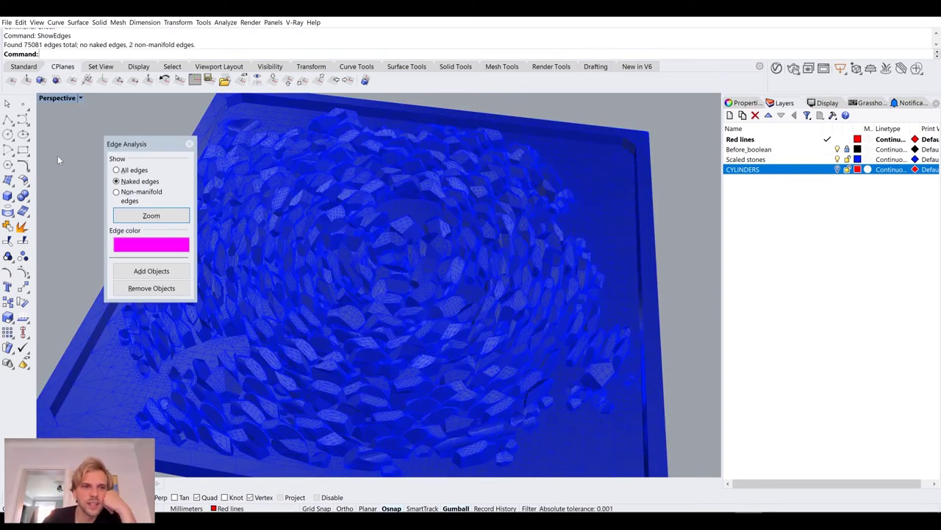
left_click(117, 191)
left_click(151, 216)
- Examine the highlighted non-manifold edges between the stones up close from several angles, and close the edge analysis
right_click_drag(333, 292, 311, 327)
scroll(391, 262, "down", 10)
scroll(311, 328, "down", 15)
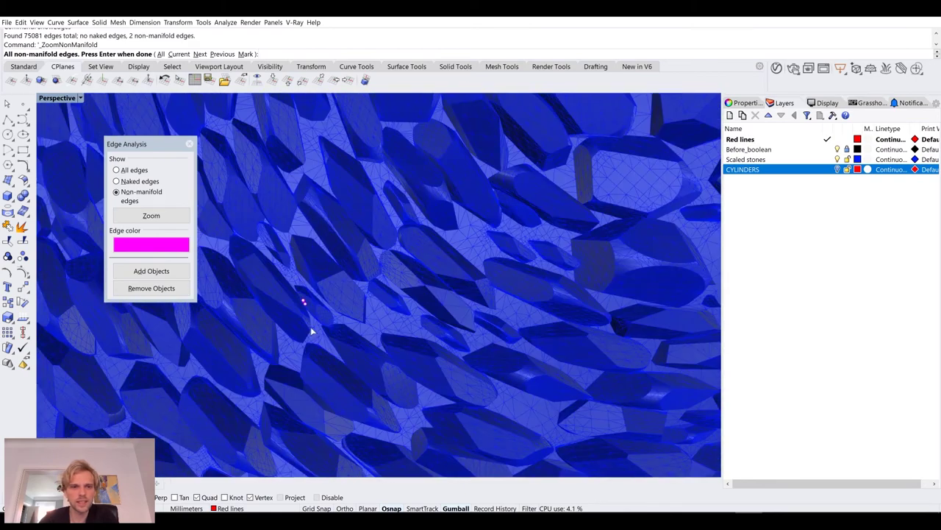
scroll(309, 324, "up", 14)
scroll(307, 318, "up", 10)
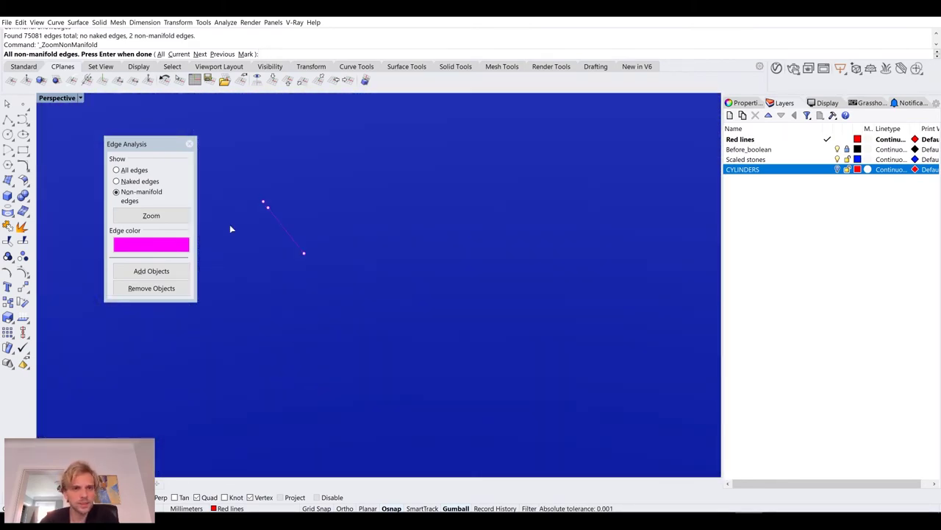
left_click(168, 216)
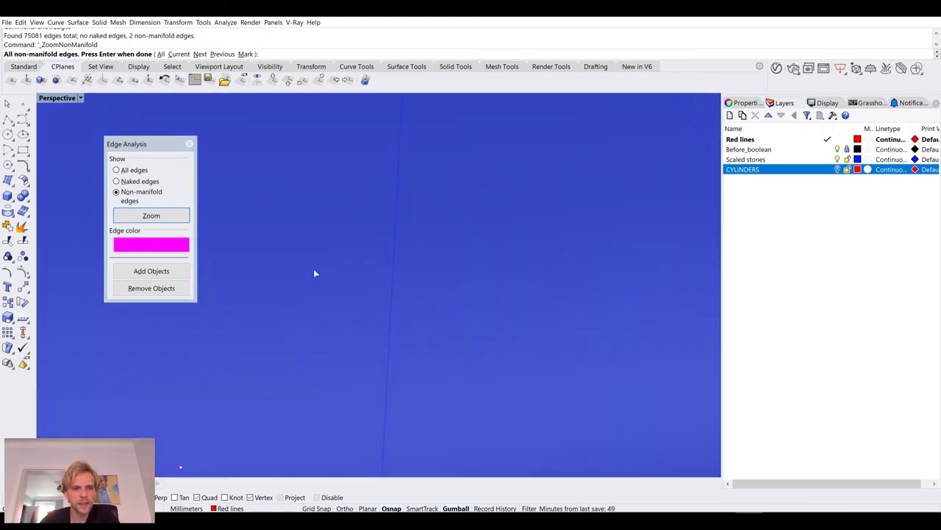
scroll(323, 291, "down", 9)
right_click_drag(330, 301, 425, 239, "shift")
scroll(364, 312, "up", 4)
scroll(349, 312, "up", 6)
right_click_drag(338, 311, 368, 279)
scroll(330, 302, "down", 3)
scroll(301, 292, "down", 6)
right_click_drag(258, 320, 419, 321)
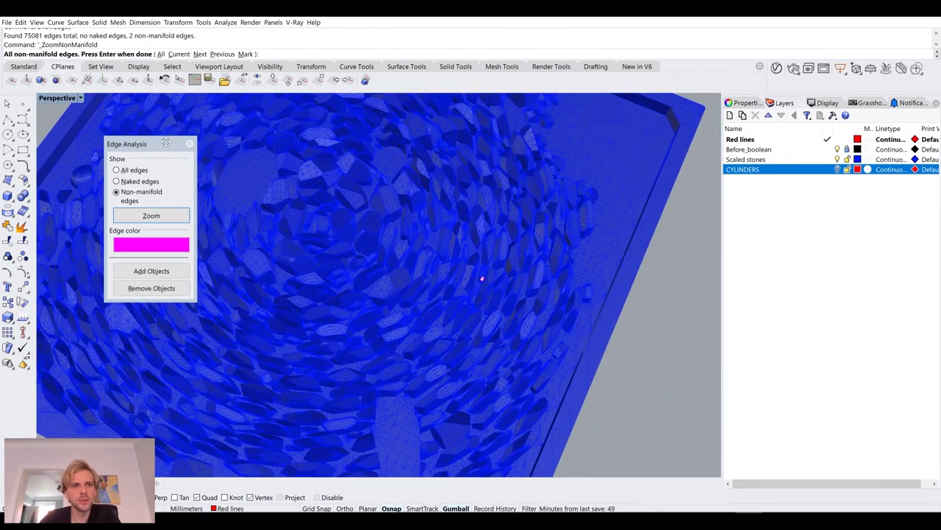
scroll(505, 263, "up", 20)
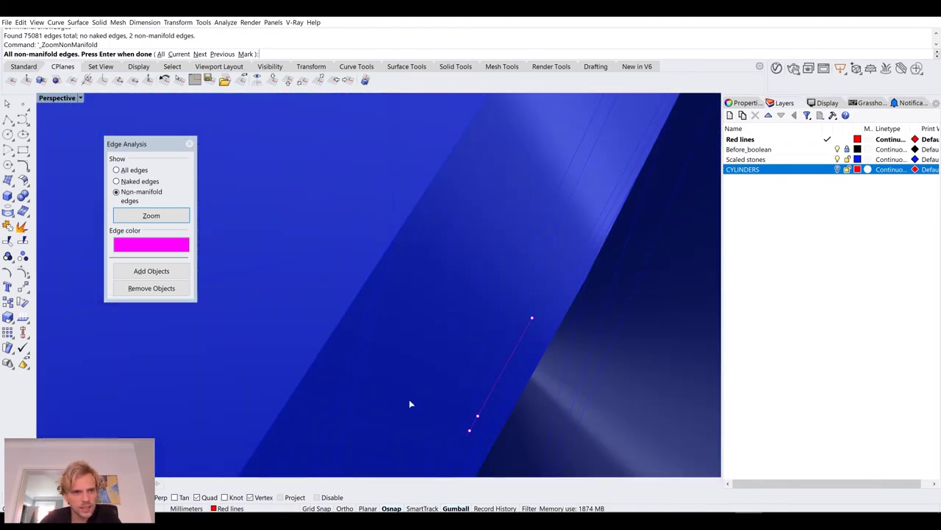
right_click_drag(410, 404, 392, 279)
scroll(529, 228, "up", 12)
right_click_drag(529, 228, 515, 244)
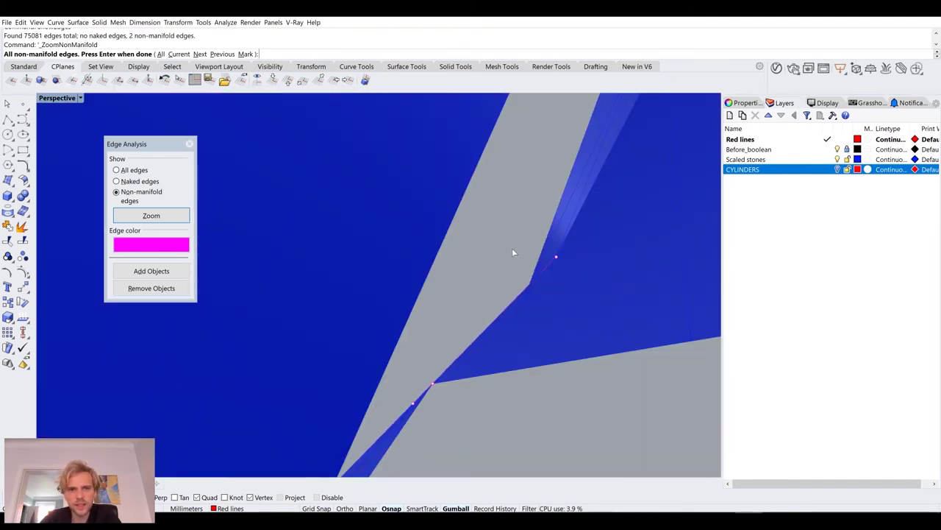
left_click(189, 144)
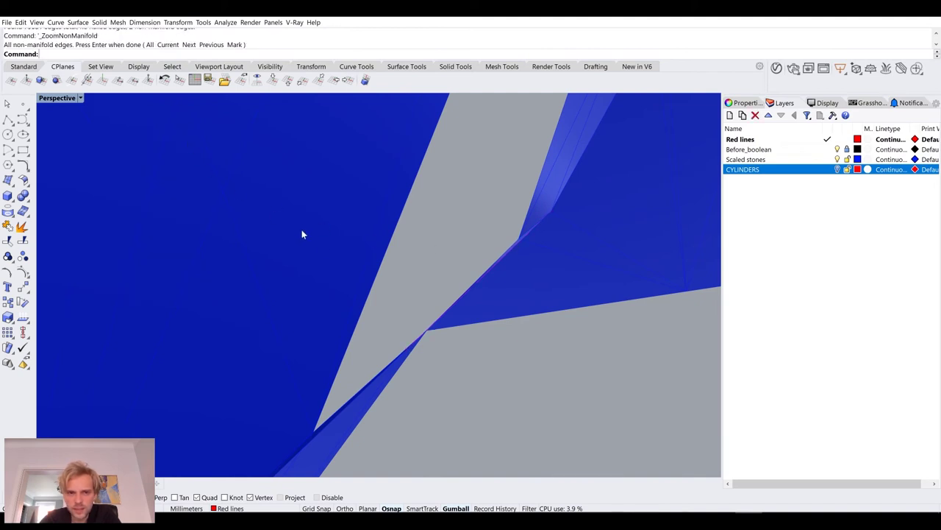
- Duplicate the non-manifold edge between the touching stones as a separate curve using DupEdge
type("DupEdge")
key("Return")
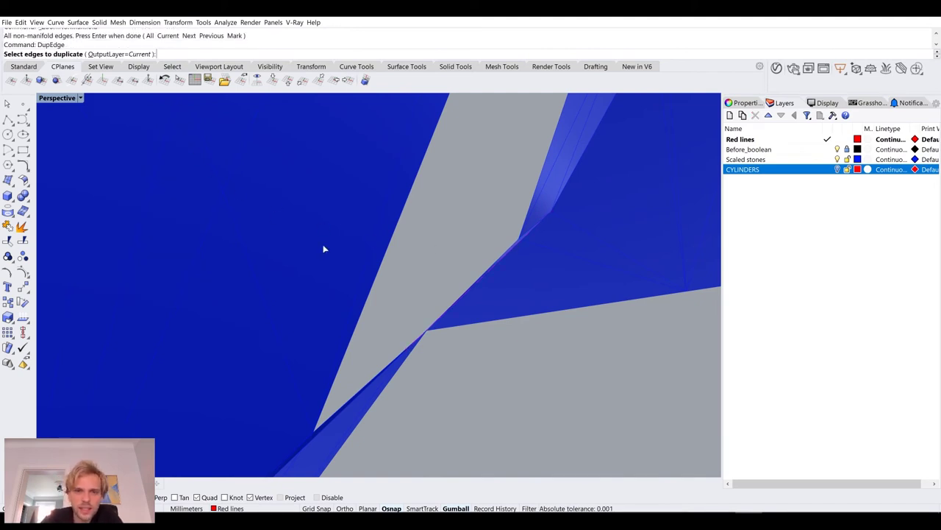
left_click(489, 275)
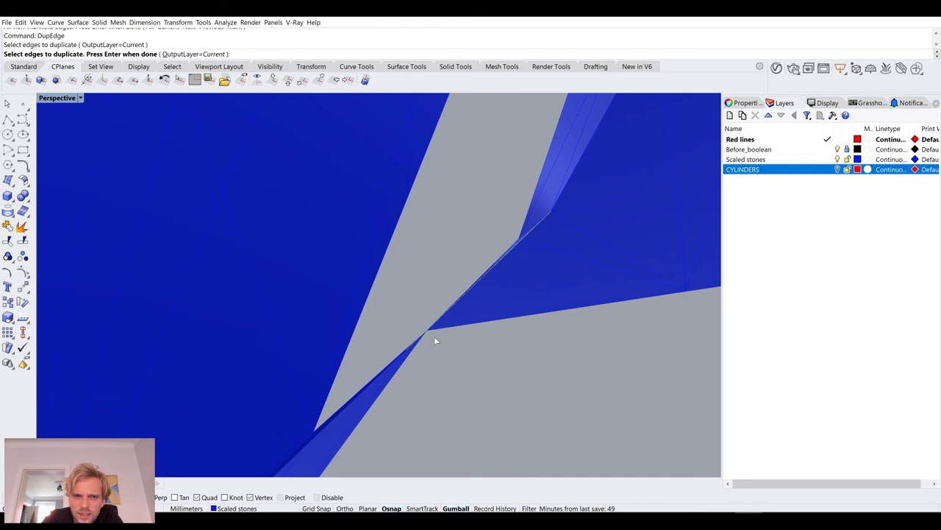
key("Return")
scroll(433, 336, "down", 8)
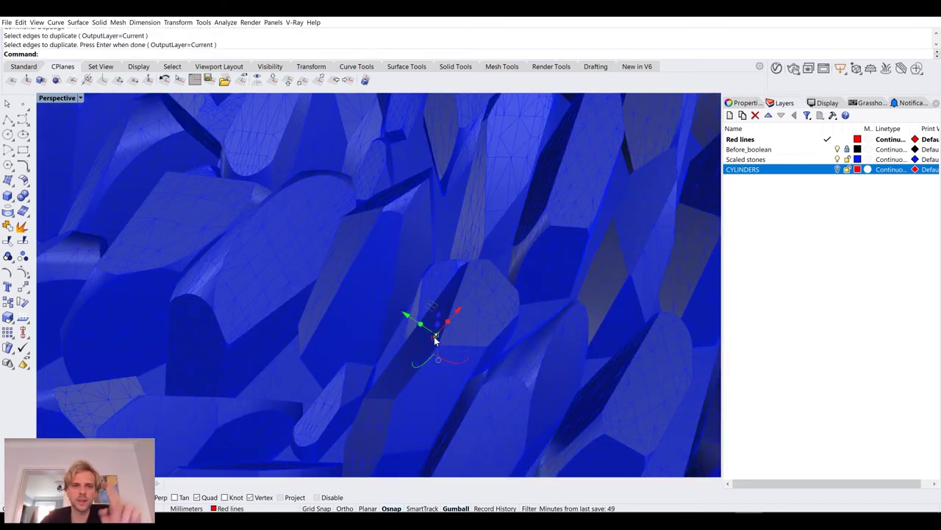
scroll(433, 336, "down", 10)
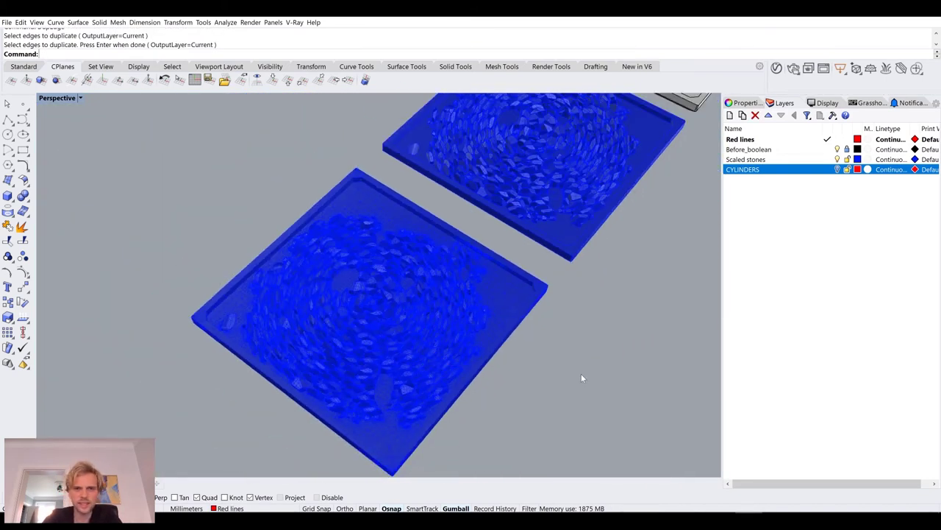
type("ClippingPlane")
key("Return")
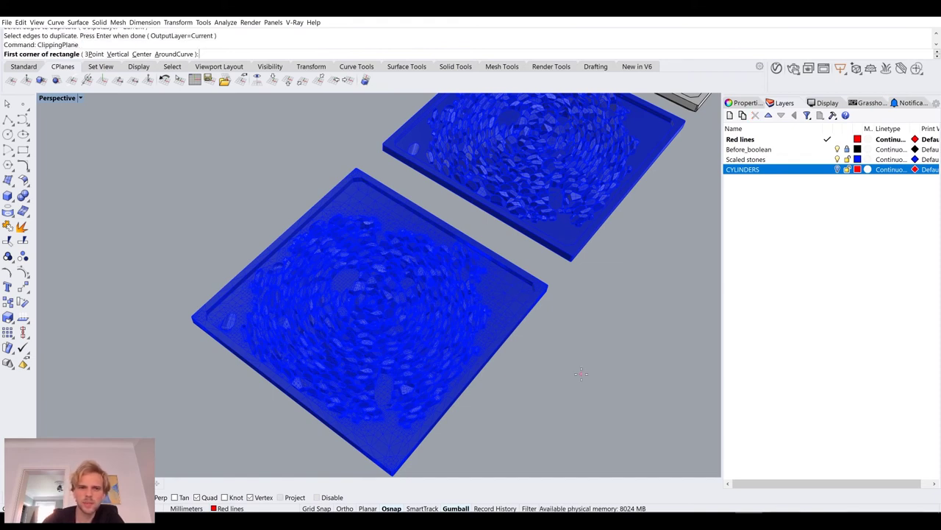
left_click(572, 326)
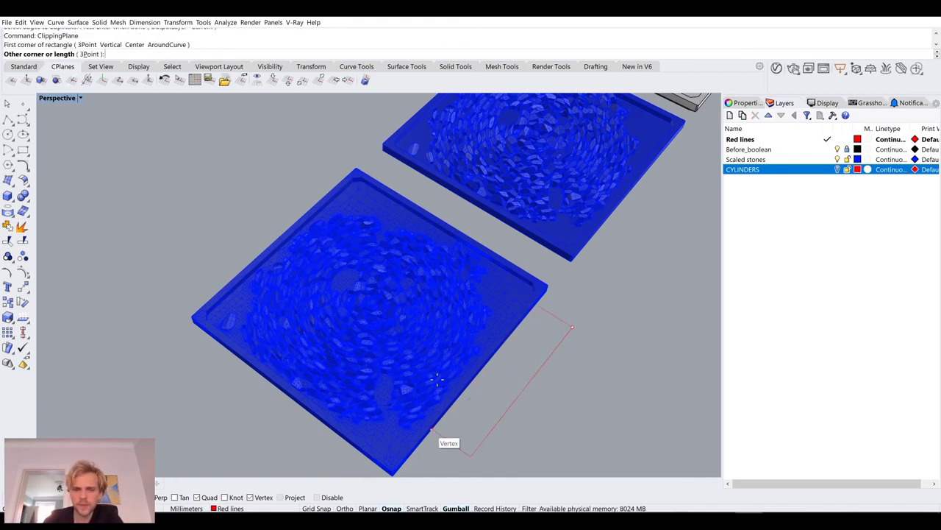
key("Escape")
- Hide the second blue tray polysurface and turn off the Before_boolean layer so only the mesh tray remains visible
left_click(573, 223)
scroll(572, 223, "down", 2)
right_click_drag(564, 239, 443, 329, "shift")
type("hide")
key("Return")
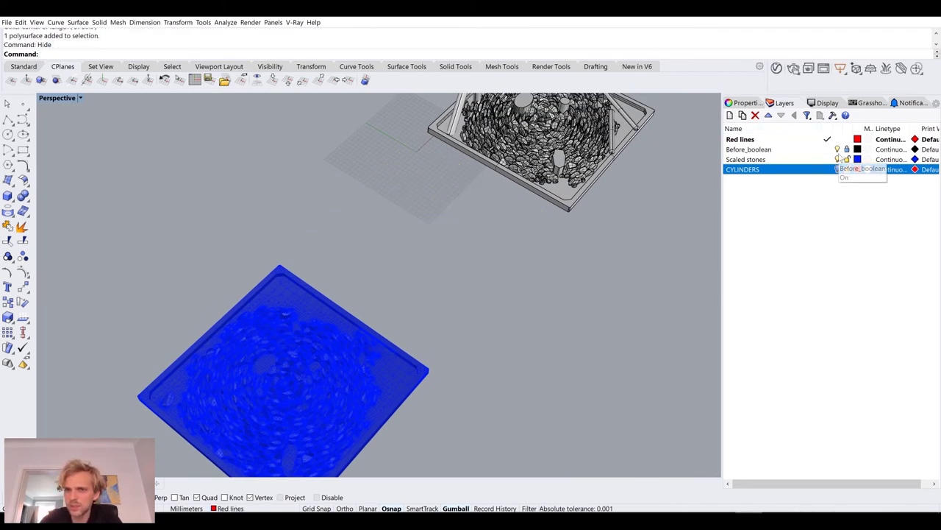
left_click(837, 150)
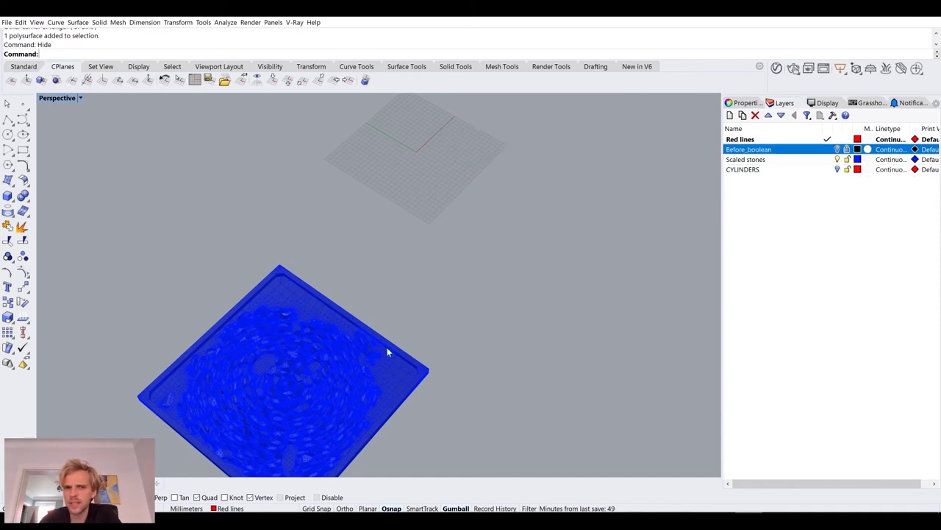
- Create a horizontal clipping plane with ClippingPlane, drawing its rectangle beside the tray mesh
right_click_drag(387, 347, 438, 266, "shift")
scroll(439, 266, "up", 4)
type("cl")
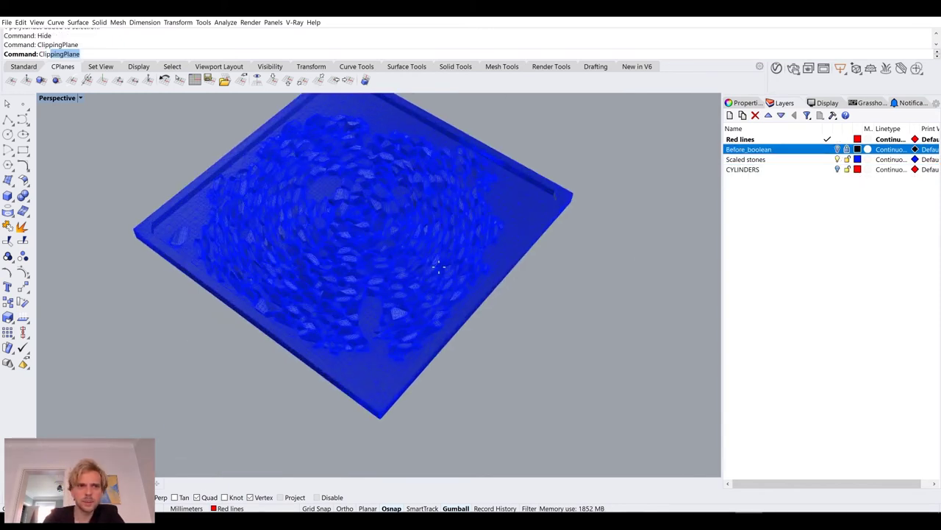
key("Return")
left_click(607, 253)
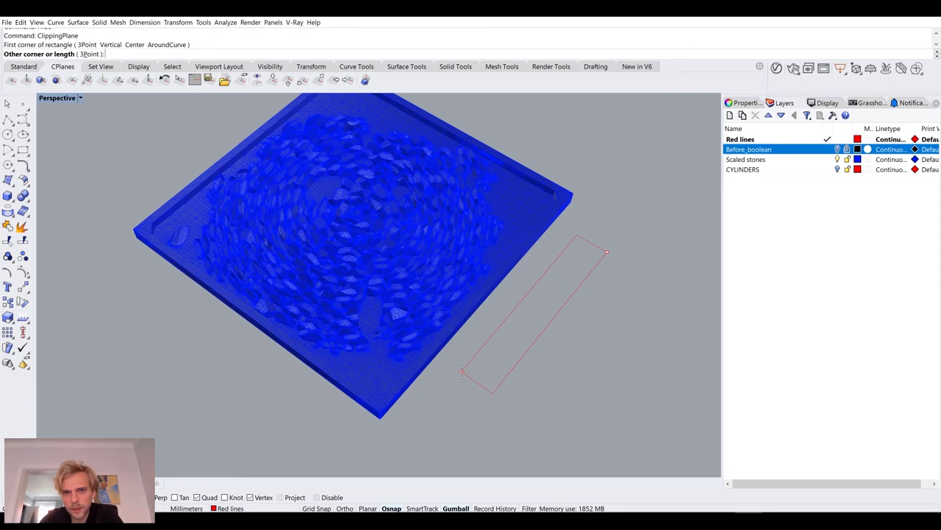
left_click(488, 387)
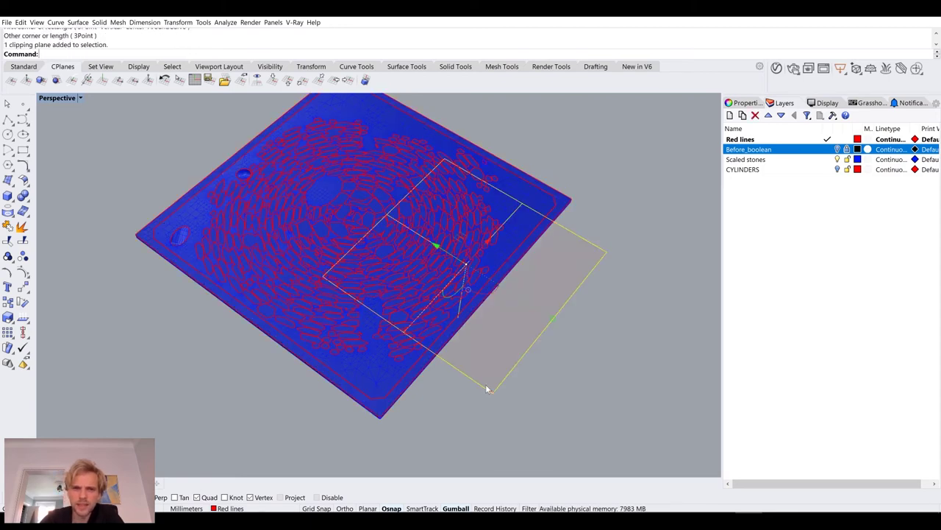
- Raise the clipping plane to just above the stones and keep only the duplicated edge curve selected
right_click_drag(487, 387, 459, 300)
scroll(459, 300, "up", 3)
left_click_drag(461, 229, 462, 193)
left_click_drag(220, 130, 522, 322)
scroll(398, 261, "up", 5)
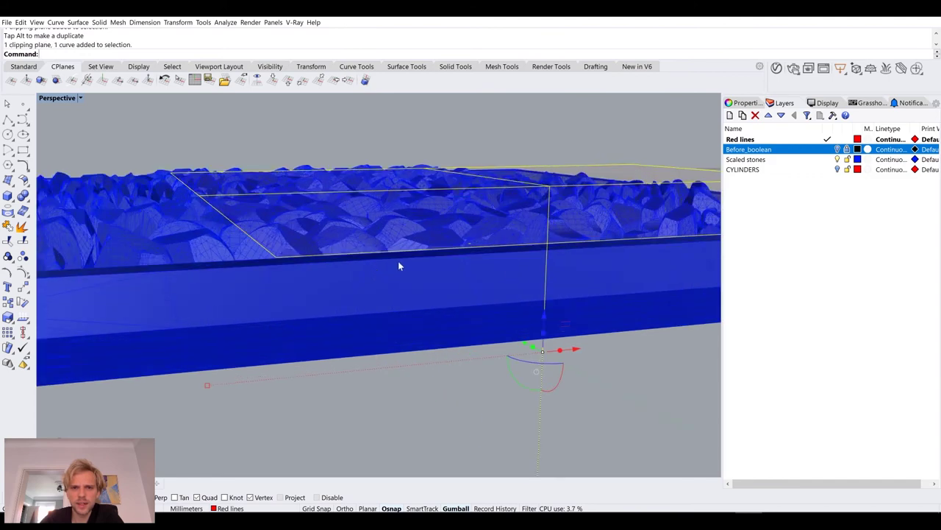
left_click(364, 231, "ctrl")
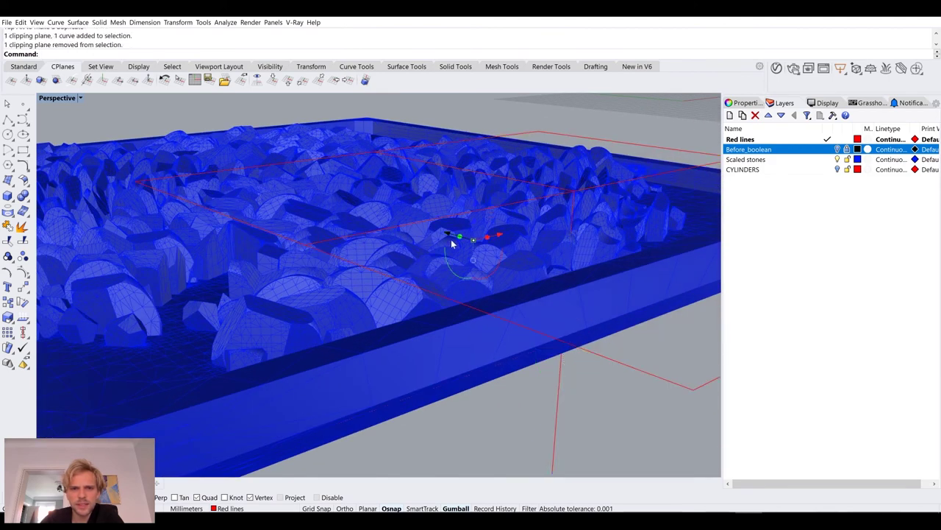
scroll(482, 214, "up", 5)
right_click_drag(492, 226, 496, 222)
left_click_drag(465, 211, 471, 220)
key("ctrl+z")
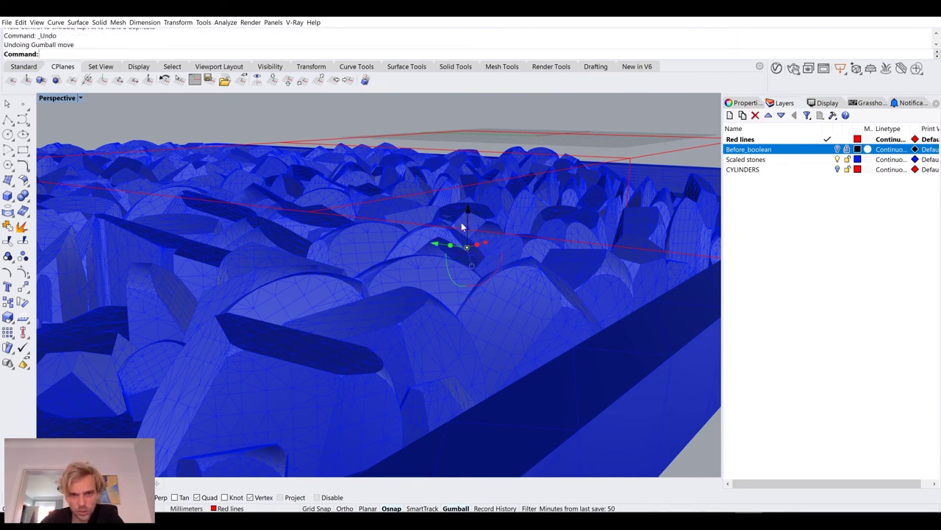
- Lower the clipping plane so it slices through the stones just above the duplicated edge
left_click(560, 137)
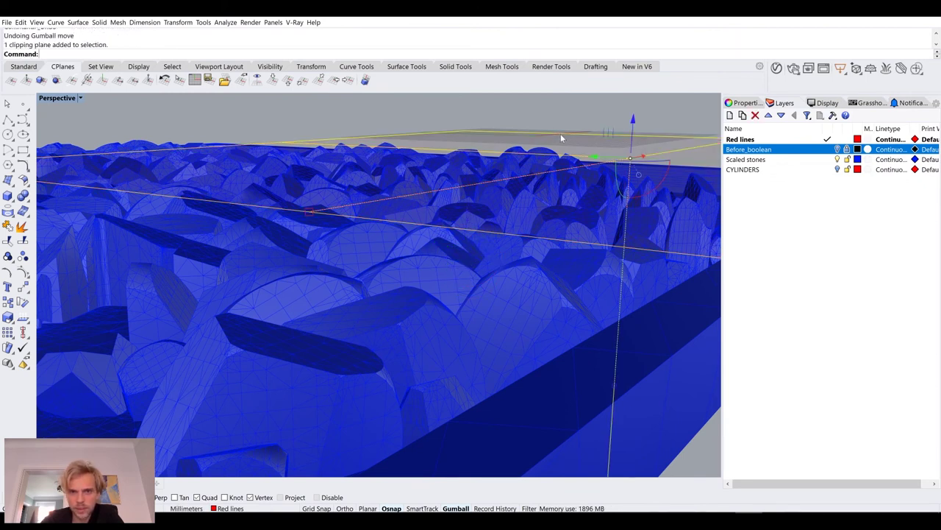
left_click_drag(629, 131, 631, 136)
left_click_drag(626, 157, 588, 224)
right_click_drag(588, 224, 398, 271)
scroll(398, 271, "down", 8)
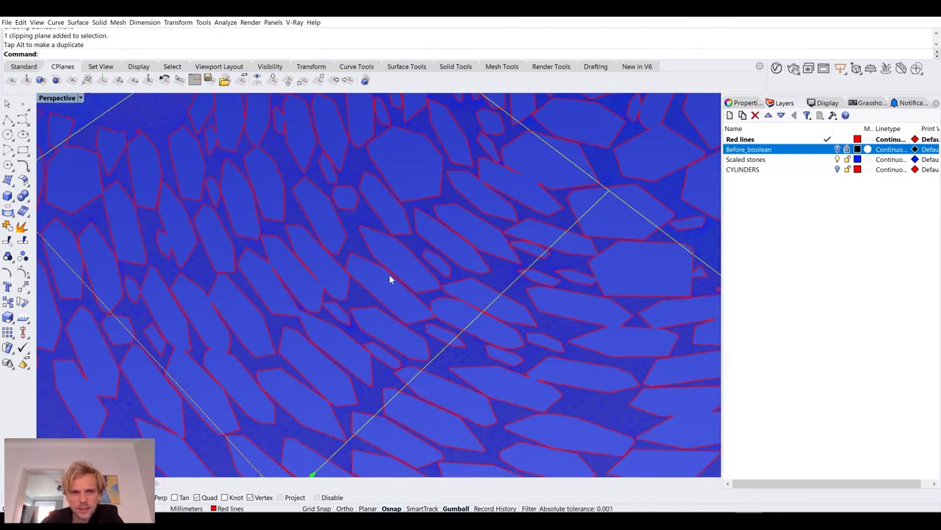
- Zoom to the duplicated edge curve, examine where it lies between the clipped stones, and delete it
left_click_drag(85, 224, 588, 340)
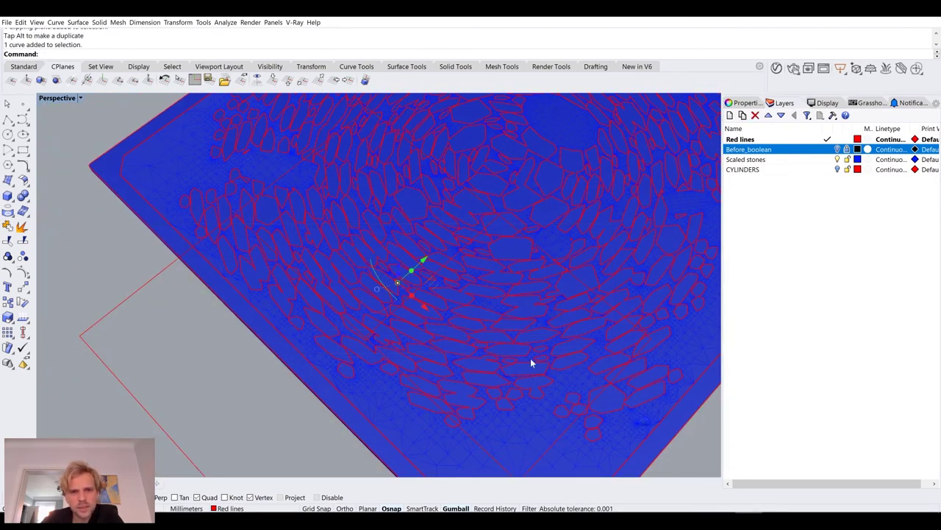
scroll(392, 294, "up", 3)
type("zs")
key("Return")
right_click_drag(392, 294, 513, 286)
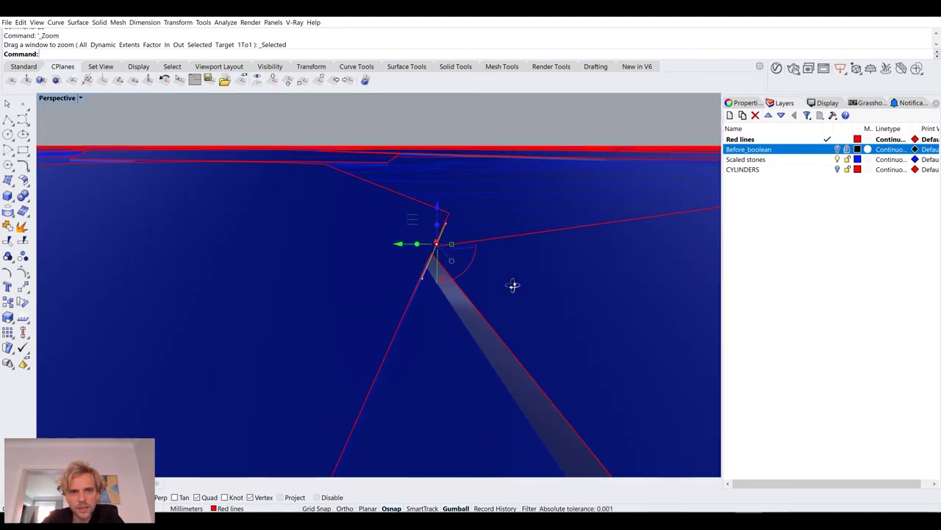
right_click_drag(470, 225, 364, 271)
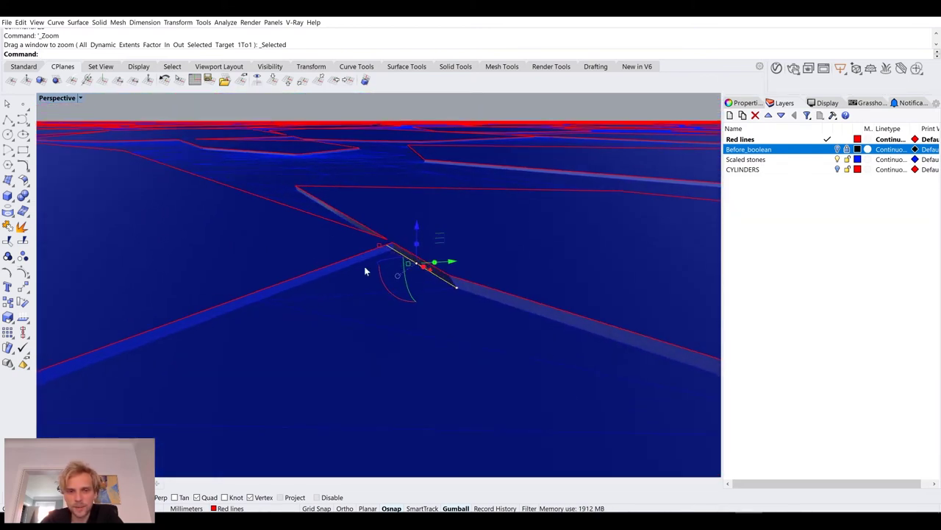
key("Delete")
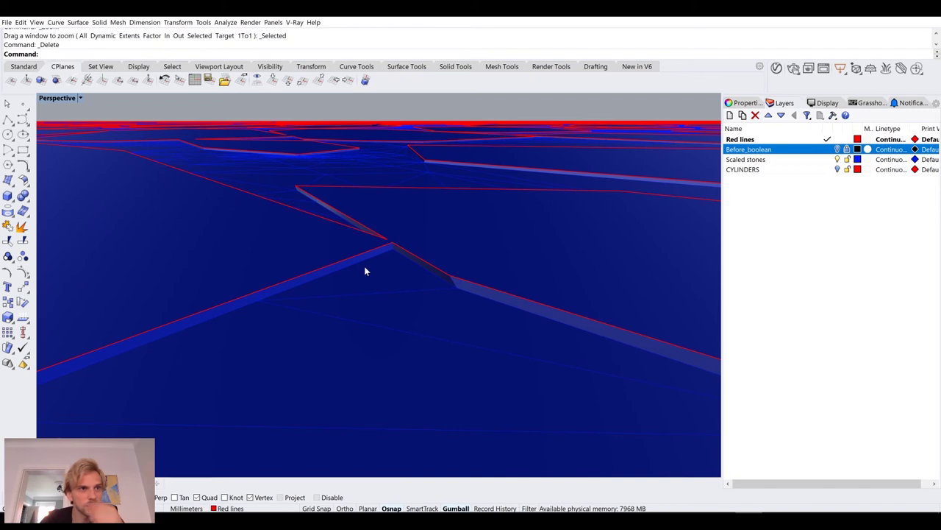
- Run ShowEdges on the clipped tray mesh, zoom to its non-manifold edges and view them from another angle
left_click(365, 270)
type("ShowEdges")
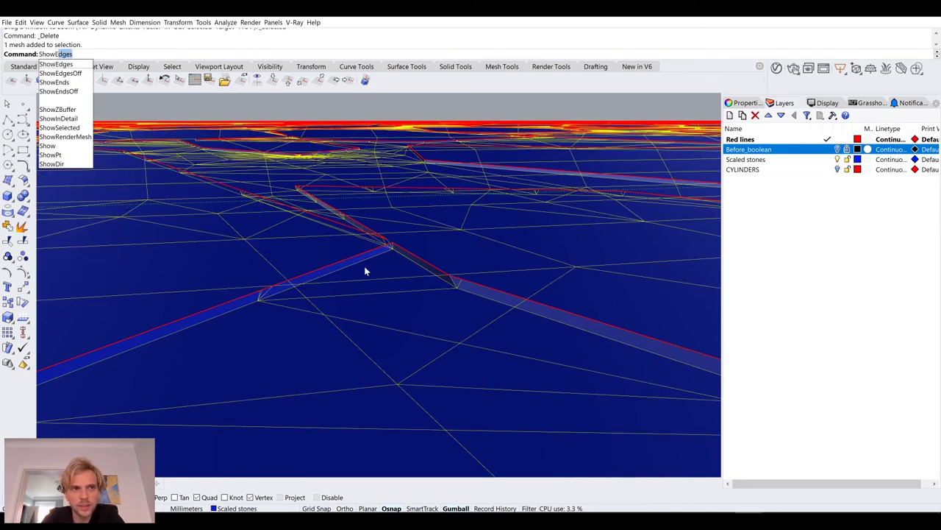
key("Return")
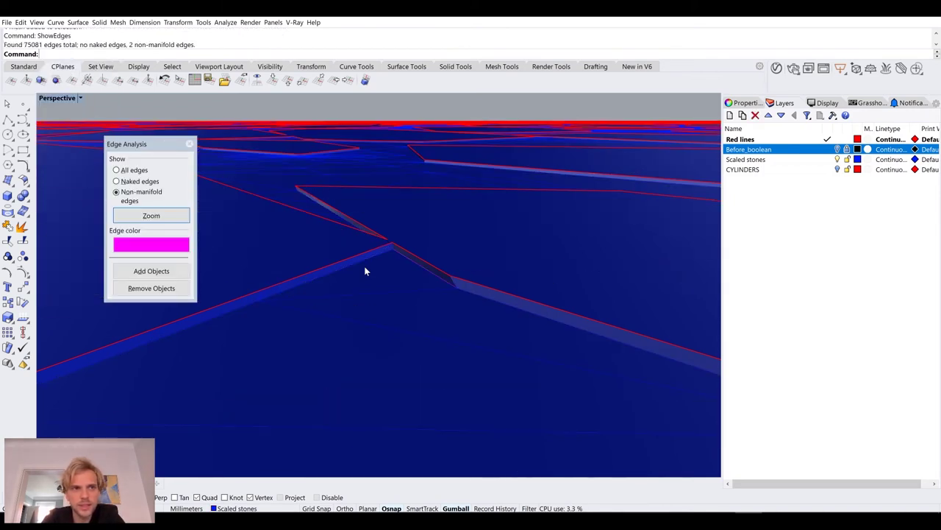
left_click(160, 215)
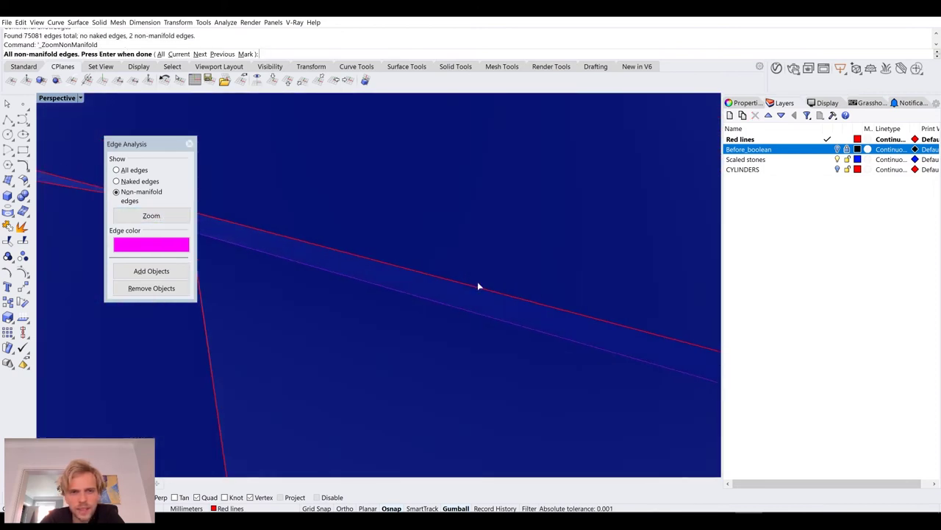
right_click_drag(463, 288, 397, 302)
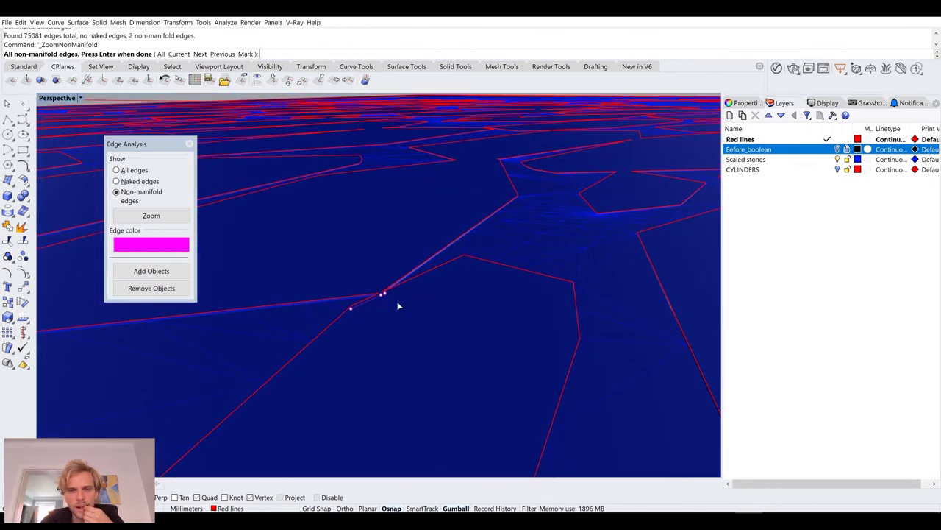
- Turn off the clipping plane fills, examine the non-manifold edges at the stone joint up close, and close the edge analysis
left_click(827, 103)
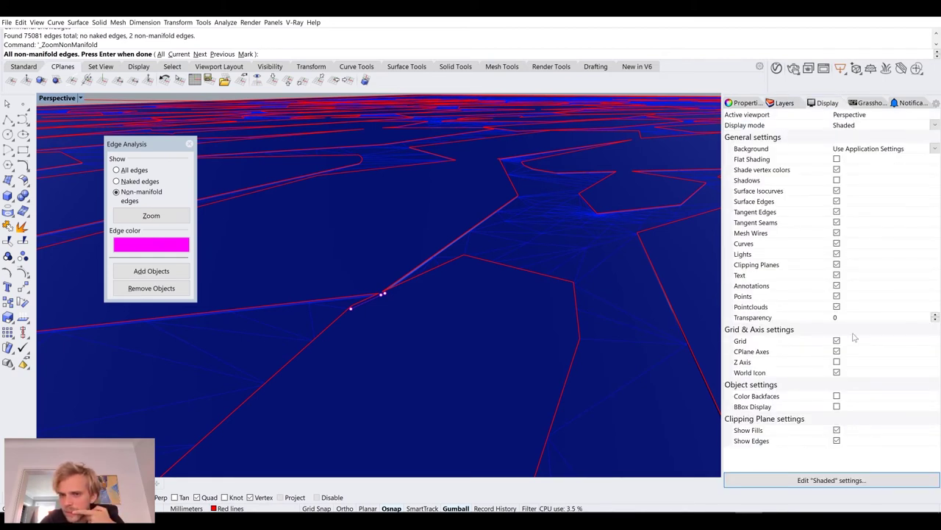
left_click(837, 431)
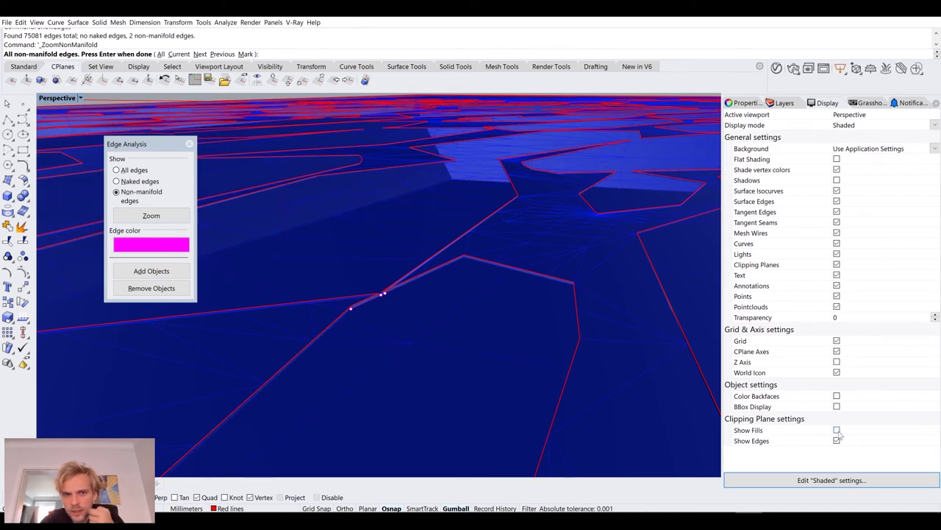
scroll(390, 316, "up", 4)
right_click_drag(364, 292, 343, 317)
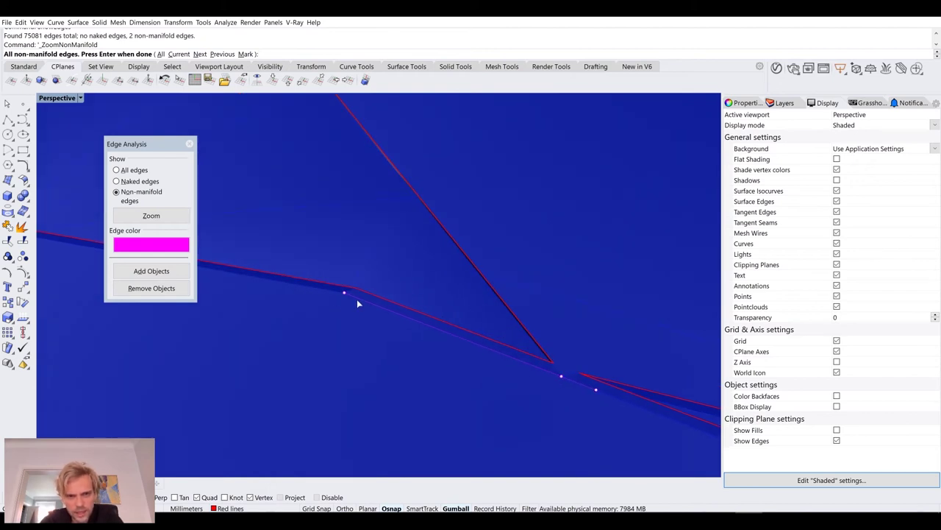
right_click_drag(571, 395, 416, 376)
scroll(463, 344, "up", 10)
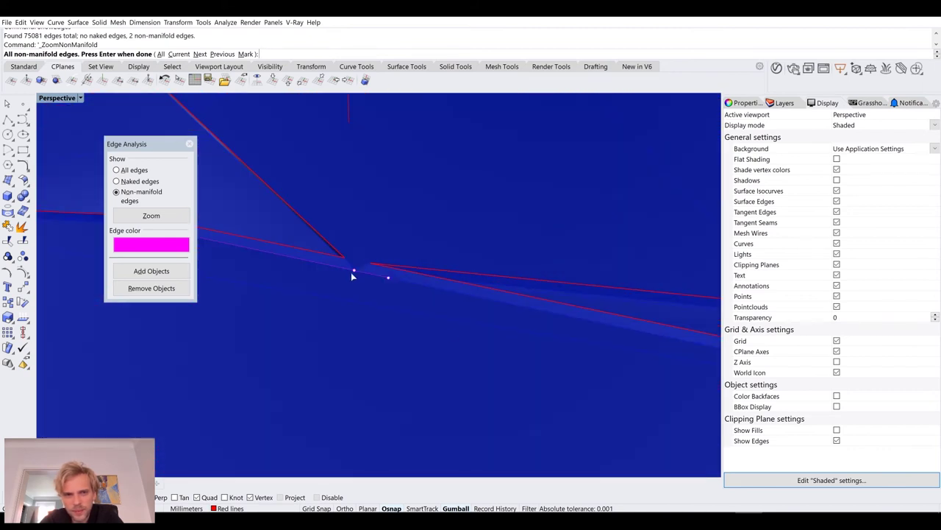
scroll(353, 274, "down", 3)
scroll(353, 274, "up", 3)
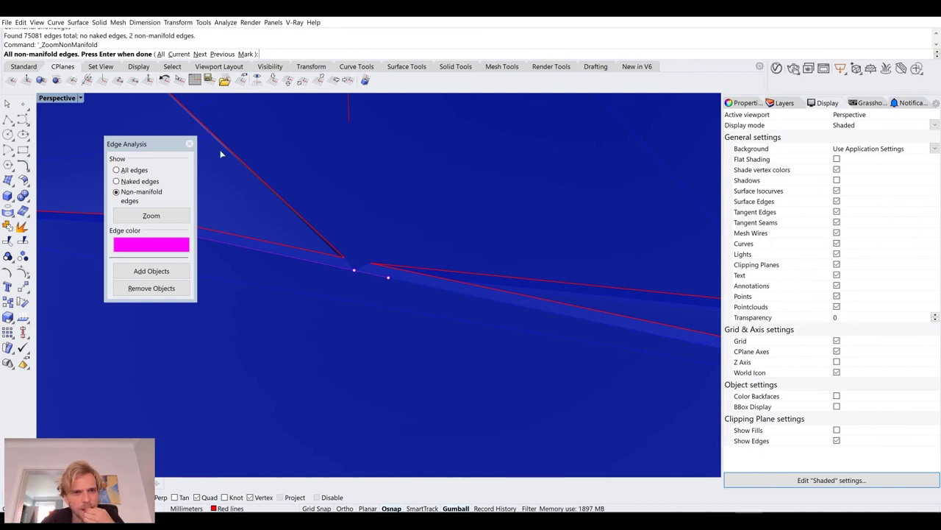
left_click(189, 144)
- Turn on the tray mesh's points, select one of the coincident mesh points at the stone joint and zoom to it
left_click(357, 270)
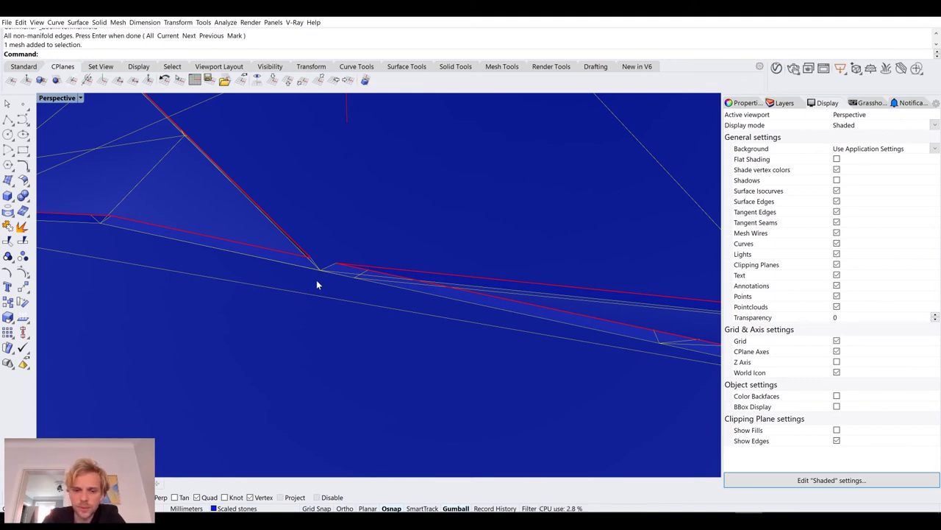
key("F10")
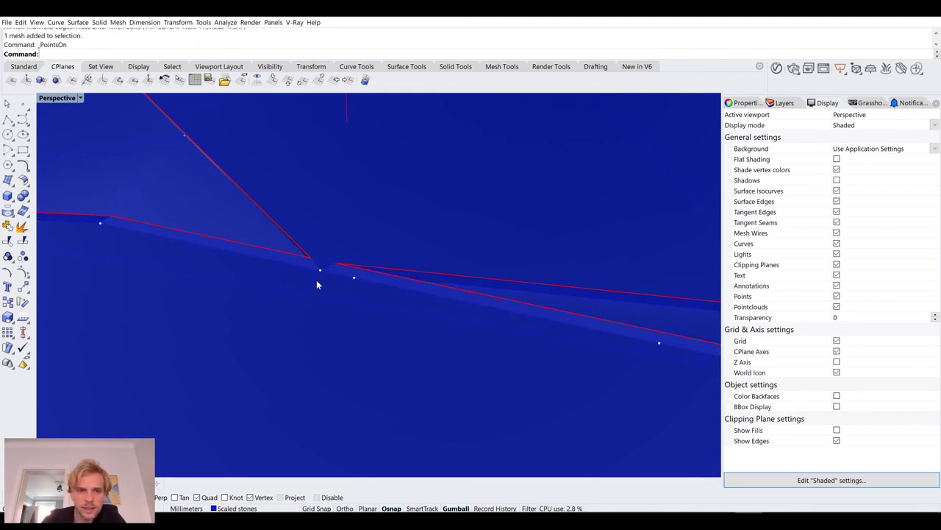
left_click(321, 273)
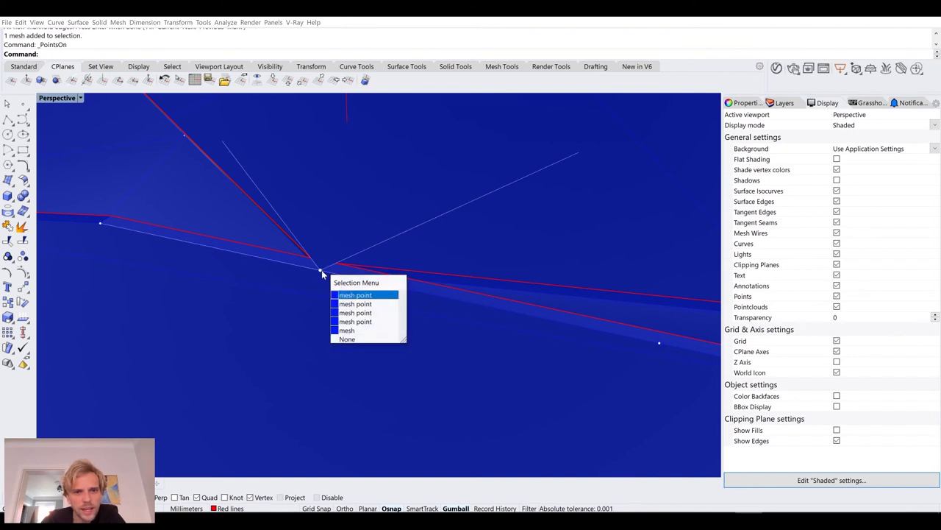
left_click(353, 304)
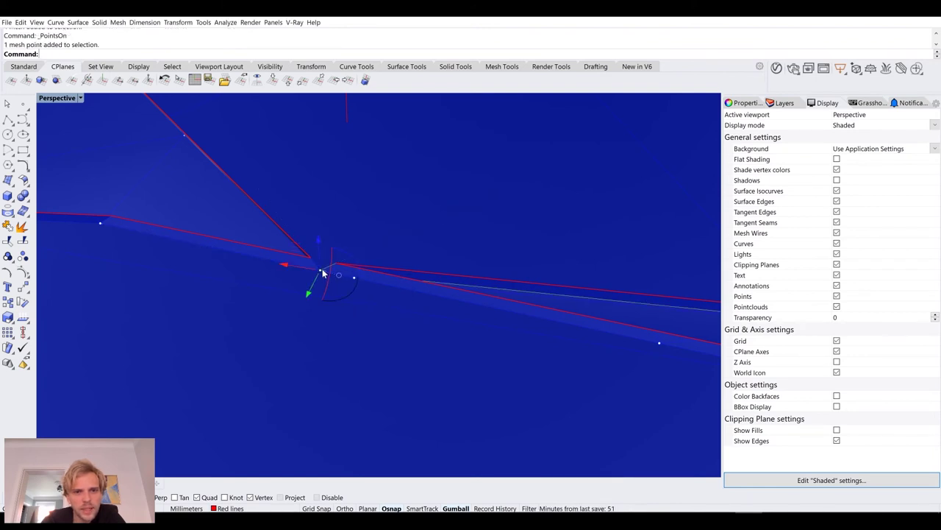
scroll(318, 272, "up", 1)
scroll(306, 273, "down", 1)
type("zs")
key("Return")
- Move the selected mesh point slightly along the gumball's red axis, away from the coincident vertex at the stone joint
right_click_drag(308, 273, 364, 287)
left_click_drag(363, 286, 419, 287)
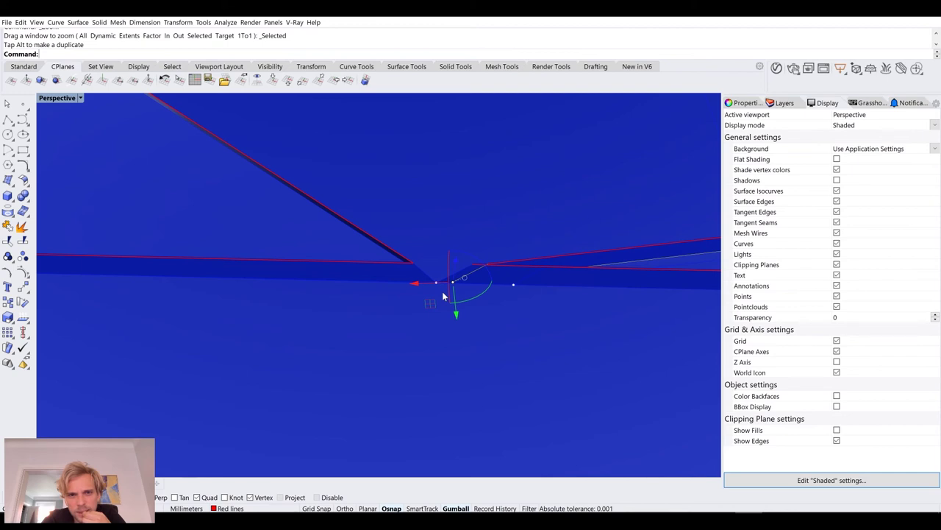
scroll(436, 279, "up", 4)
left_click(434, 286)
left_click_drag(434, 289, 434, 289)
scroll(434, 289, "up", 7)
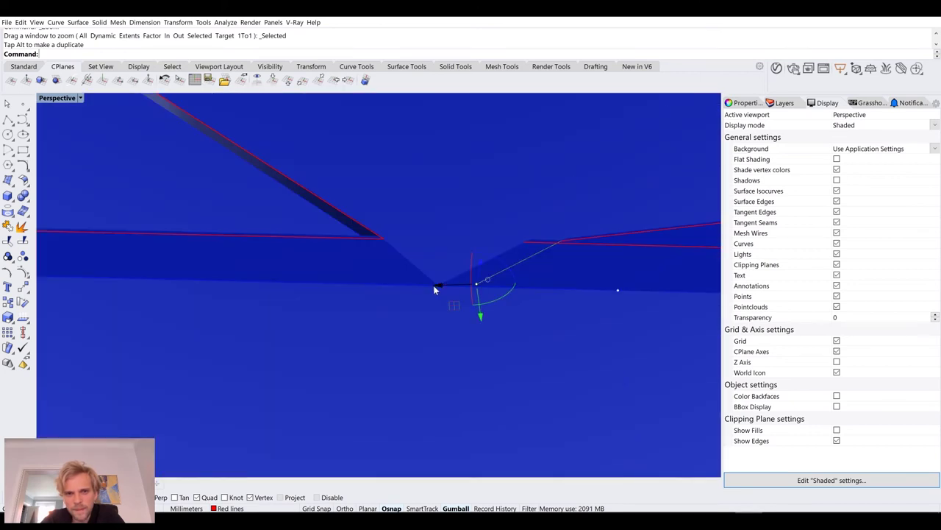
- Undo the last gumball move of the mesh point at the stone joint
type("AddNgonsToMesh")
key("Escape")
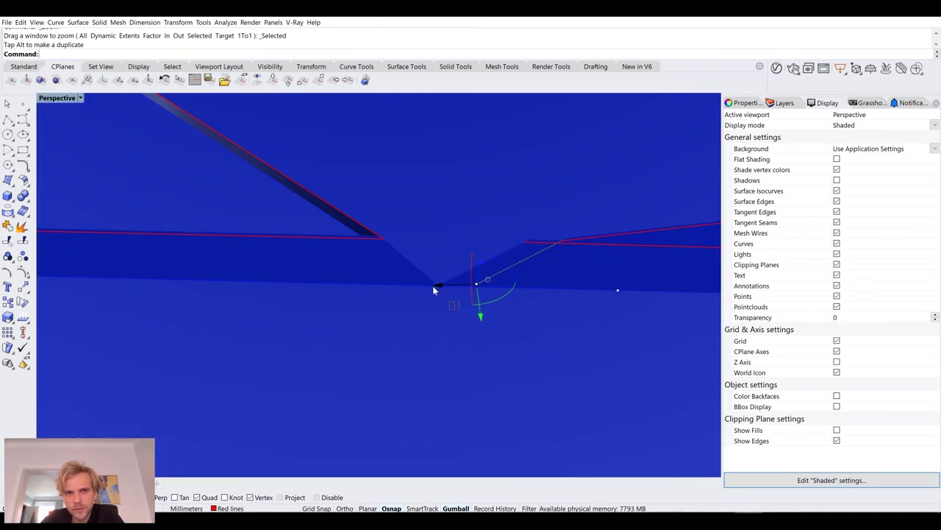
key("ctrl+z")
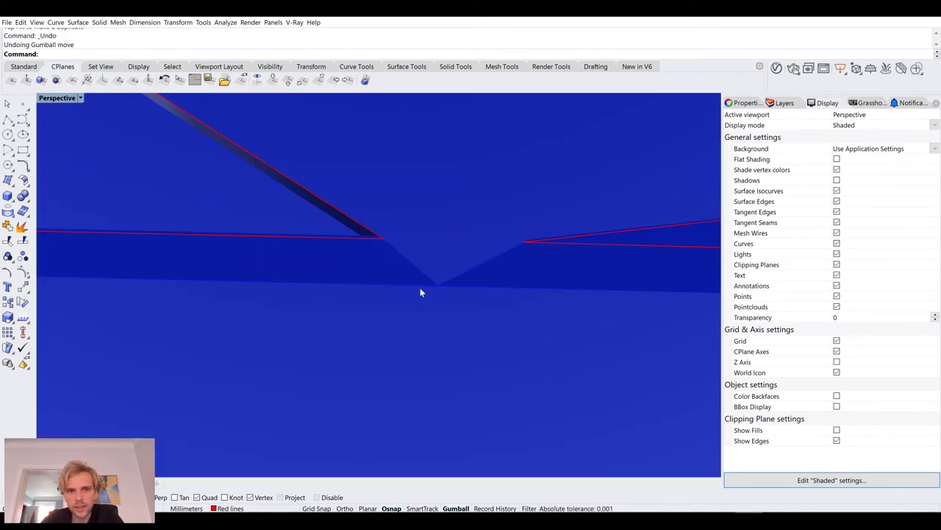
- Run AlignMeshVertices on the tray mesh with its default options
left_click(433, 312)
type("and: AlignMeshVertices")
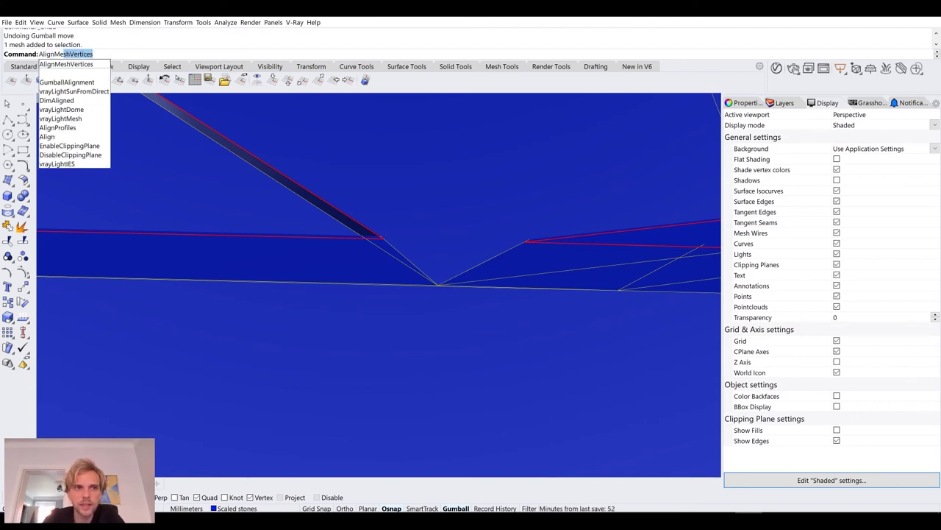
key("Return")
key("Return")
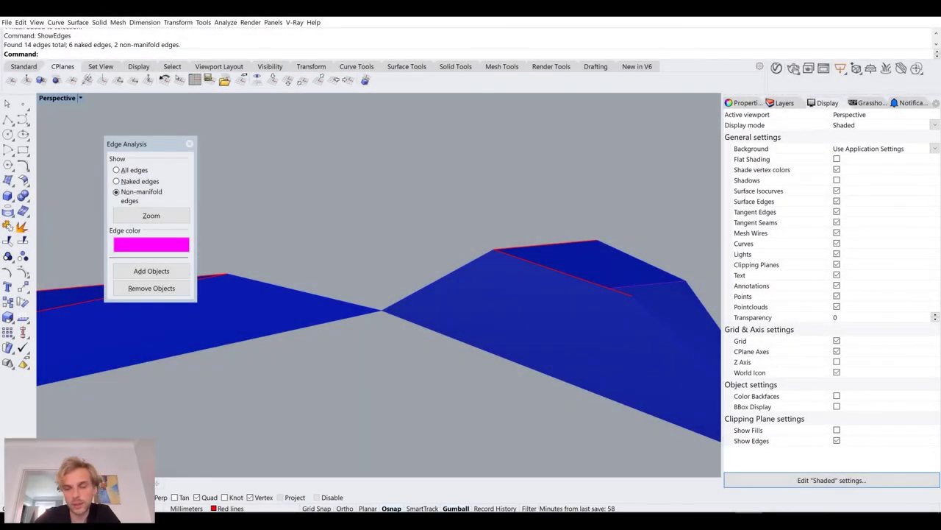
- Examine the isolated faces around the non-manifold edges at the stone joint from several angles, and close the edge analysis
right_click(379, 29)
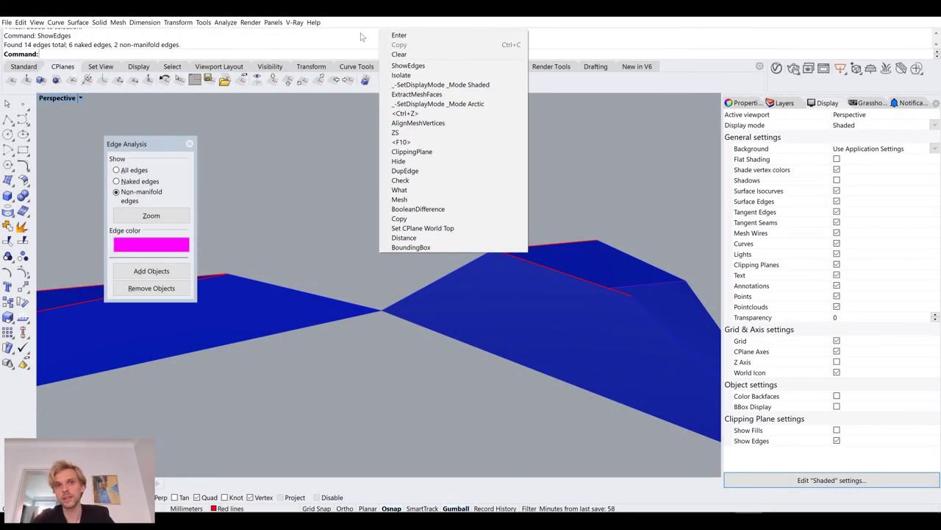
left_click(362, 38)
scroll(401, 200, "down", 8)
right_click_drag(410, 209, 460, 272)
right_click_drag(486, 320, 450, 236)
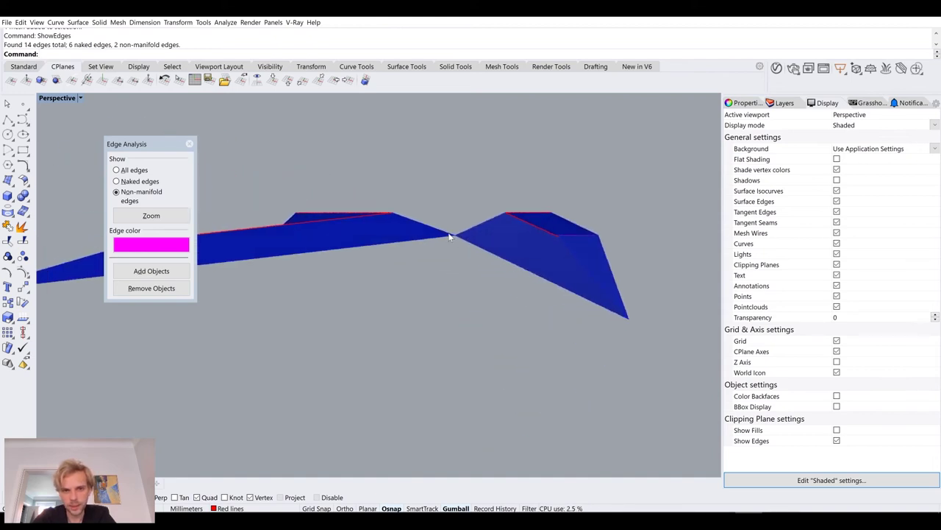
scroll(448, 236, "up", 10)
left_click(368, 194)
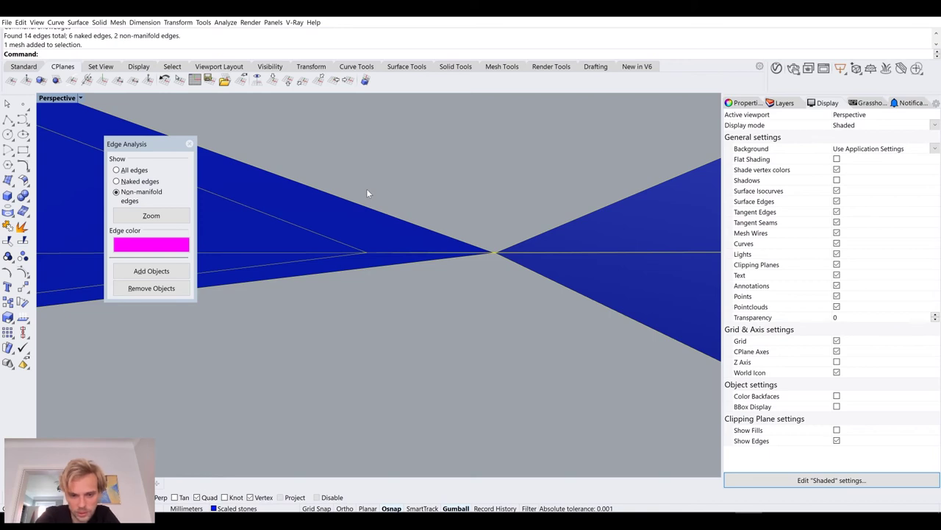
right_click_drag(506, 265, 373, 355)
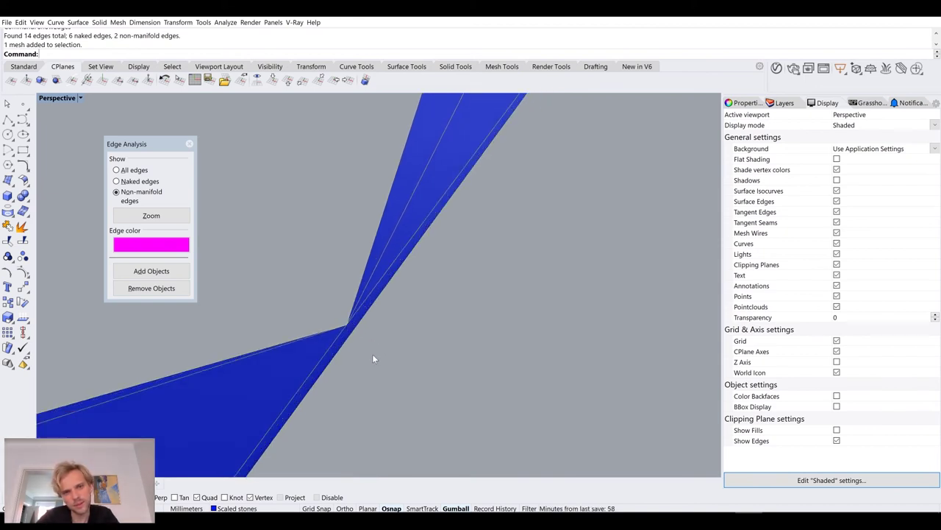
left_click(373, 354)
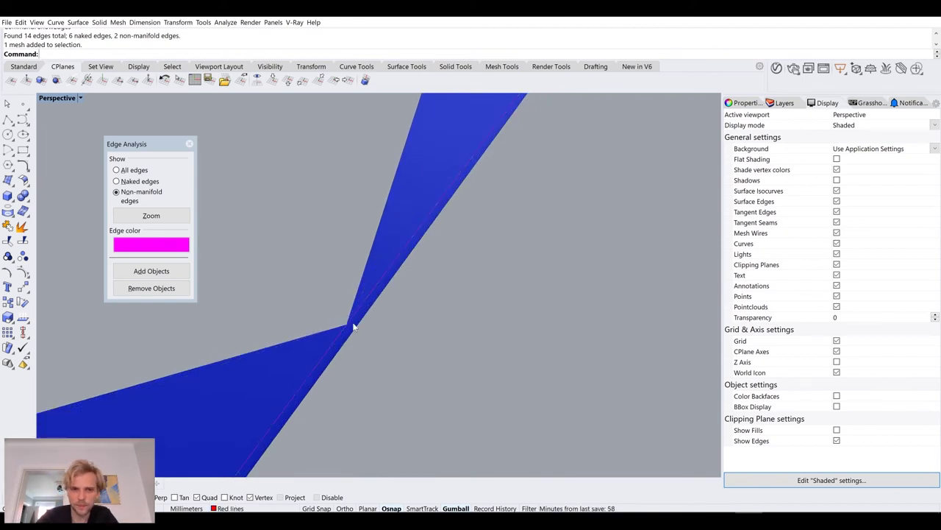
left_click(190, 144)
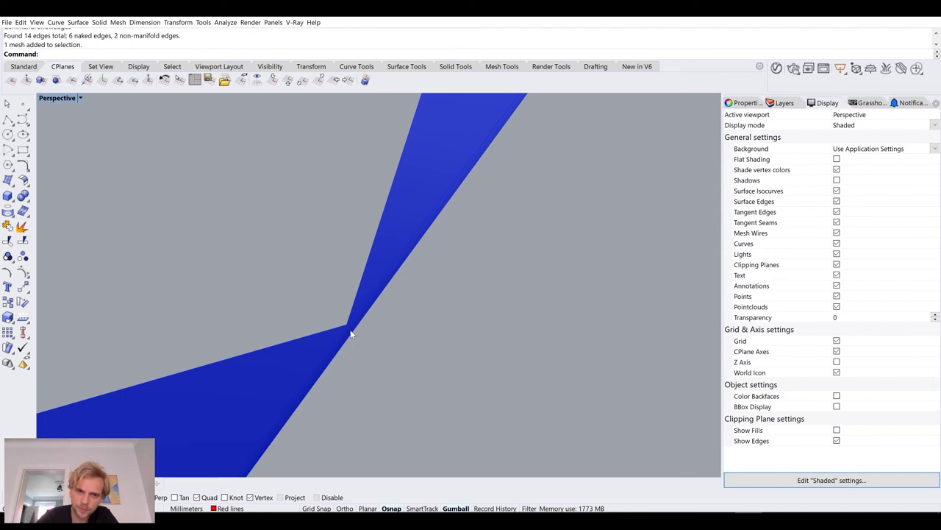
- Delete two mesh faces at the pinched stone joint with DeleteMeshFaces
left_click(372, 271)
left_click(242, 219)
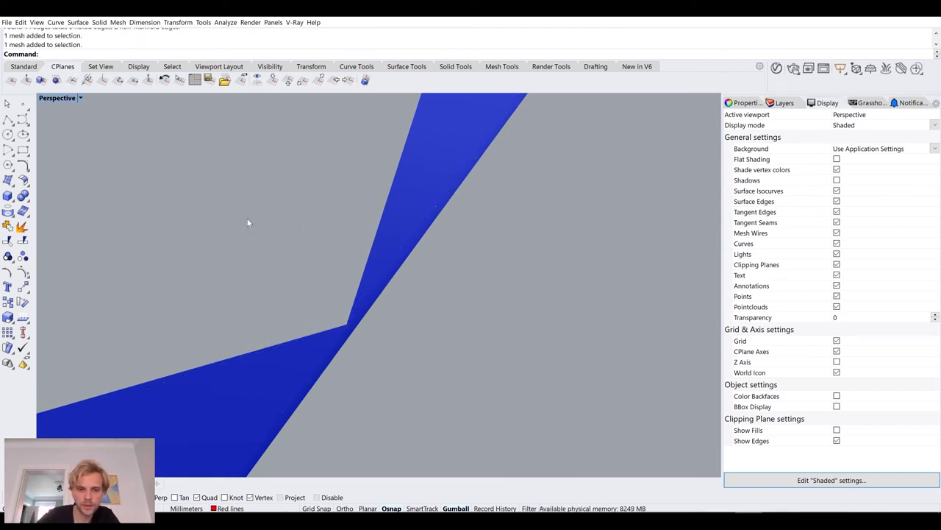
left_click_drag(546, 428, 164, 215)
left_click(164, 215)
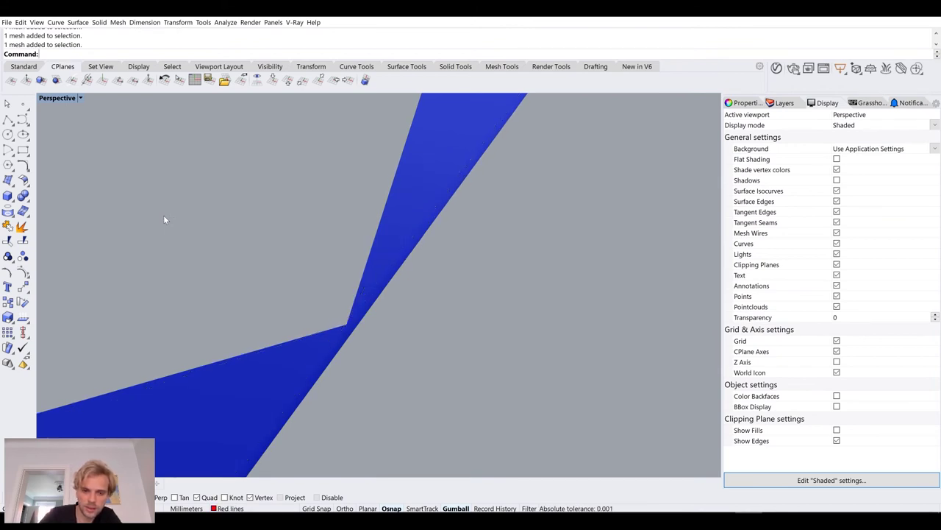
type("DeleteMeshFaces")
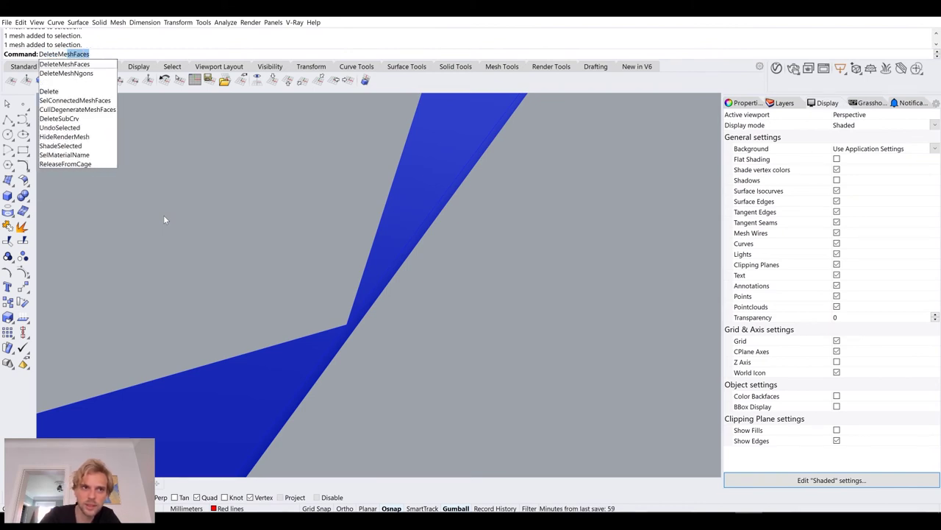
key("Return")
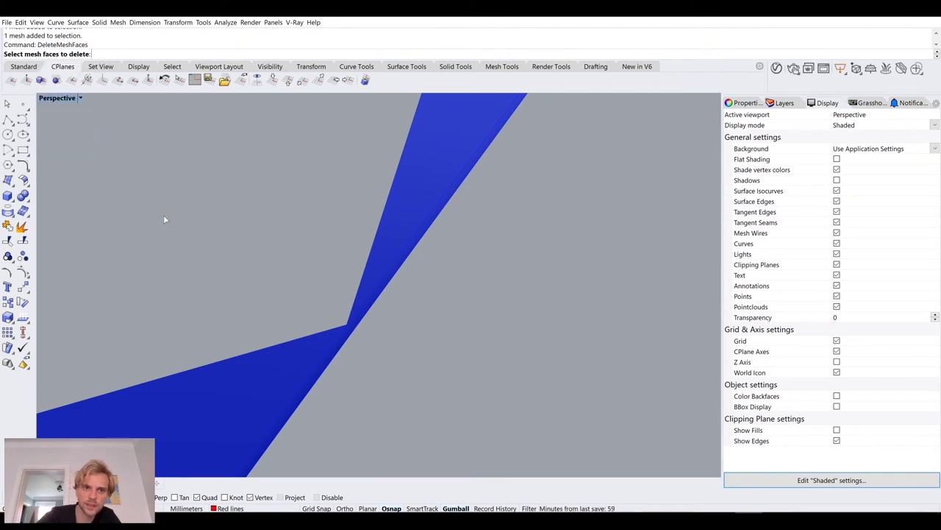
left_click(343, 336)
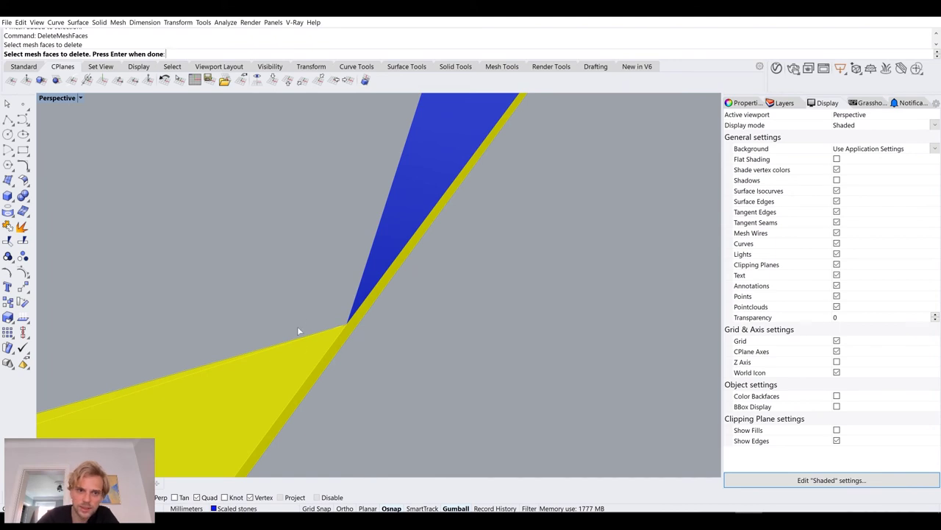
left_click(273, 354, "ctrl")
scroll(319, 322, "down", 6)
scroll(357, 303, "down", 5)
right_click_drag(372, 309, 351, 330)
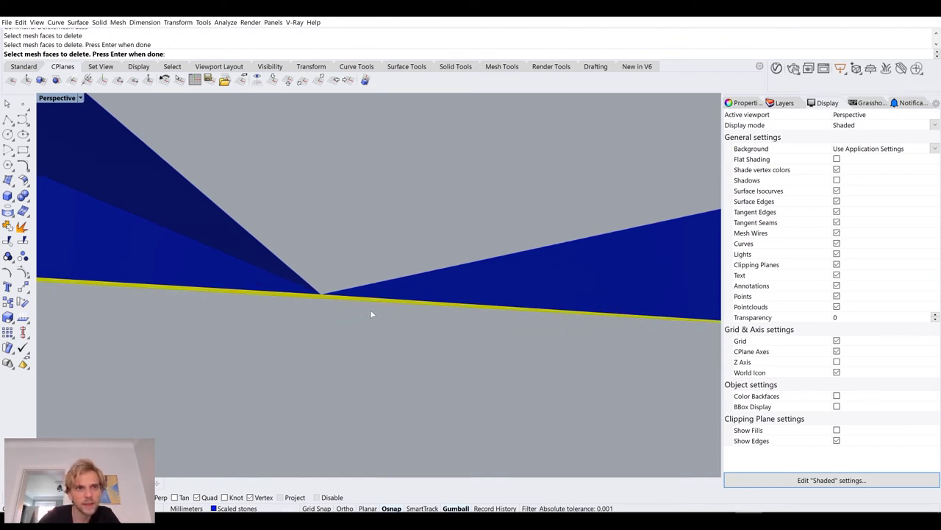
key("Return")
- Turn on the mesh points and try to move one coincident point at the stone joint along the gumball's red axis
right_click_drag(380, 311, 294, 309)
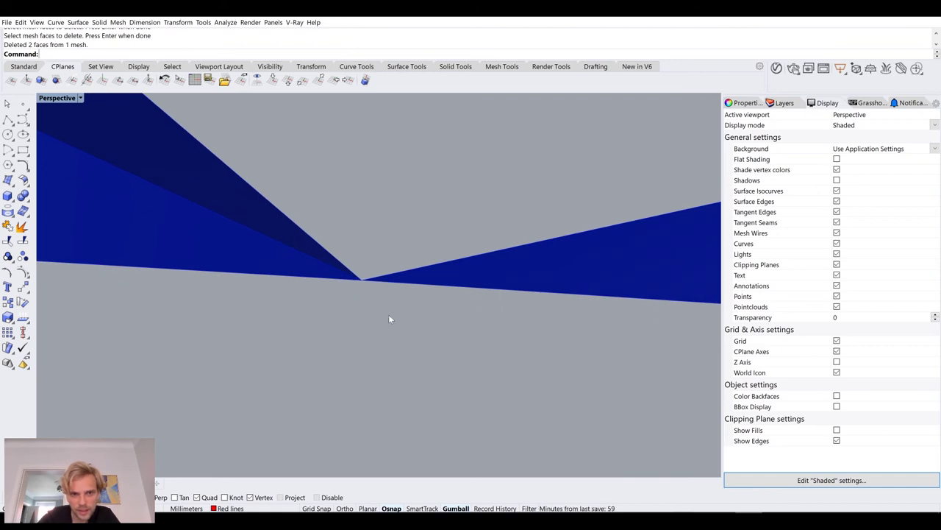
right_click_drag(389, 316, 379, 309, "shift")
left_click_drag(334, 303, 305, 238)
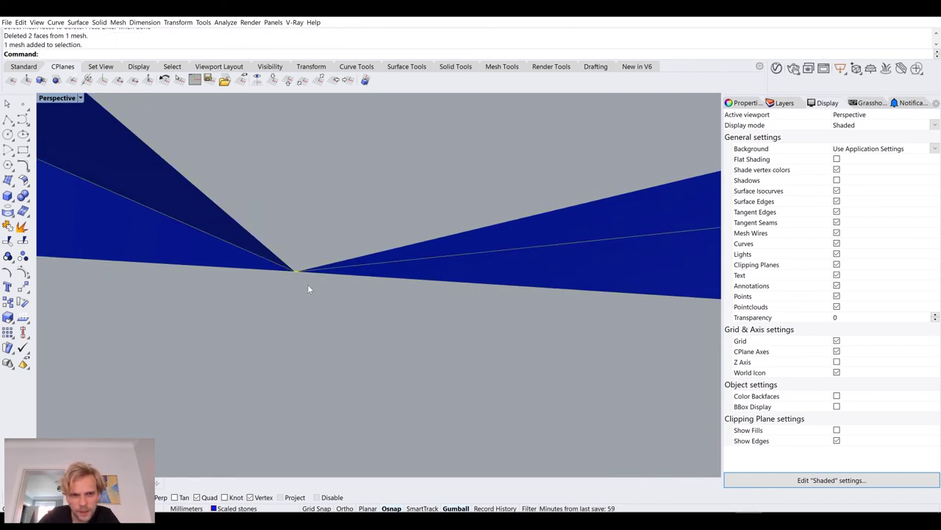
key("F10")
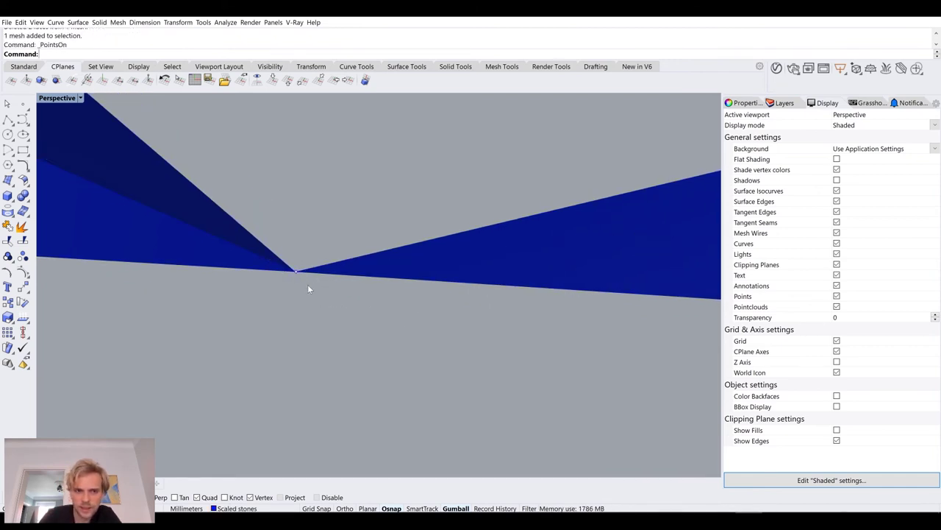
left_click(297, 273)
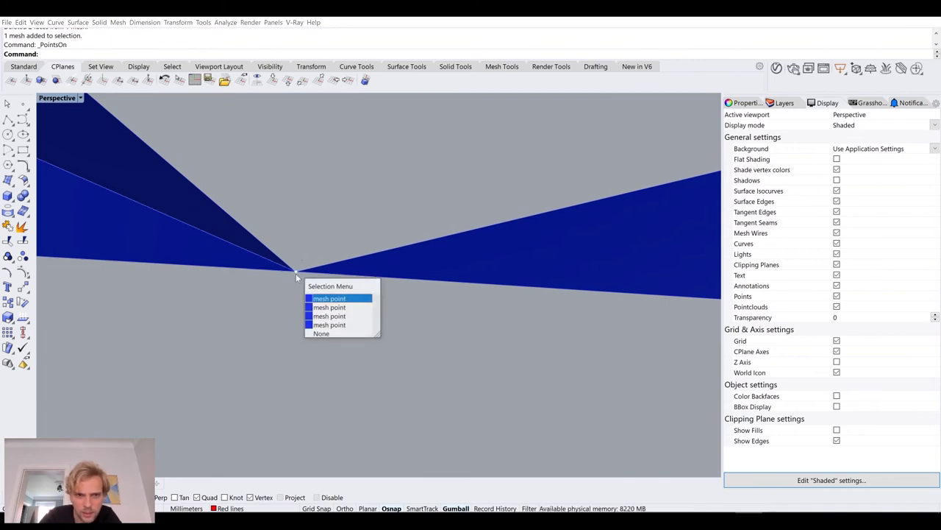
left_click(324, 307)
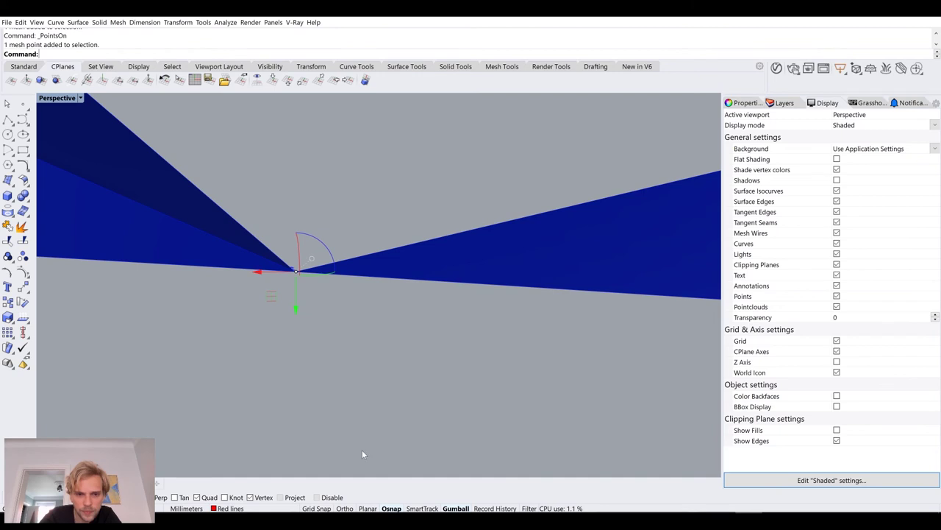
left_click(257, 272)
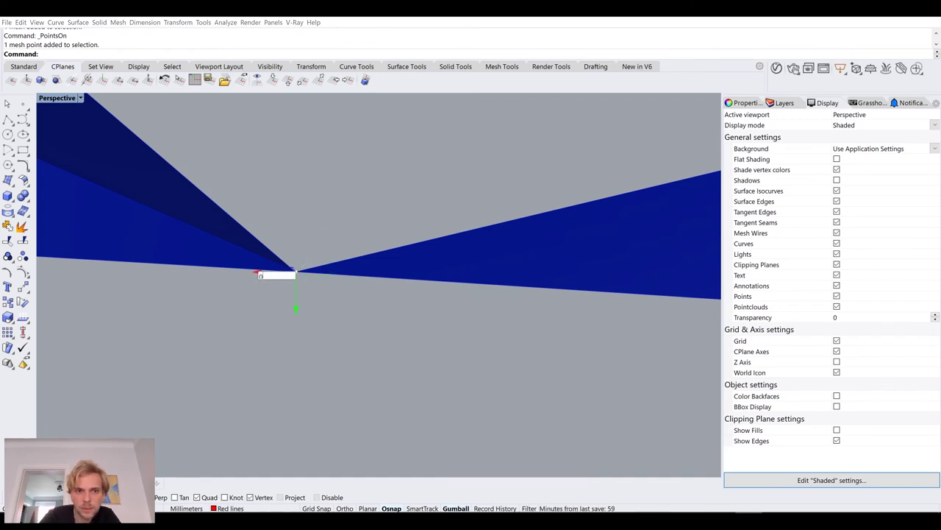
key("Return")
key("ctrl+z")
left_click(257, 272)
key("Escape")
- Pick another of the coincident mesh points at the stone joint and view the joint closely from another angle
left_click(297, 272)
left_click(336, 315)
right_click_drag(294, 283, 341, 247)
scroll(400, 248, "up", 3)
left_click(386, 254)
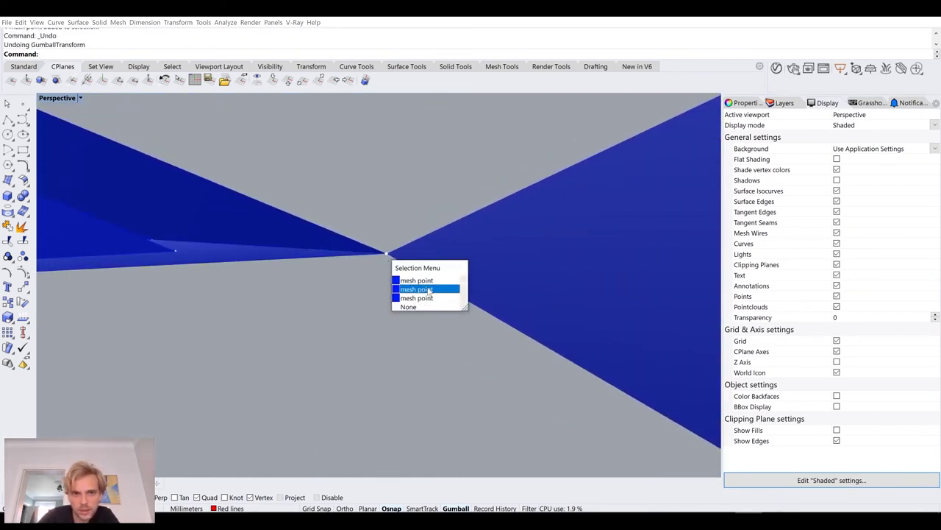
left_click(387, 254)
scroll(387, 253, "up", 3)
- Select one of the coincident mesh points and try to move it by -100 with the gumball
left_click(386, 254)
left_click(421, 284)
scroll(420, 284, "down", 4)
left_click(445, 271)
type("-100")
key("Return")
right_click_drag(445, 270, 354, 359)
key("ctrl+z")
key("Escape")
key("Escape")
- Turn off the mesh points and extract the faces on the wider side of the stone joint with ExtractMeshFaces
left_click(331, 257)
key("F10")
key("Escape")
scroll(331, 257, "down", 5)
left_click(457, 270)
type("ExtractMeshFaces")
key("Return")
left_click_drag(460, 295, 389, 184)
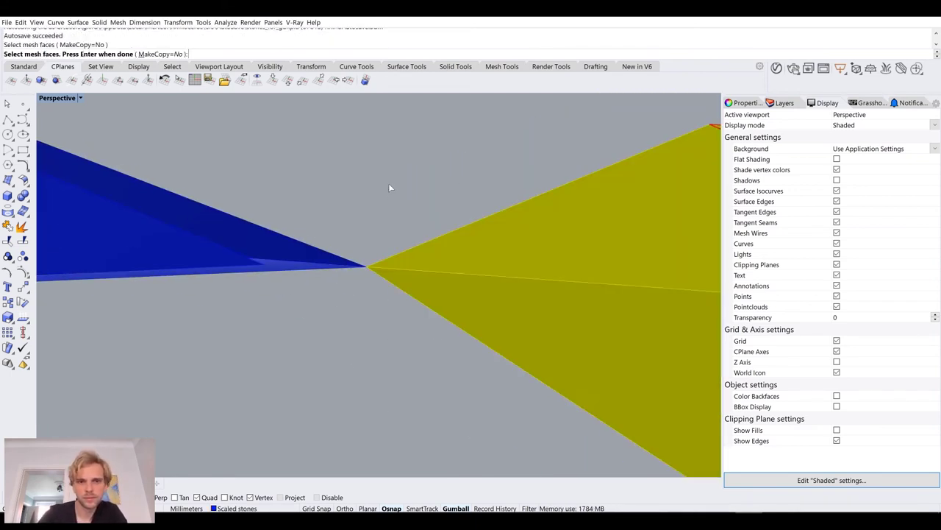
key("Return")
- Turn on the points of the mesh piece at the stone joint and delete the window-selected points
scroll(301, 316, "down", 4)
scroll(283, 278, "up", 5)
left_click(431, 306)
key("F10")
left_click_drag(451, 272, 505, 315)
key("Delete")
- Bring back the hidden tray mesh with ShowSelected and delete the clipping plane
right_click_drag(416, 322, 376, 381)
type("ShowSelected")
key("Return")
key("Escape")
scroll(375, 381, "down", 10)
key("Return")
scroll(375, 381, "down", 8)
left_click_drag(527, 445, 238, 220)
key("Return")
left_click(320, 238)
key("Delete")
- Join the tray's mesh pieces and view the object's details with What
left_click_drag(487, 204, 211, 393)
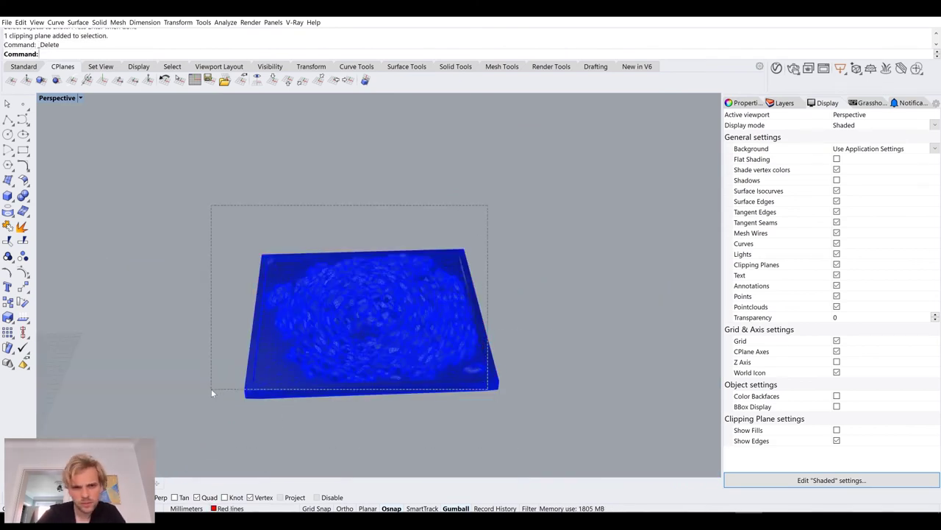
type("Join")
key("Return")
left_click(309, 338)
type("What")
key("Return")
left_click(563, 363)
- Run ShowEdges on the joined tray mesh and zoom to look for non-manifold edges
left_click(442, 339)
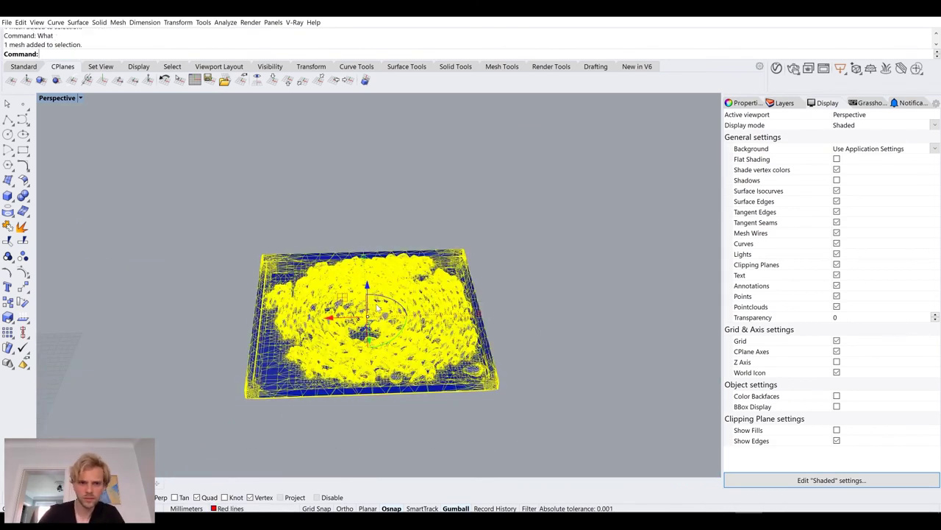
type("ShowEdges")
key("Return")
left_click(155, 216)
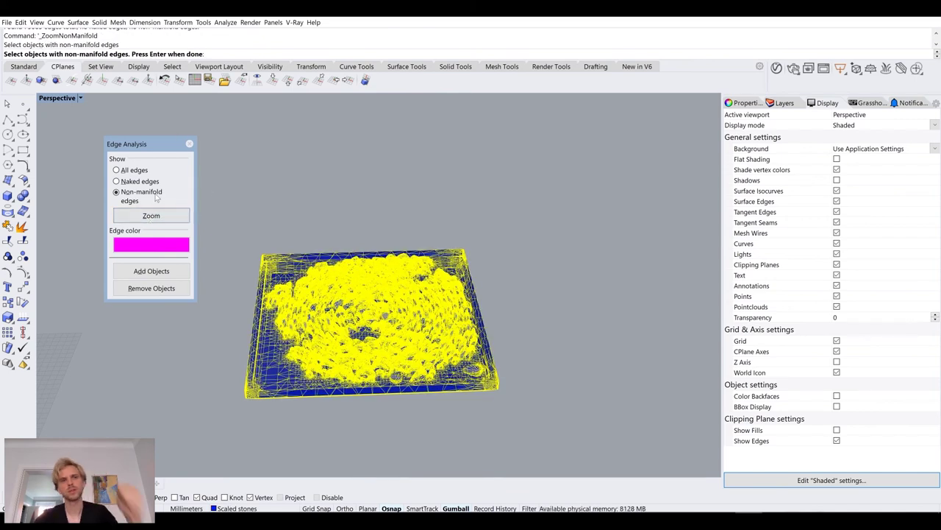
key("Escape")
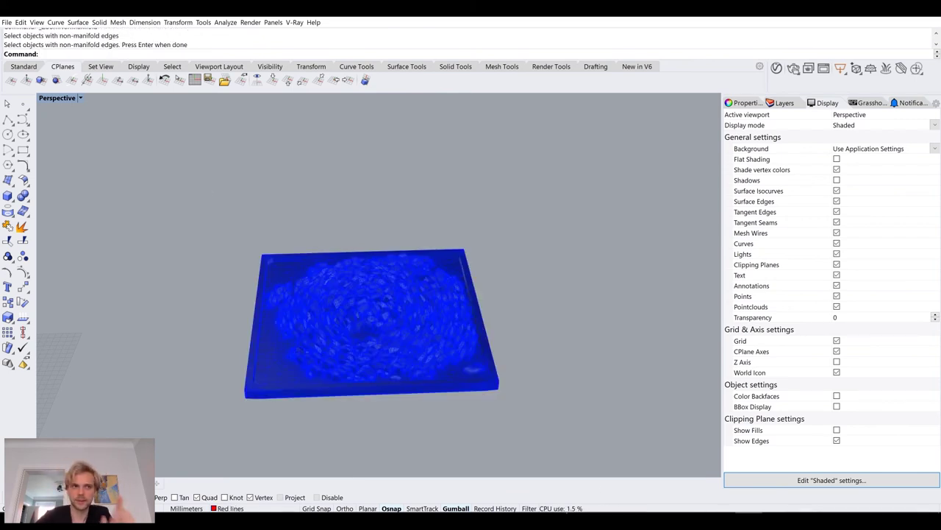
- Run Check on the joined tray mesh and read the report on intersecting faces, face normals, degenerate faces and non-manifold edges
left_click(370, 298)
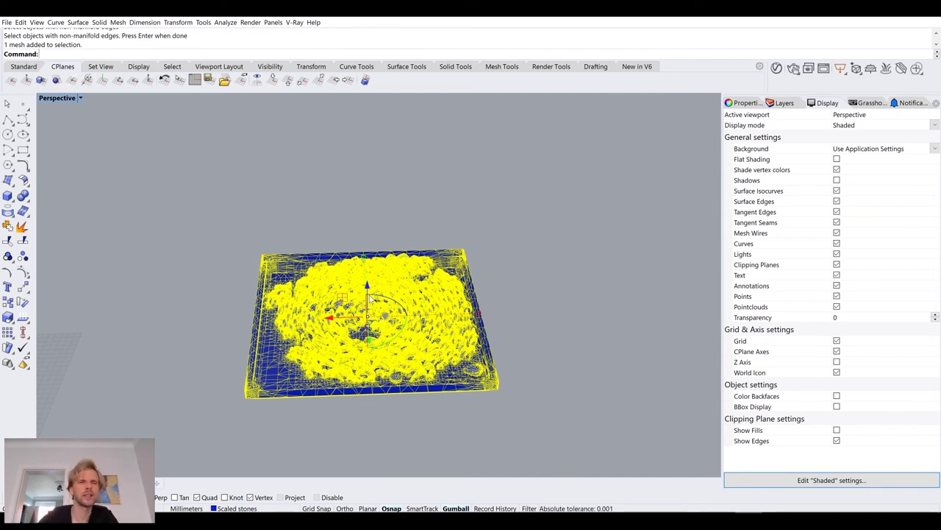
right_click_drag(370, 299, 369, 253, "shift")
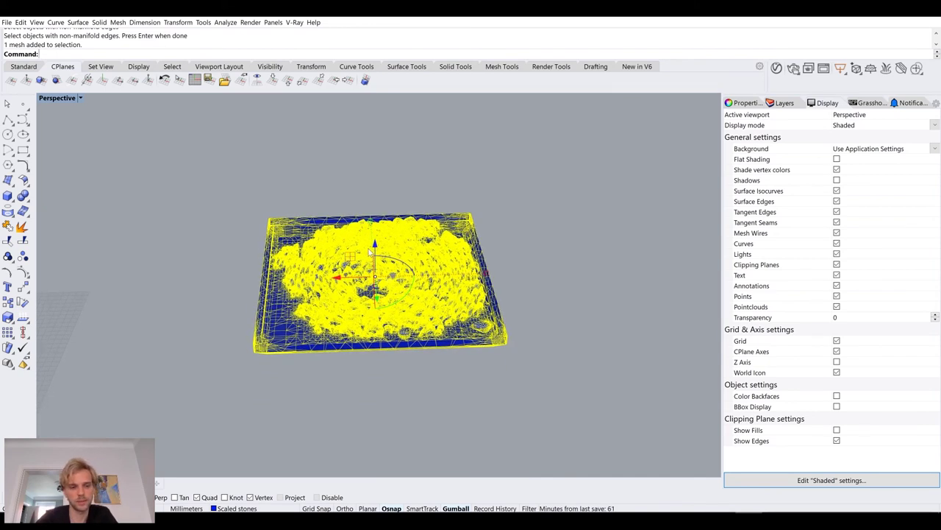
type("Check")
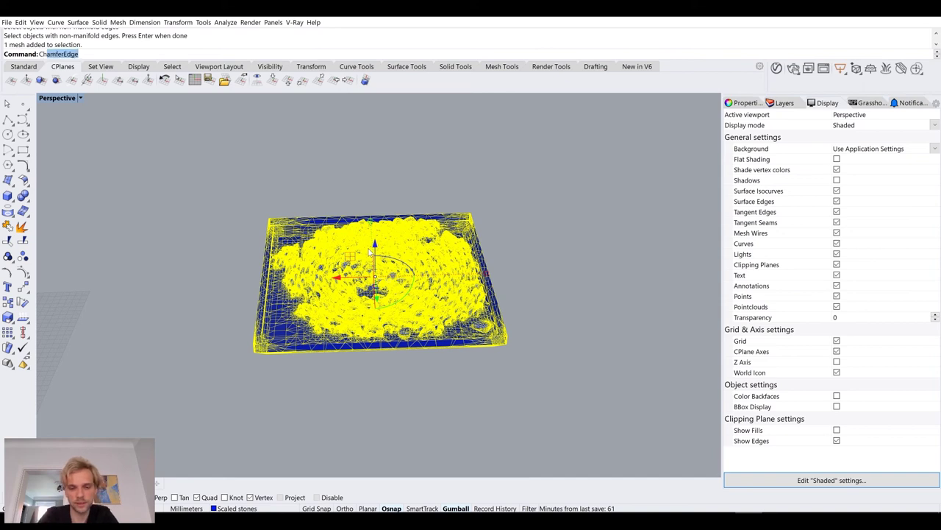
key("Return")
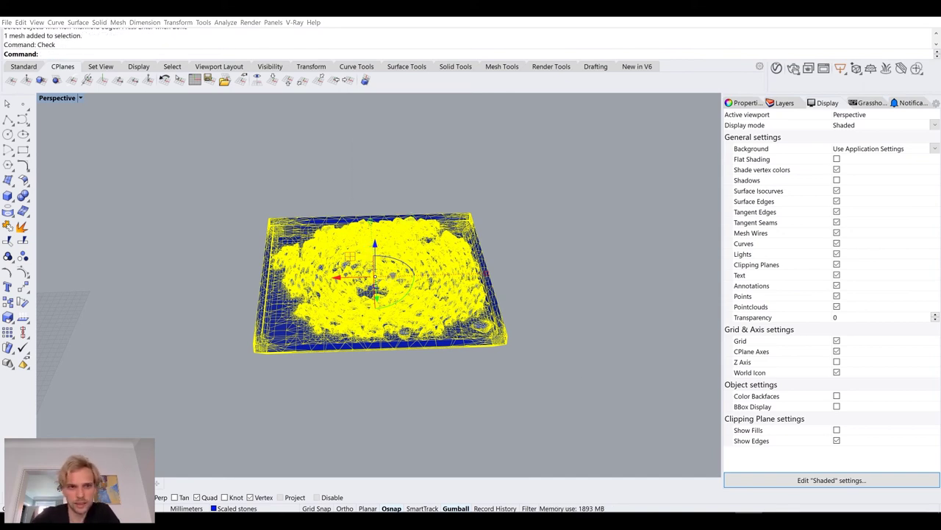
left_click_drag(388, 208, 512, 208)
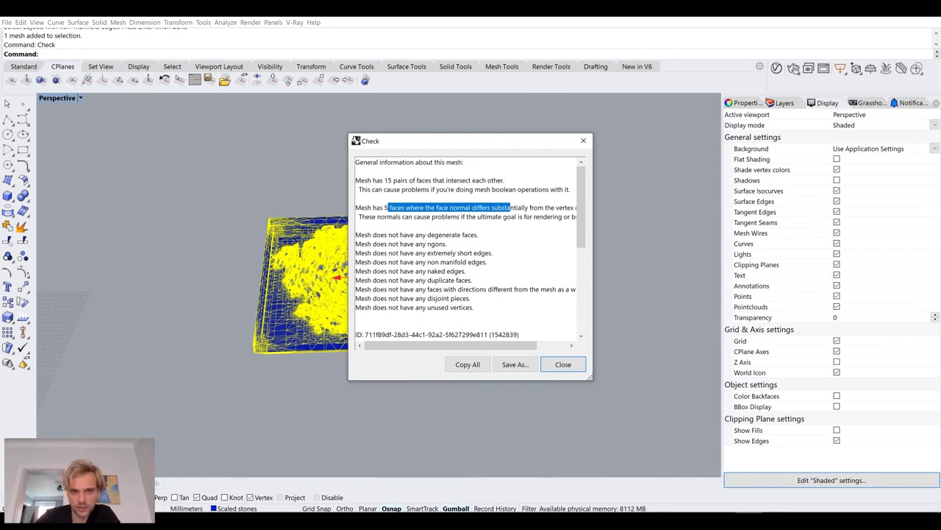
left_click_drag(383, 180, 472, 180)
left_click(472, 180)
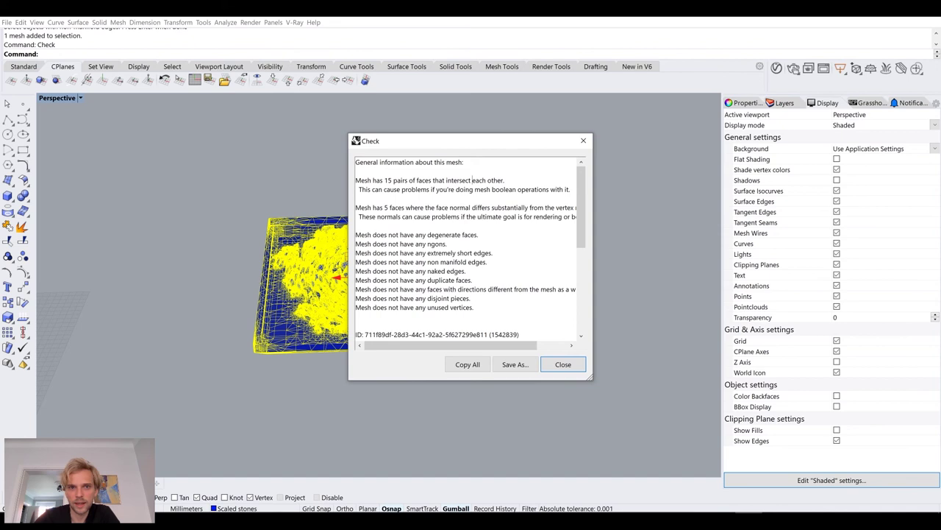
left_click_drag(355, 233, 493, 263)
left_click(366, 262)
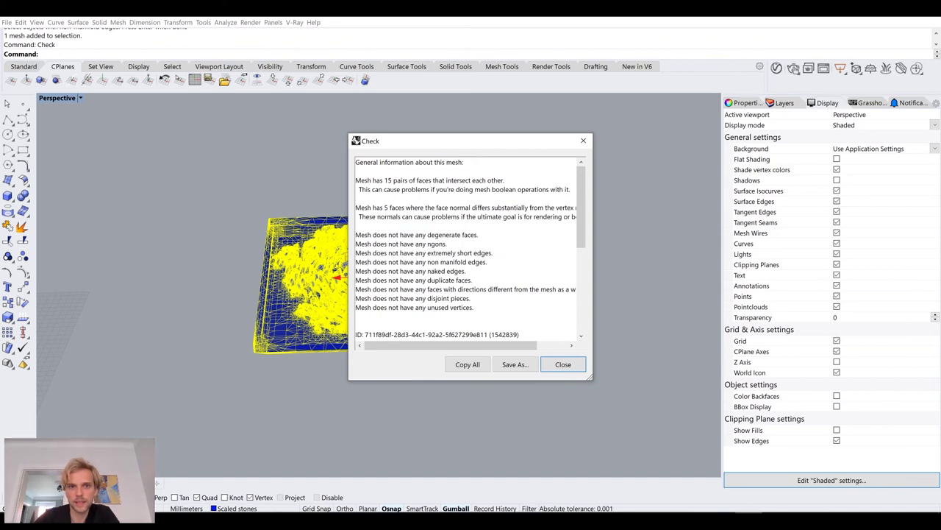
- Close the check report and run UnifyMeshNormals on the joined tray mesh
left_click(563, 364)
type("UnifyMeshNormals")
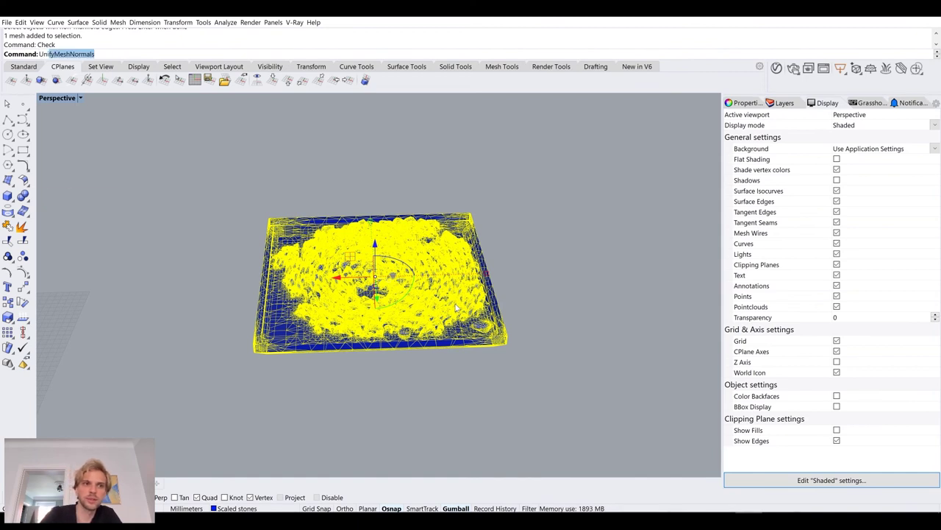
key("Return")
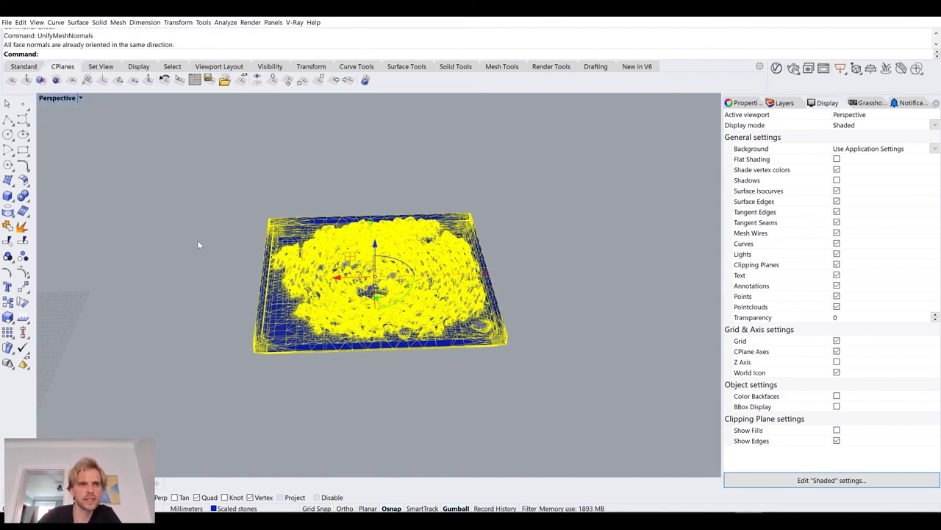
- Reselect the tray mesh and set up its export to the Desktop as an STL file named gunpla_base
left_click(197, 244)
left_click(399, 252)
type("Export")
key("Return")
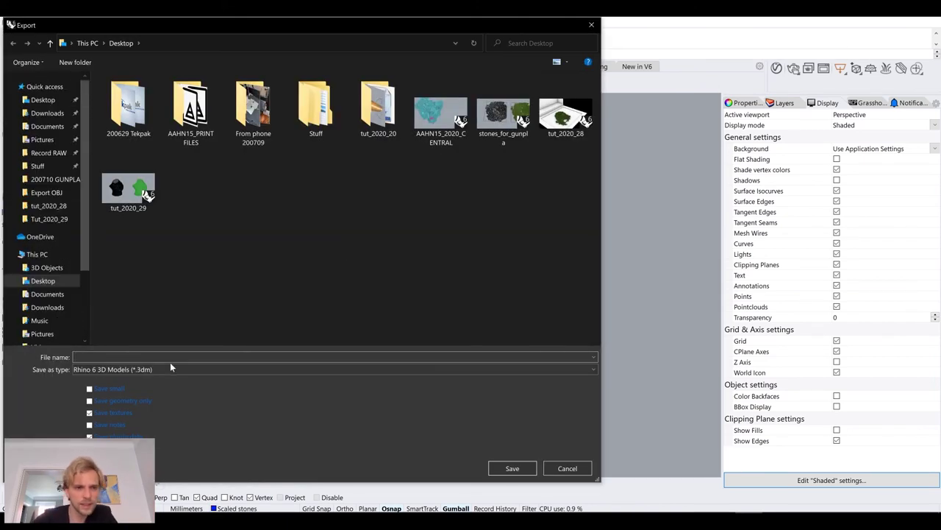
left_click(171, 363)
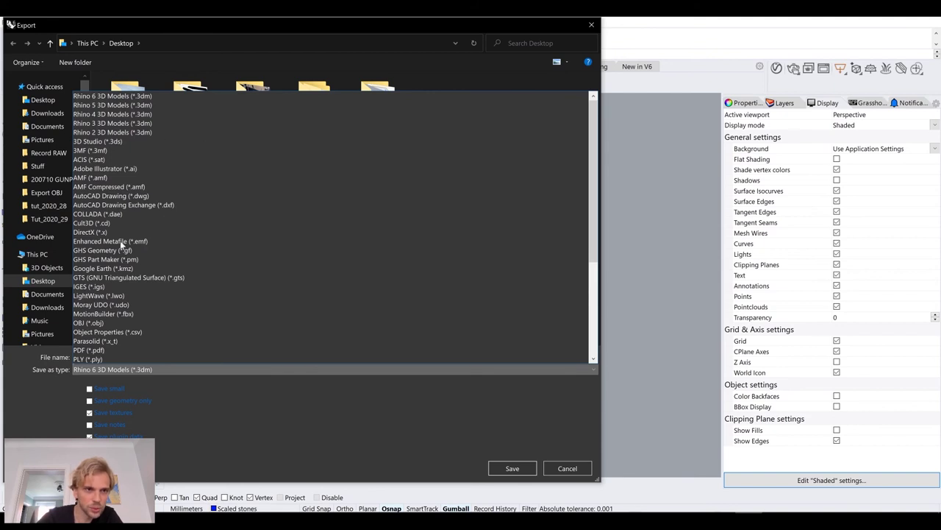
scroll(183, 257, "down", 6)
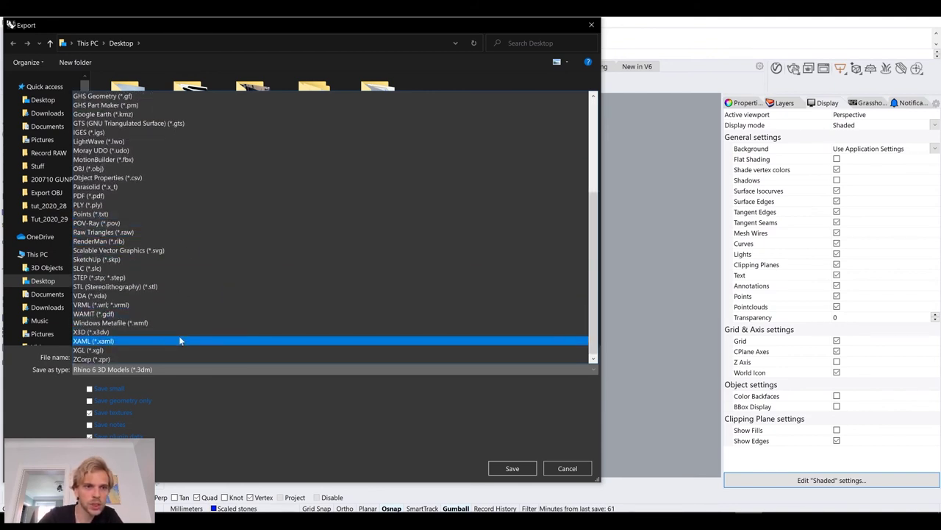
left_click(184, 286)
type("gunpla_base")
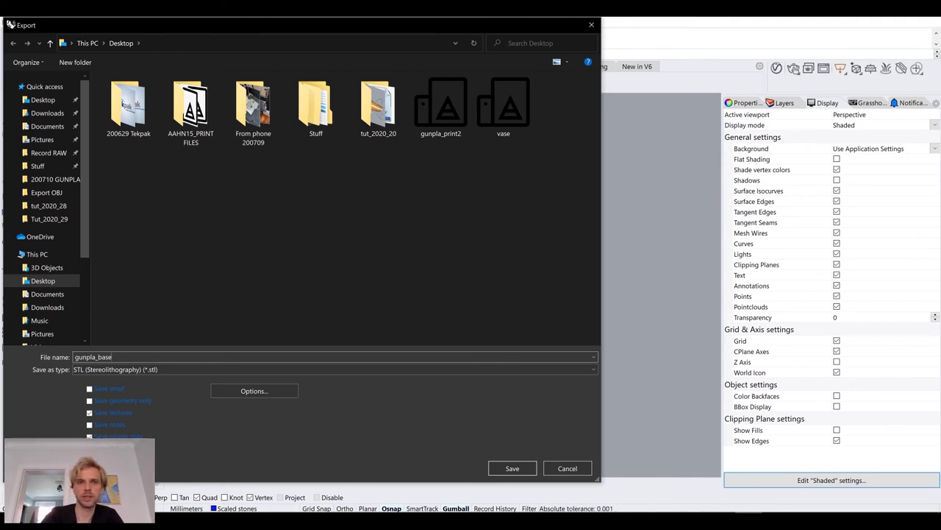
- Save the STL in binary format with exporting of open objects turned off
left_click(512, 467)
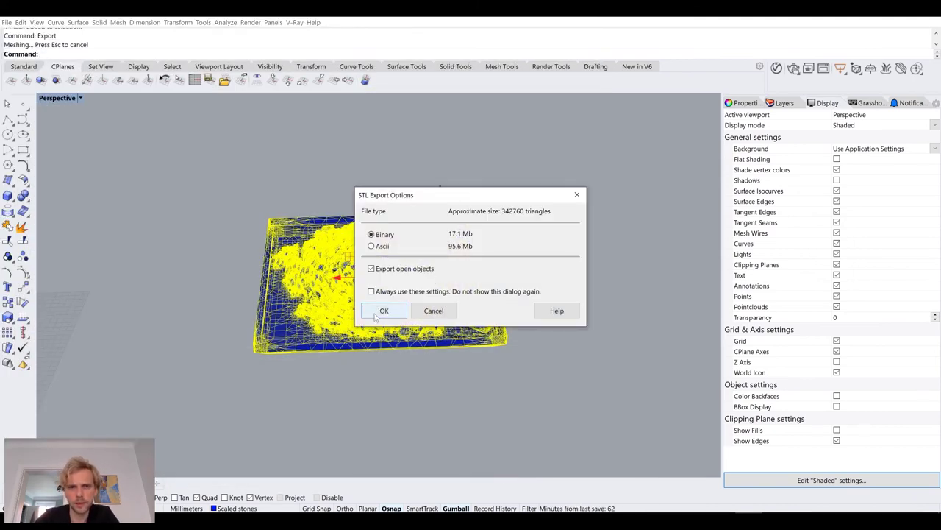
left_click(385, 273)
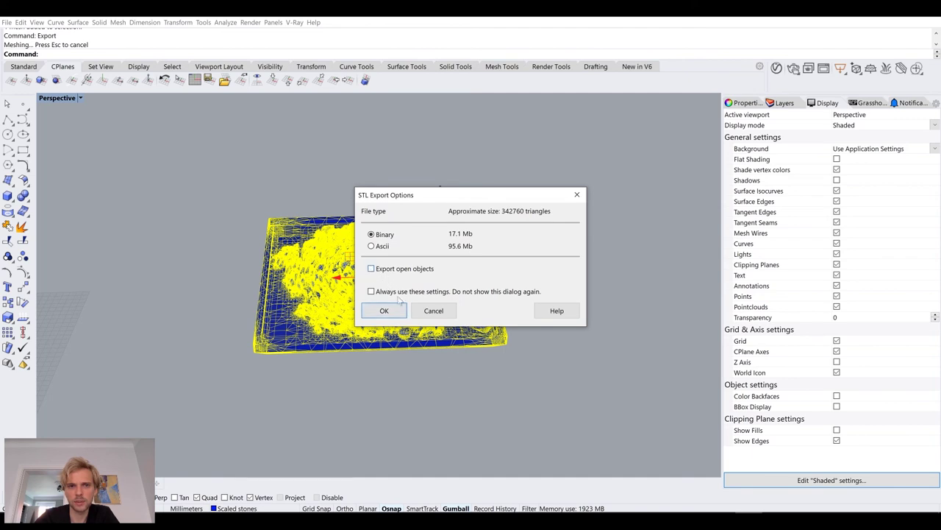
left_click(384, 312)
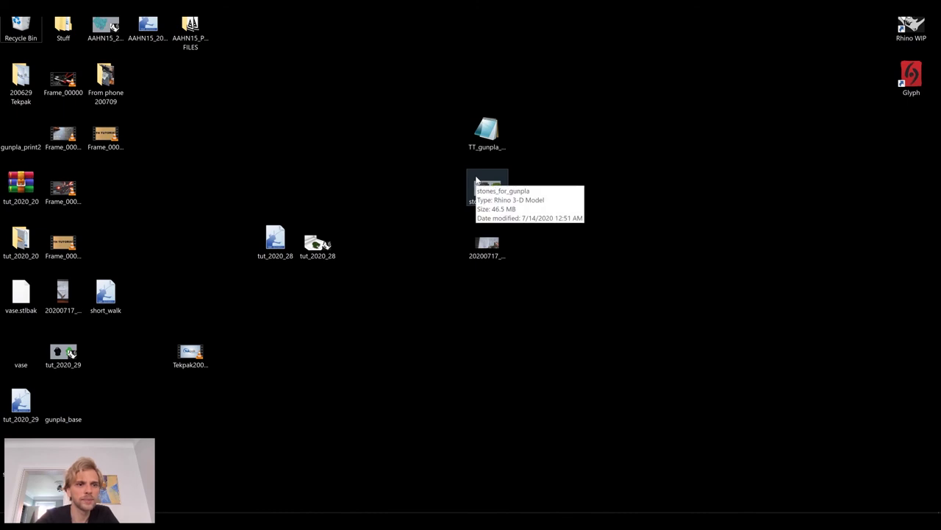
- Load the gunpla_base STL from the desktop into Ultimaker Cura and inspect the tray on the build plate
left_click(62, 404)
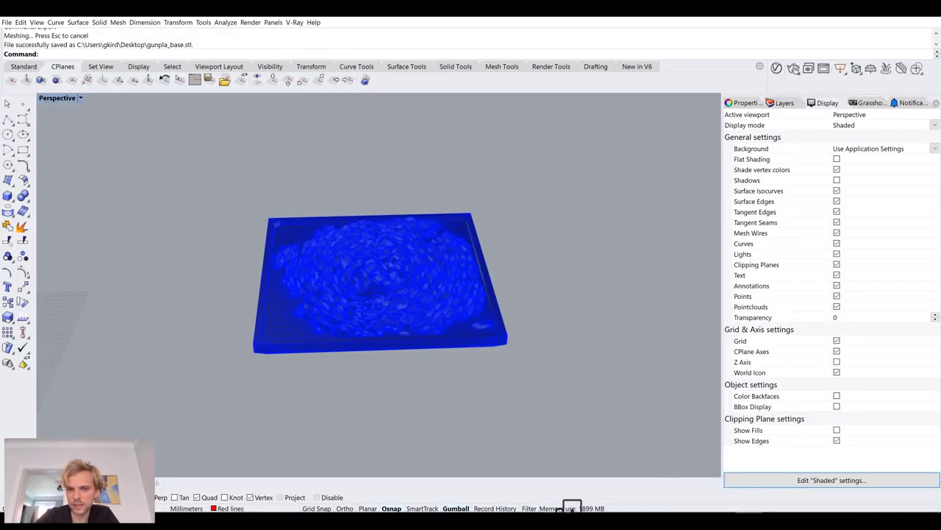
left_click(567, 508)
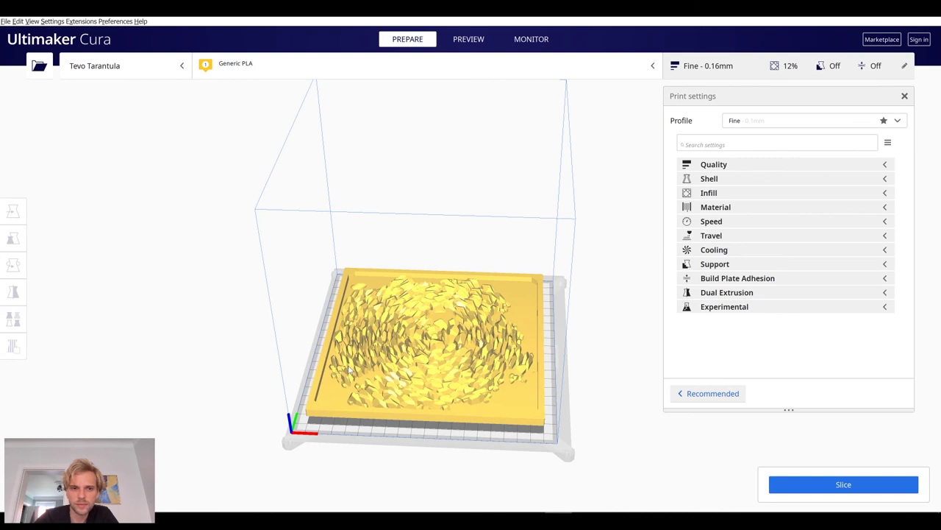
right_click_drag(351, 395, 412, 331)
- Slice the tray and inspect its stones in the layer preview
left_click(853, 486)
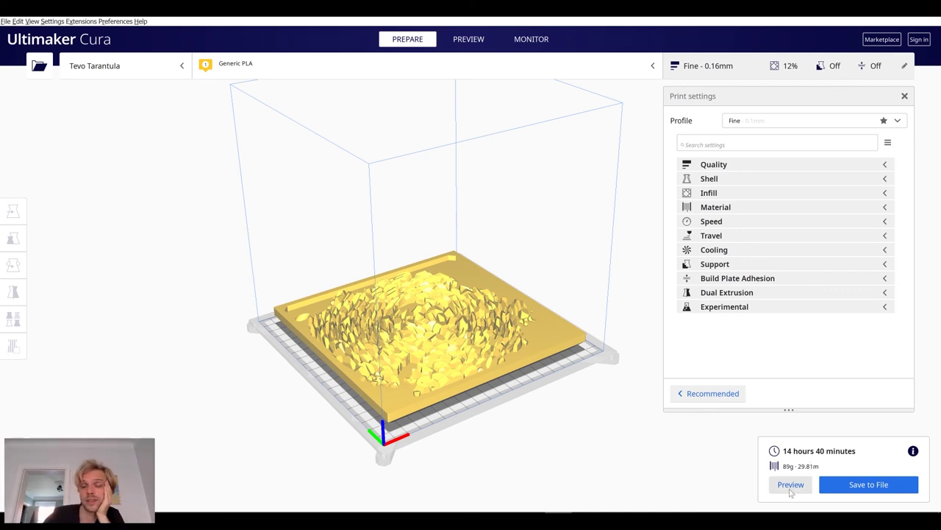
left_click(791, 485)
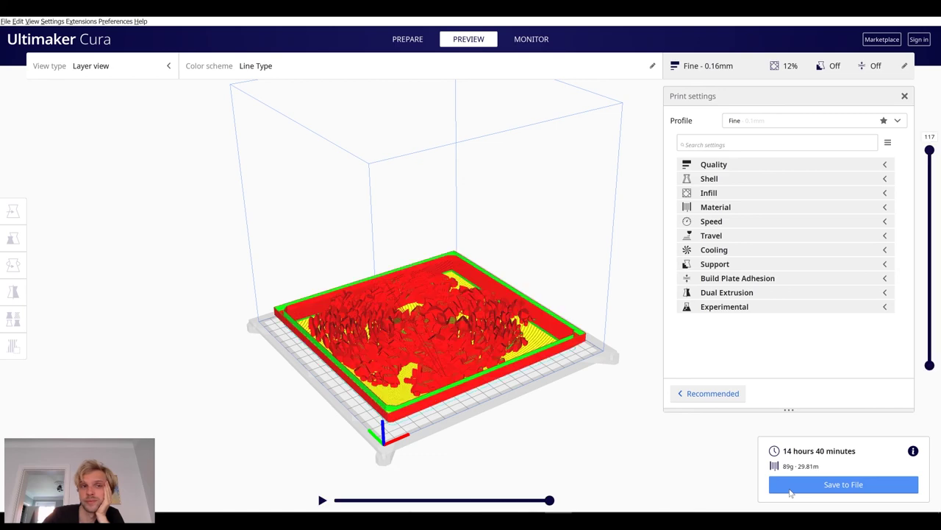
scroll(432, 374, "up", 10)
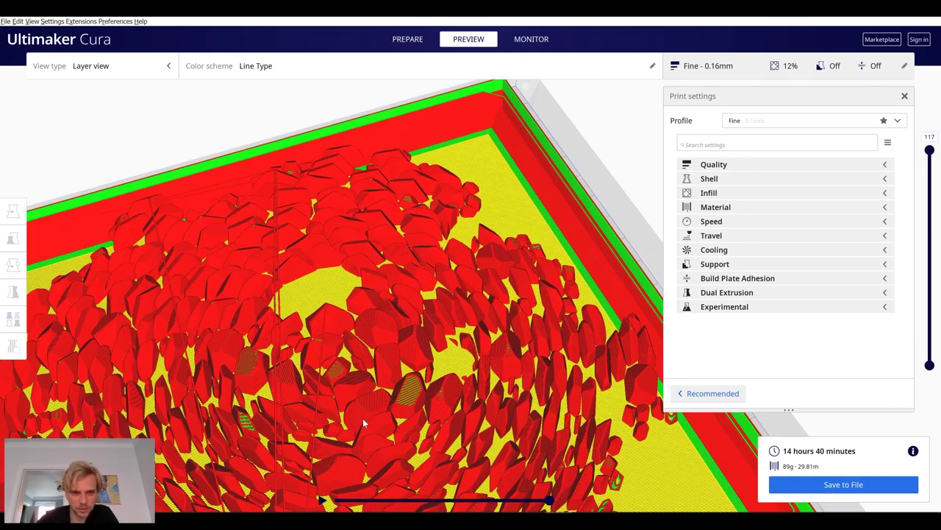
scroll(388, 379, "up", 3)
right_click_drag(405, 333, 522, 345)
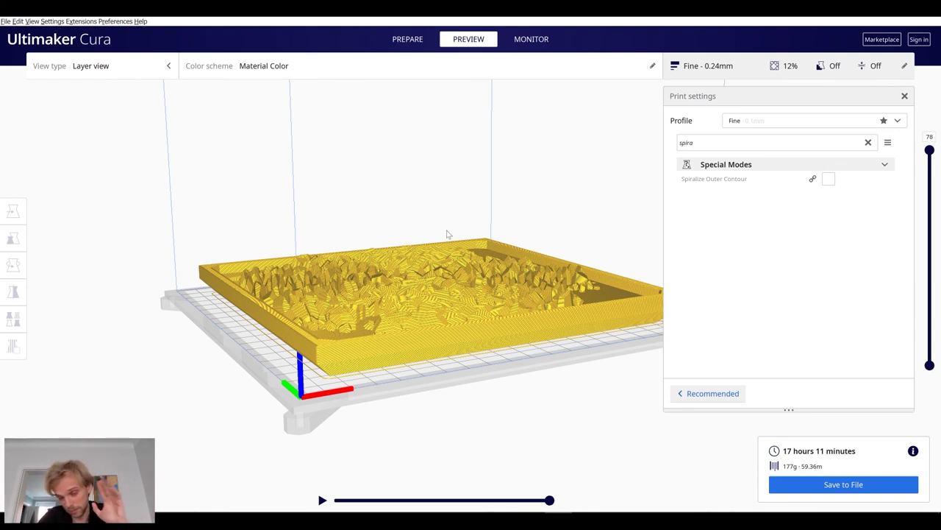
- Clear the print settings search, then set the layer height to 0.2 mm and slice the tray again
mouse_move(834, 180)
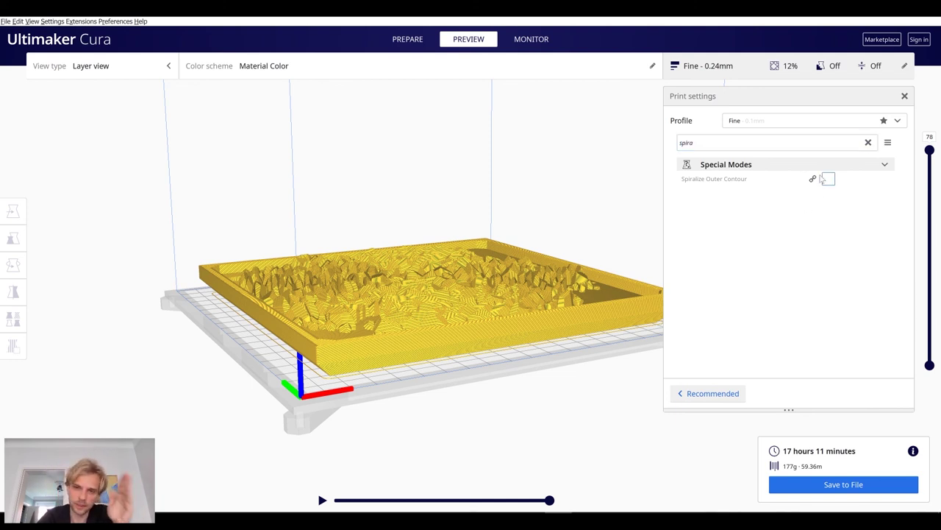
left_click(868, 142)
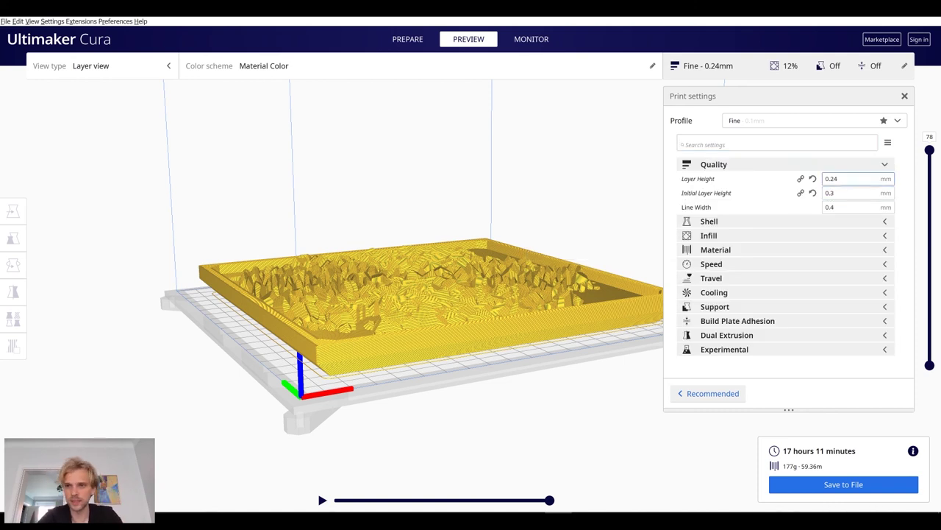
double_click(834, 182)
type("2")
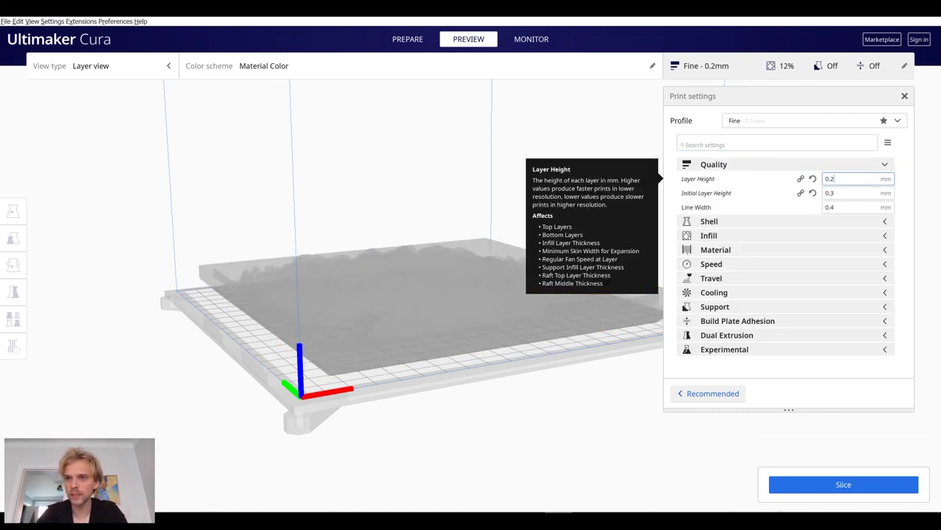
left_click(834, 193)
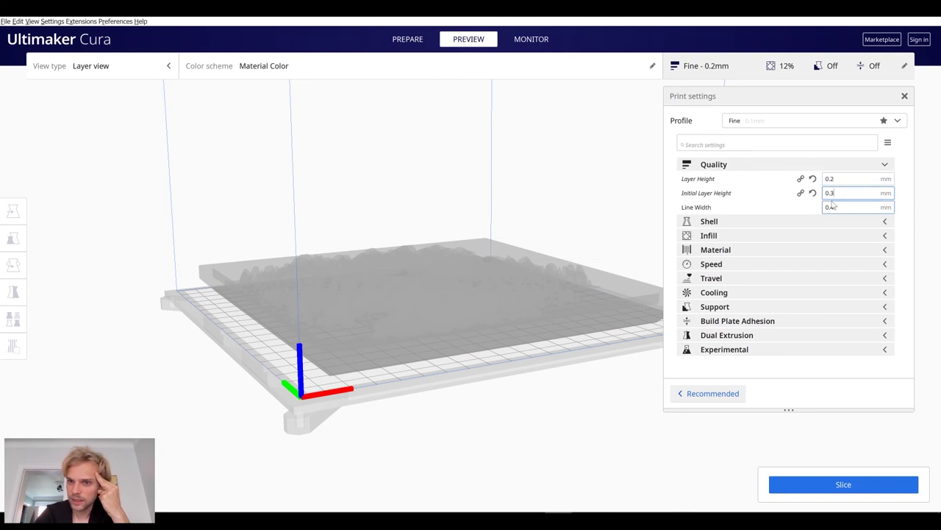
left_click(851, 179)
left_click(829, 485)
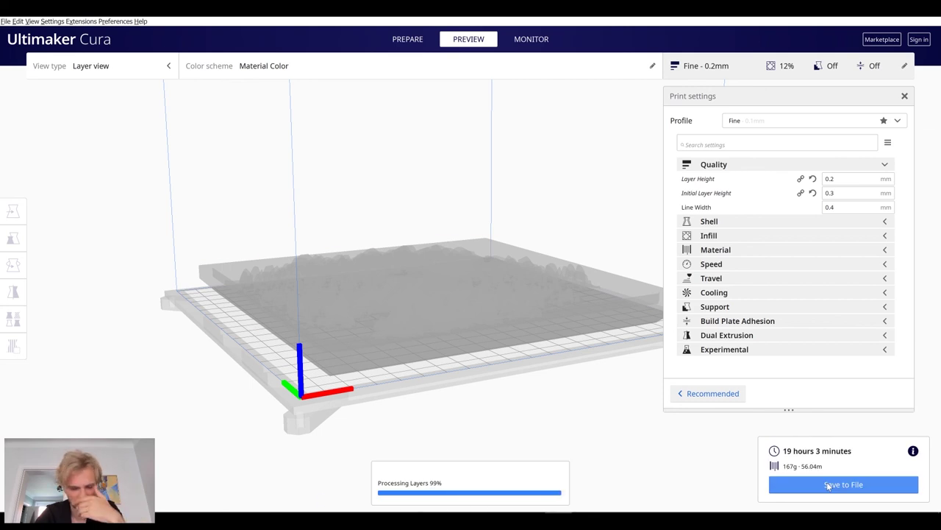
- Change the layer preview's color scheme to Line Type
right_click_drag(542, 380, 511, 383)
scroll(428, 316, "up", 2)
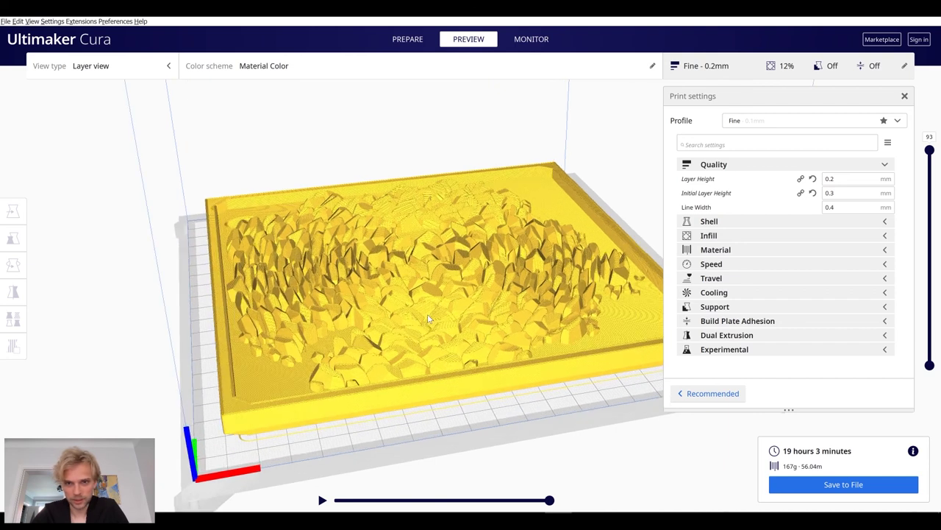
mouse_move(929, 151)
left_mouse_down()
mouse_move(929, 343)
mouse_move(929, 151)
left_mouse_up()
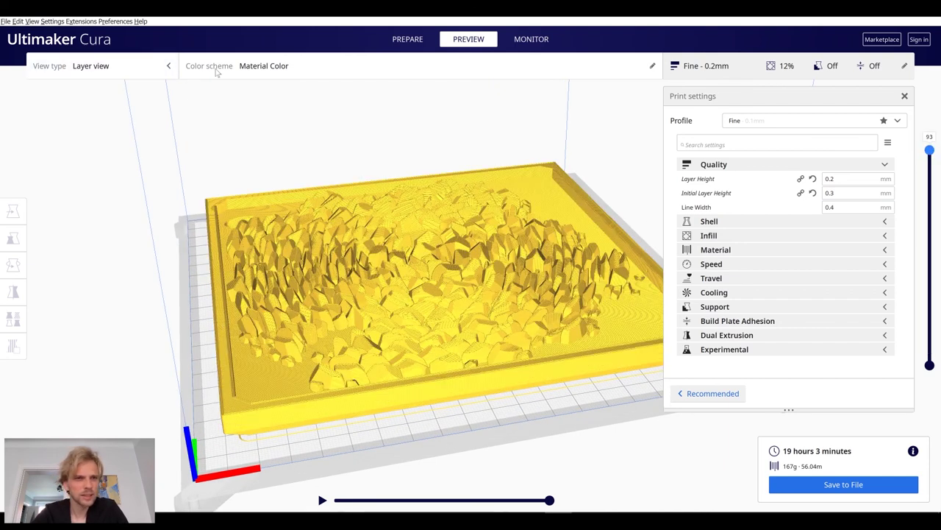
left_click(219, 70)
left_click(220, 119)
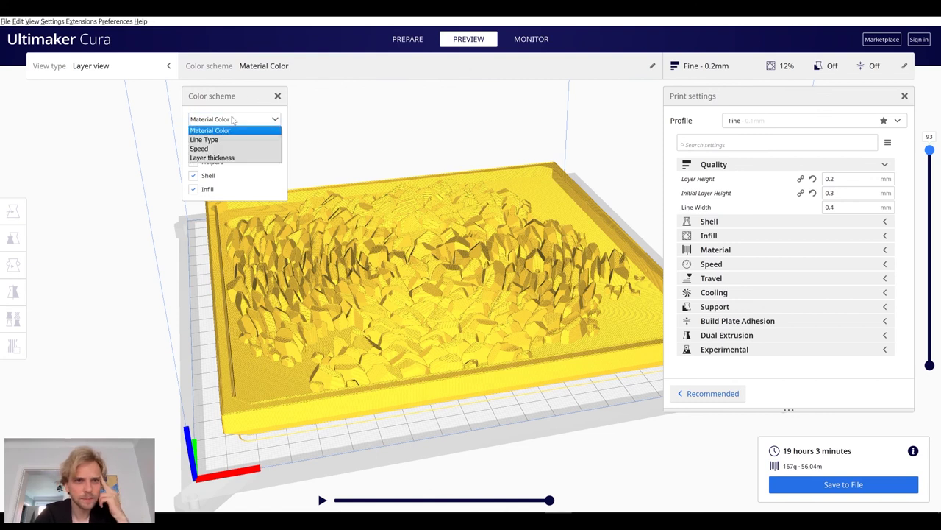
left_click(211, 140)
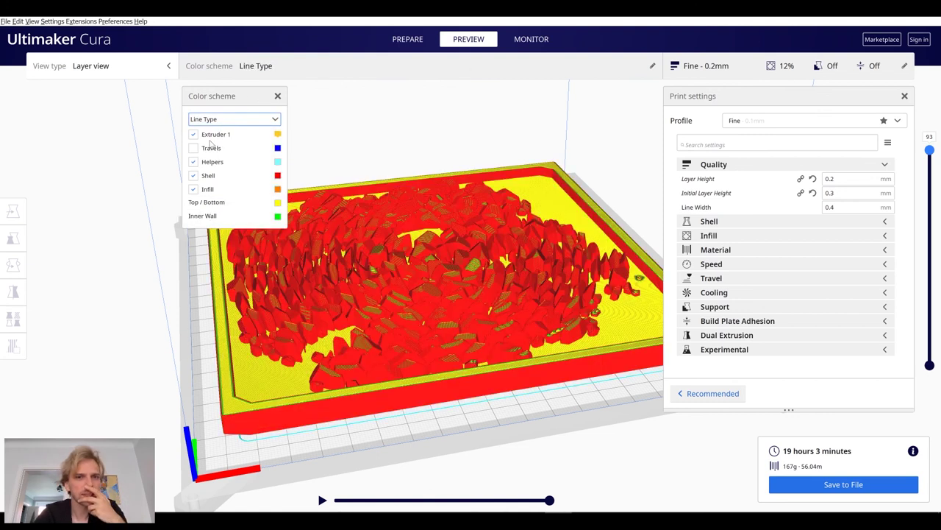
left_click(322, 73)
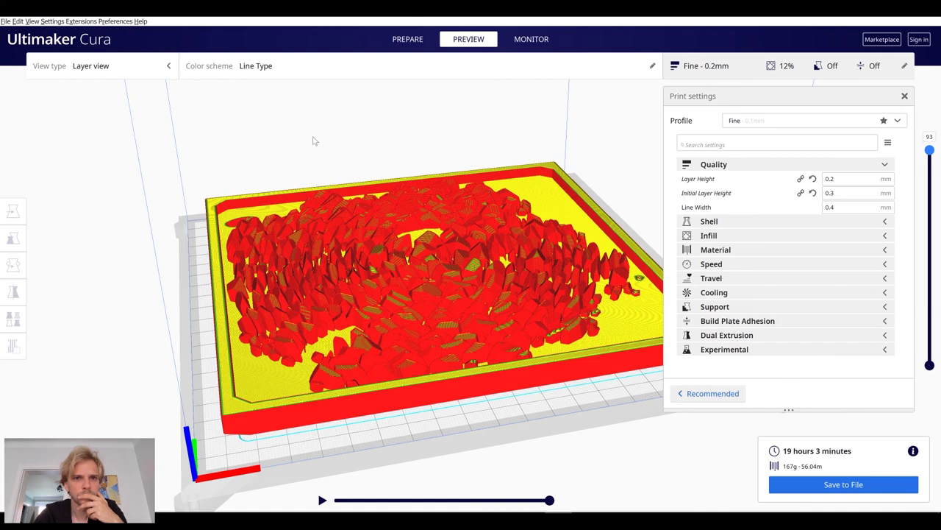
- Hide the print settings and examine the stones' shell and top surfaces in the sliced tray up close
mouse_move(336, 147)
right_mouse_down()
mouse_move(334, 161)
mouse_move(325, 153)
right_mouse_up()
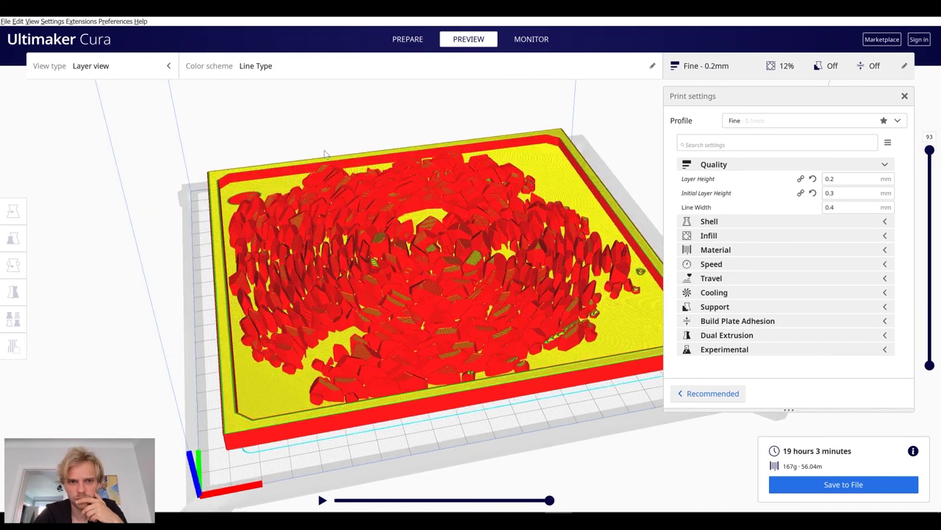
scroll(326, 153, "up", 8)
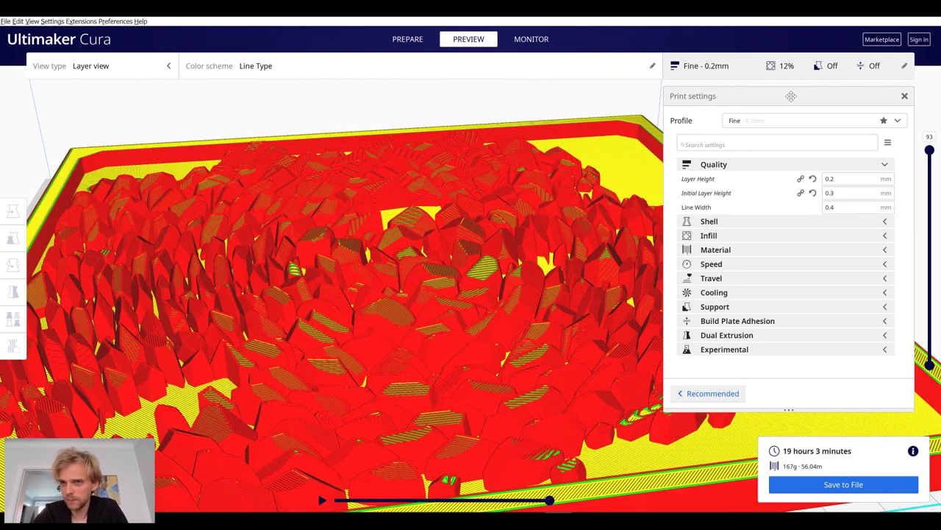
left_click(755, 68)
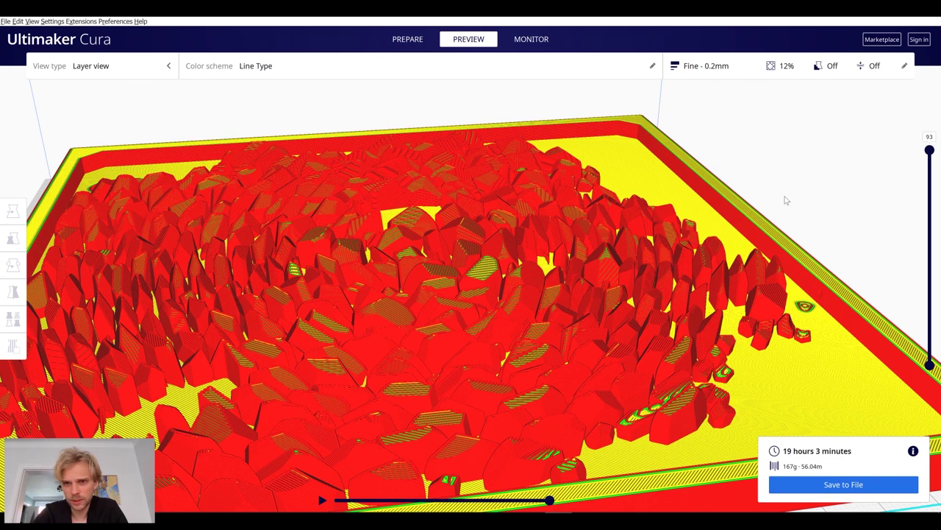
right_click_drag(785, 200, 747, 240)
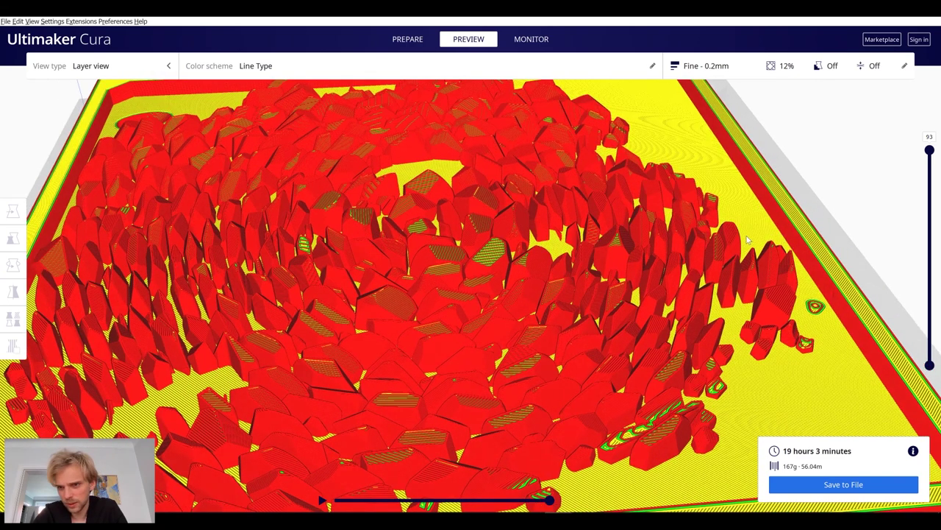
scroll(748, 240, "down", 3)
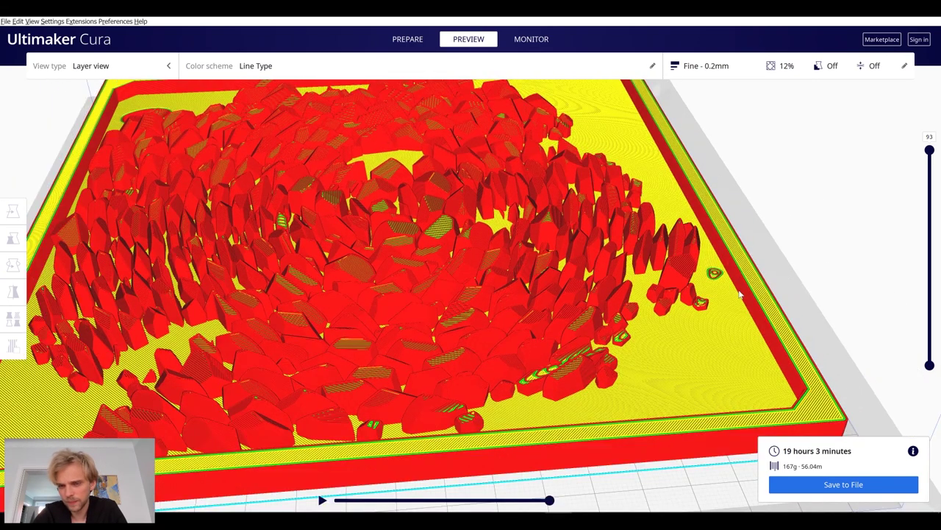
scroll(740, 294, "up", 2)
scroll(741, 294, "down", 3)
scroll(543, 290, "up", 2)
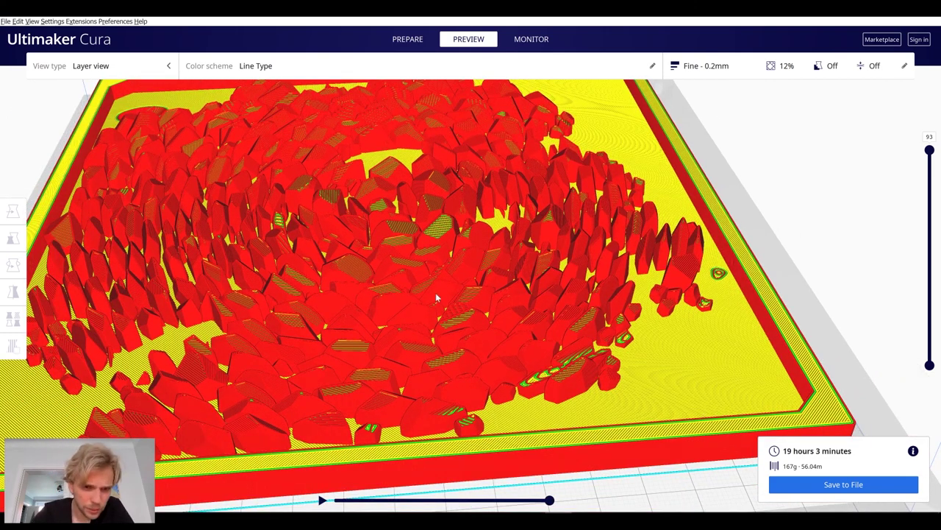
scroll(469, 285, "down", 3)
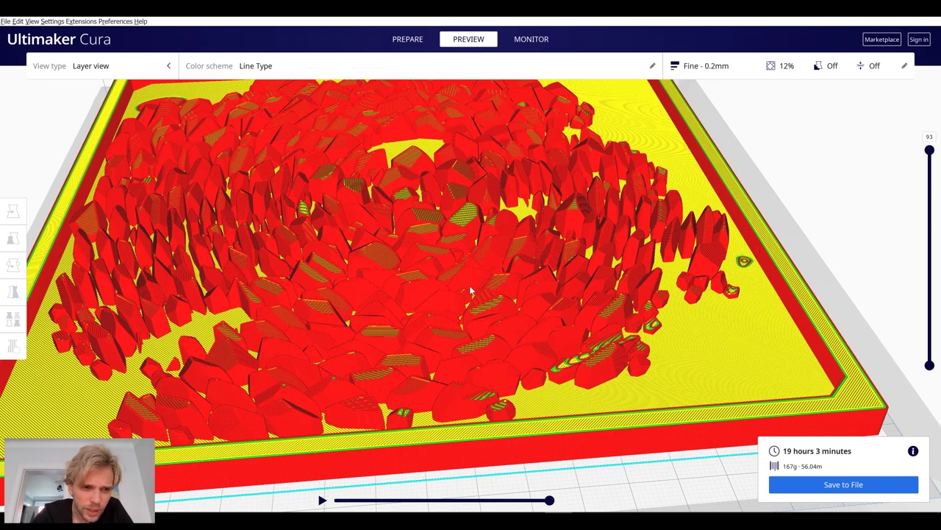
scroll(360, 337, "up", 4)
- Lower the topmost previewed layer to 47 to inspect the infill inside the tray and its stones
right_click_drag(369, 335, 380, 356)
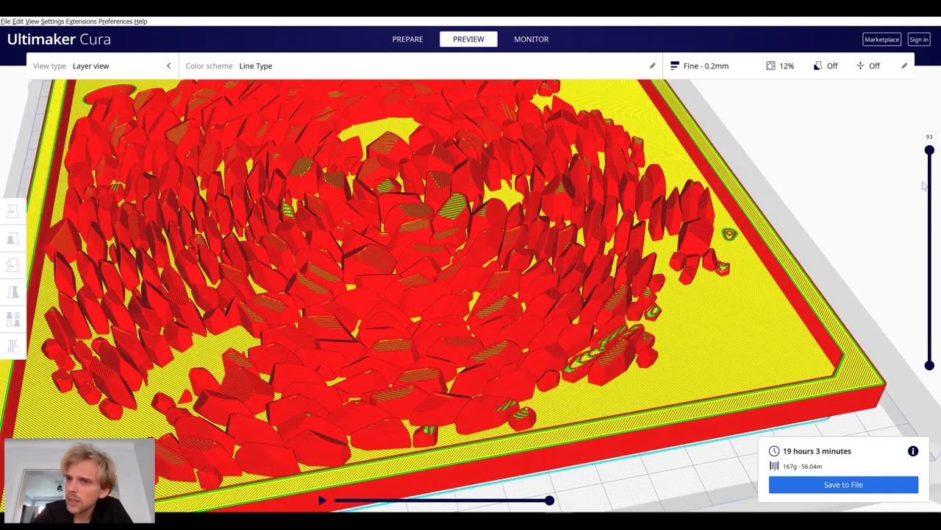
left_click_drag(930, 151, 931, 173)
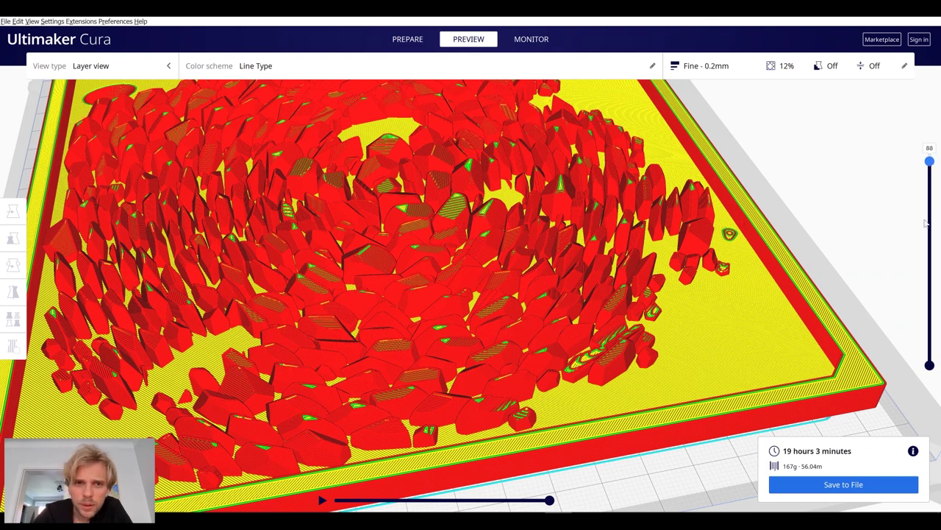
left_click_drag(925, 223, 919, 257)
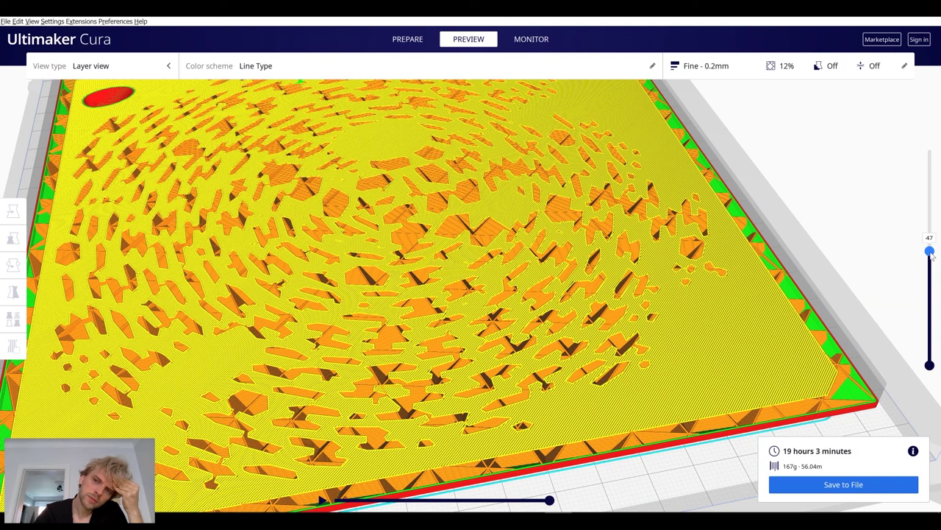
- Raise the topmost previewed layer back to 93, and save the sliced tray's G-code to removable drive D:, ejecting it when done
left_click_drag(929, 251, 930, 150)
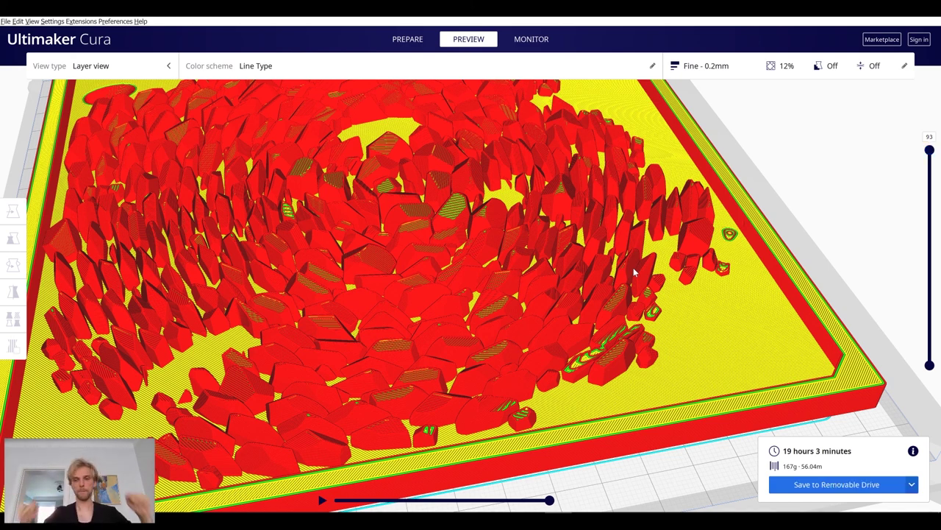
left_click(820, 491)
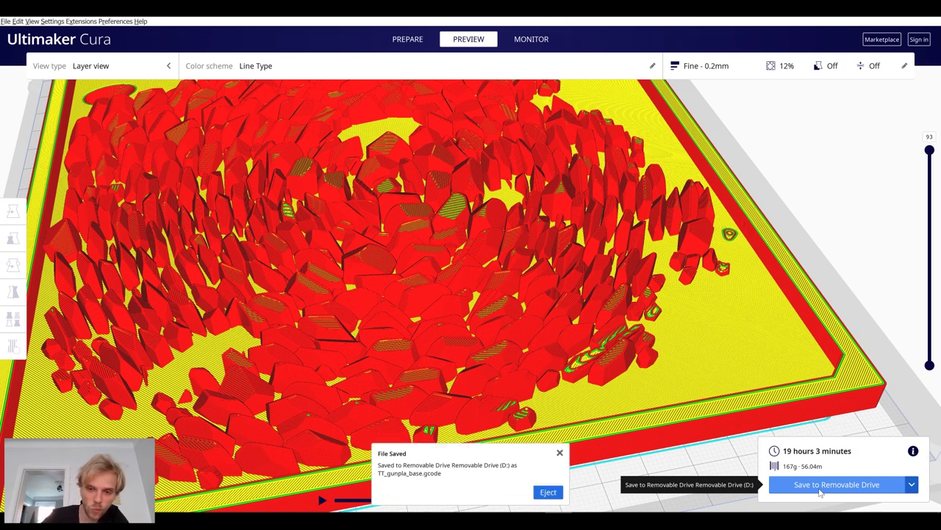
left_click(548, 493)
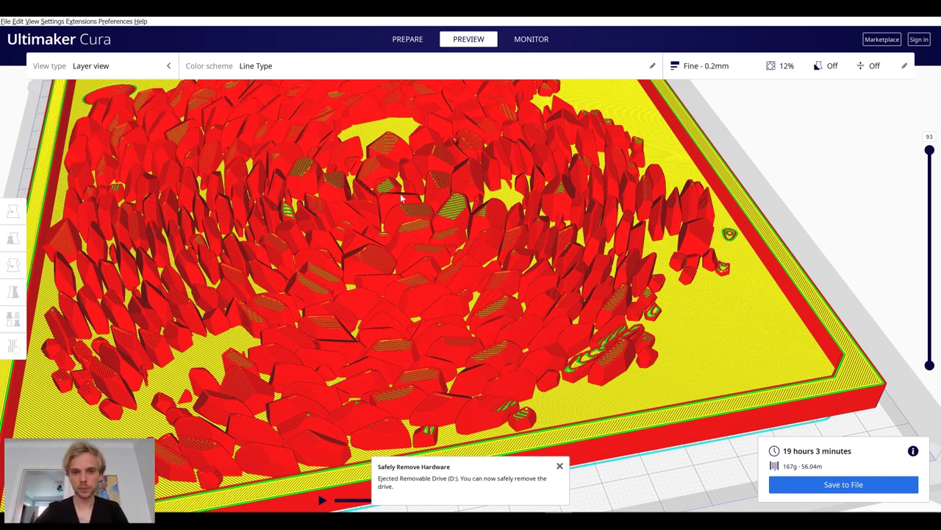
scroll(442, 245, "down", 3)
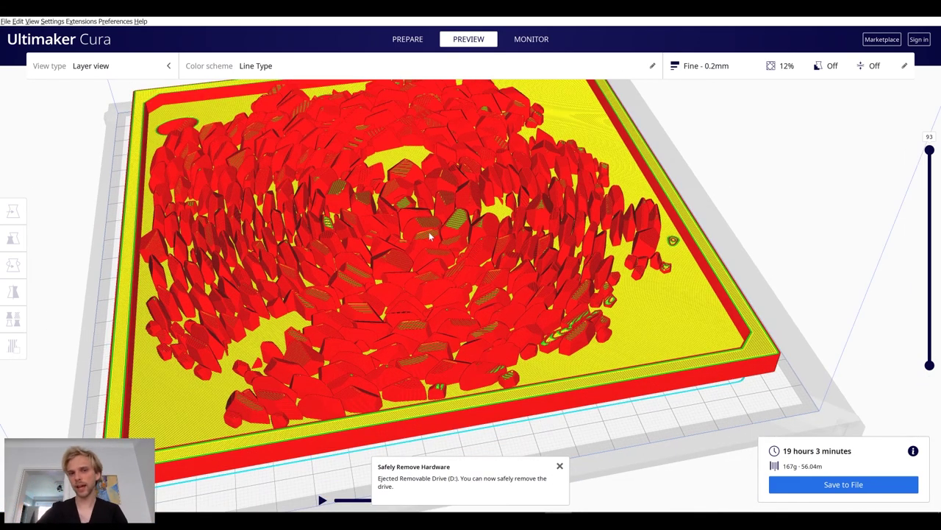
scroll(441, 242, "down", 3)
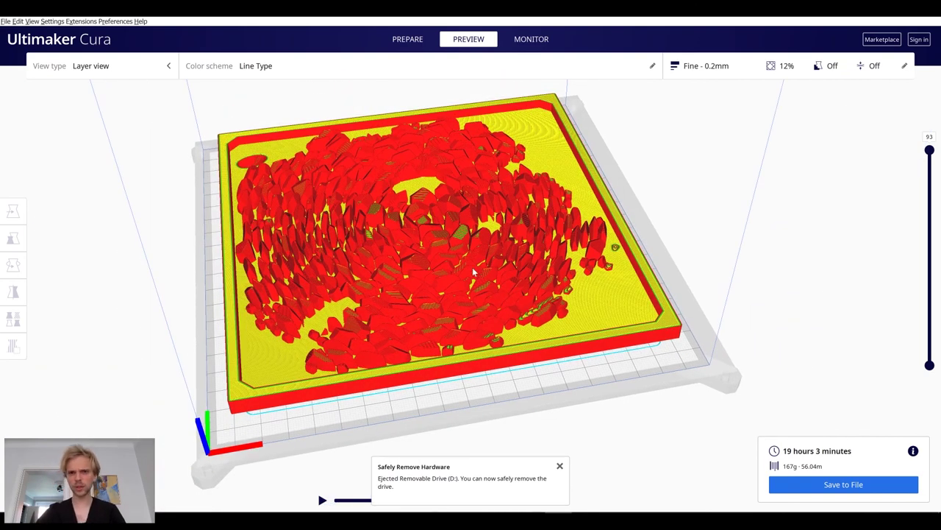
scroll(475, 275, "up", 2)
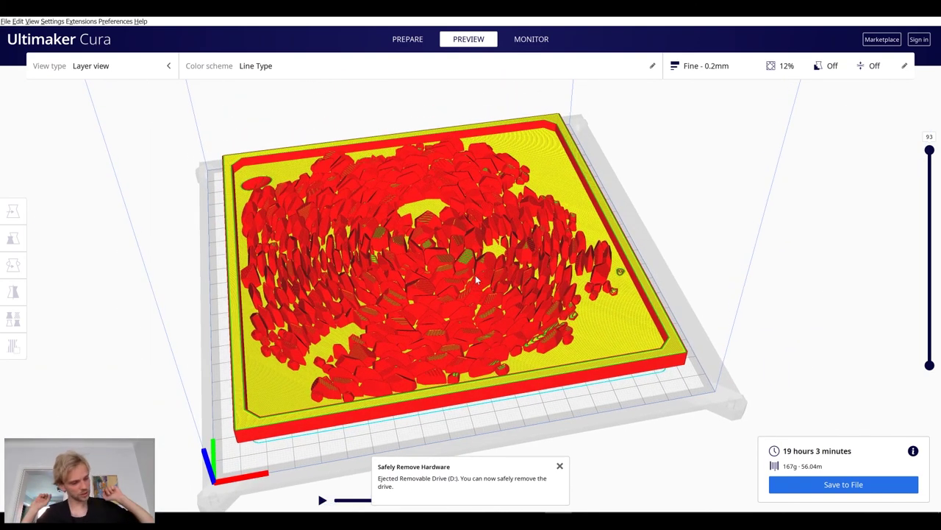